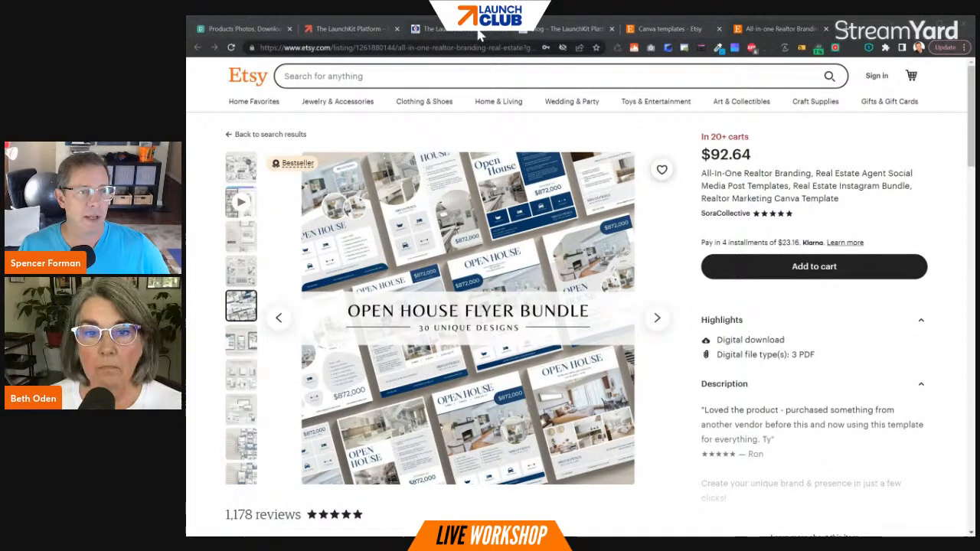
- Open the LaunchKit Platform special offer page and read through to the founding member offer
{"action": "left_click", "coordinate": [482, 32]}
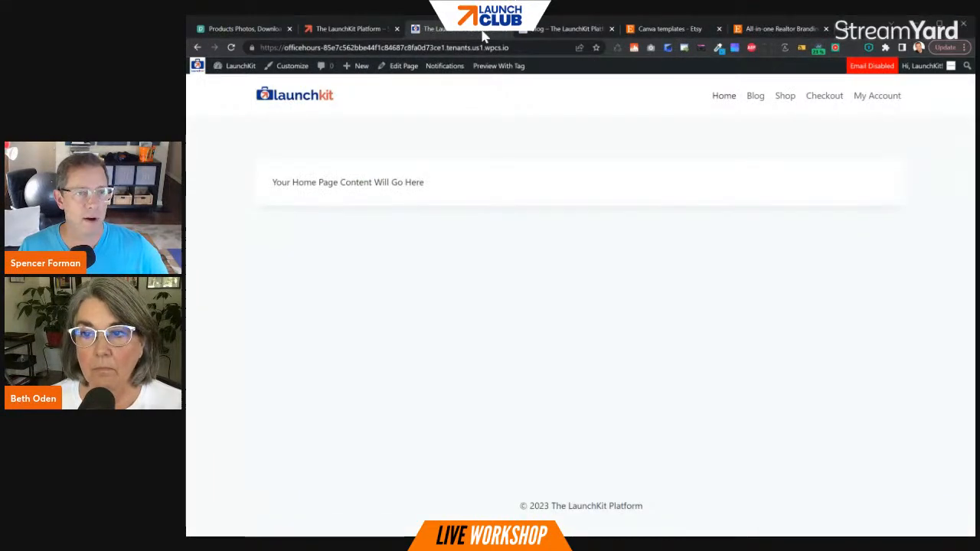
{"action": "left_click", "coordinate": [360, 30]}
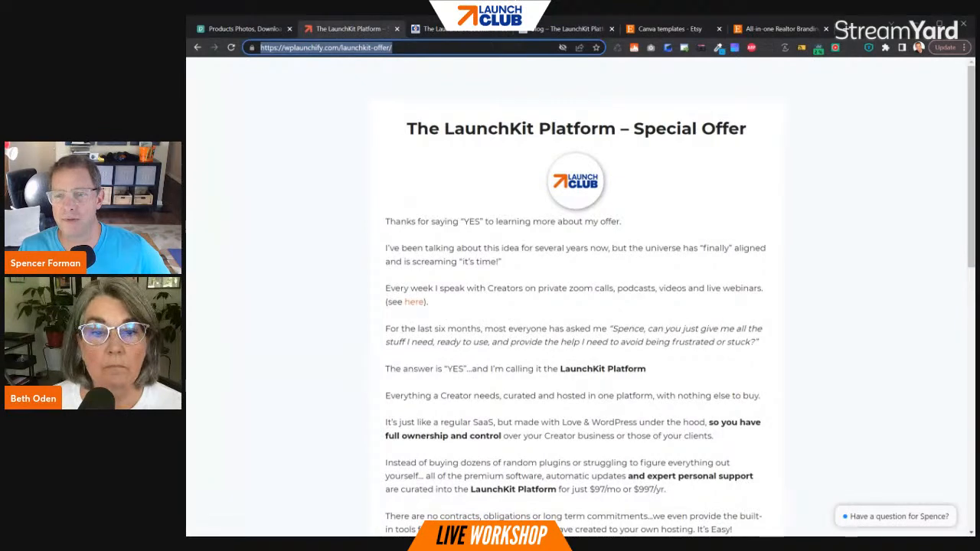
{"action": "key", "text": "alt+Tab"}
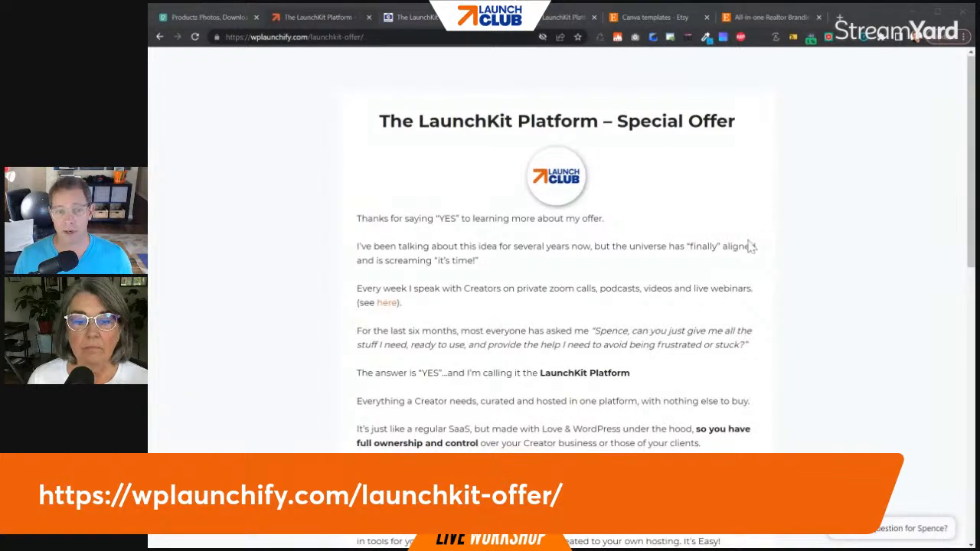
{"action": "scroll", "coordinate": [751, 245], "scroll_direction": "down", "scroll_amount": 1}
{"action": "scroll", "coordinate": [751, 245], "scroll_direction": "down", "scroll_amount": 4}
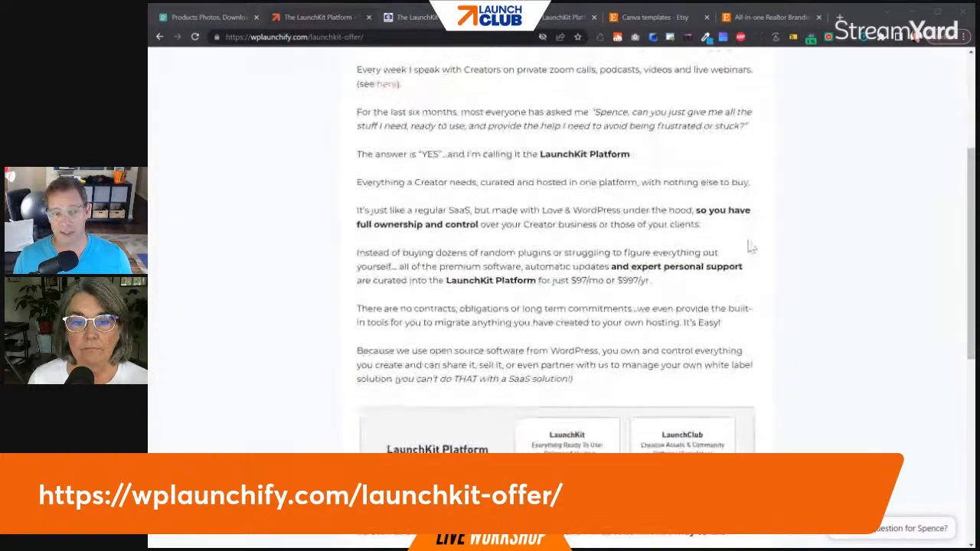
{"action": "scroll", "coordinate": [750, 247], "scroll_direction": "down", "scroll_amount": 4}
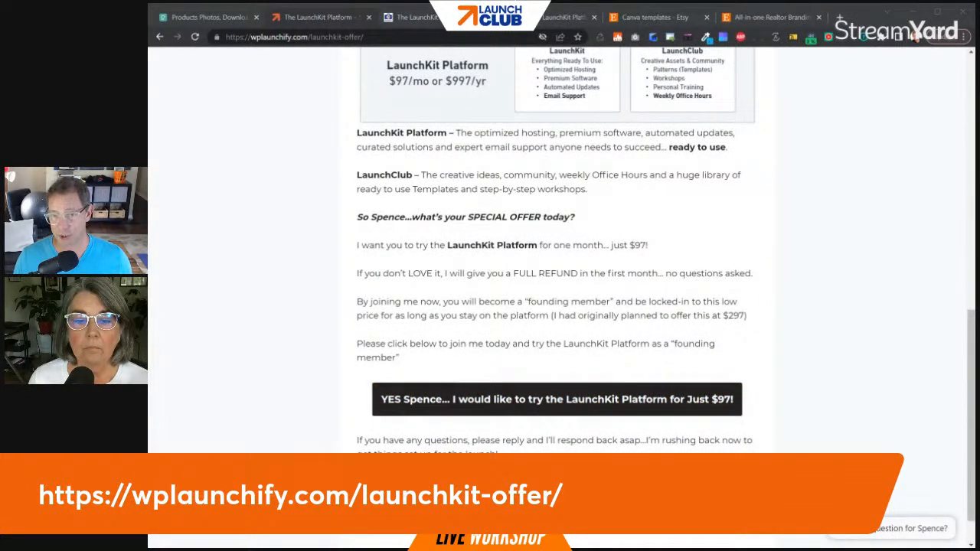
- Accept the $97 LaunchKit Platform offer and enter "yourname" as the website name on the checkout form
{"action": "left_click", "coordinate": [528, 406]}
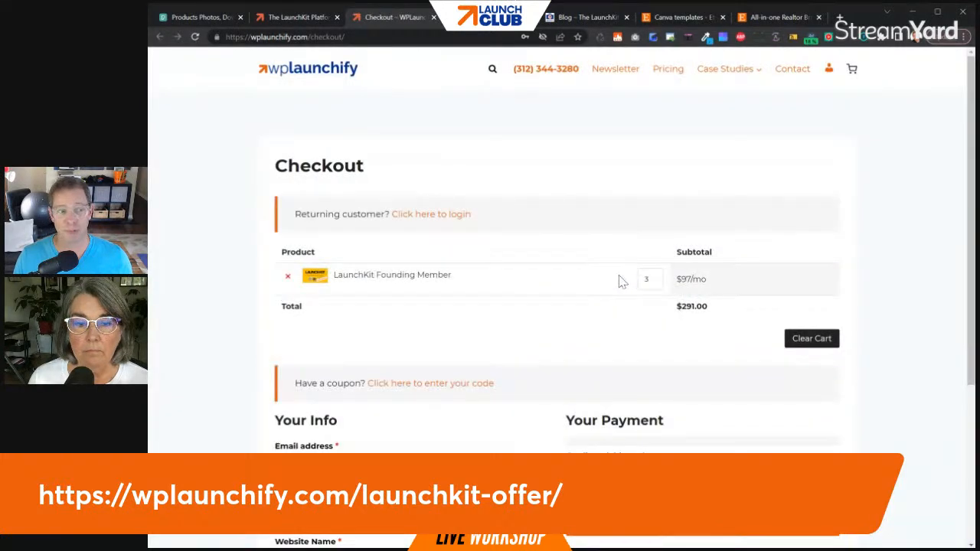
{"action": "scroll", "coordinate": [546, 288], "scroll_direction": "down", "scroll_amount": 3}
{"action": "left_click", "coordinate": [411, 397]}
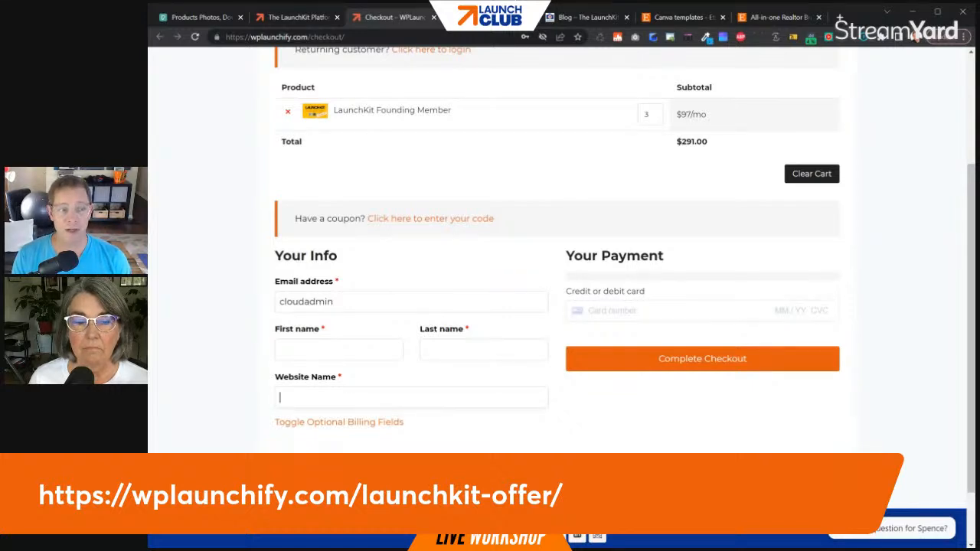
{"action": "type", "text": "yourname"}
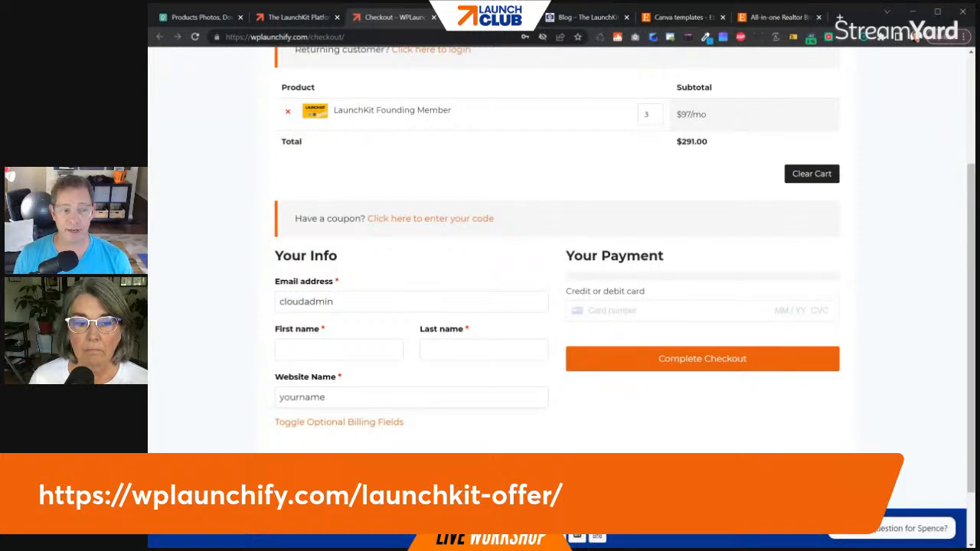
{"action": "left_click_drag", "start_coordinate": [326, 397], "coordinate": [273, 397]}
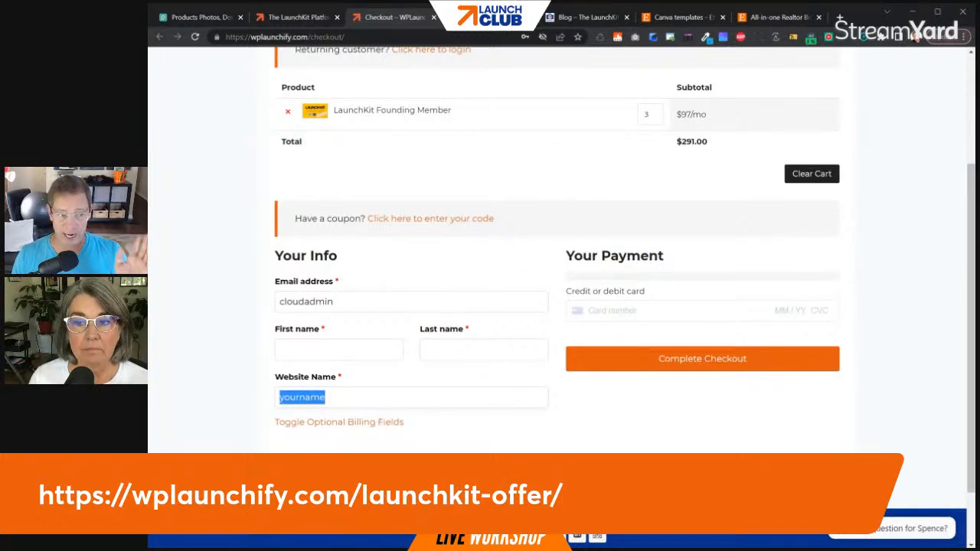
{"action": "left_click_drag", "start_coordinate": [329, 397], "coordinate": [277, 397]}
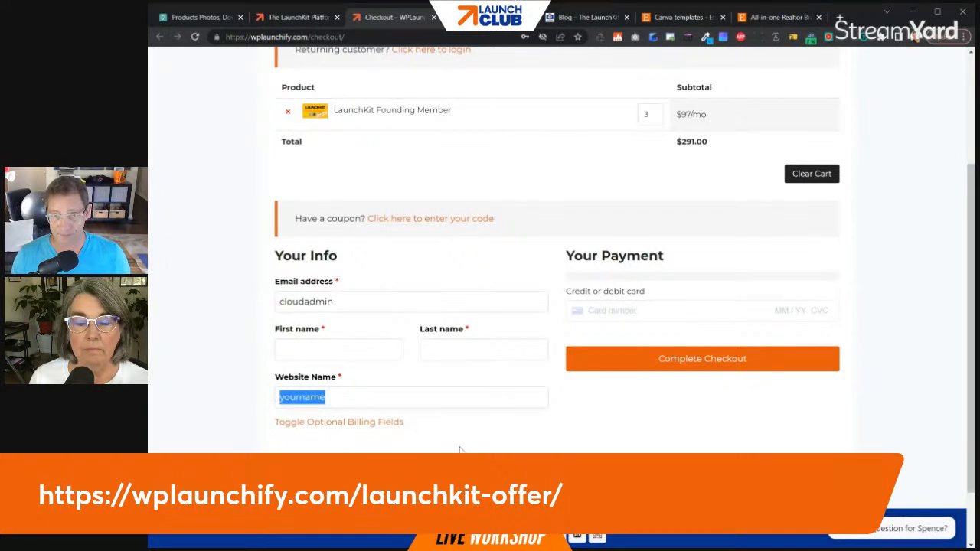
- Set the LaunchKit Founding Member quantity to 2 and review the rest of the checkout form
{"action": "scroll", "coordinate": [516, 334], "scroll_direction": "up", "scroll_amount": 3}
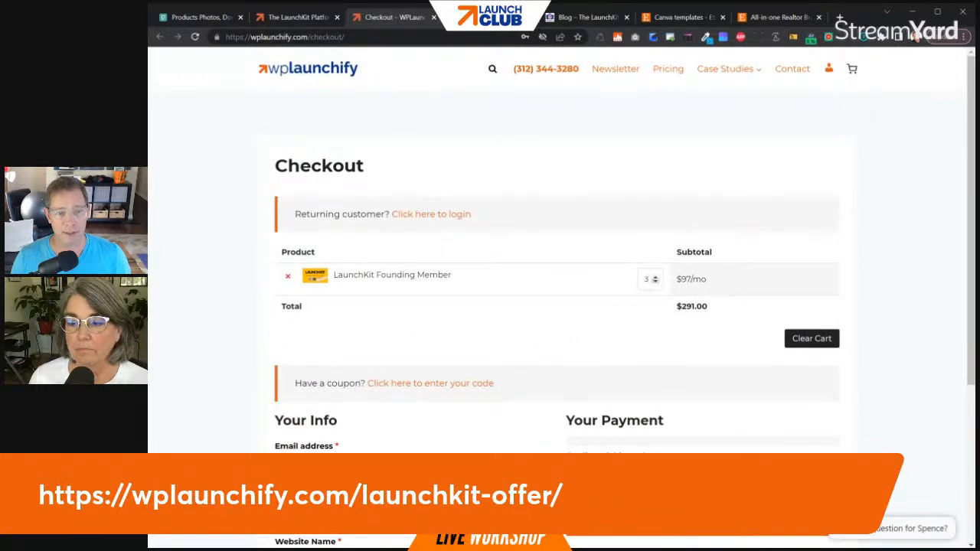
{"action": "left_click", "coordinate": [655, 282]}
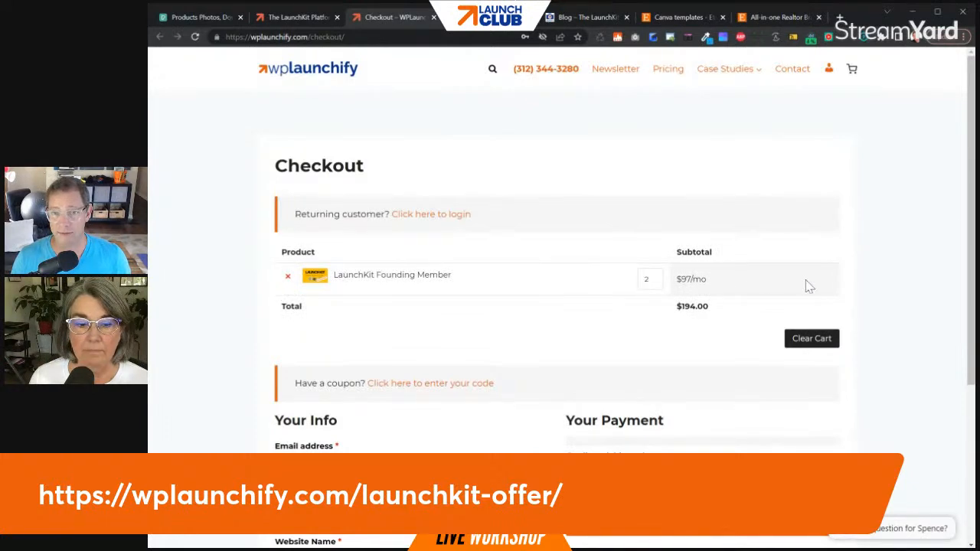
{"action": "scroll", "coordinate": [761, 344], "scroll_direction": "down", "scroll_amount": 3}
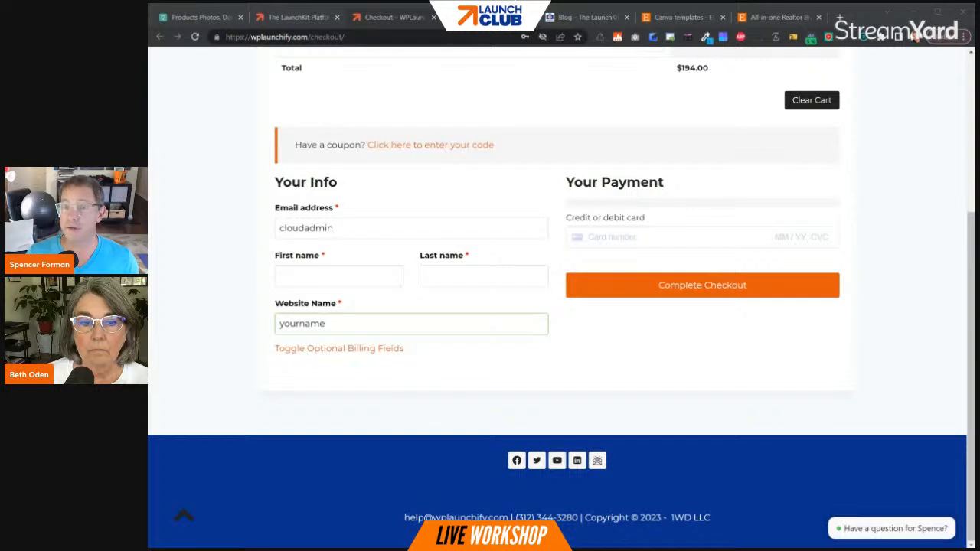
- Switch to the LaunchKit site's home page and highlight the "officehours" part of its web address
{"action": "left_click", "coordinate": [490, 16]}
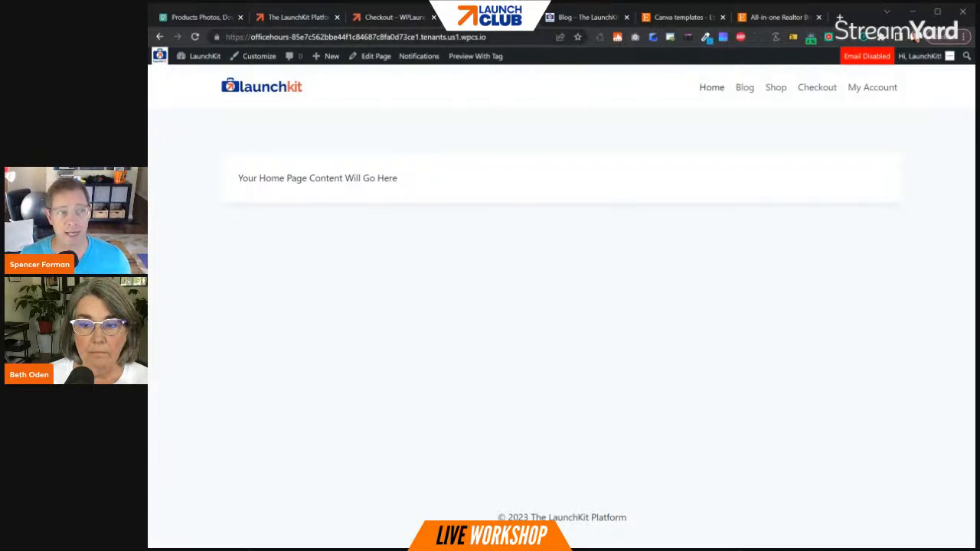
{"action": "left_click", "coordinate": [240, 37]}
{"action": "left_click_drag", "start_coordinate": [246, 37], "coordinate": [286, 37]}
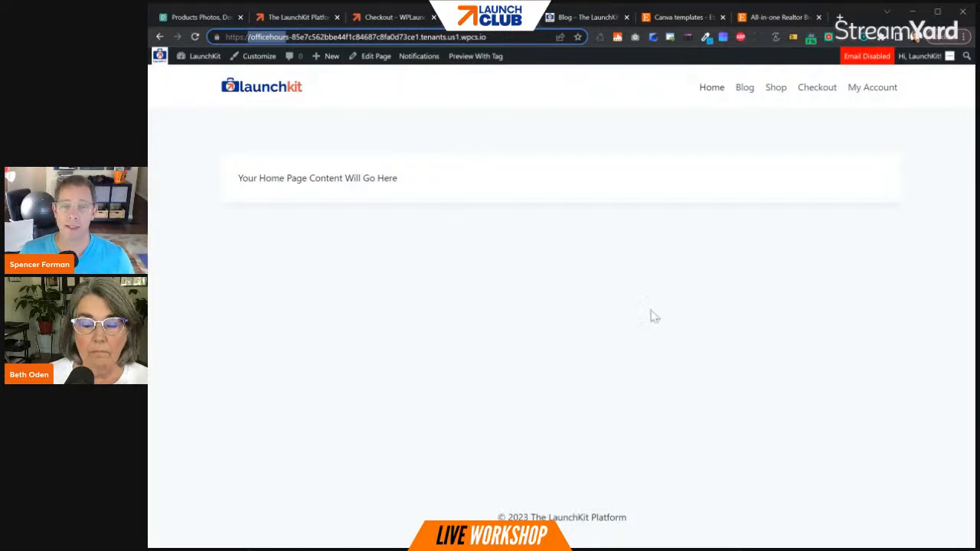
{"action": "left_click", "coordinate": [686, 318]}
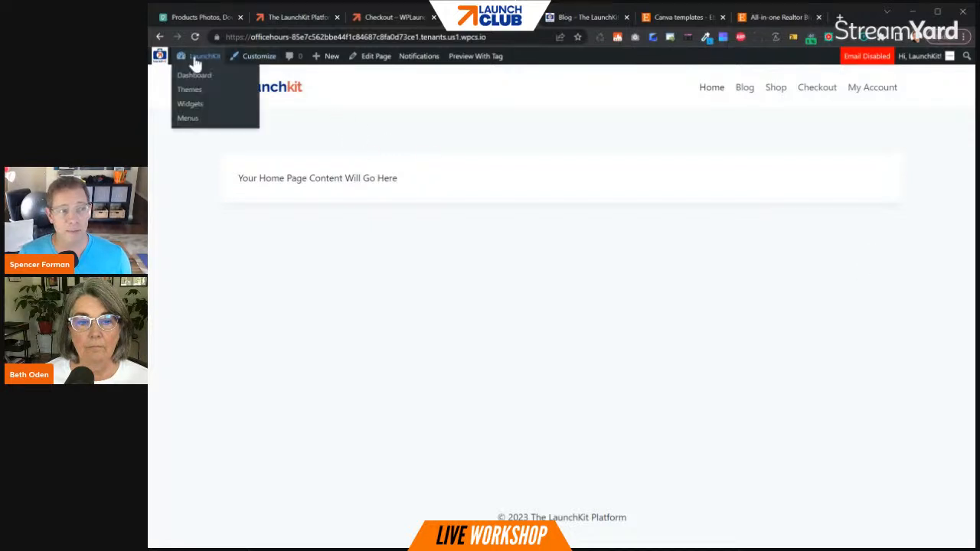
- Open the site's WordPress dashboard and view the notifications collected by Hide Notices
{"action": "left_click", "coordinate": [191, 76]}
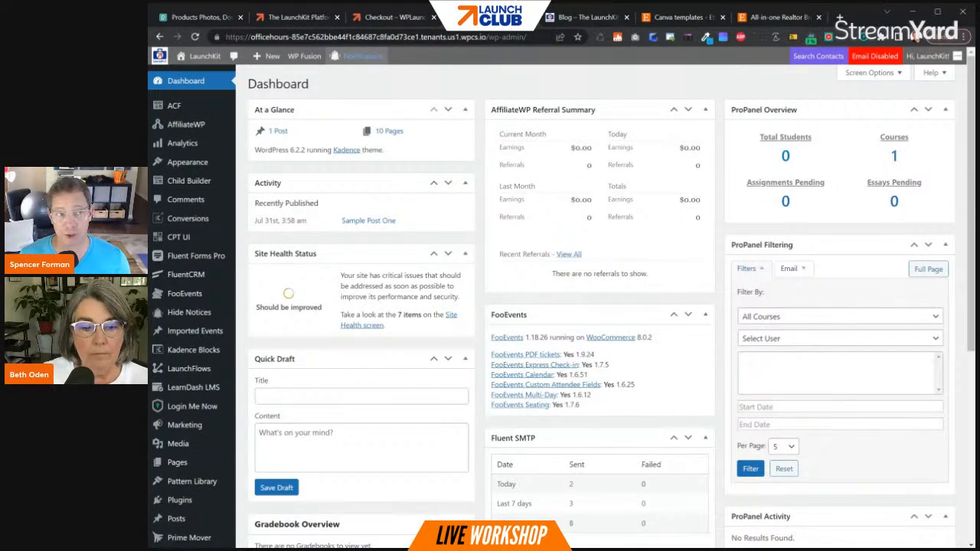
{"action": "left_click", "coordinate": [363, 60]}
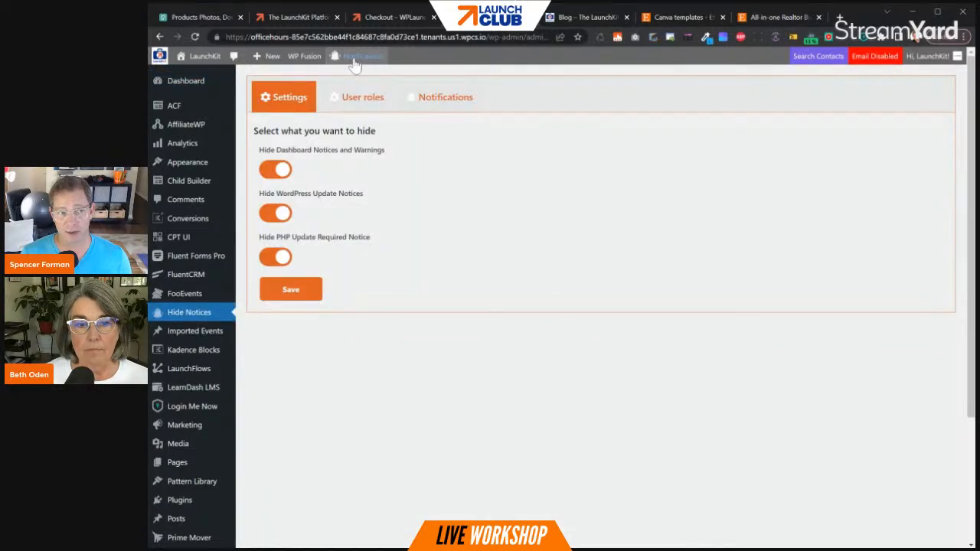
{"action": "left_click", "coordinate": [451, 108]}
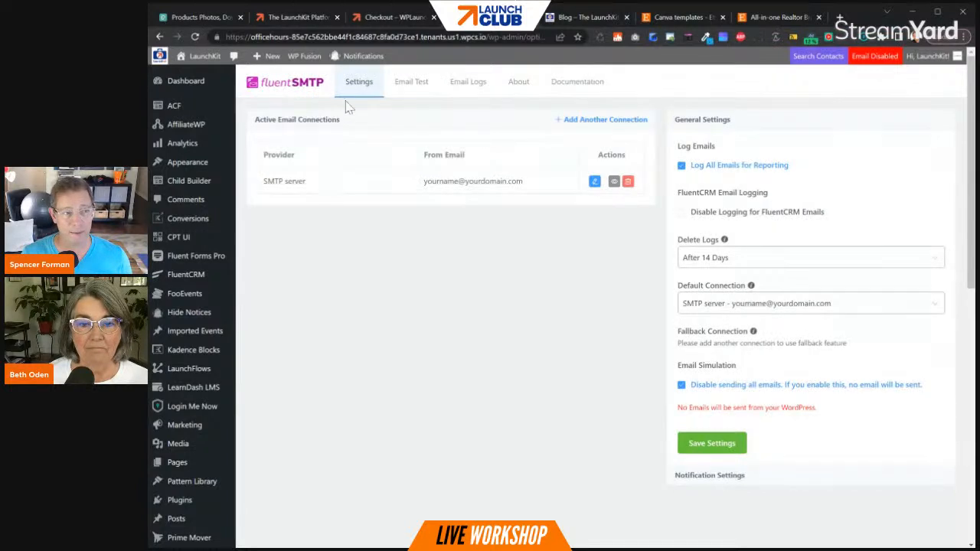
- In the Fluent SMTP settings, switch the disabling of all emails off and on again, and save the settings
{"action": "left_click_drag", "start_coordinate": [263, 181], "coordinate": [541, 195]}
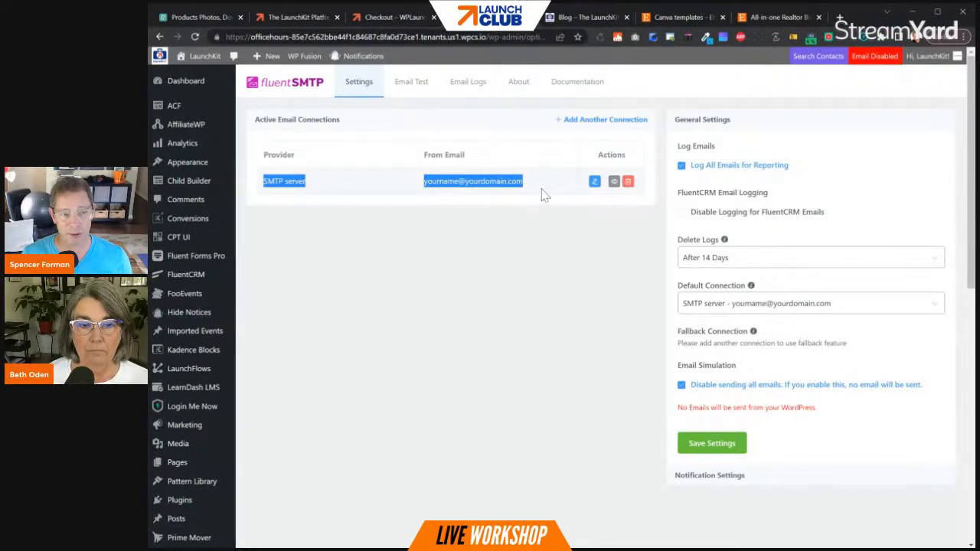
{"action": "left_click", "coordinate": [548, 197]}
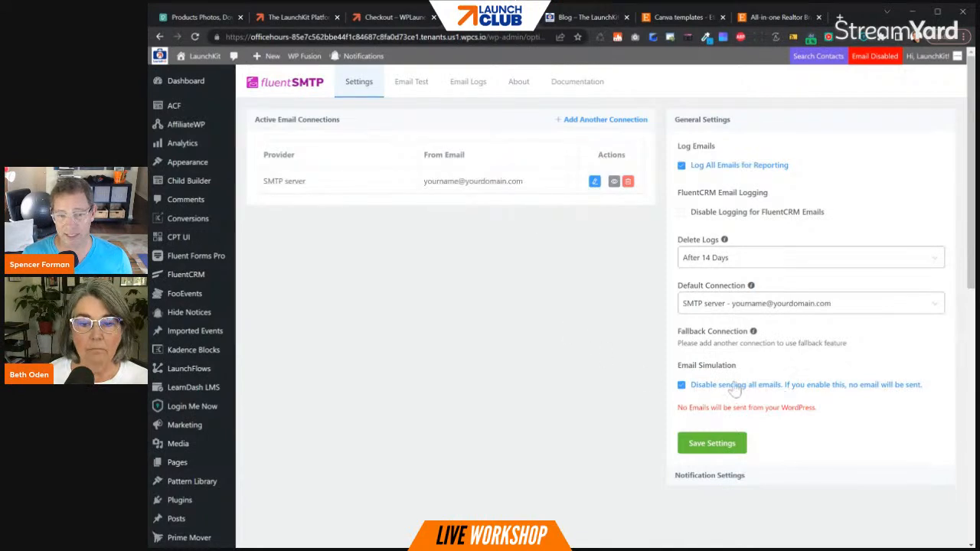
{"action": "left_click", "coordinate": [806, 390]}
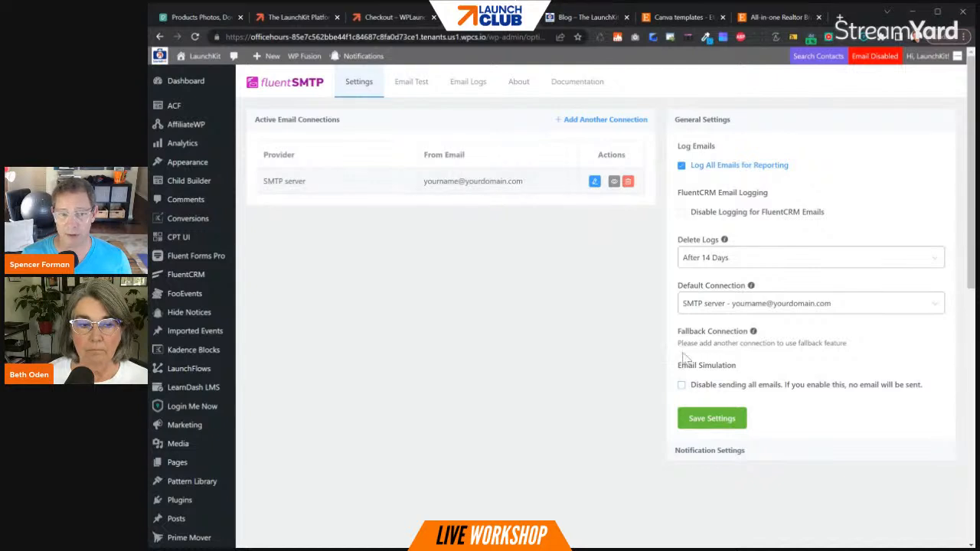
{"action": "left_click", "coordinate": [681, 385]}
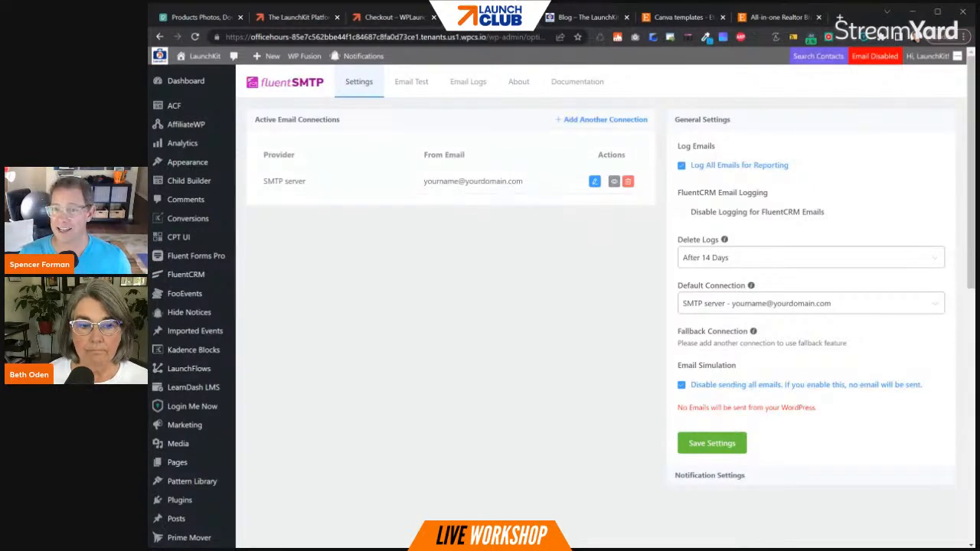
{"action": "left_click", "coordinate": [725, 450]}
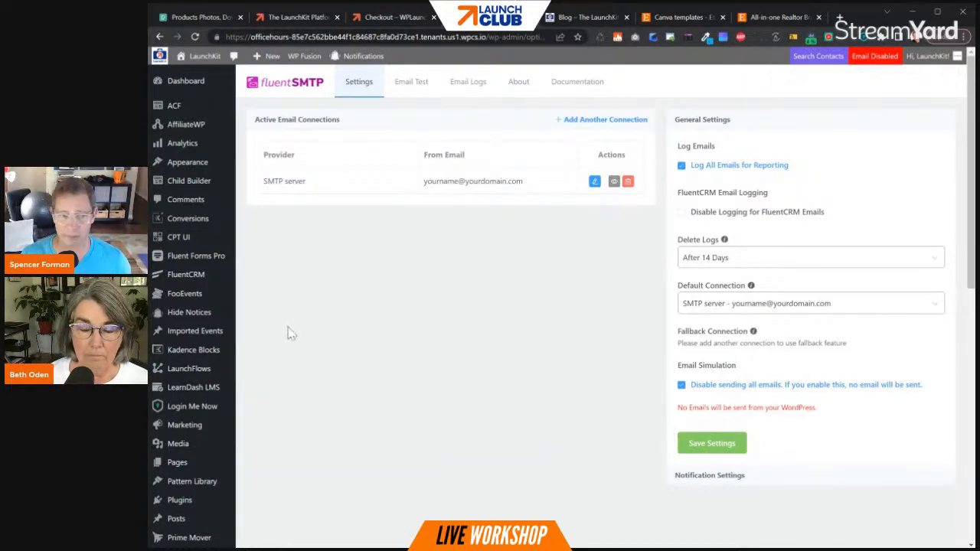
- Open the list of all products to view the sample subscription and simple product
{"action": "scroll", "coordinate": [177, 456], "scroll_direction": "down", "scroll_amount": 2}
{"action": "mouse_move", "coordinate": [180, 447]}
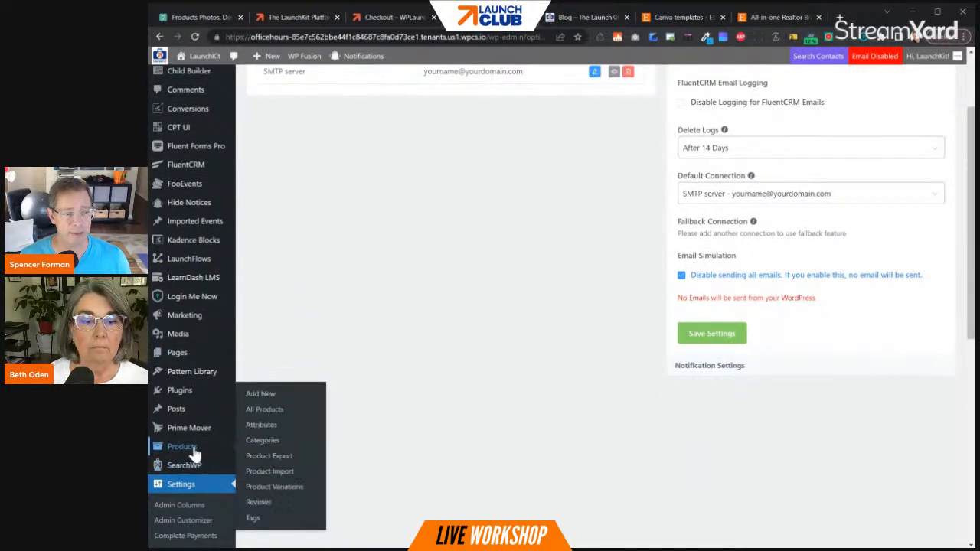
{"action": "left_click", "coordinate": [275, 411]}
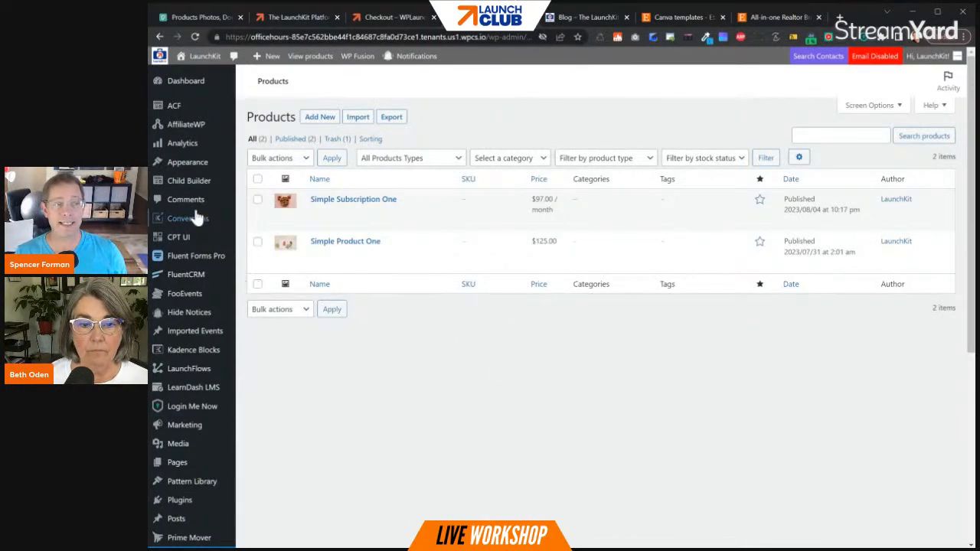
- Open the list of all pages and look over the preinstalled pages, including Checkout and Thank You
{"action": "scroll", "coordinate": [243, 370], "scroll_direction": "down", "scroll_amount": 2}
{"action": "scroll", "coordinate": [243, 371], "scroll_direction": "down", "scroll_amount": 1}
{"action": "mouse_move", "coordinate": [190, 304]}
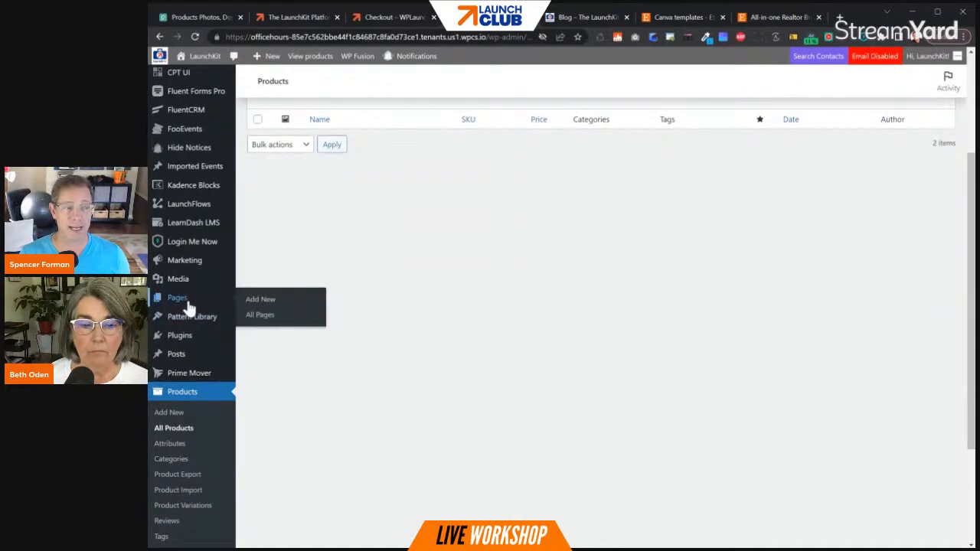
{"action": "left_click", "coordinate": [261, 316]}
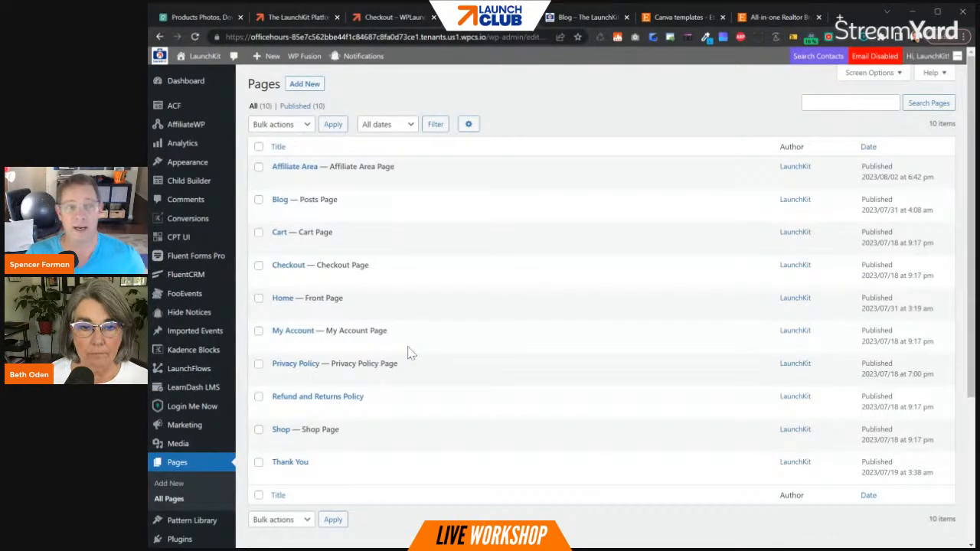
{"action": "mouse_move", "coordinate": [308, 277]}
{"action": "mouse_move", "coordinate": [300, 470]}
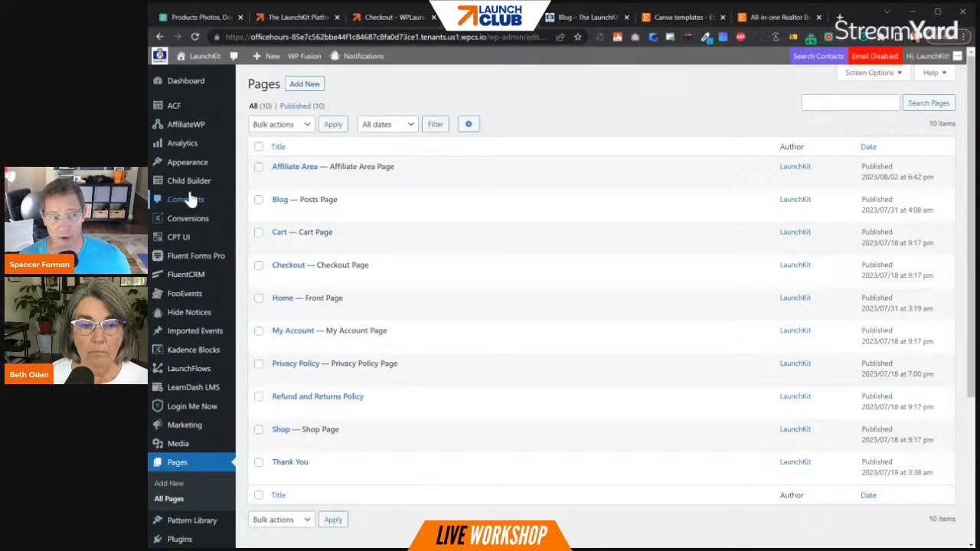
- Open the FluentCRM contacts list
{"action": "mouse_move", "coordinate": [210, 277]}
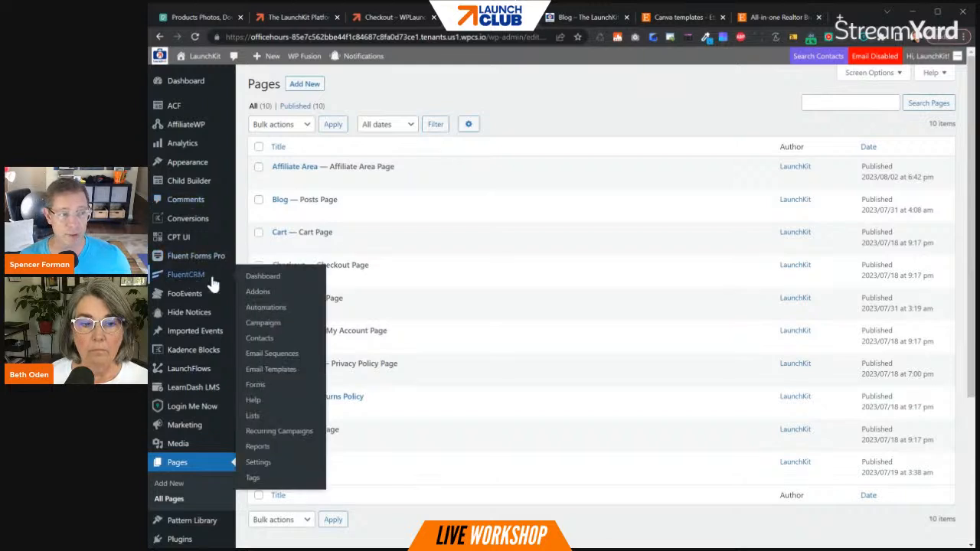
{"action": "left_click", "coordinate": [262, 338]}
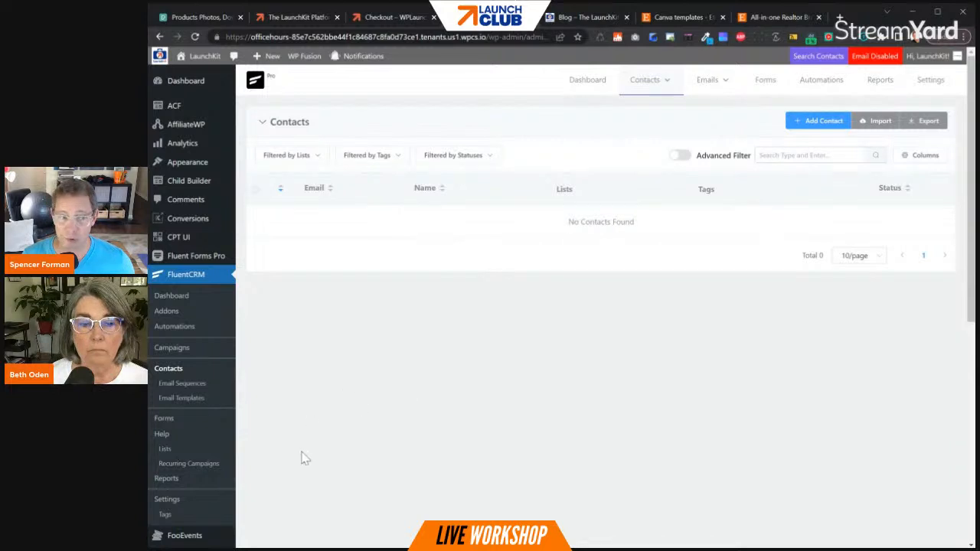
- In the WP Fusion general settings, add Main List as the default list and save the changes
{"action": "scroll", "coordinate": [247, 442], "scroll_direction": "down", "scroll_amount": 4}
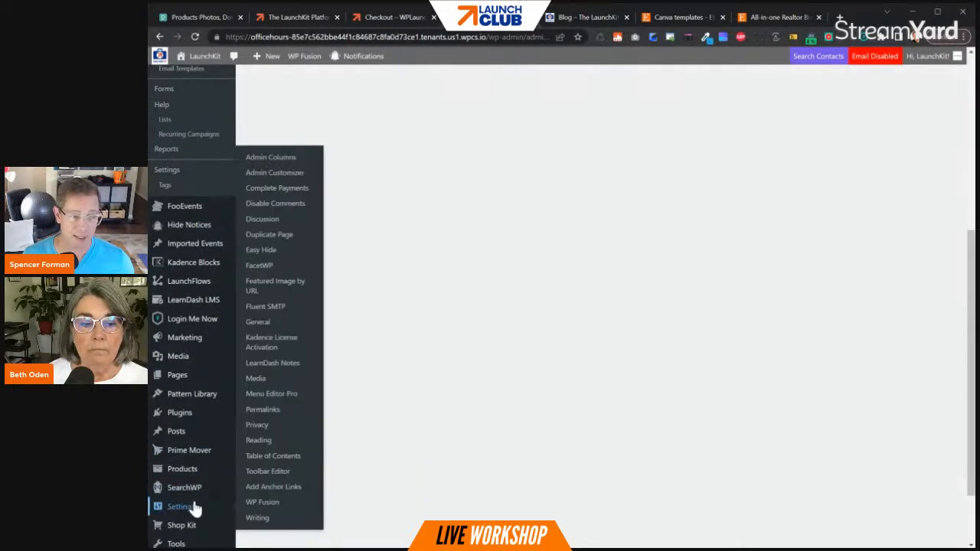
{"action": "left_click", "coordinate": [260, 505]}
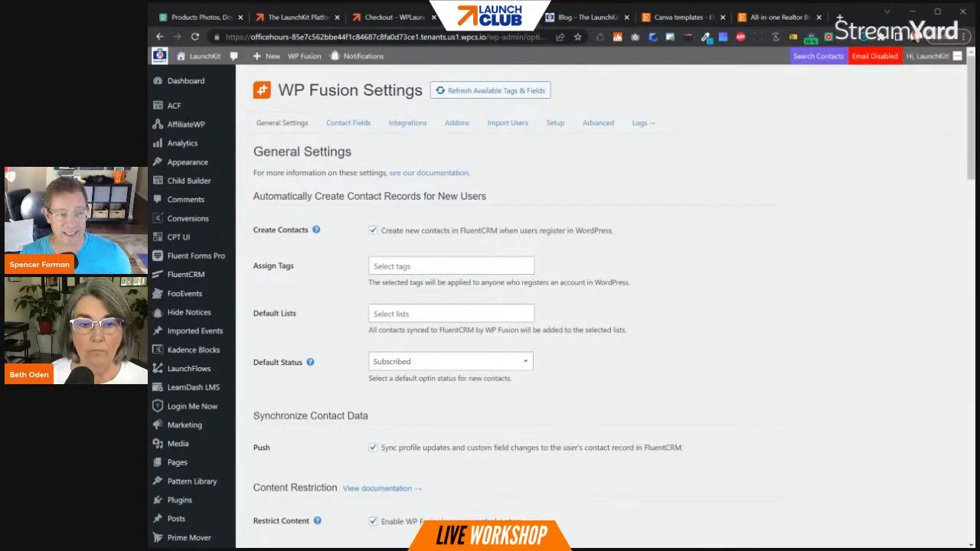
{"action": "left_click", "coordinate": [373, 310]}
{"action": "left_click", "coordinate": [392, 332]}
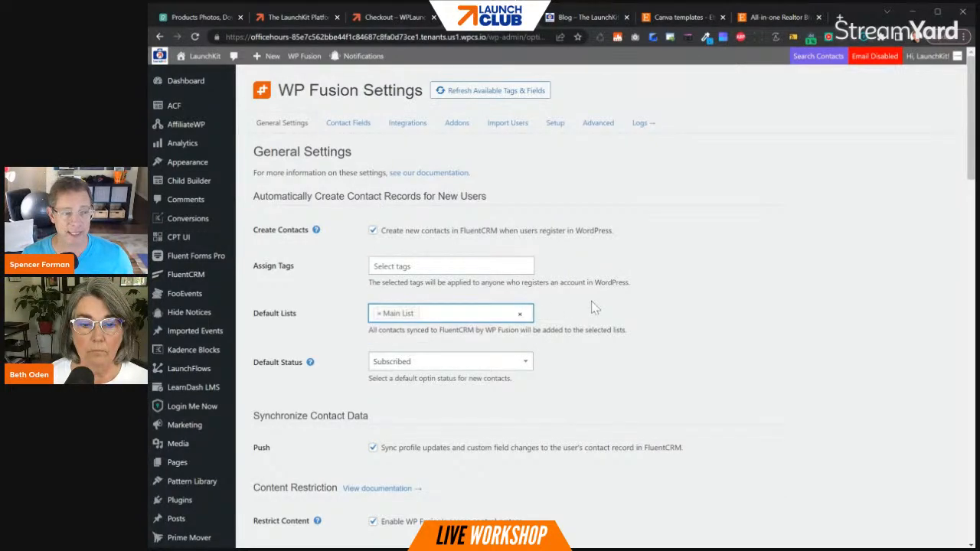
{"action": "scroll", "coordinate": [595, 306], "scroll_direction": "down", "scroll_amount": 15}
{"action": "scroll", "coordinate": [426, 408], "scroll_direction": "down", "scroll_amount": 15}
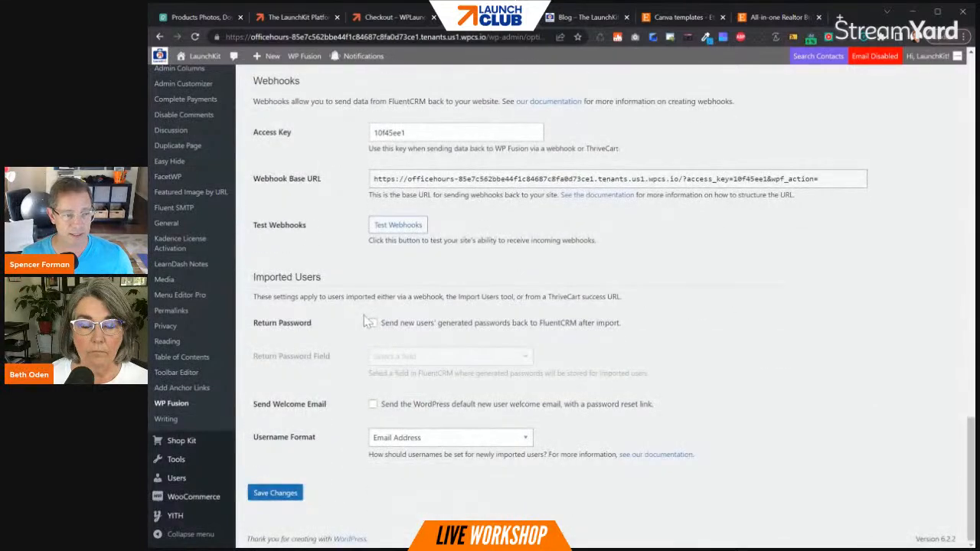
{"action": "left_click", "coordinate": [276, 493]}
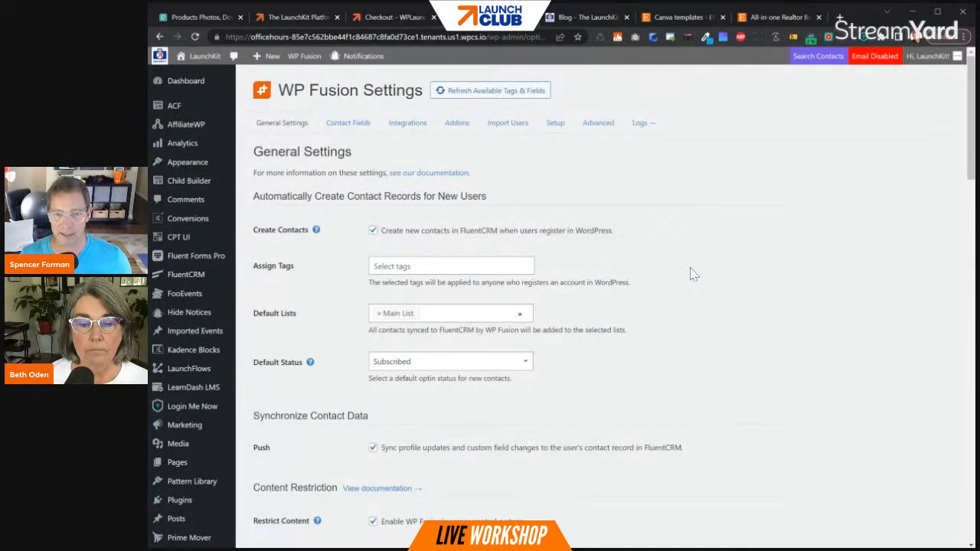
- Open the LaunchFlows settings and look over the WooCommerce utility, free order, registration and theme compatibility options
{"action": "mouse_move", "coordinate": [166, 371]}
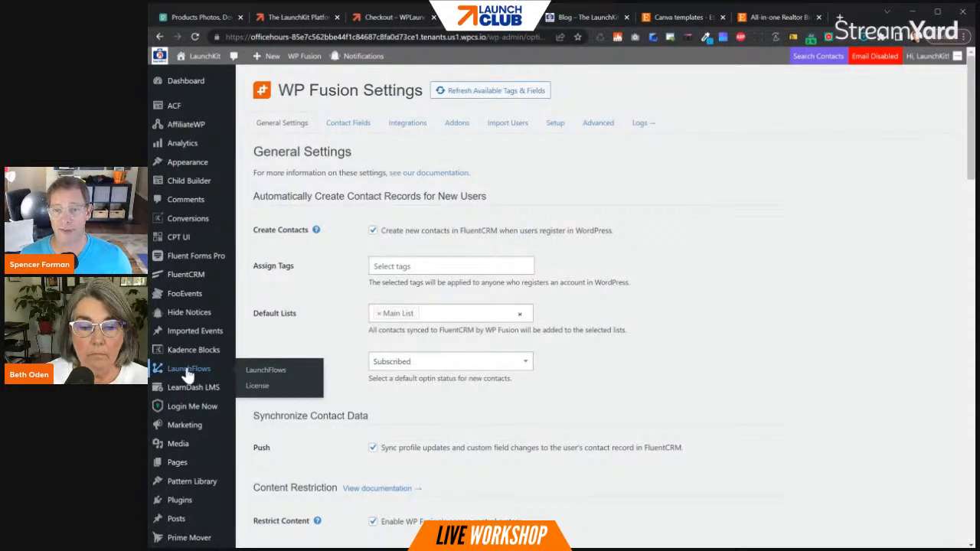
{"action": "left_click", "coordinate": [188, 374]}
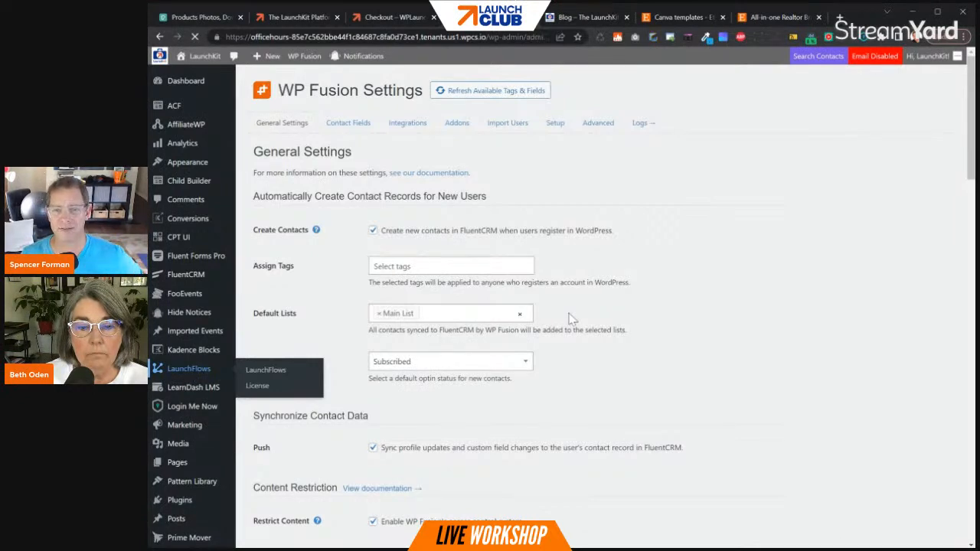
{"action": "scroll", "coordinate": [626, 285], "scroll_direction": "down", "scroll_amount": 2}
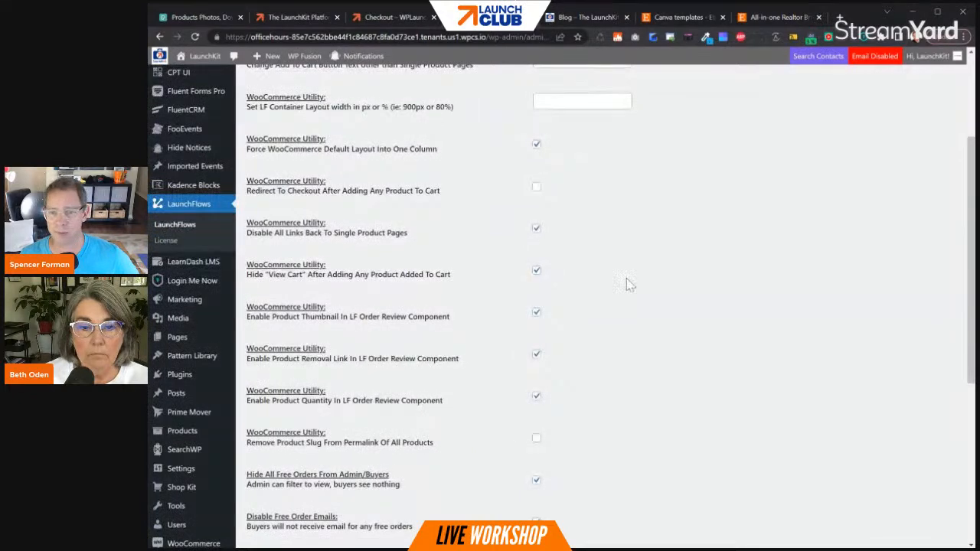
{"action": "scroll", "coordinate": [626, 285], "scroll_direction": "down", "scroll_amount": 4}
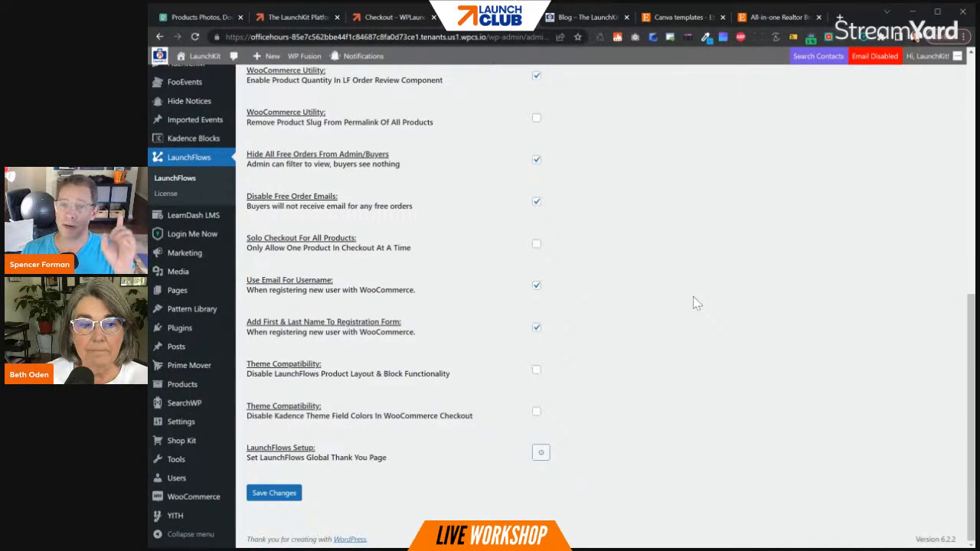
{"action": "scroll", "coordinate": [748, 254], "scroll_direction": "up", "scroll_amount": 5}
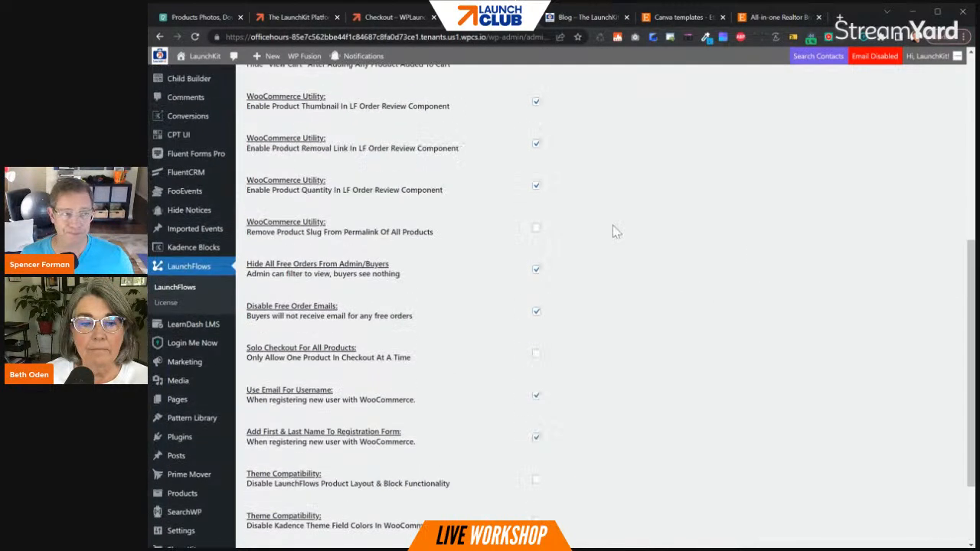
{"action": "scroll", "coordinate": [634, 210], "scroll_direction": "up", "scroll_amount": 1}
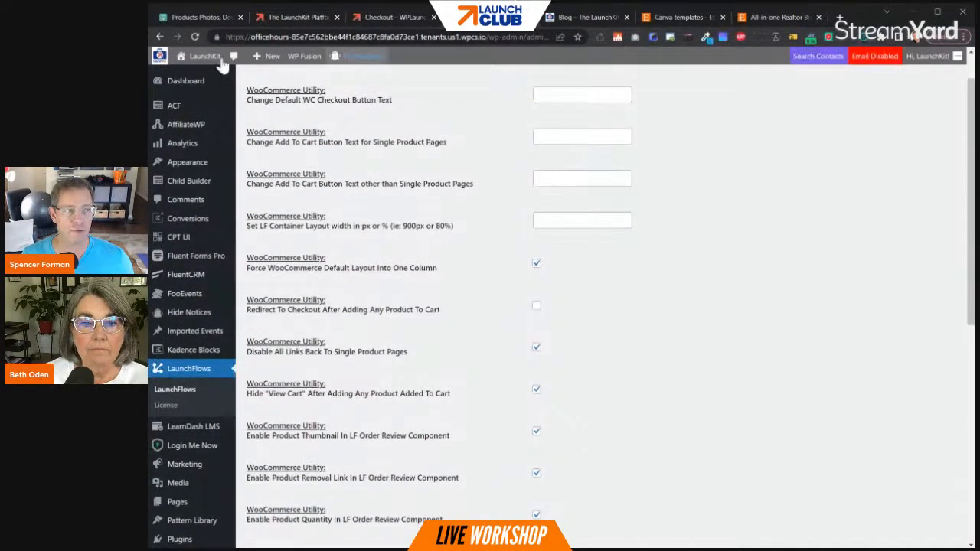
- View the site's front page and look at the LaunchFlows pattern library at patterns.launchflows.com in a separate browser tab
{"action": "left_click", "coordinate": [190, 75]}
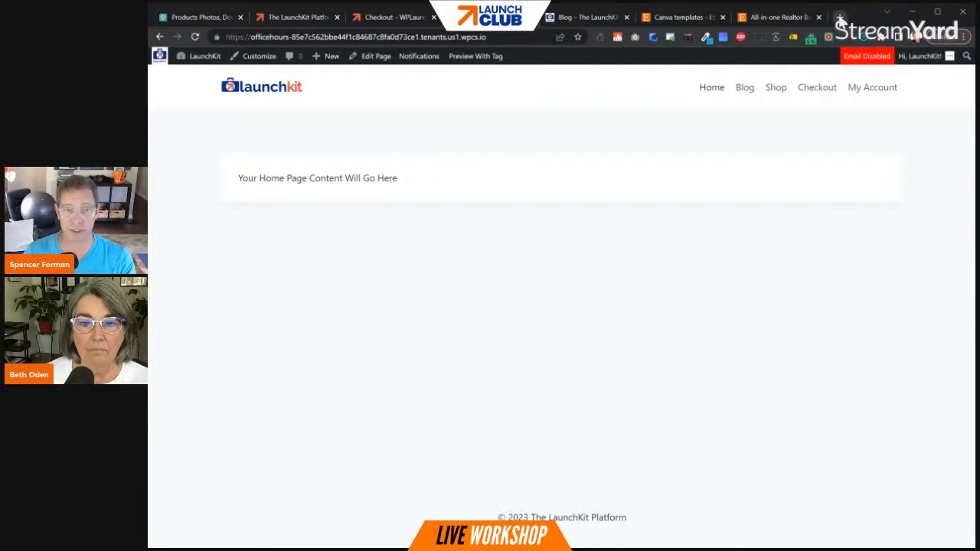
{"action": "left_click", "coordinate": [840, 17]}
{"action": "type", "text": "pat"}
{"action": "key", "text": "Return"}
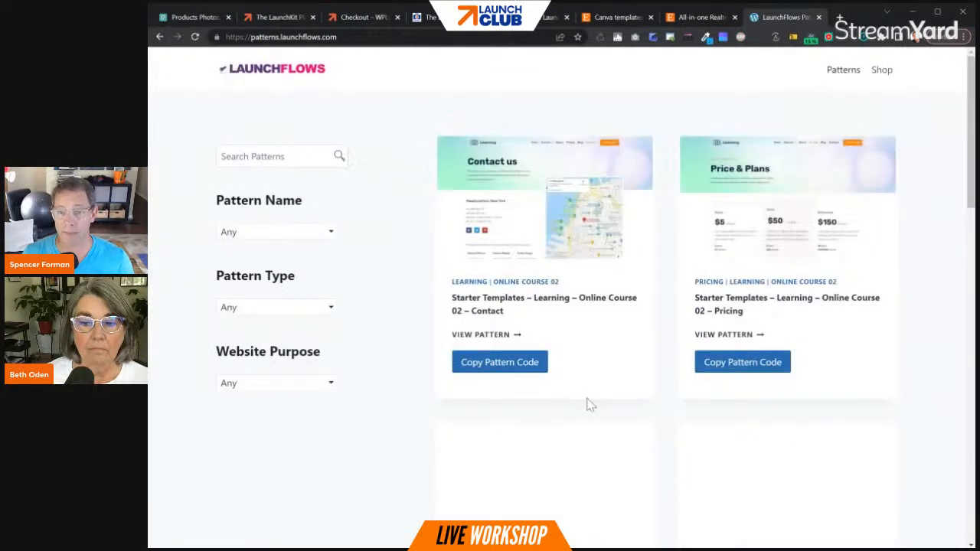
{"action": "left_click", "coordinate": [818, 17]}
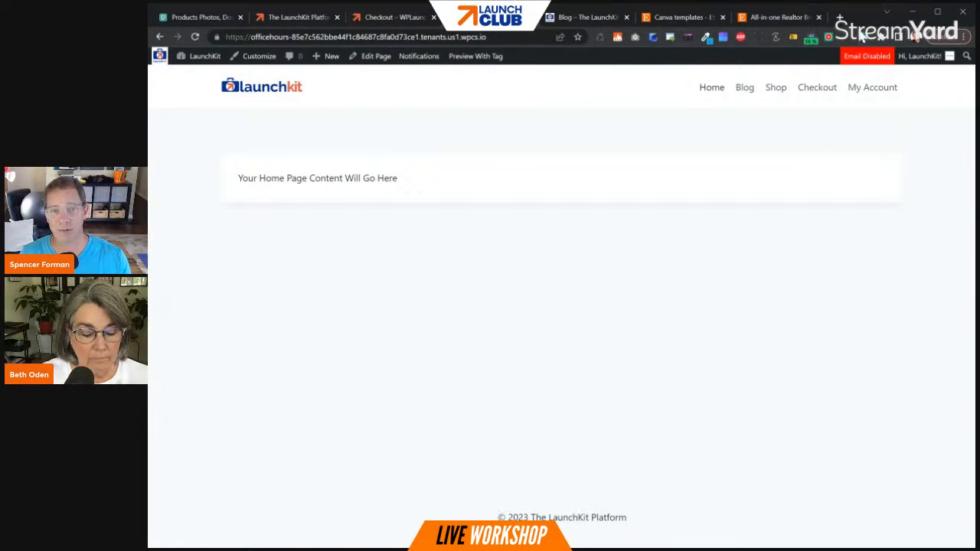
- Search Google for "online timer" in a new browser tab
{"action": "left_click", "coordinate": [840, 17]}
{"action": "type", "text": "time"}
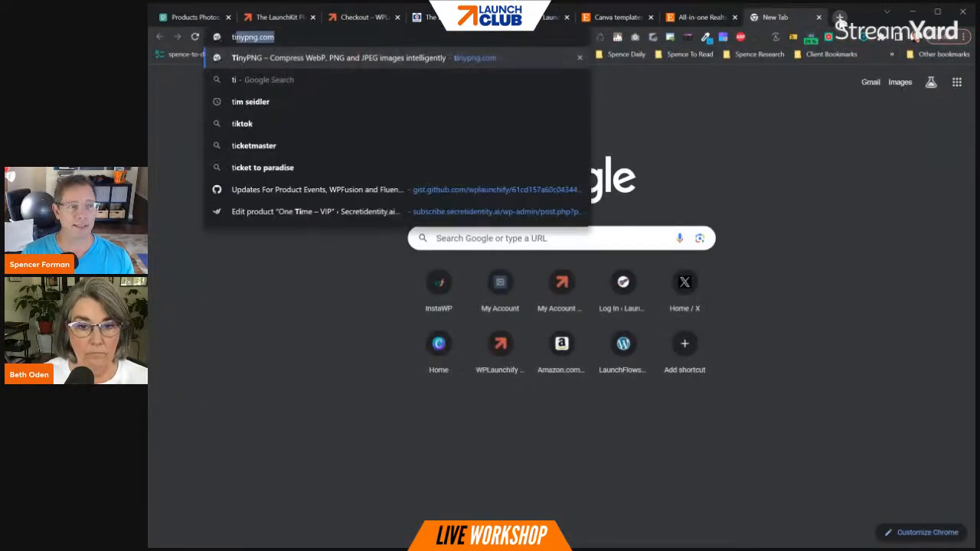
{"action": "key", "text": "BackSpace"}
{"action": "key", "text": "BackSpace"}
{"action": "key", "text": "BackSpace"}
{"action": "key", "text": "BackSpace"}
{"action": "type", "text": "online timer"}
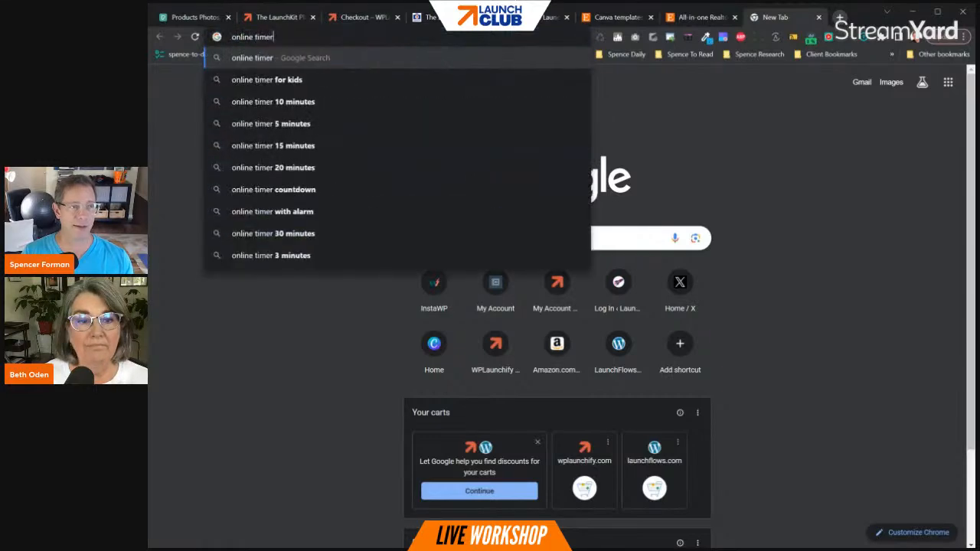
{"action": "key", "text": "Return"}
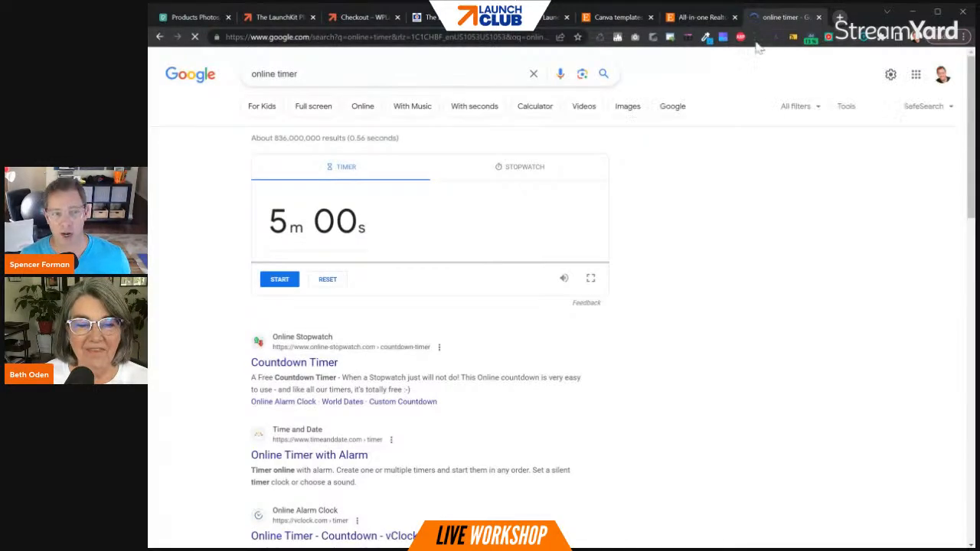
- Switch Google's timer to the stopwatch and start it
{"action": "left_click", "coordinate": [323, 280]}
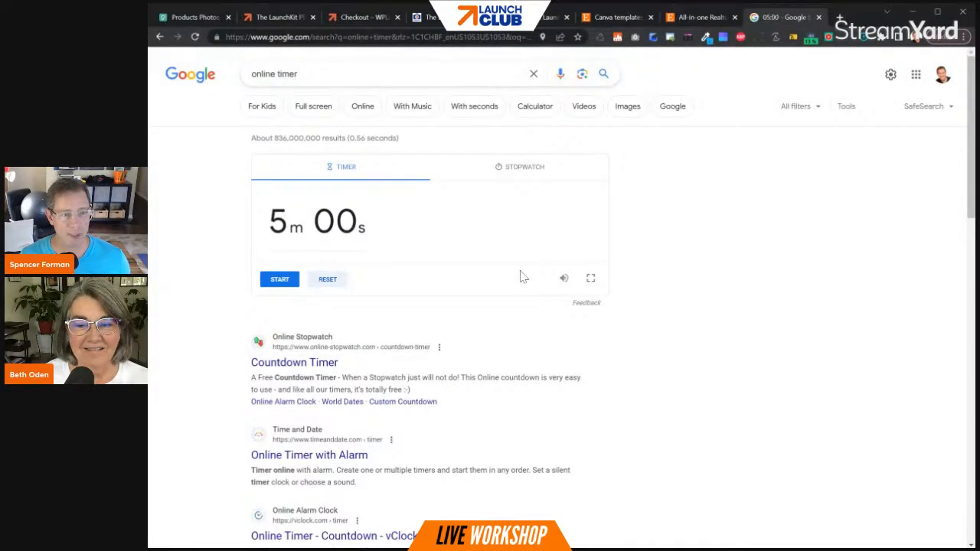
{"action": "left_click", "coordinate": [513, 181]}
{"action": "left_click", "coordinate": [279, 281]}
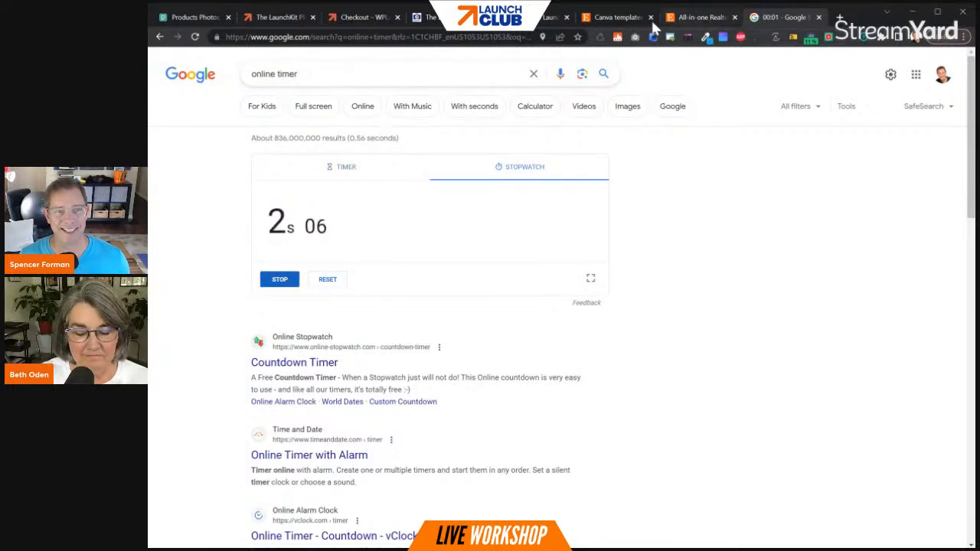
- Return to the LaunchKit shop and open the Simple Subscription One product for editing
{"action": "left_click", "coordinate": [540, 23]}
{"action": "left_click", "coordinate": [439, 20]}
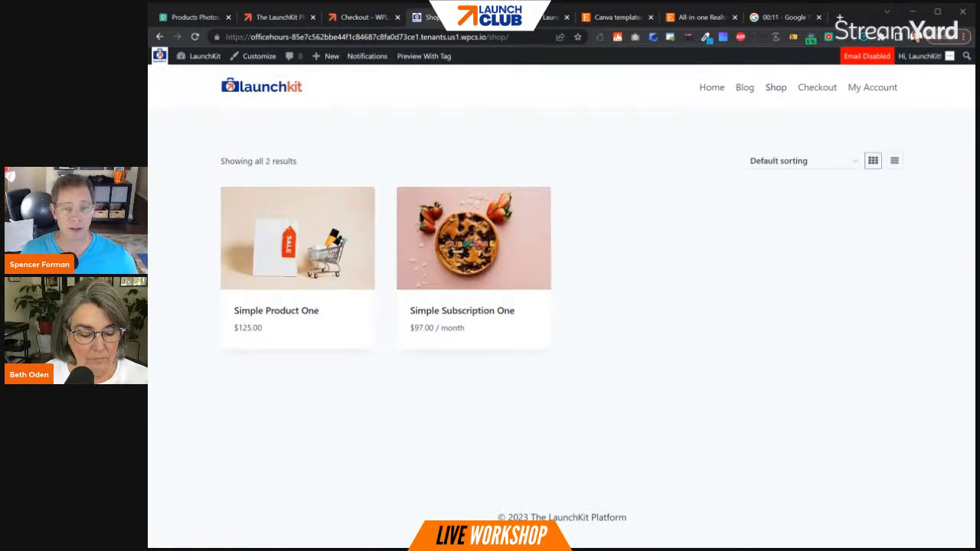
{"action": "left_click", "coordinate": [428, 300]}
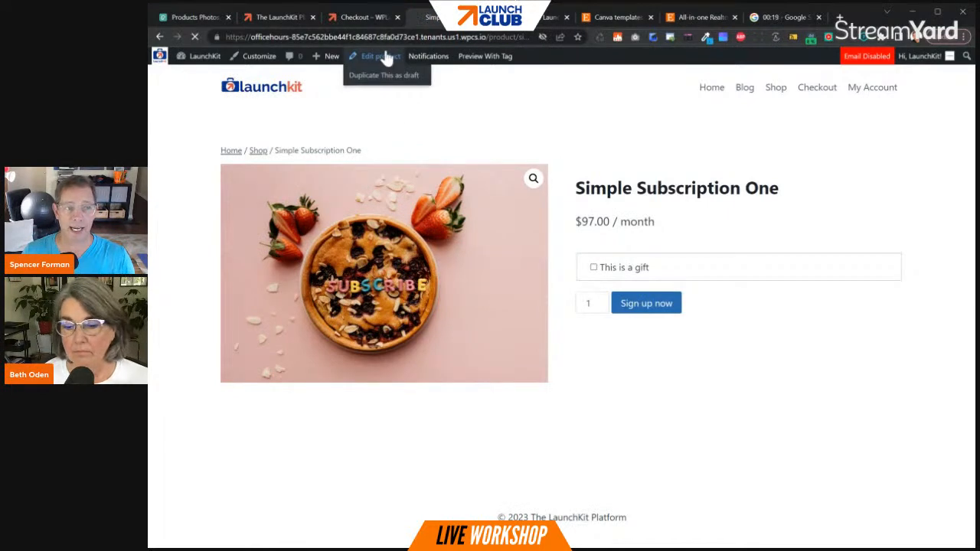
{"action": "left_click", "coordinate": [386, 58]}
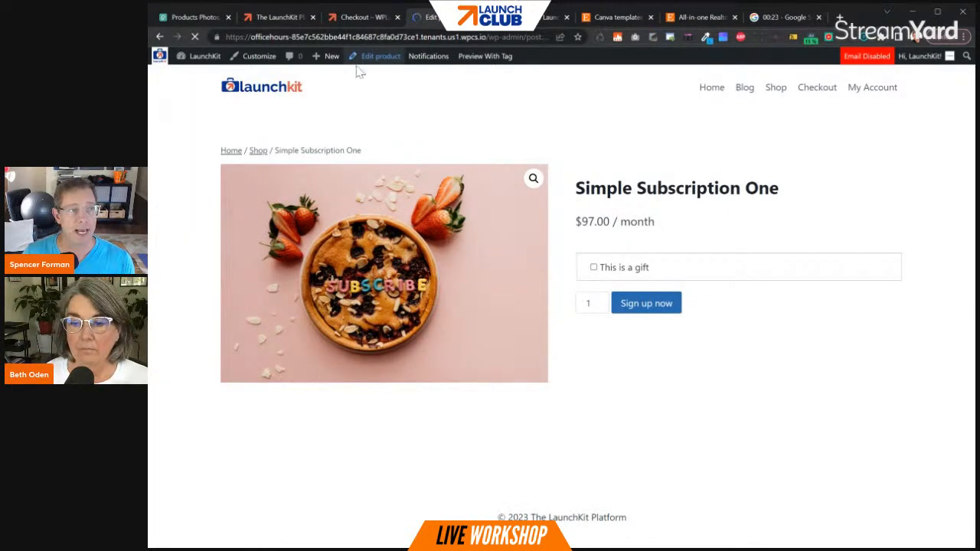
- Open the black Fujifilm camera photo from the Pexels product photos
{"action": "left_click", "coordinate": [170, 17]}
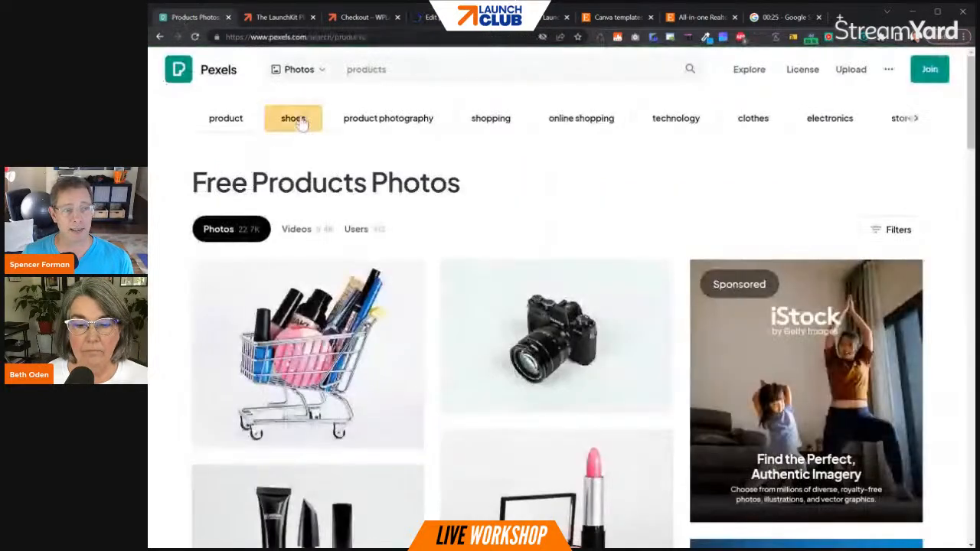
{"action": "scroll", "coordinate": [512, 264], "scroll_direction": "down", "scroll_amount": 3}
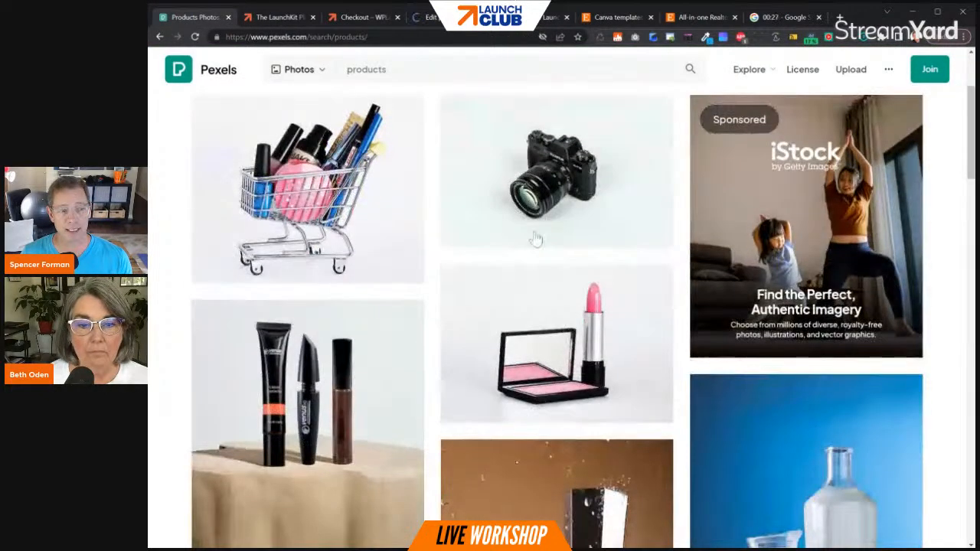
{"action": "left_click", "coordinate": [538, 176]}
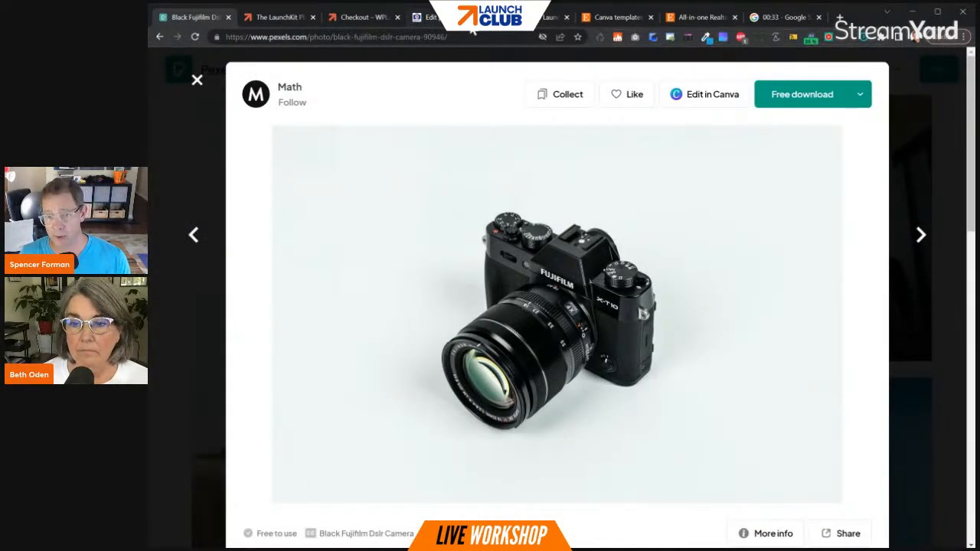
- Back in the product editor, paste the camera photo's URL into the product gallery by URLs and preview it
{"action": "left_click", "coordinate": [445, 22]}
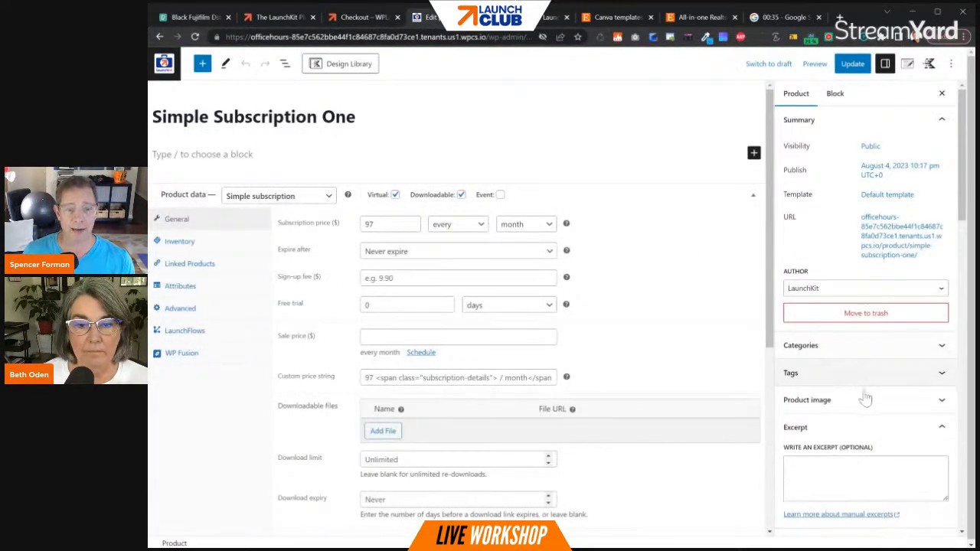
{"action": "scroll", "coordinate": [864, 401], "scroll_direction": "down", "scroll_amount": 3}
{"action": "left_click", "coordinate": [816, 475]}
{"action": "left_click", "coordinate": [841, 433]}
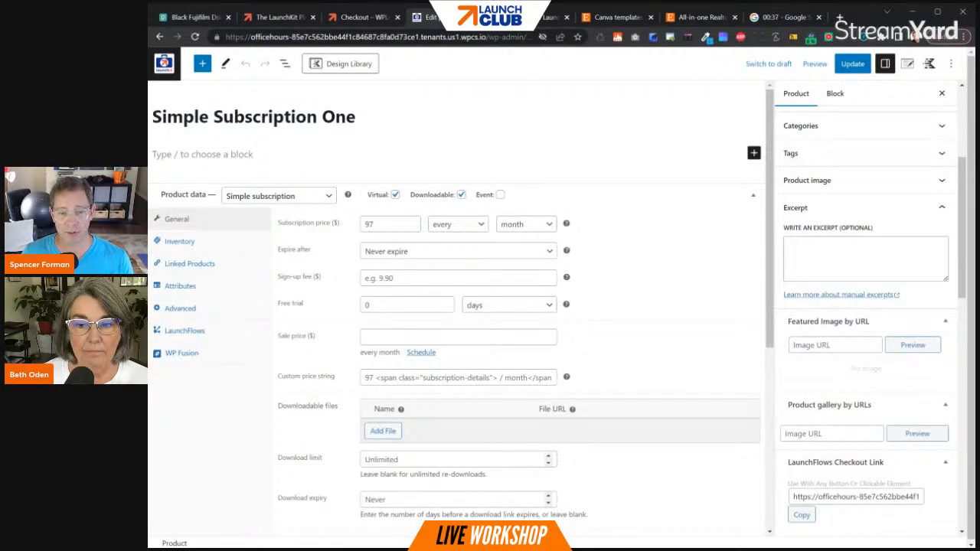
{"action": "key", "text": "ctrl+v"}
{"action": "left_click", "coordinate": [915, 434]}
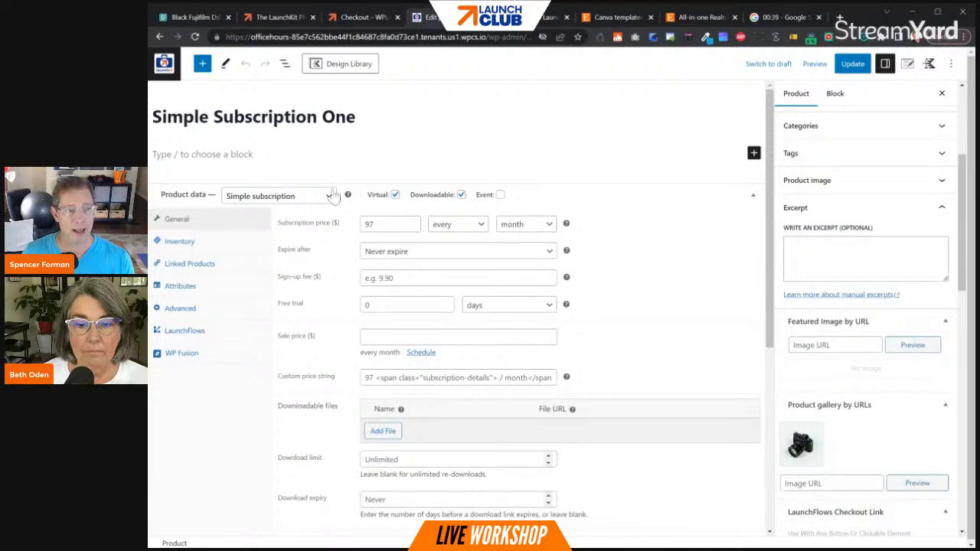
- Rename the subscription product "Join Camera Club!" and set its subscription price to $150 every month
{"action": "left_click_drag", "start_coordinate": [357, 117], "coordinate": [161, 117]}
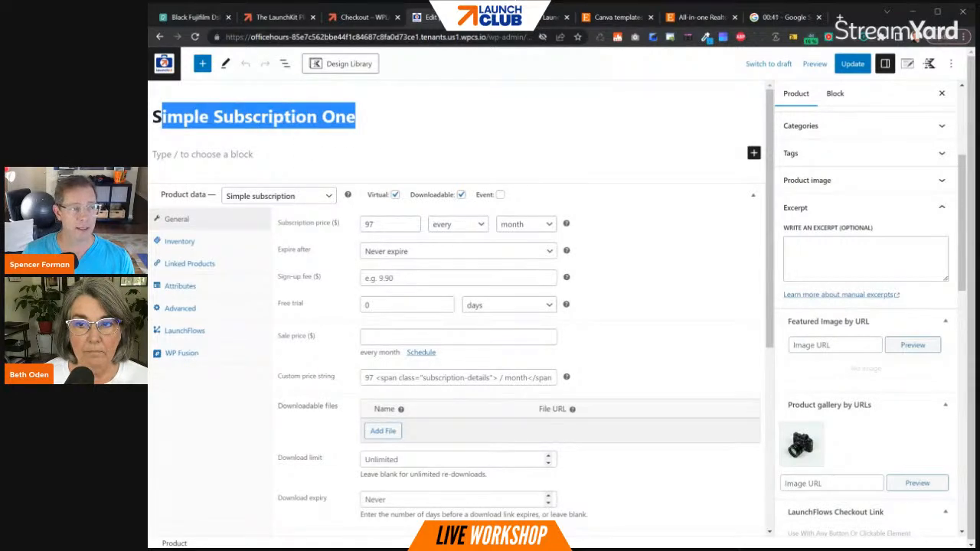
{"action": "key", "text": "BackSpace"}
{"action": "key", "text": "BackSpace"}
{"action": "type", "text": "Join "}
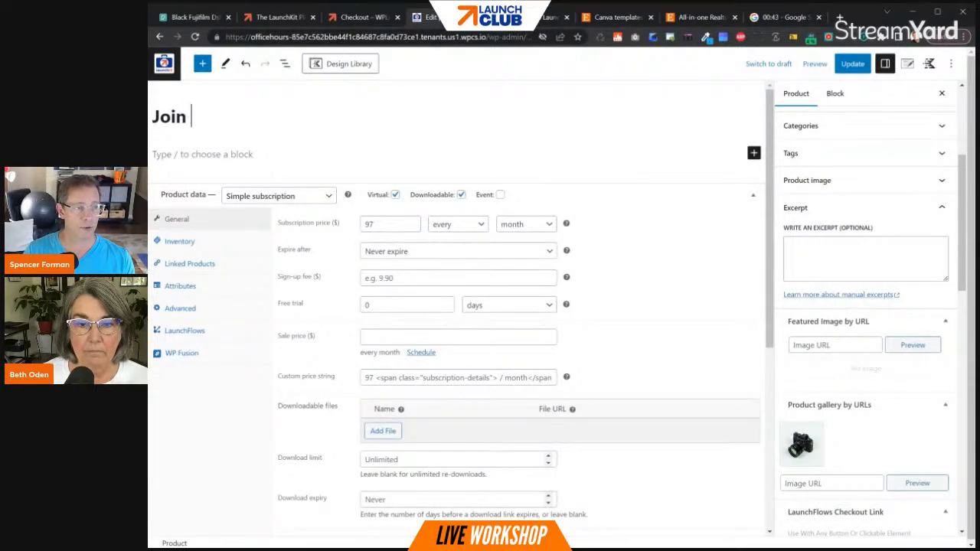
{"action": "type", "text": "MCa"}
{"action": "key", "text": "BackSpace"}
{"action": "key", "text": "BackSpace"}
{"action": "key", "text": "BackSpace"}
{"action": "type", "text": "Camera"}
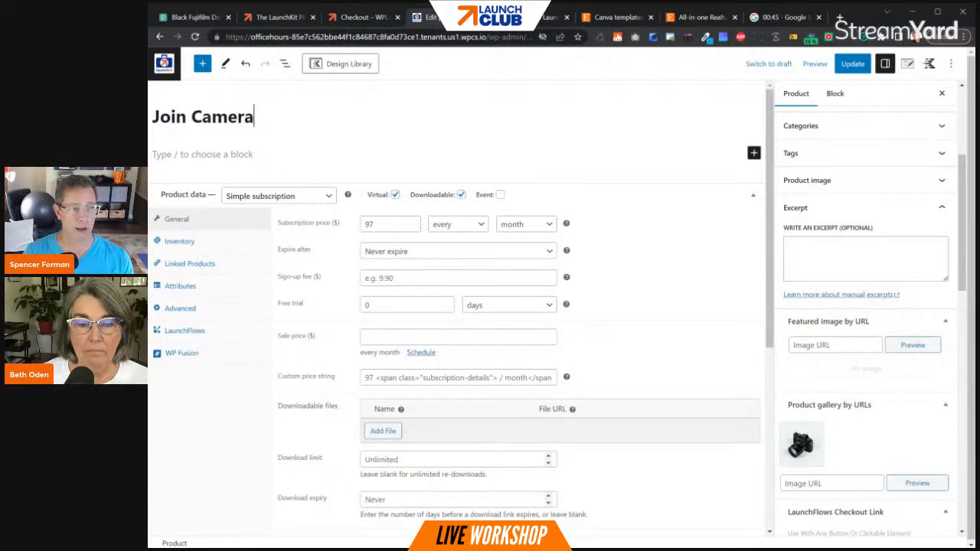
{"action": "type", "text": " Club!"}
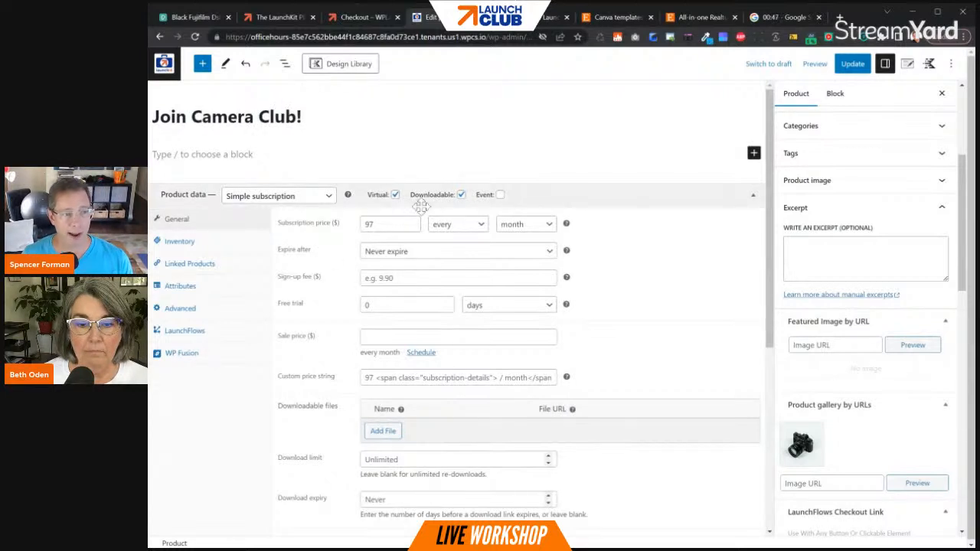
{"action": "left_click_drag", "start_coordinate": [381, 225], "coordinate": [360, 228]}
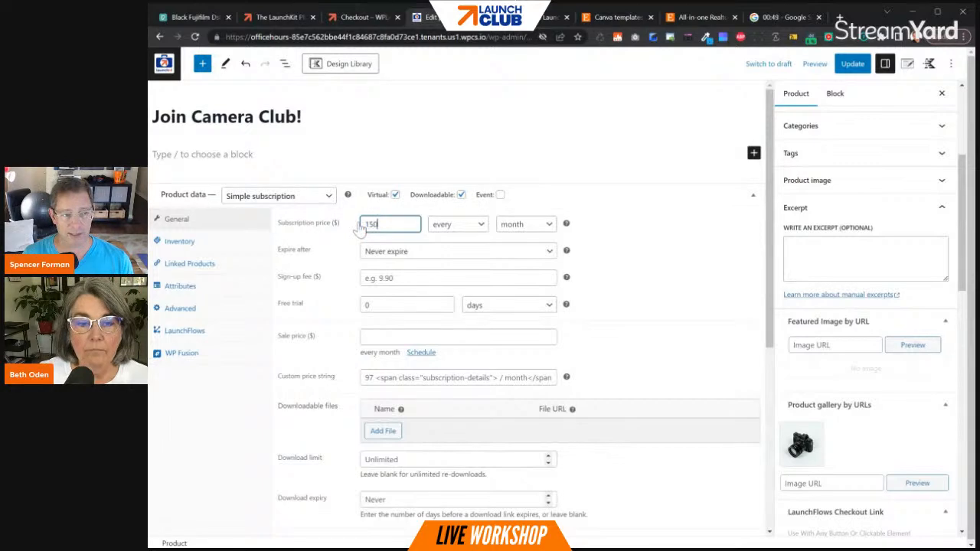
- Set the subscription to expire after 3 months, and switch the expiry back to Never expire
{"action": "left_click", "coordinate": [400, 257]}
{"action": "left_click", "coordinate": [397, 299]}
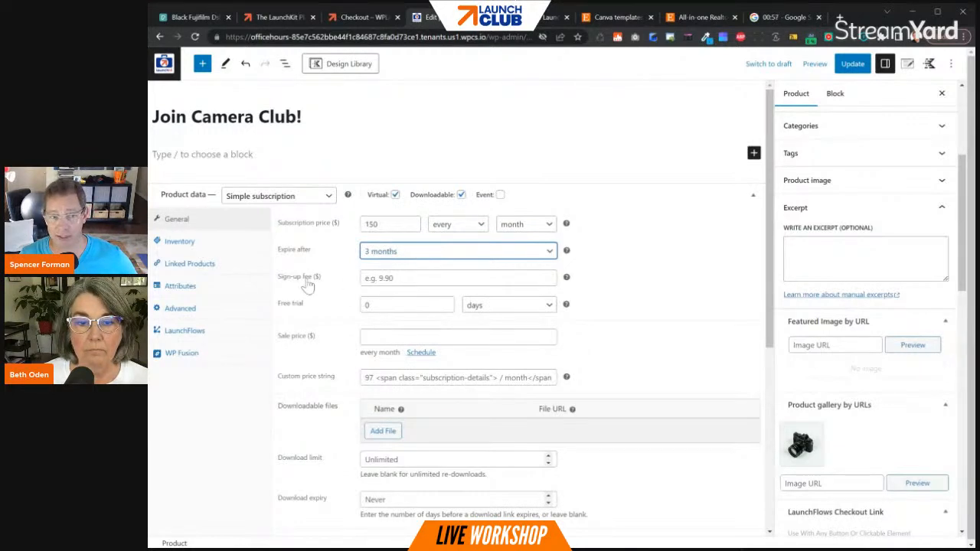
{"action": "left_click", "coordinate": [399, 252]}
{"action": "left_click", "coordinate": [398, 273]}
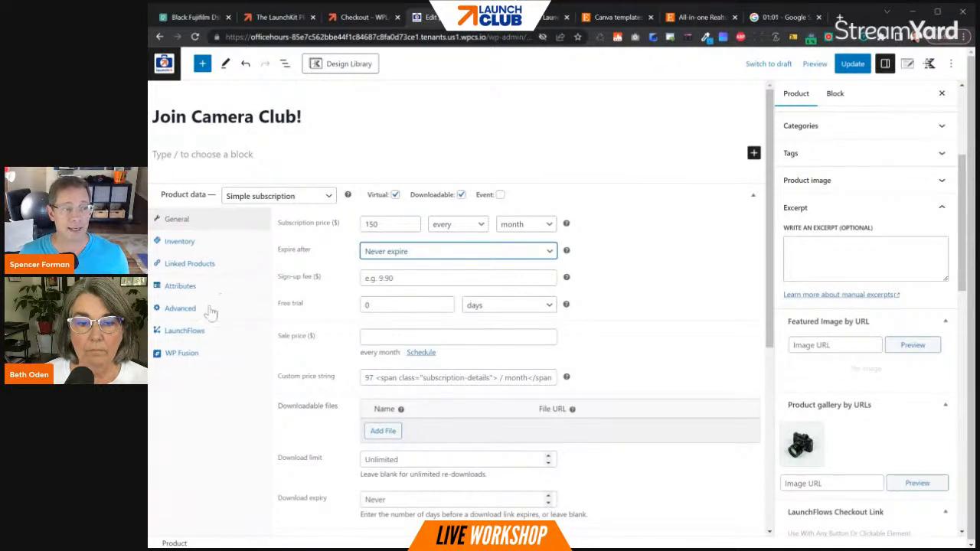
- Review the product's LaunchFlows settings, including its next step page, product template and checkout options
{"action": "left_click", "coordinate": [191, 332]}
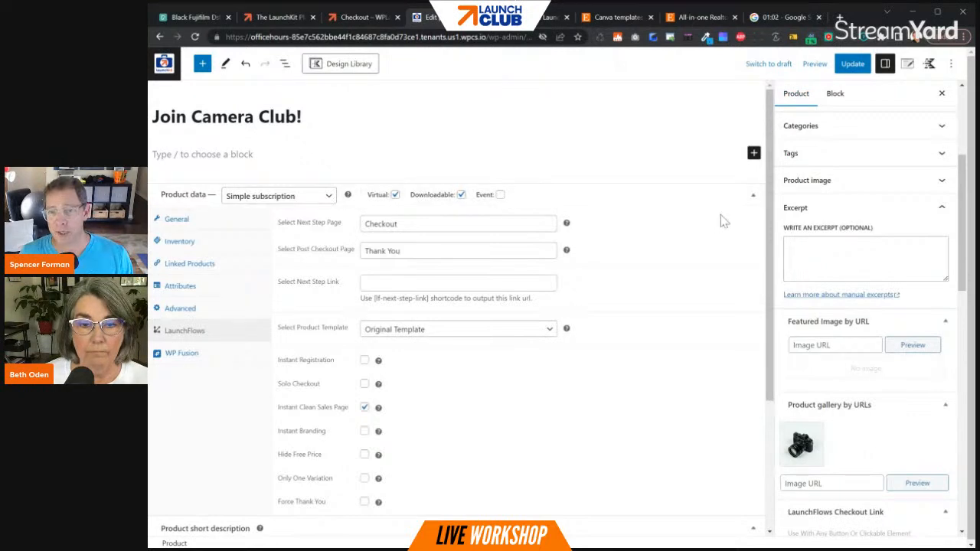
{"action": "scroll", "coordinate": [367, 325], "scroll_direction": "down", "scroll_amount": 2}
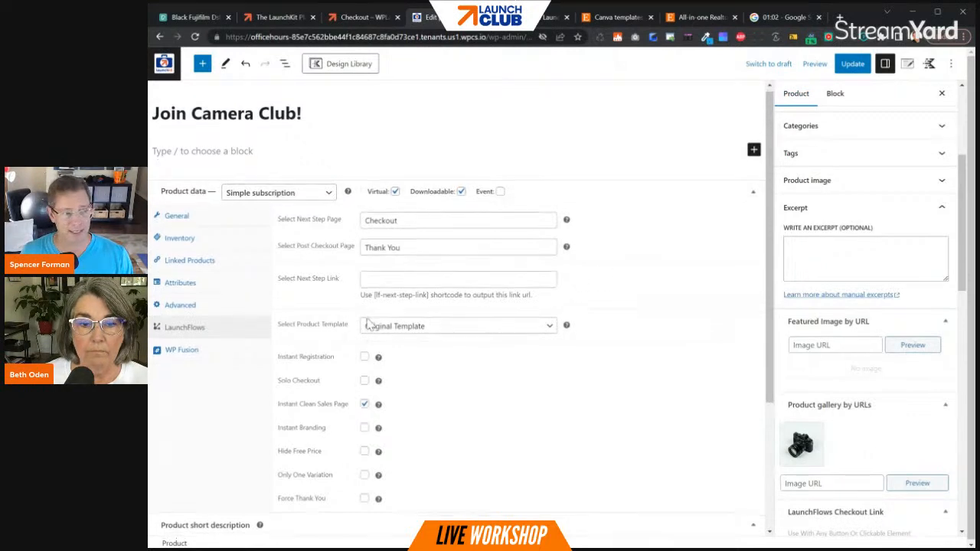
- In the product's WP Fusion settings, reselect "has member access" and add the new tag "purchased Camera Club" to the tags applied when purchased
{"action": "left_click", "coordinate": [193, 191]}
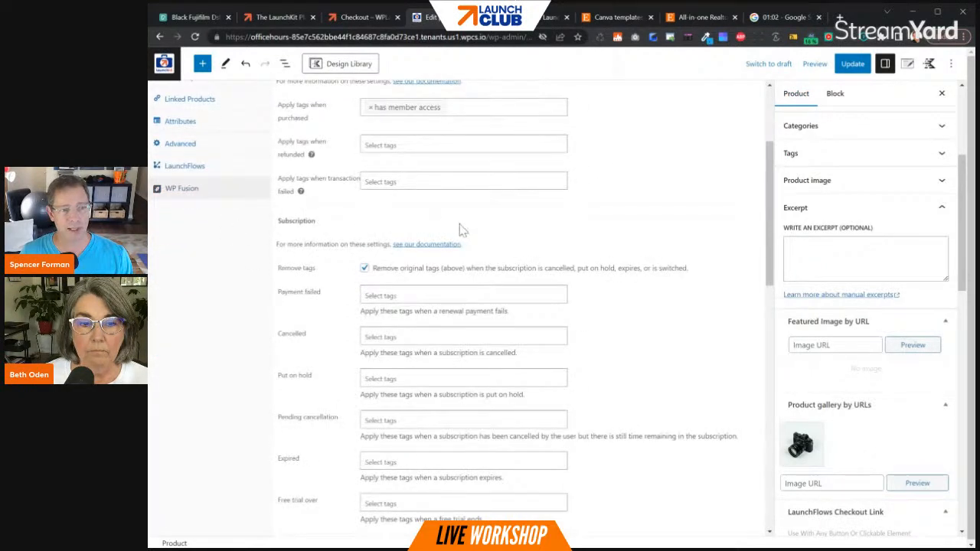
{"action": "scroll", "coordinate": [507, 232], "scroll_direction": "up", "scroll_amount": 2}
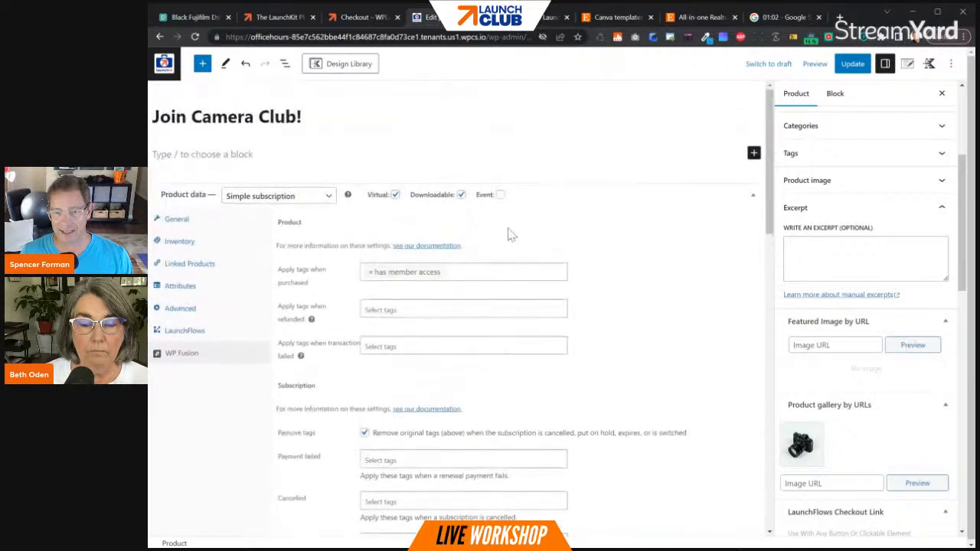
{"action": "left_click", "coordinate": [370, 273]}
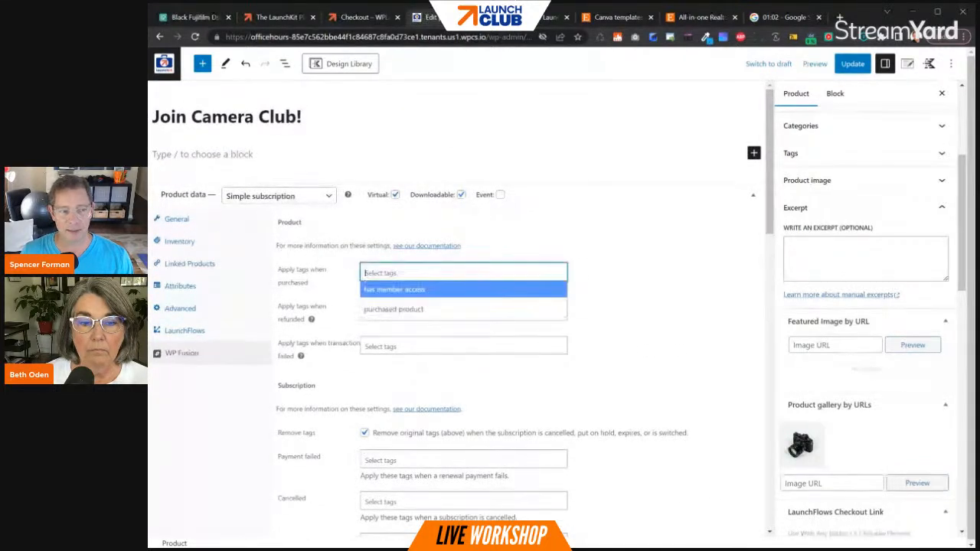
{"action": "left_click", "coordinate": [386, 291]}
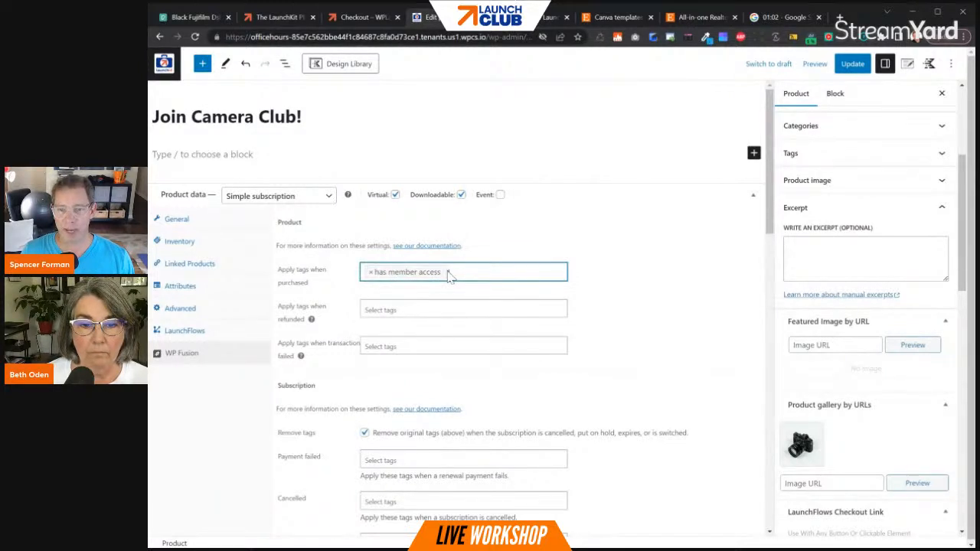
{"action": "scroll", "coordinate": [450, 277], "scroll_direction": "down", "scroll_amount": 2}
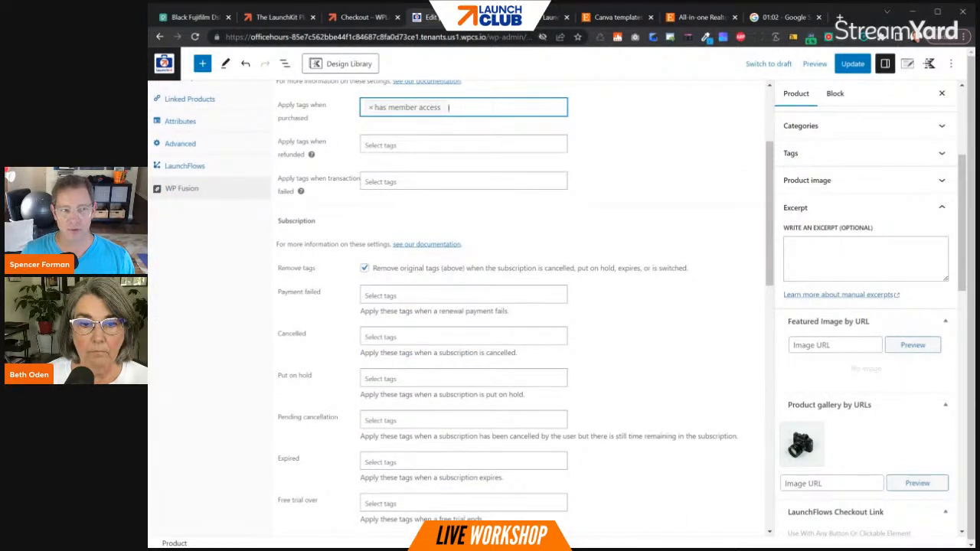
{"action": "type", "text": "pur"}
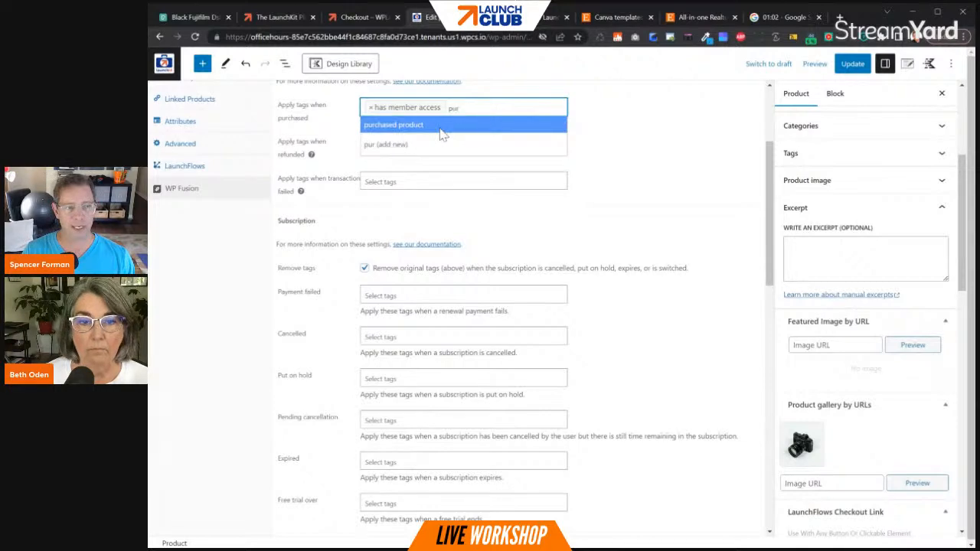
{"action": "type", "text": "ch"}
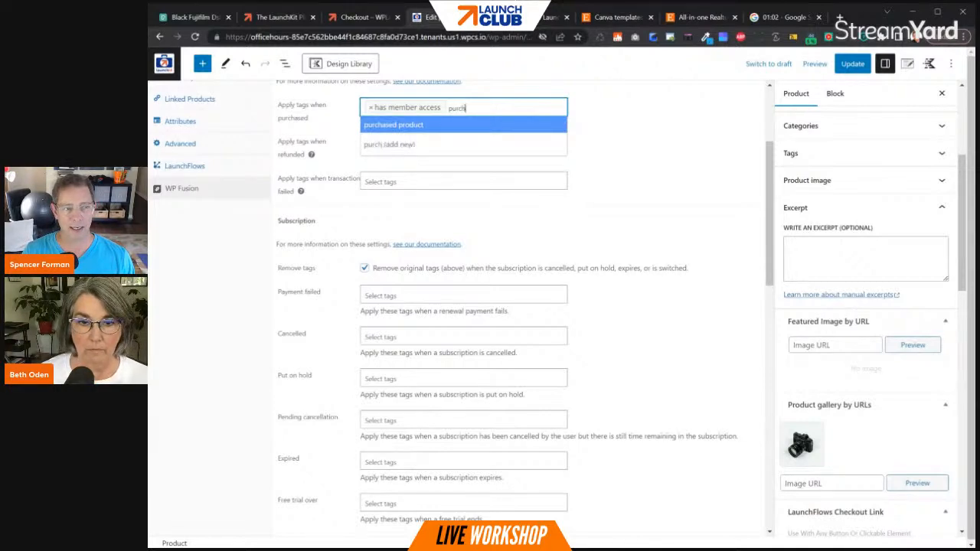
{"action": "type", "text": "ased Camera"}
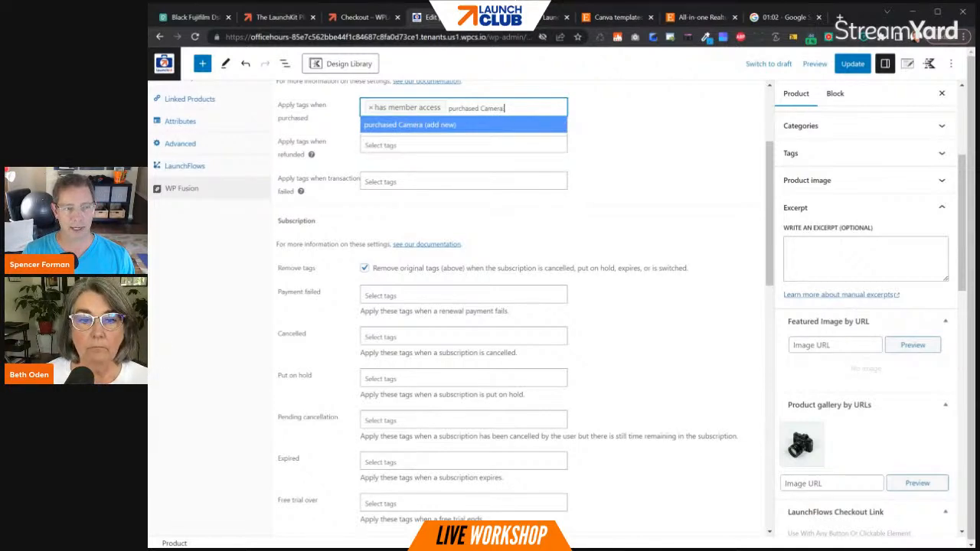
{"action": "type", "text": " Club"}
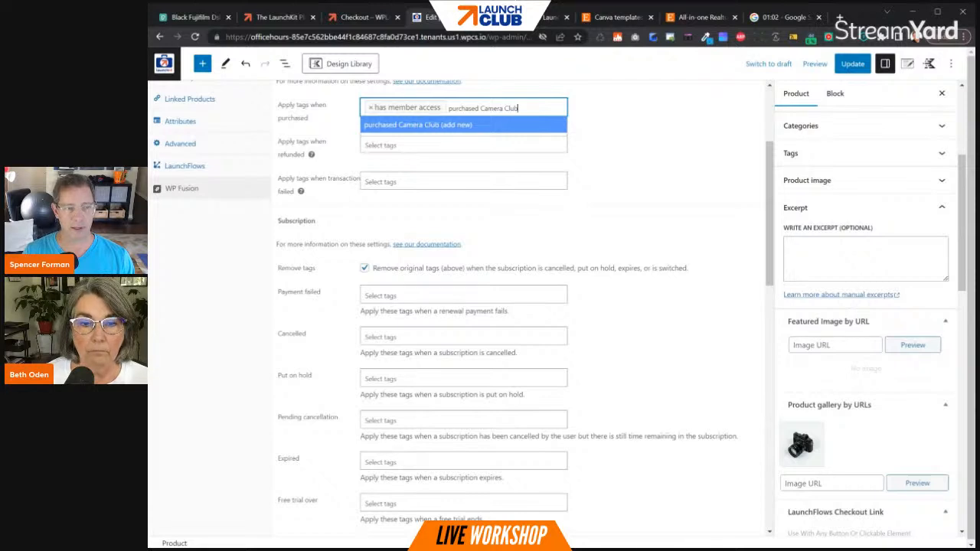
{"action": "key", "text": "Return"}
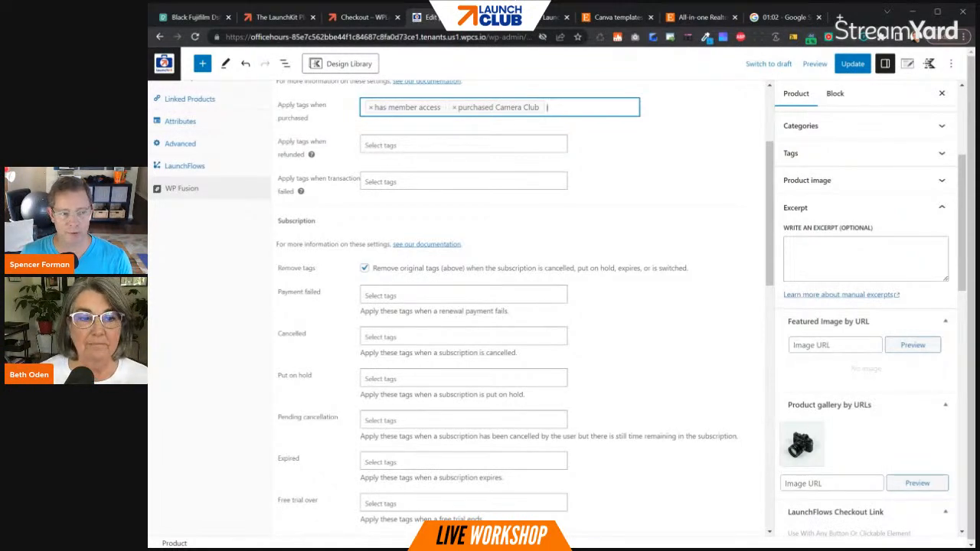
- Update the product and reload its editor so the new tag can be chosen in the Cancelled field
{"action": "left_click", "coordinate": [463, 337]}
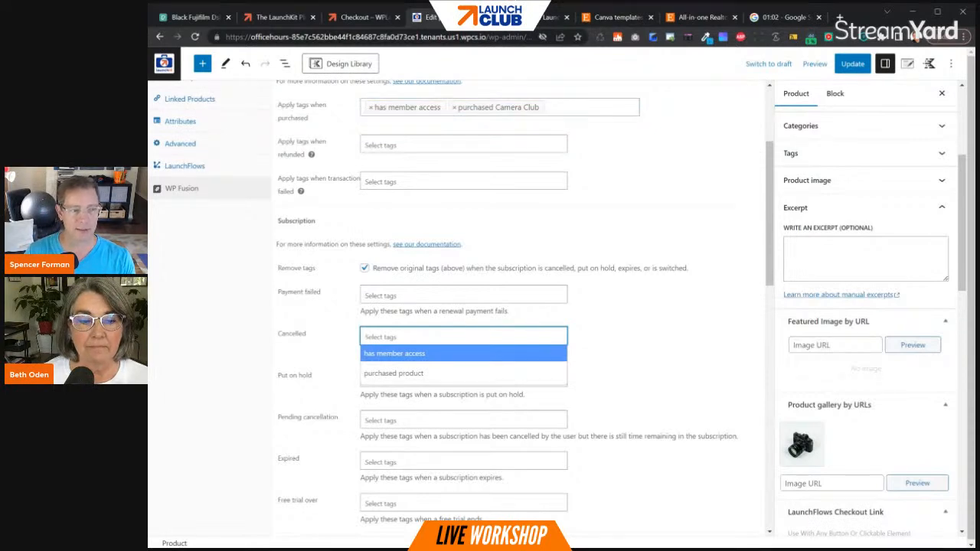
{"action": "left_click", "coordinate": [853, 65]}
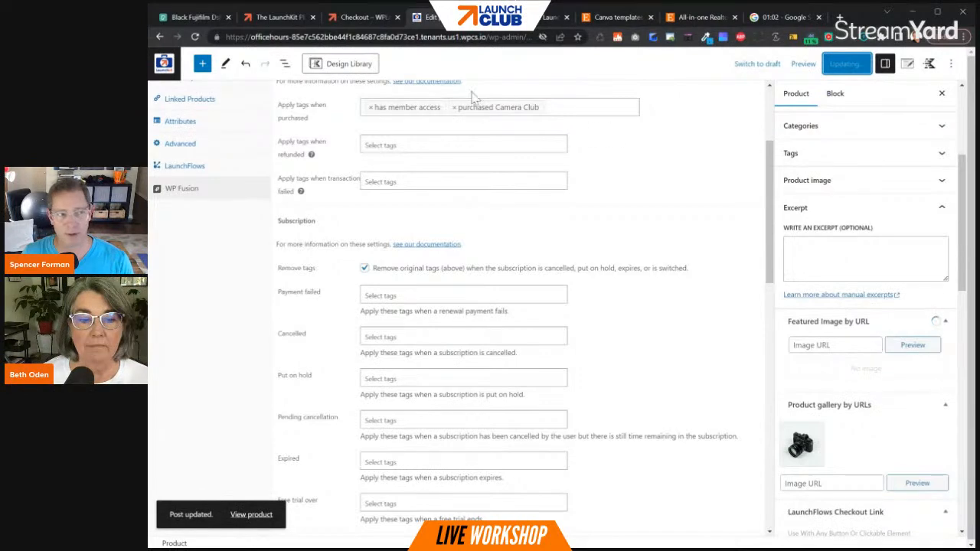
{"action": "left_click", "coordinate": [194, 37]}
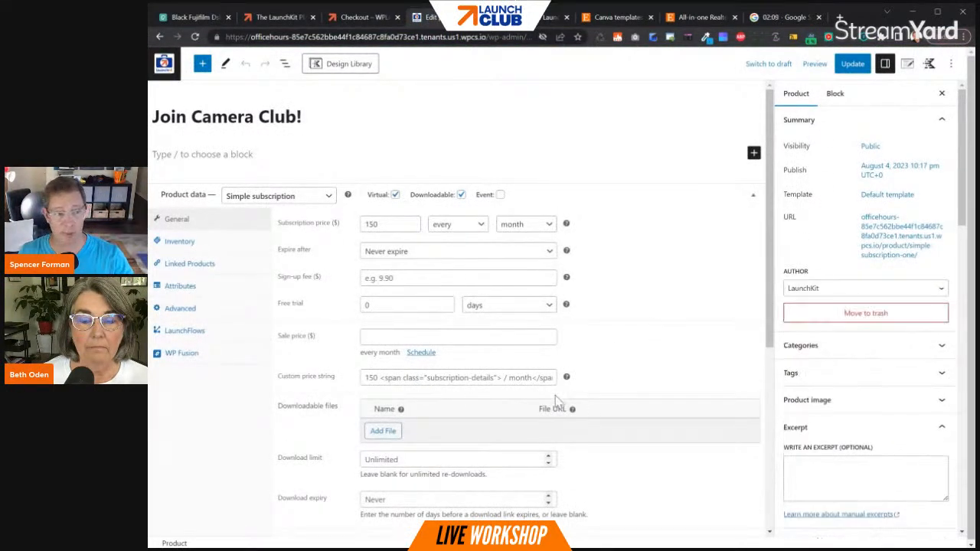
- Set WP Fusion to apply the "purchased Camera Club" tag when the subscription is cancelled, and update the product
{"action": "left_click", "coordinate": [175, 351]}
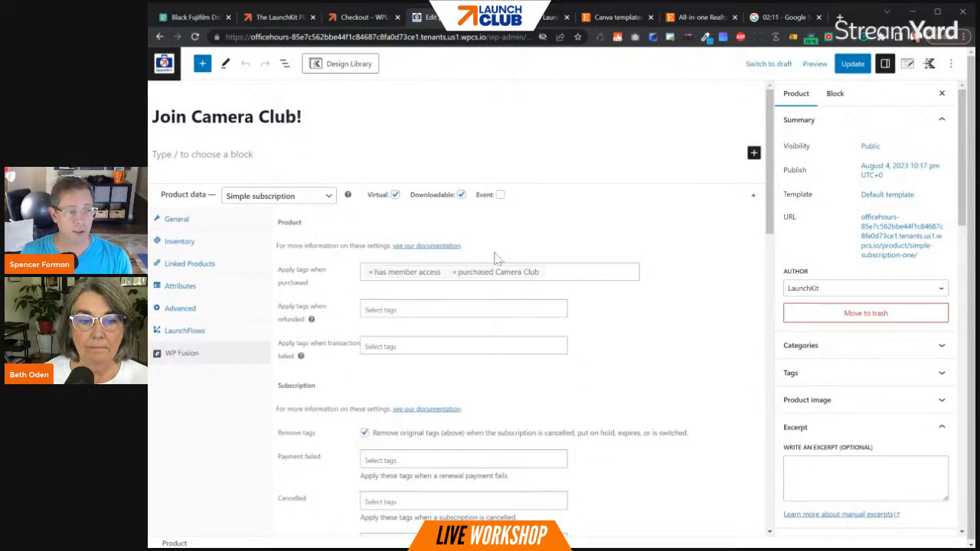
{"action": "scroll", "coordinate": [175, 351], "scroll_direction": "down", "scroll_amount": 2}
{"action": "scroll", "coordinate": [422, 311], "scroll_direction": "down", "scroll_amount": 1}
{"action": "left_click", "coordinate": [405, 337]}
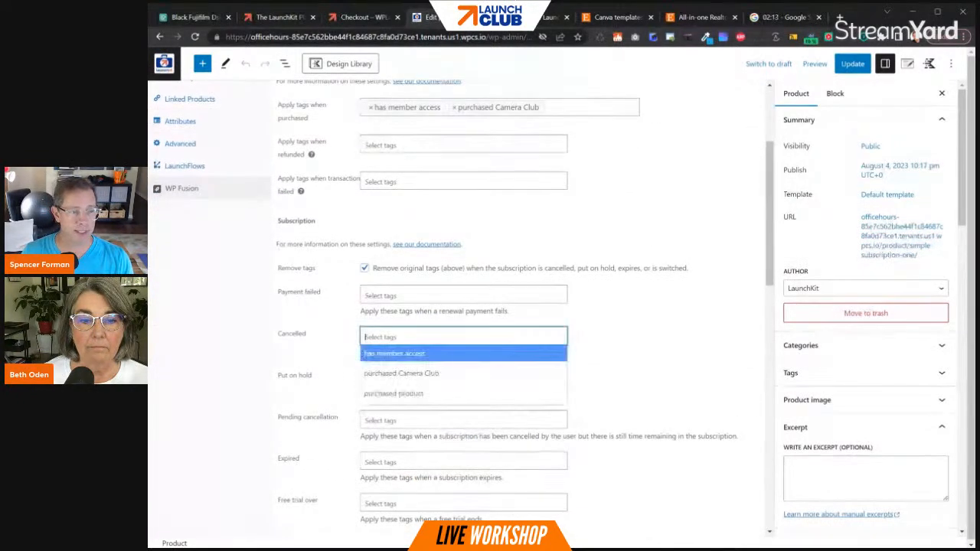
{"action": "left_click", "coordinate": [428, 374]}
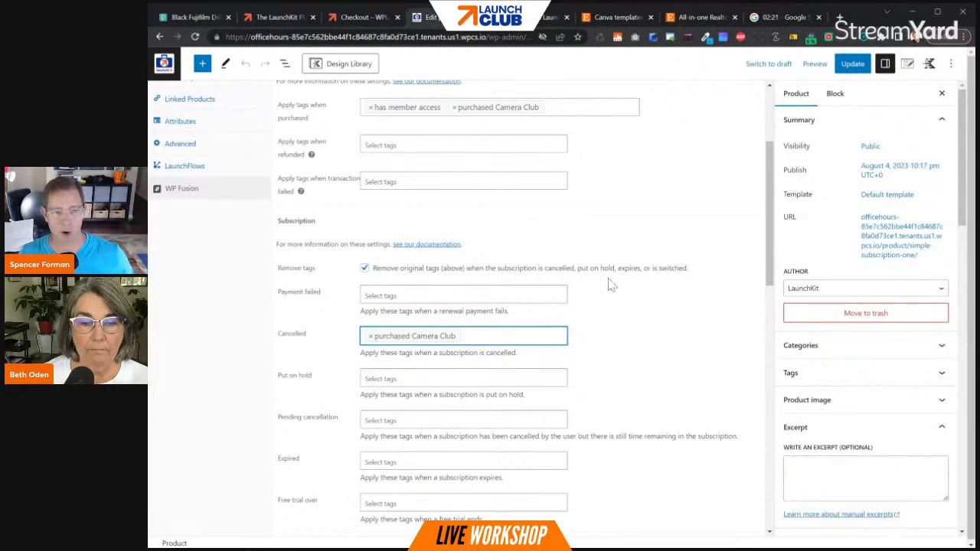
{"action": "left_click", "coordinate": [848, 66]}
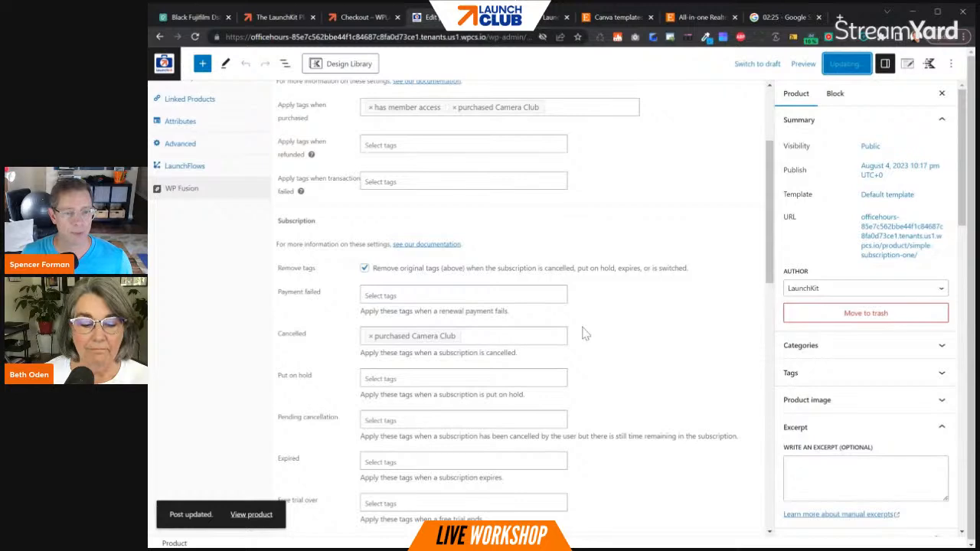
- Remove Sample Course One from the product's LearnDash courses, add it back, and update the product
{"action": "scroll", "coordinate": [662, 329], "scroll_direction": "up", "scroll_amount": 2}
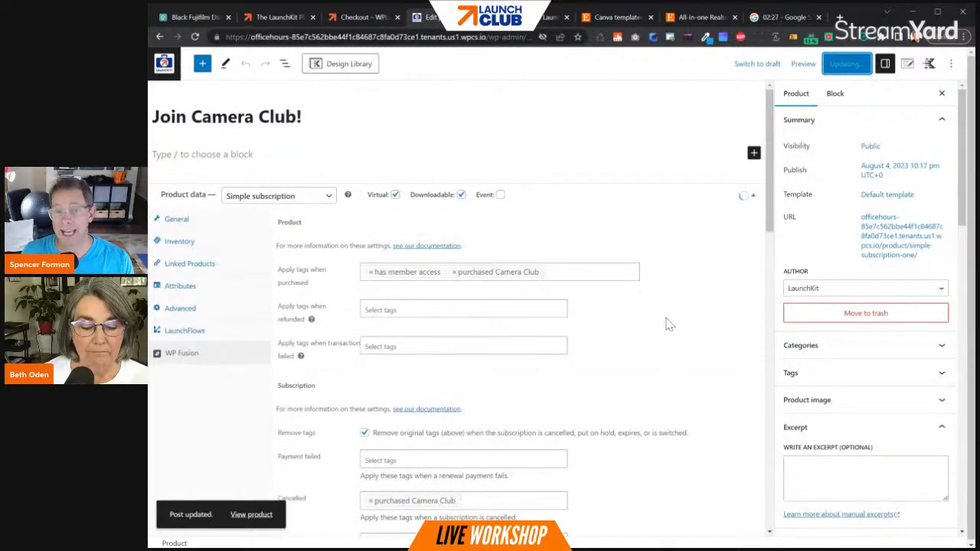
{"action": "left_click", "coordinate": [175, 221]}
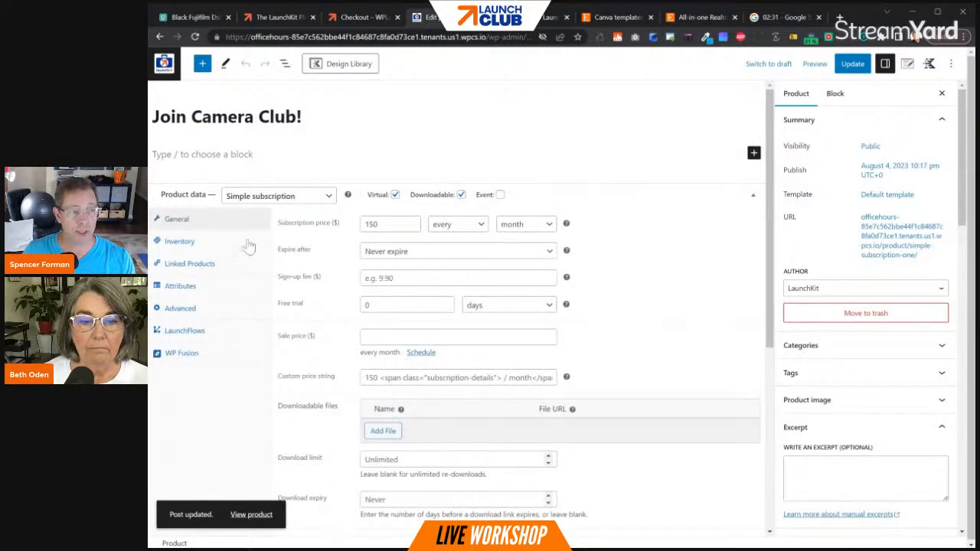
{"action": "scroll", "coordinate": [356, 300], "scroll_direction": "down", "scroll_amount": 4}
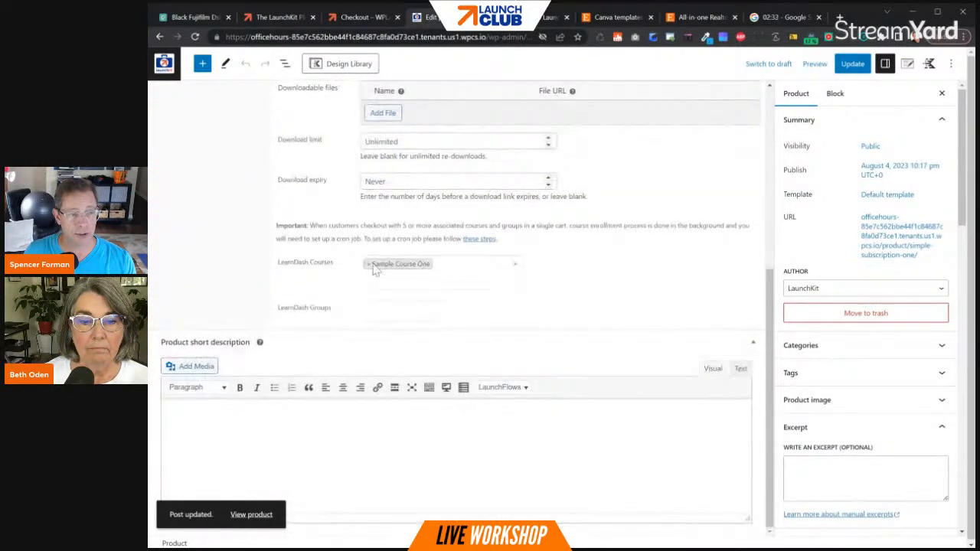
{"action": "left_click", "coordinate": [373, 266]}
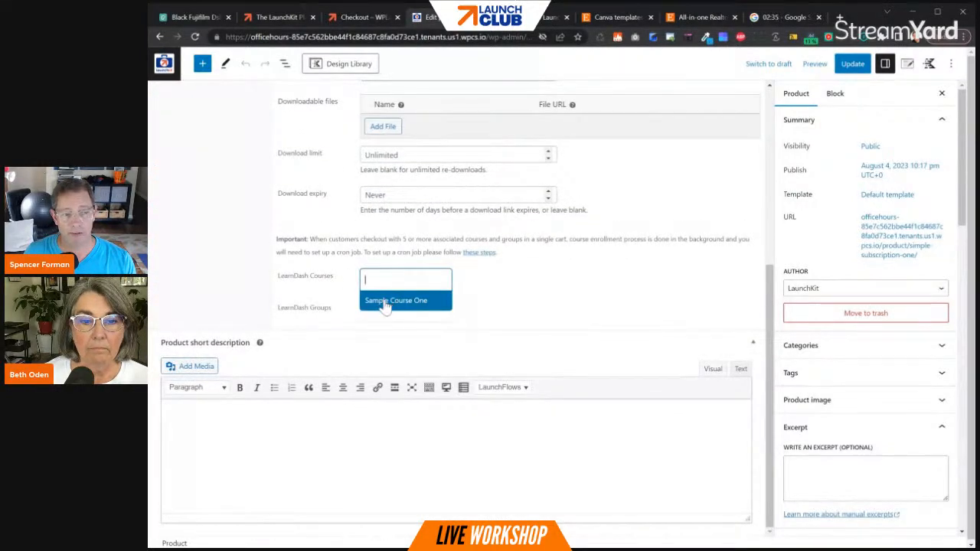
{"action": "left_click", "coordinate": [396, 300]}
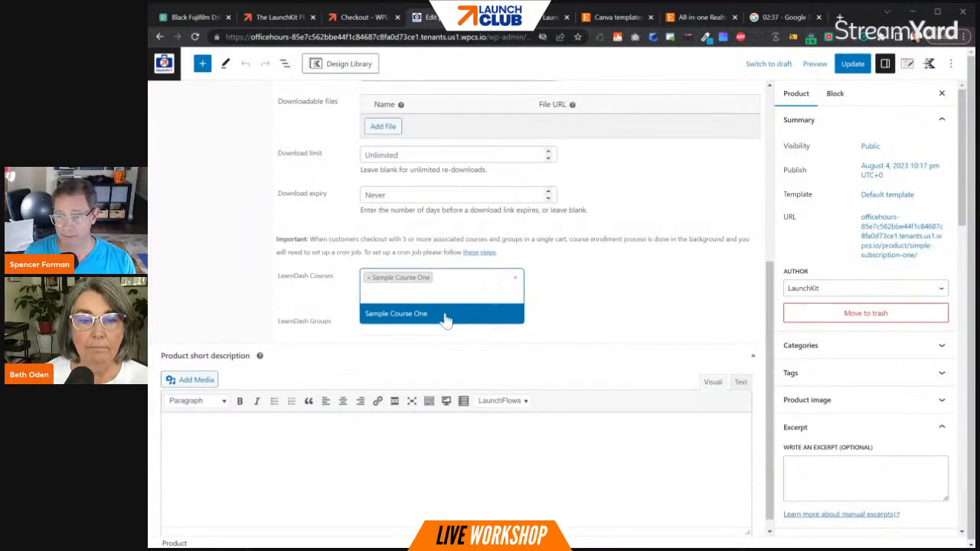
{"action": "left_click", "coordinate": [852, 63]}
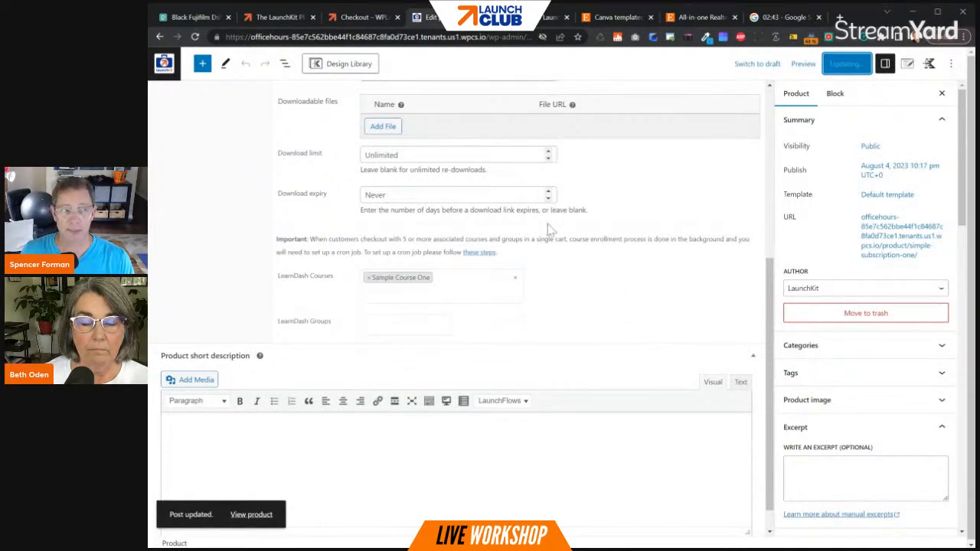
- Open the site's products list in a separate browser tab and go from there to the LearnDash lessons
{"action": "right_click", "coordinate": [168, 65]}
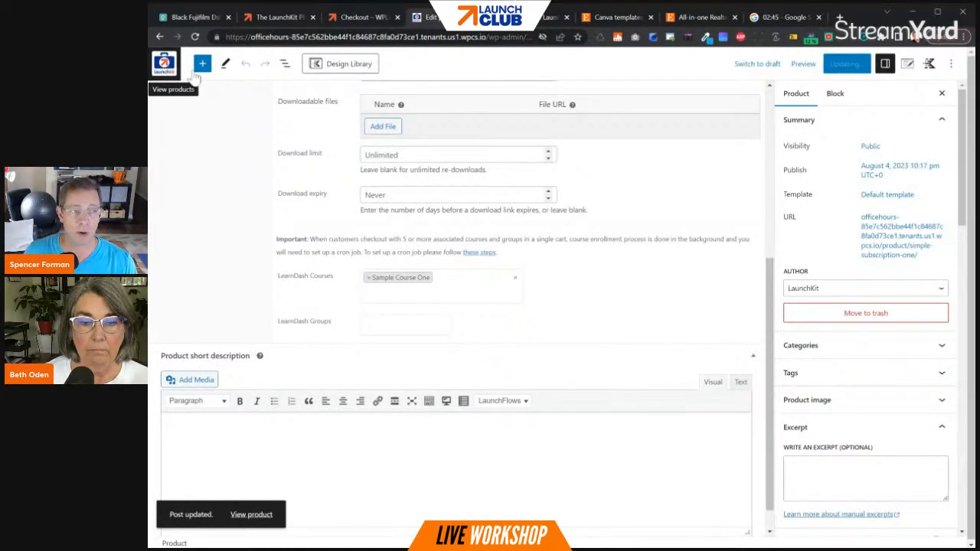
{"action": "left_click", "coordinate": [191, 74]}
{"action": "left_click", "coordinate": [474, 20]}
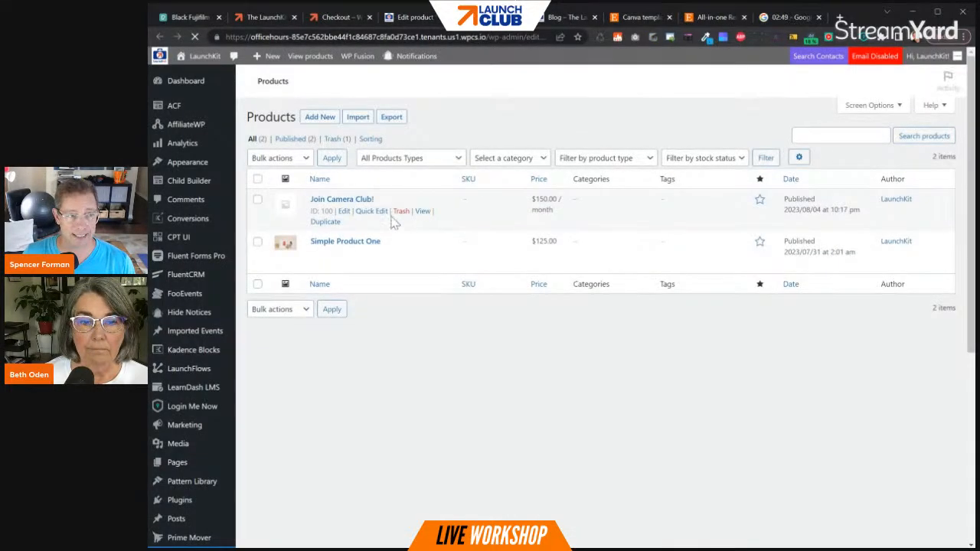
{"action": "scroll", "coordinate": [188, 253], "scroll_direction": "down", "scroll_amount": 4}
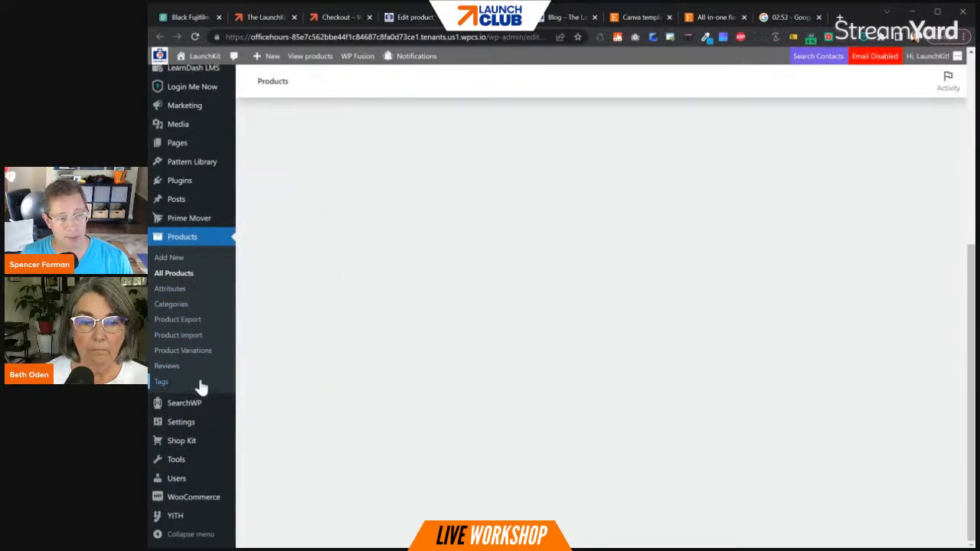
{"action": "scroll", "coordinate": [200, 388], "scroll_direction": "up", "scroll_amount": 3}
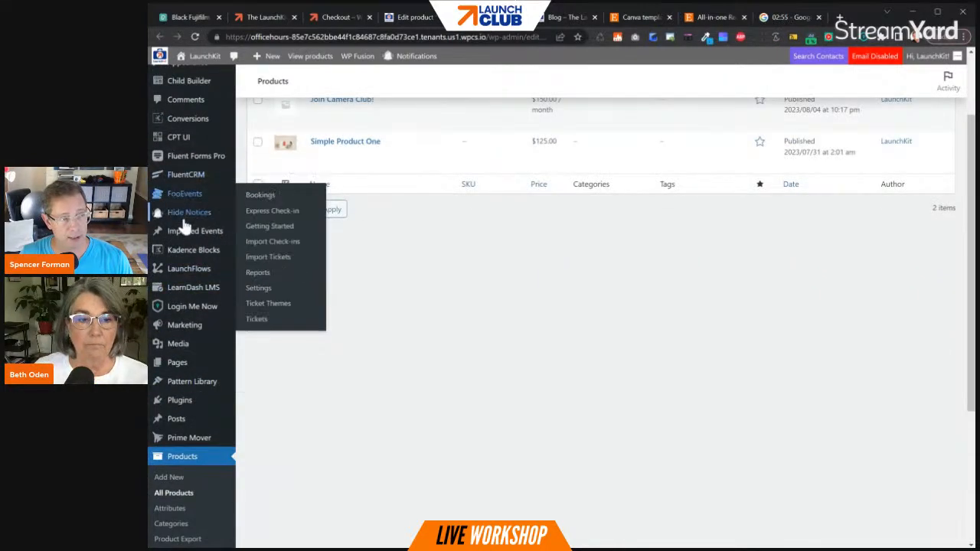
{"action": "mouse_move", "coordinate": [196, 167]}
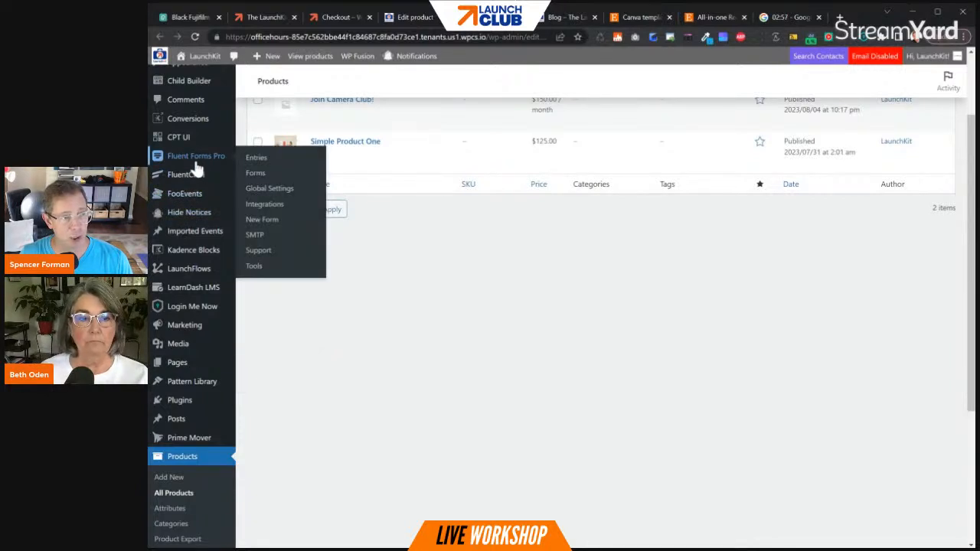
{"action": "mouse_move", "coordinate": [194, 286]}
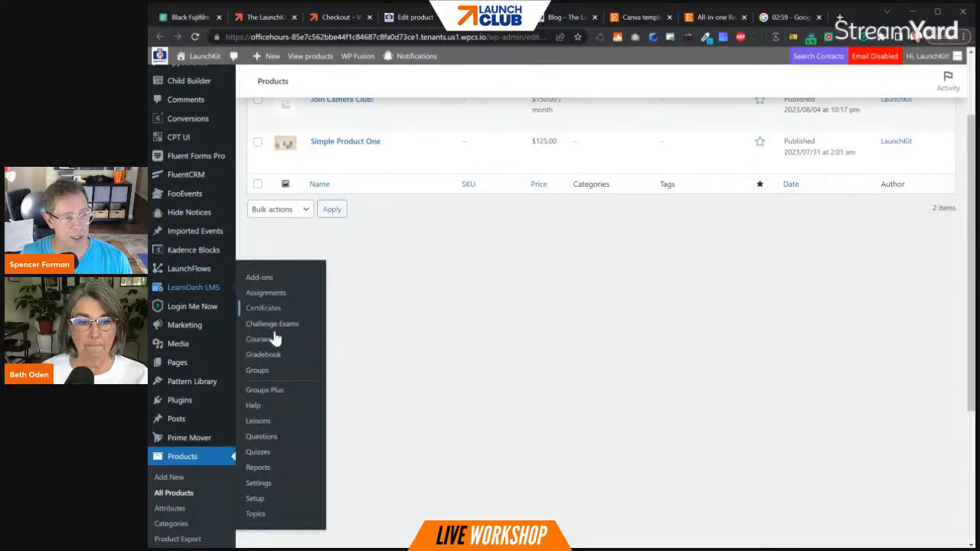
{"action": "left_click", "coordinate": [260, 421]}
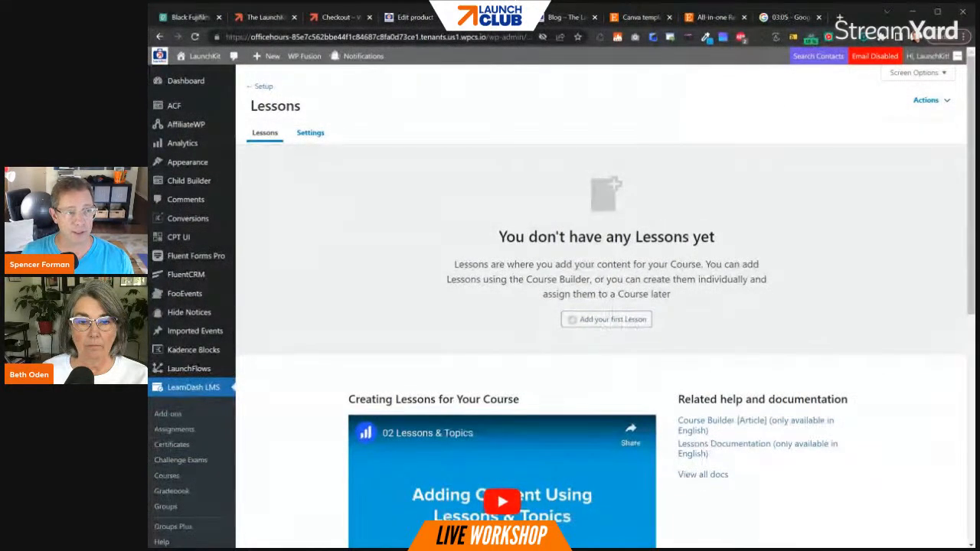
- Add the first LearnDash lesson and title it "Camera Club Lesson One"
{"action": "left_click", "coordinate": [613, 322]}
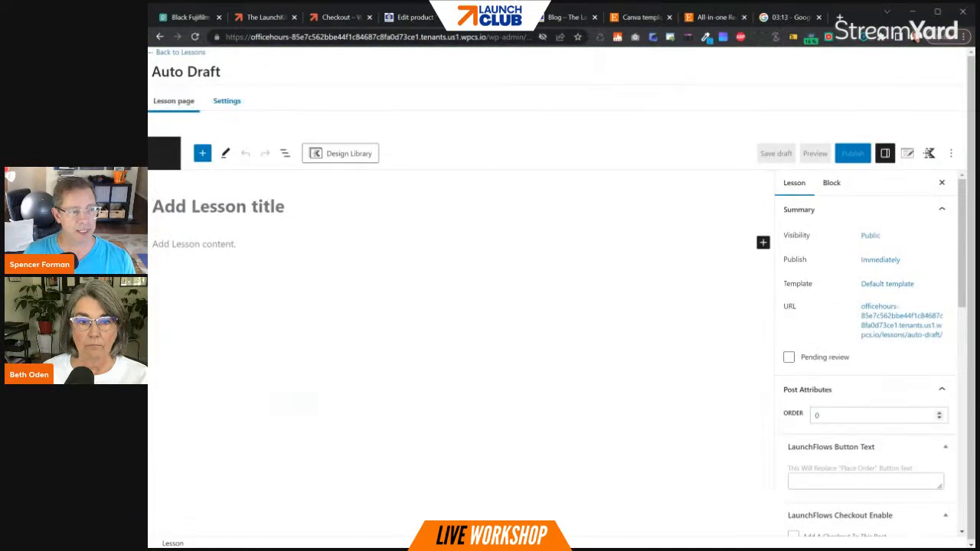
{"action": "type", "text": "Camera Clu"}
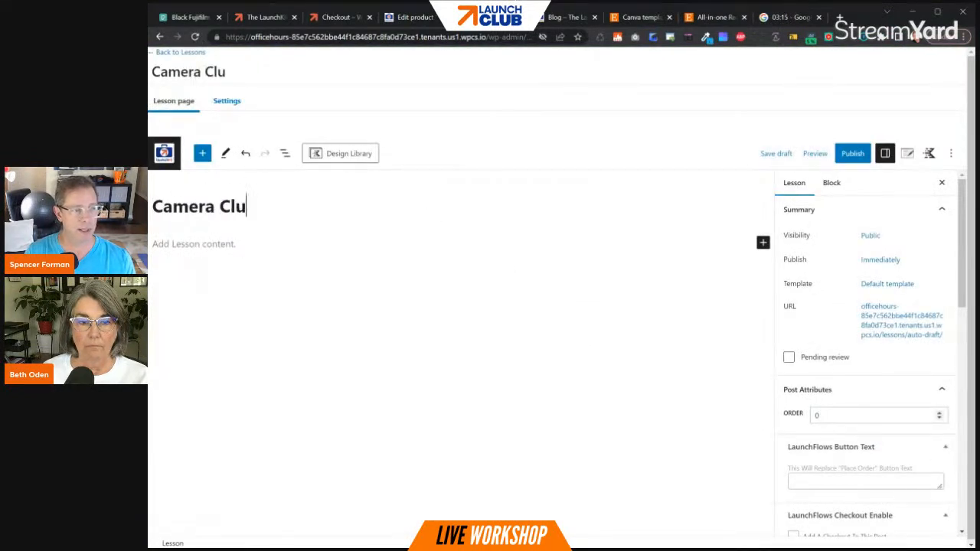
{"action": "type", "text": "b Lesson One"}
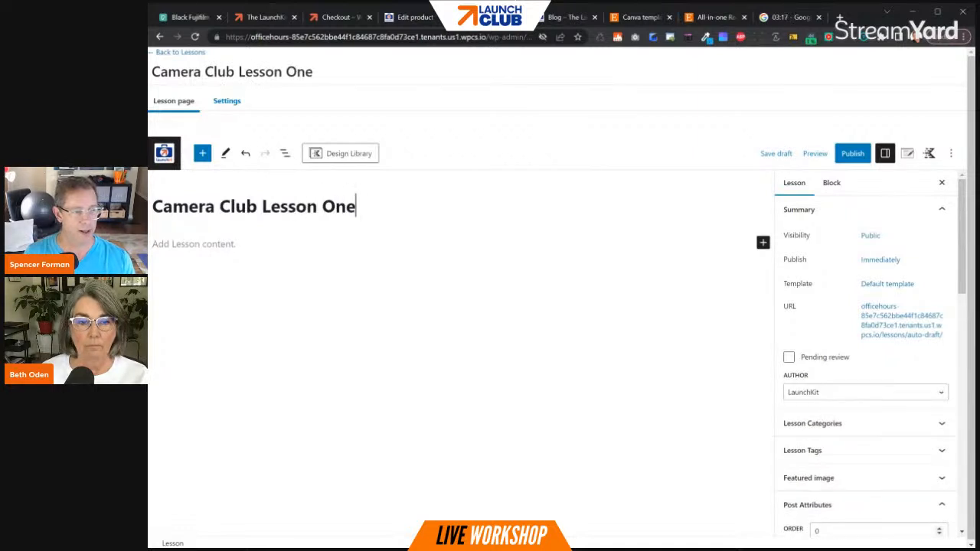
- Add the body text "welcome!1" to Camera Club Lesson One and publish the lesson
{"action": "key", "text": "Return"}
{"action": "type", "text": "W"}
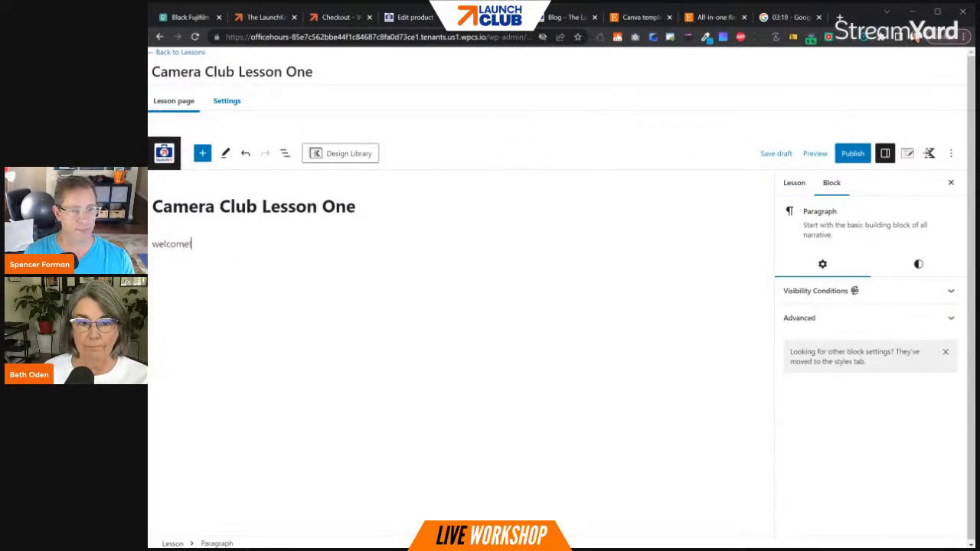
{"action": "left_click", "coordinate": [852, 153]}
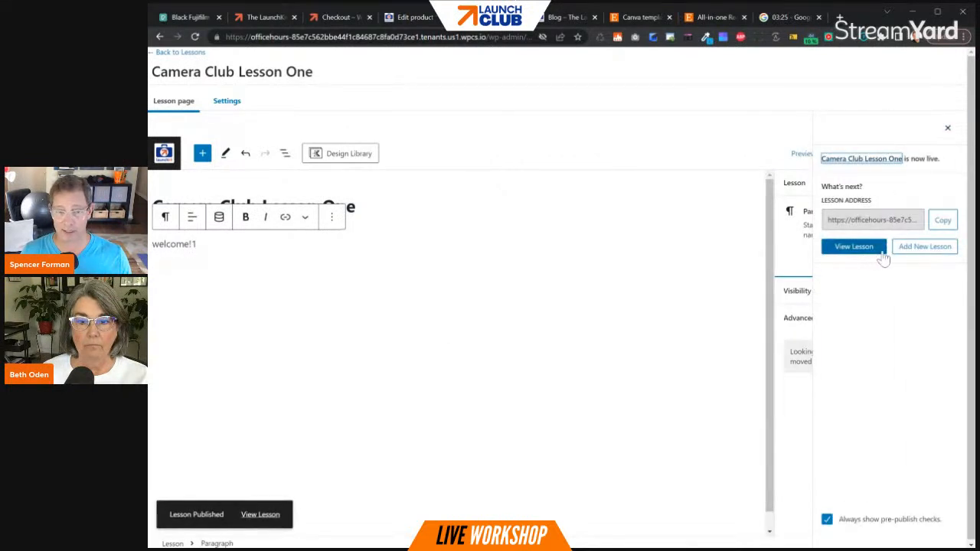
- Copy the published lesson's address and write "Click to start lesson one!" in the camera club product's short description
{"action": "left_click", "coordinate": [941, 221]}
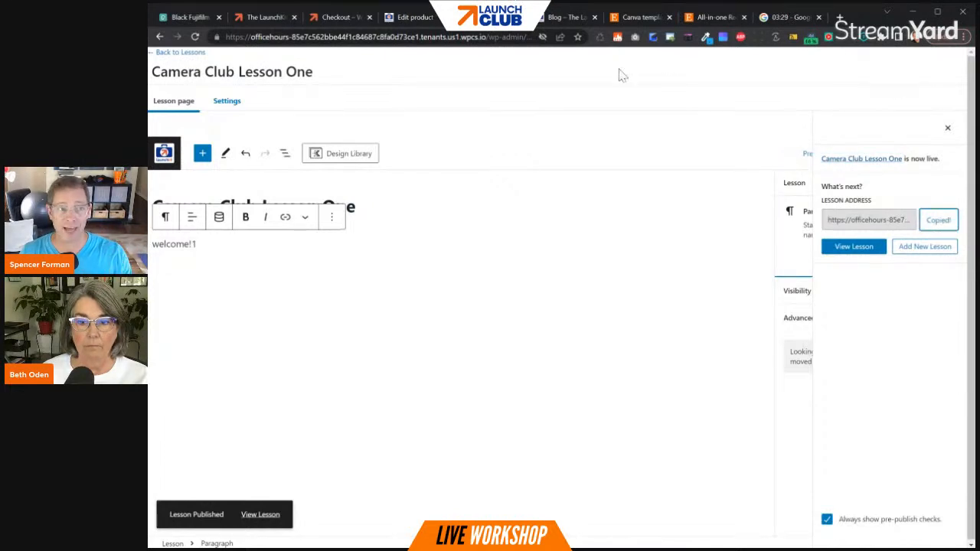
{"action": "left_click", "coordinate": [414, 17]}
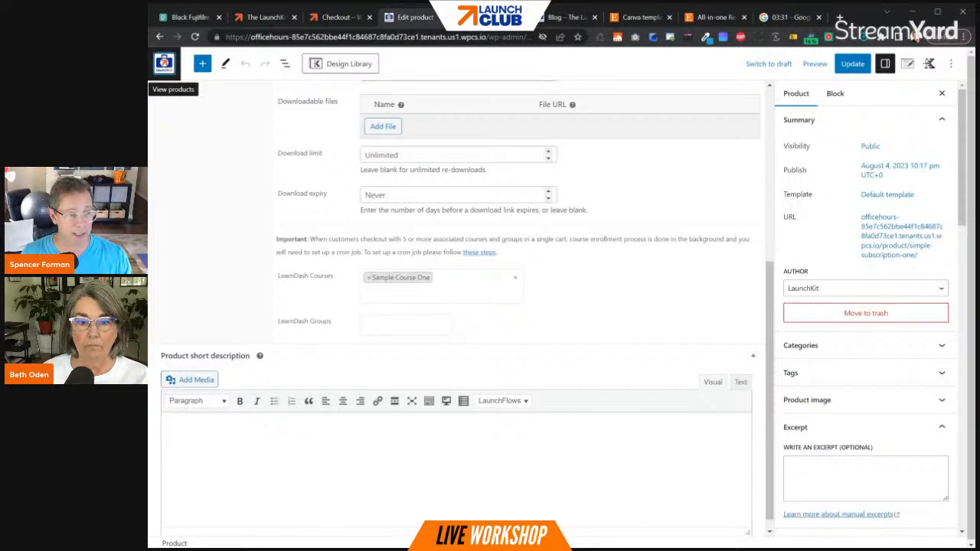
{"action": "left_click", "coordinate": [192, 429]}
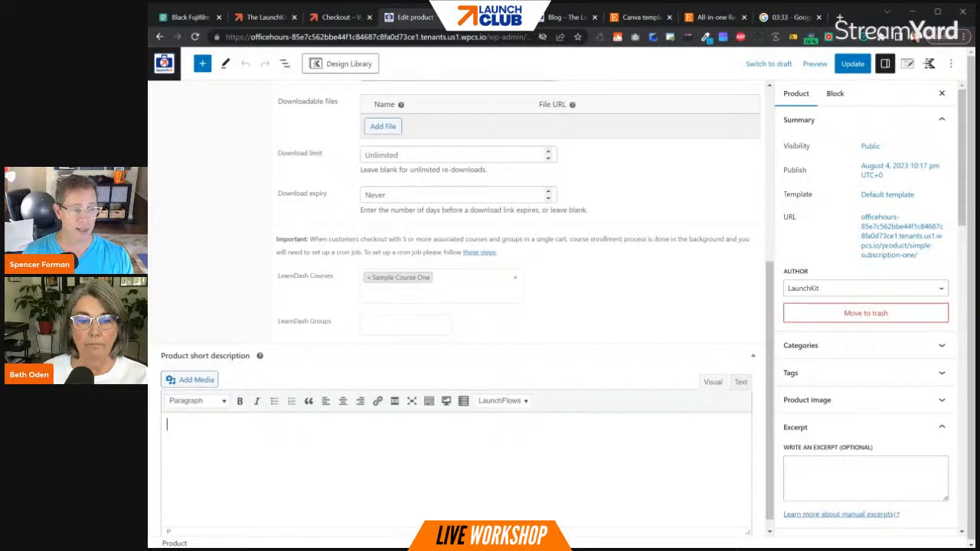
{"action": "type", "text": "Click to start"}
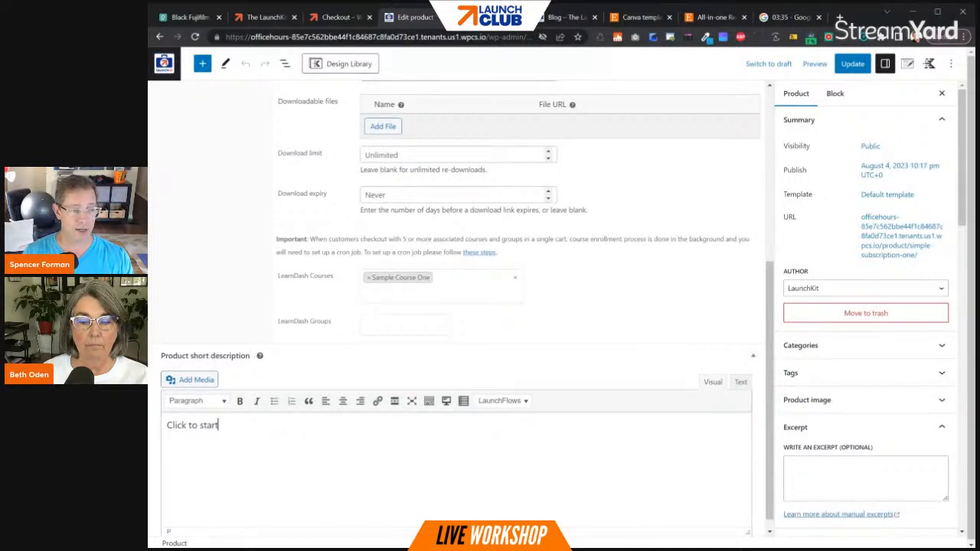
{"action": "type", "text": " lesson one!"}
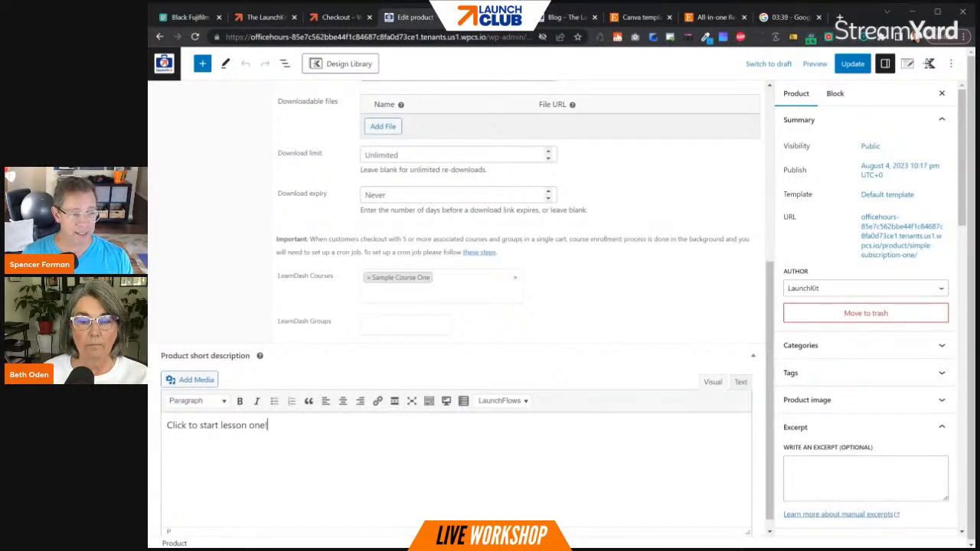
- Link the words "Click to start" in the short description to the copied lesson address
{"action": "left_click_drag", "start_coordinate": [167, 426], "coordinate": [218, 426]}
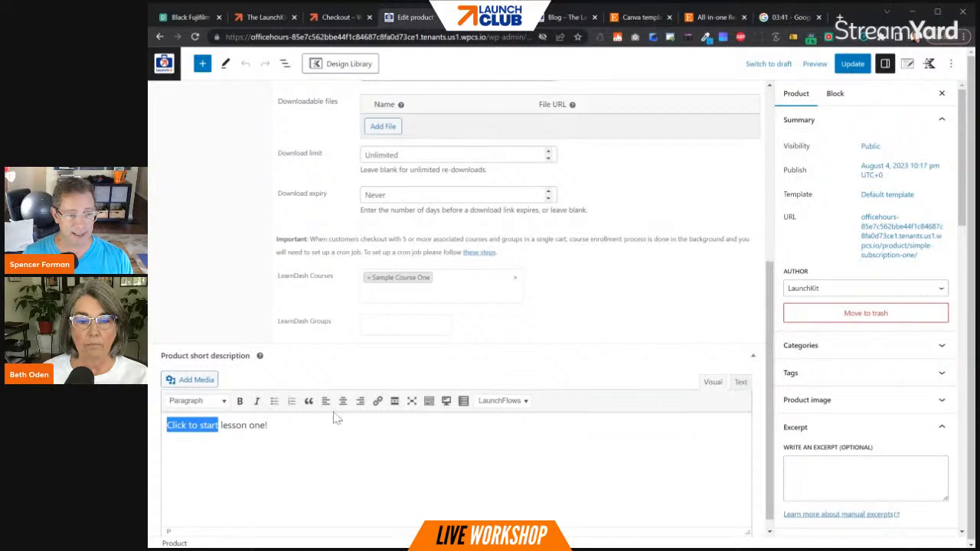
{"action": "left_click", "coordinate": [378, 401]}
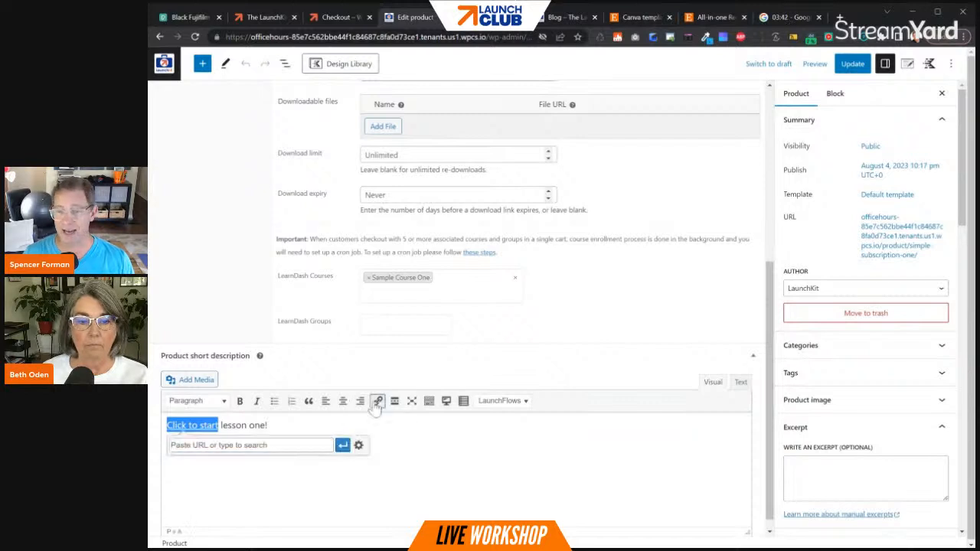
{"action": "key", "text": "ctrl+v"}
{"action": "left_click", "coordinate": [342, 445]}
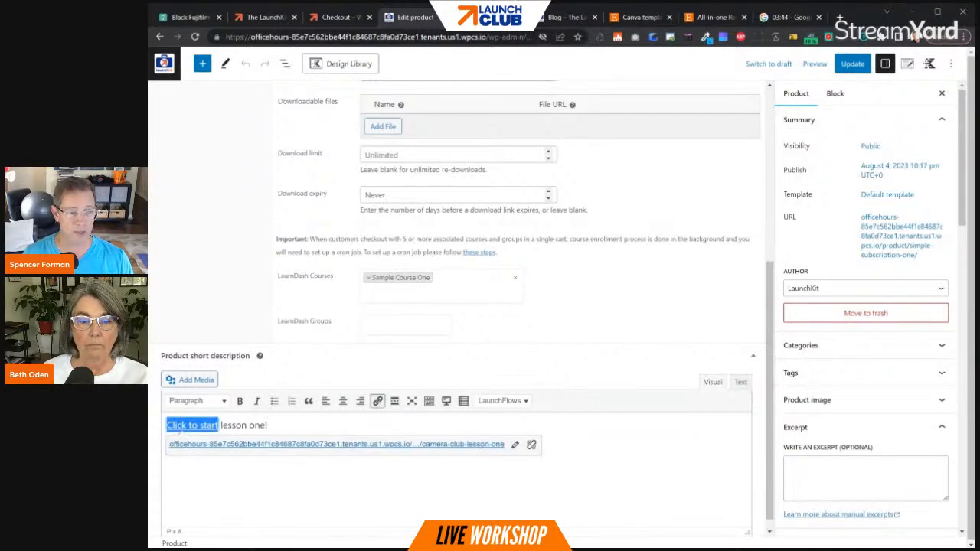
- Insert a <br/> line above the link in the short description's HTML, return to the visual view and update the product
{"action": "left_click", "coordinate": [740, 381]}
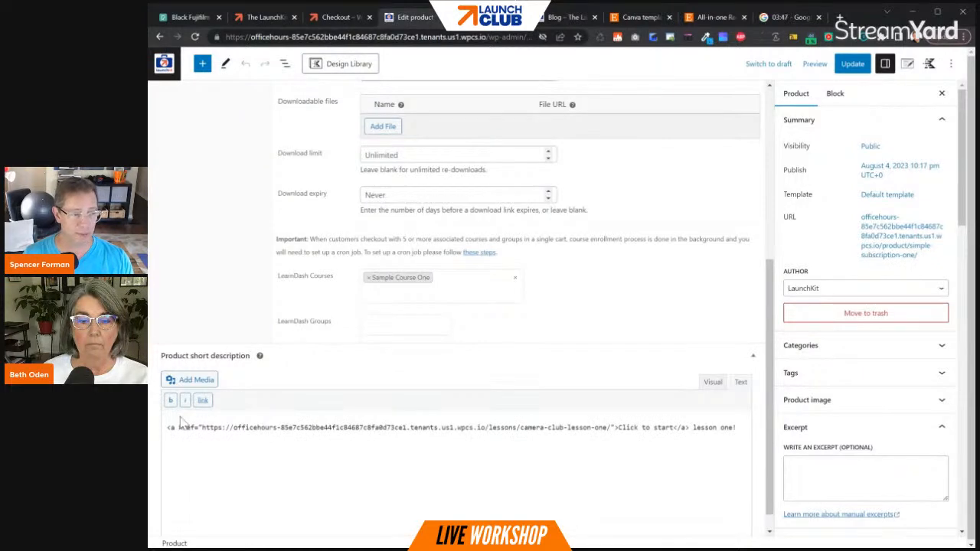
{"action": "key", "text": "Return"}
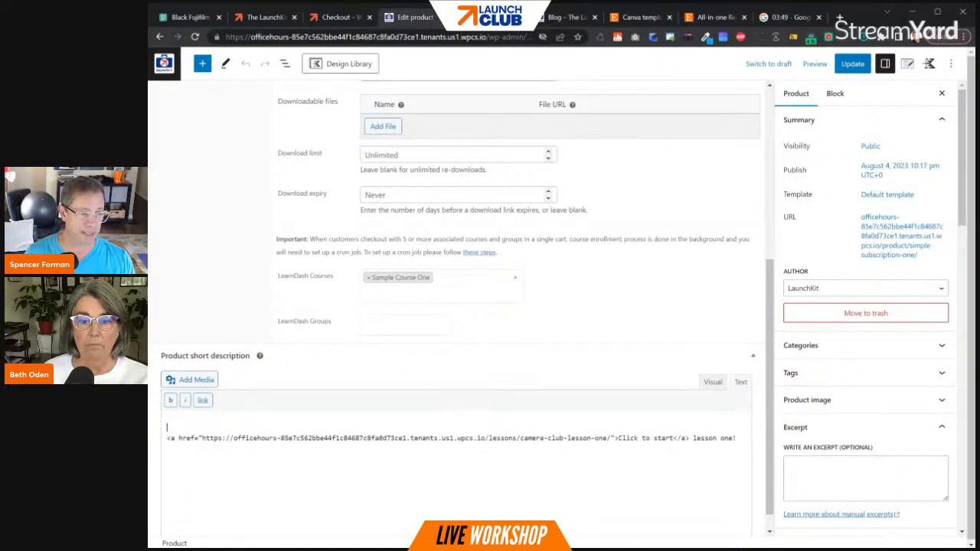
{"action": "type", "text": "<hr"}
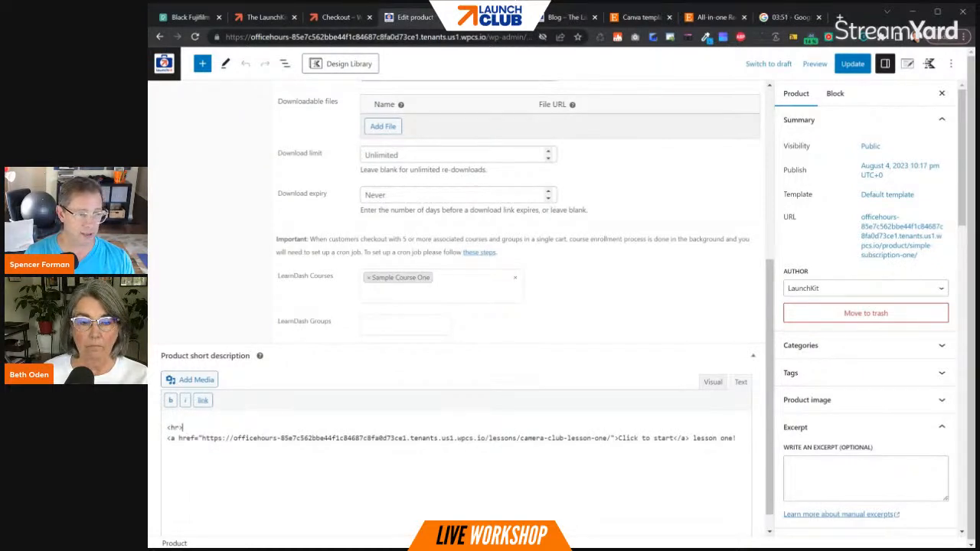
{"action": "type", "text": "/>"}
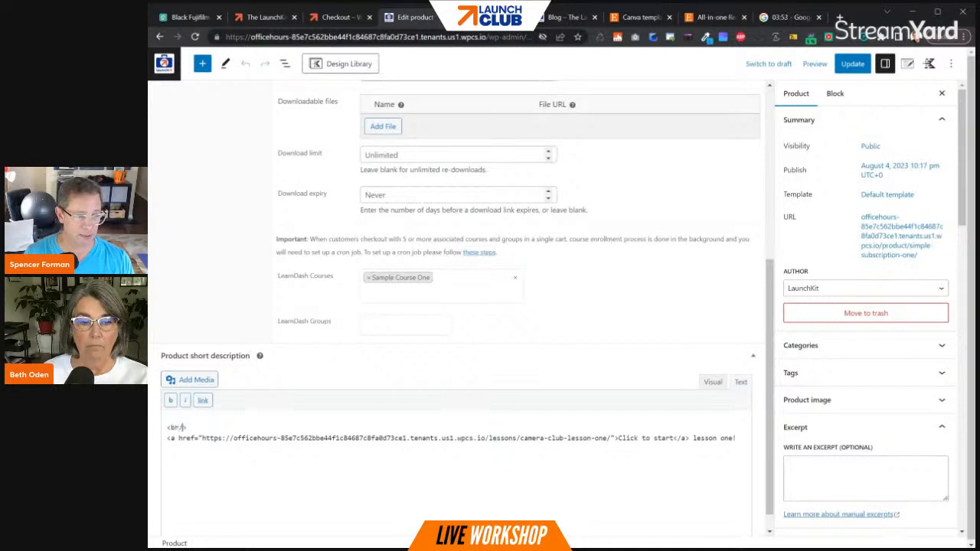
{"action": "left_click", "coordinate": [712, 381]}
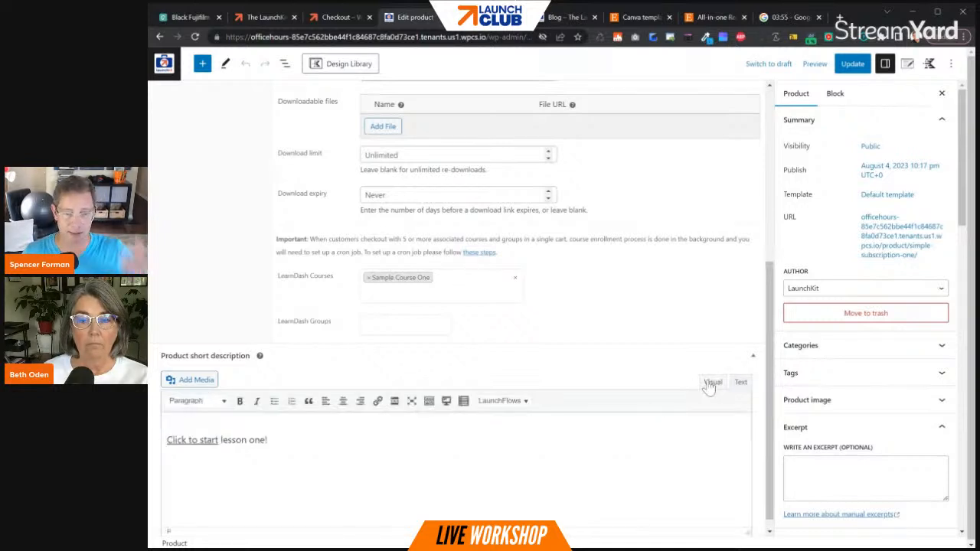
{"action": "left_click", "coordinate": [852, 63]}
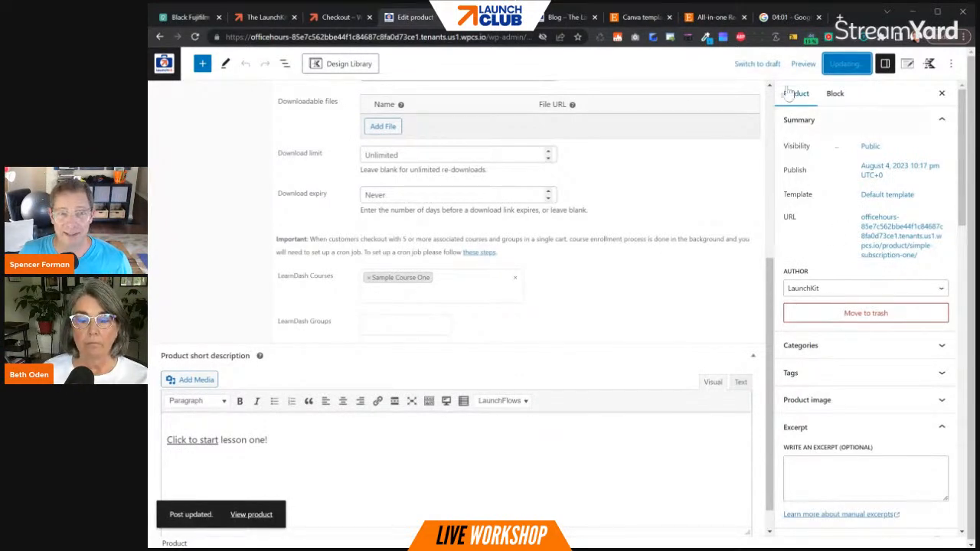
- Stop the online stopwatch and close the browser tab showing the site's Blog page
{"action": "left_click", "coordinate": [781, 16]}
{"action": "left_click", "coordinate": [279, 279]}
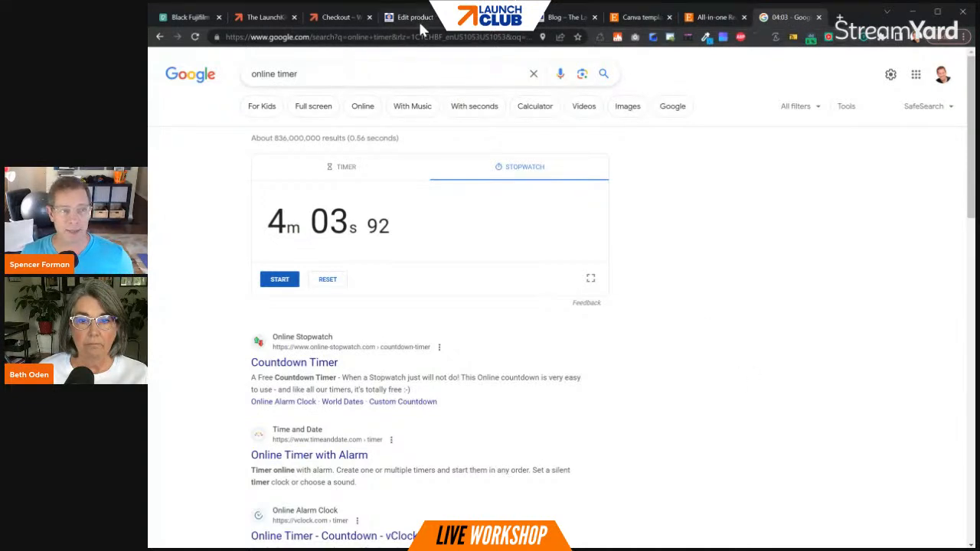
{"action": "left_click", "coordinate": [565, 16]}
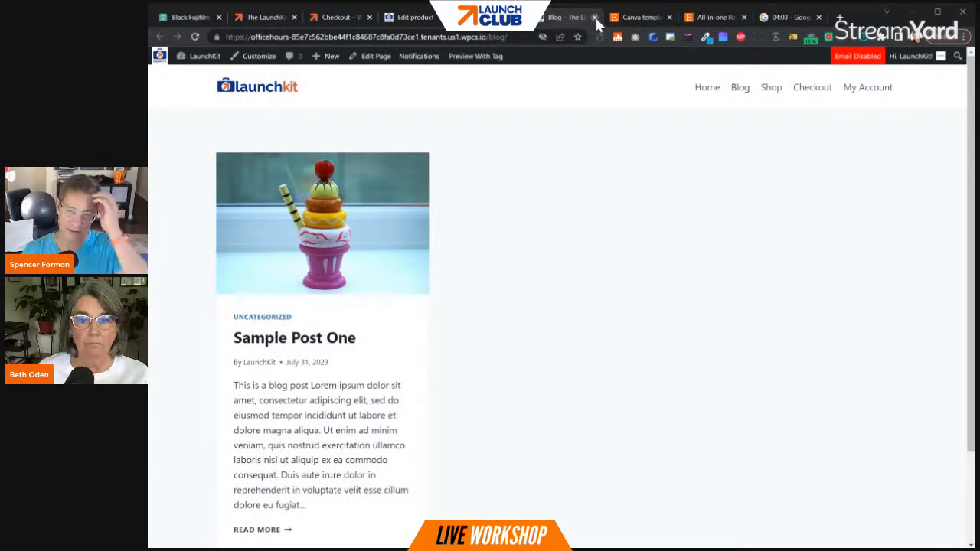
{"action": "left_click", "coordinate": [594, 17]}
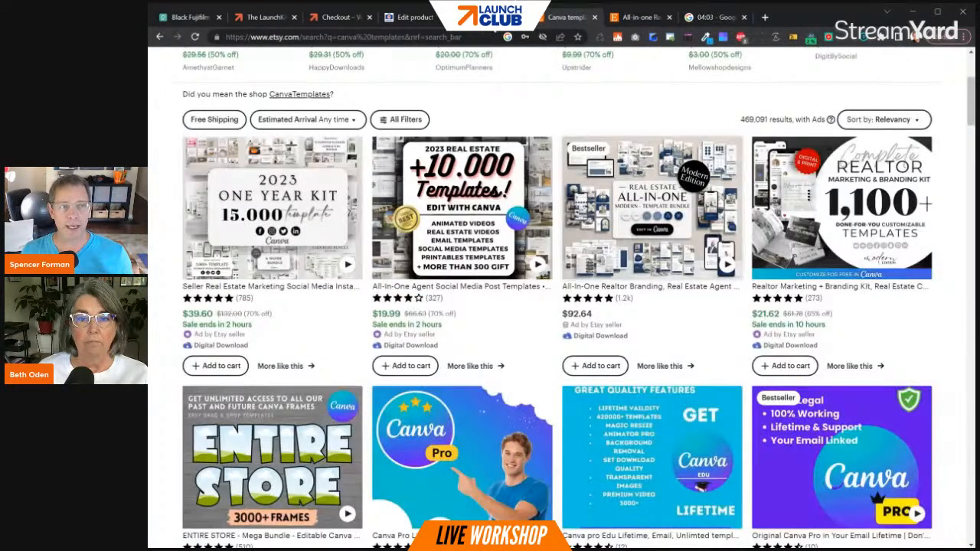
- Return to the Join Camera Club! product editor and leave it for the products list
{"action": "left_click", "coordinate": [414, 17]}
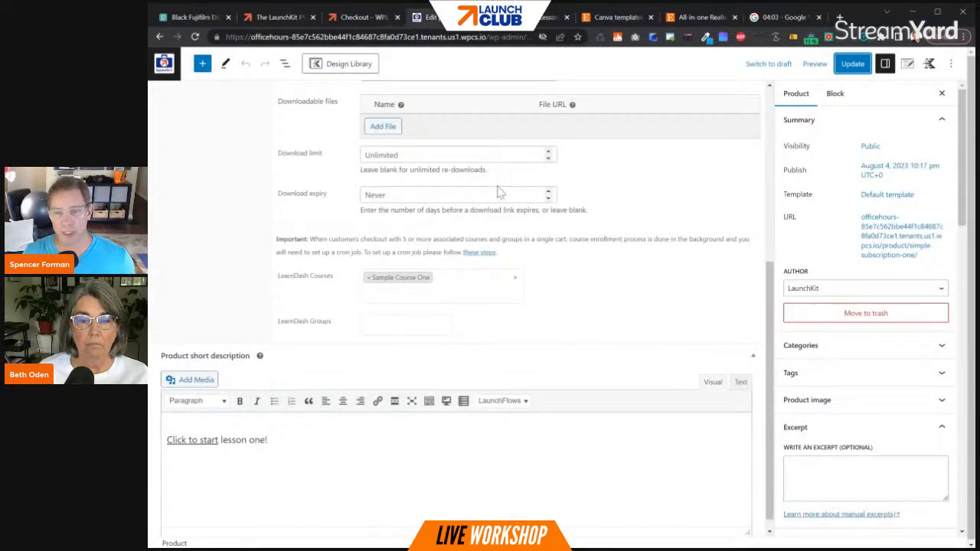
{"action": "scroll", "coordinate": [645, 250], "scroll_direction": "up", "scroll_amount": 4}
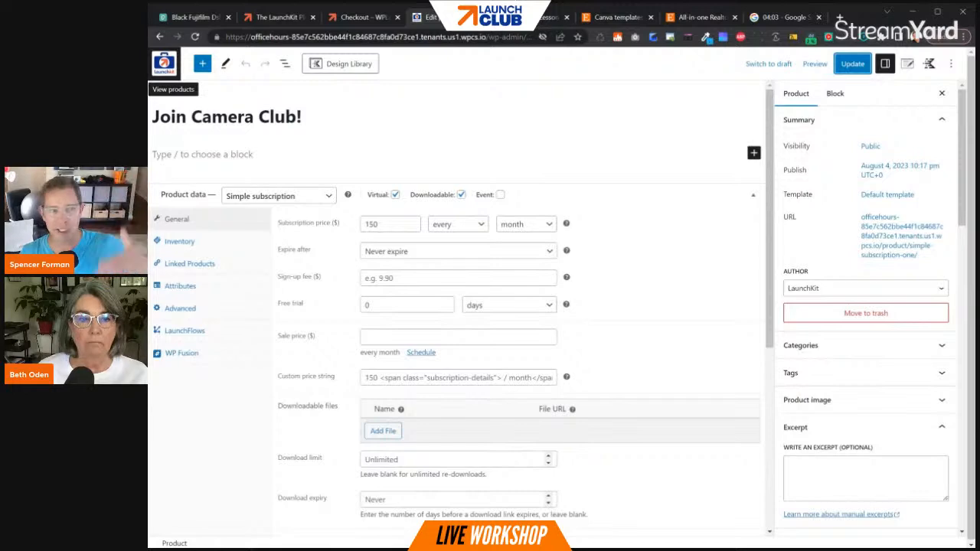
{"action": "left_click", "coordinate": [164, 64]}
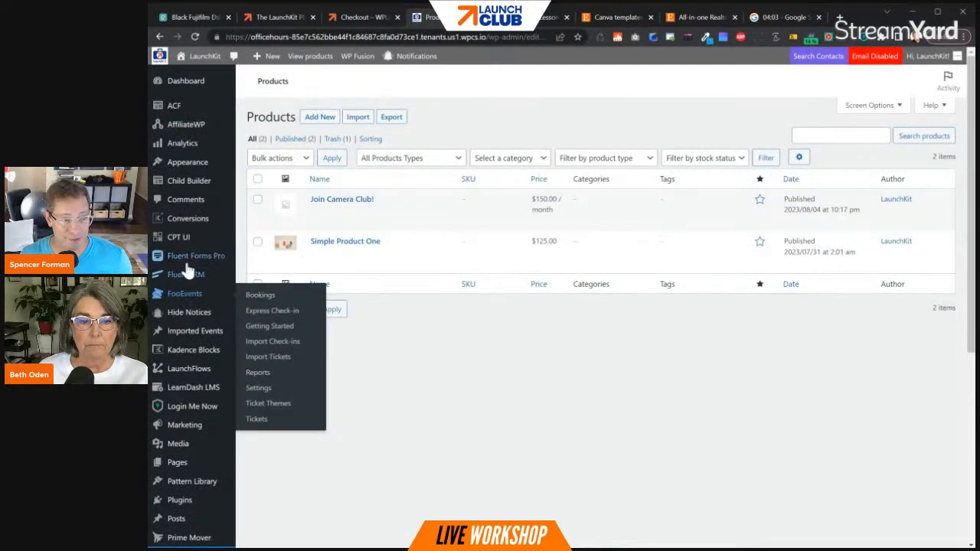
- Generate an extension token in the Login Me Now dashboard and dismiss the token notice
{"action": "mouse_move", "coordinate": [204, 410]}
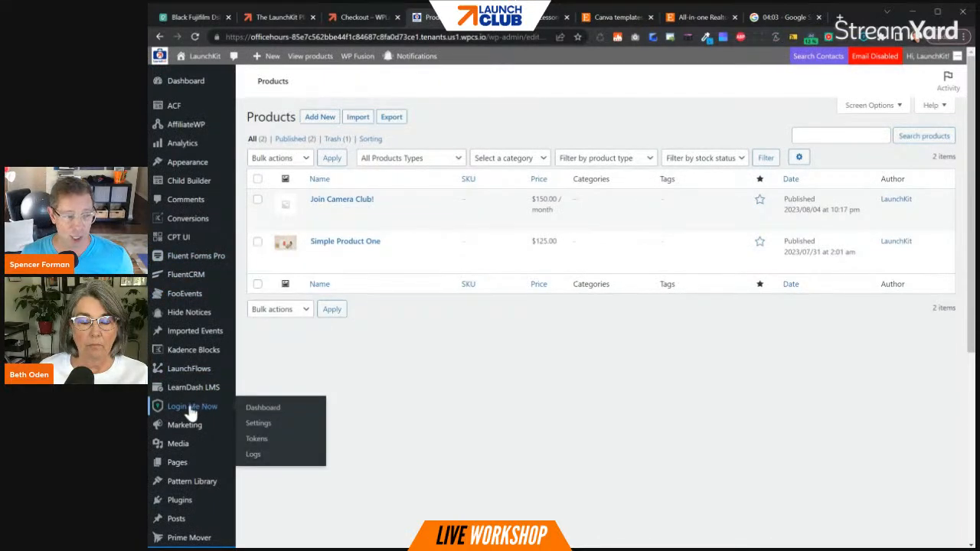
{"action": "left_click", "coordinate": [207, 410]}
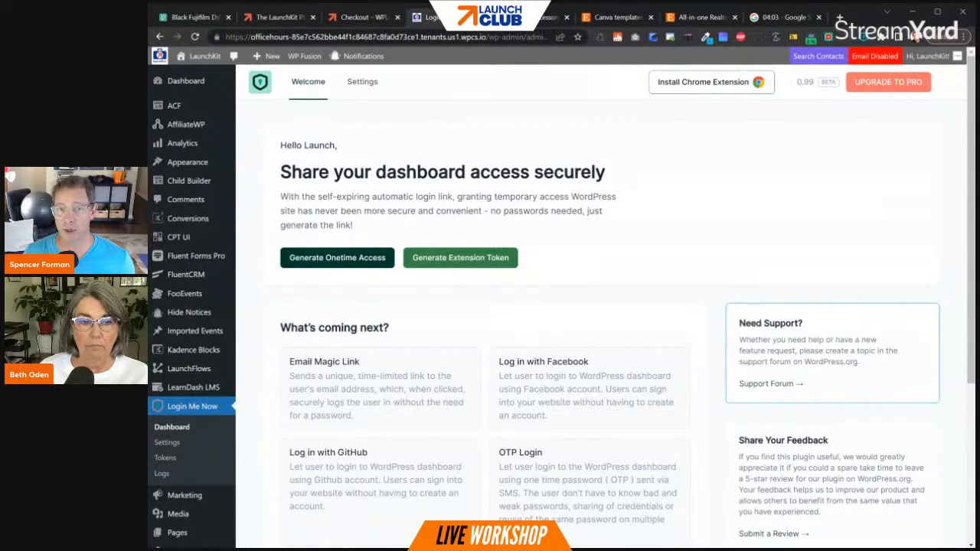
{"action": "left_click", "coordinate": [454, 263]}
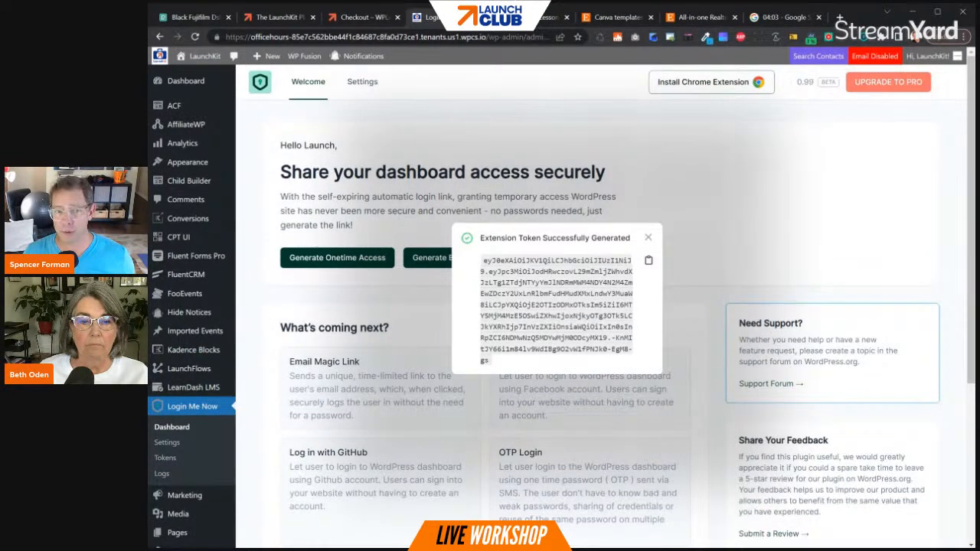
{"action": "left_click", "coordinate": [648, 238]}
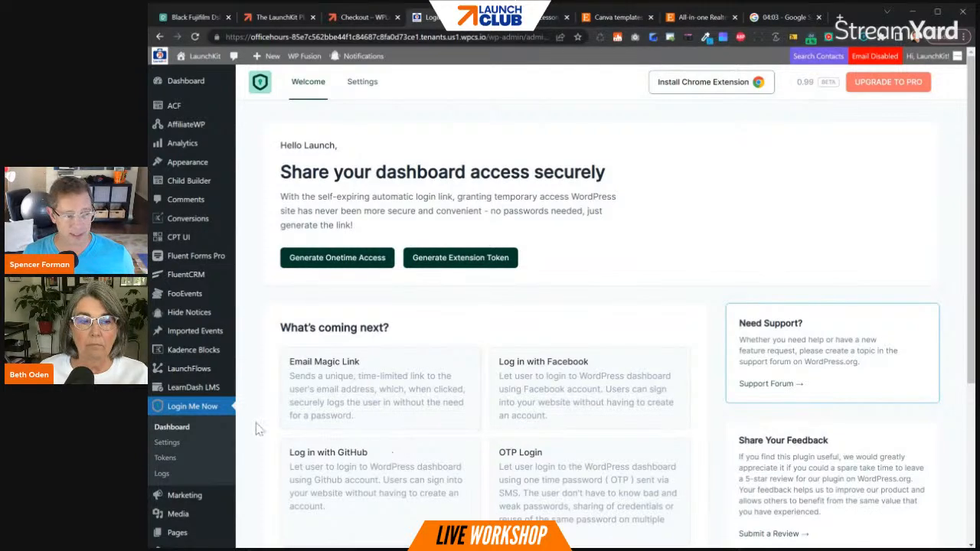
- Open the WordPress form for adding a new user
{"action": "scroll", "coordinate": [188, 441], "scroll_direction": "down", "scroll_amount": 1}
{"action": "scroll", "coordinate": [188, 444], "scroll_direction": "down", "scroll_amount": 3}
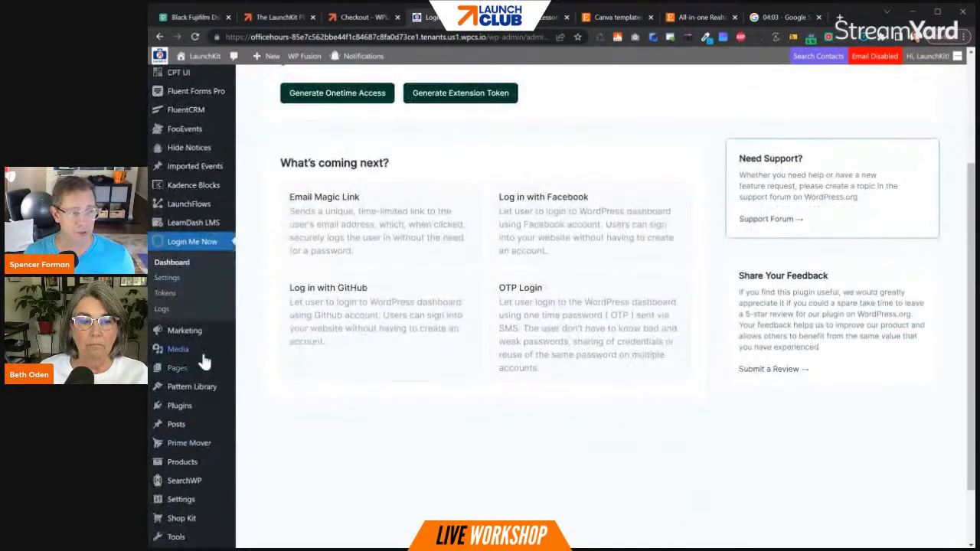
{"action": "scroll", "coordinate": [192, 444], "scroll_direction": "down", "scroll_amount": 2}
{"action": "mouse_move", "coordinate": [186, 480]}
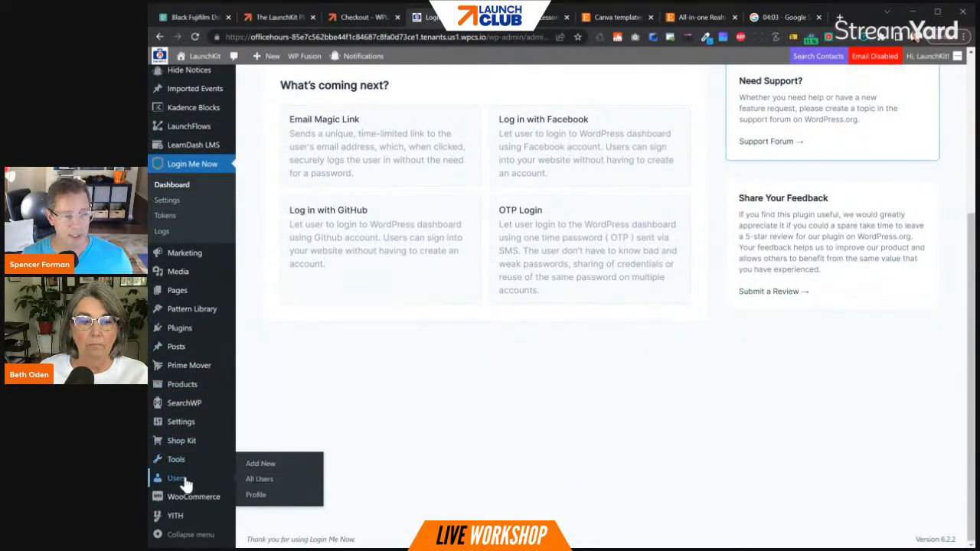
{"action": "left_click", "coordinate": [263, 469]}
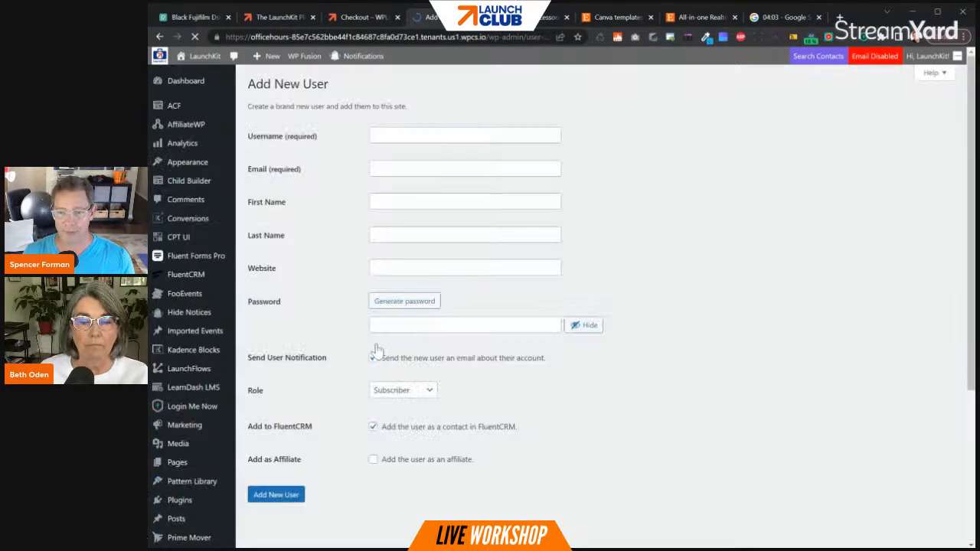
- Fill in the new user's username with the test buyer's e-mail address
{"action": "left_click", "coordinate": [371, 136]}
{"action": "type", "text": "t"}
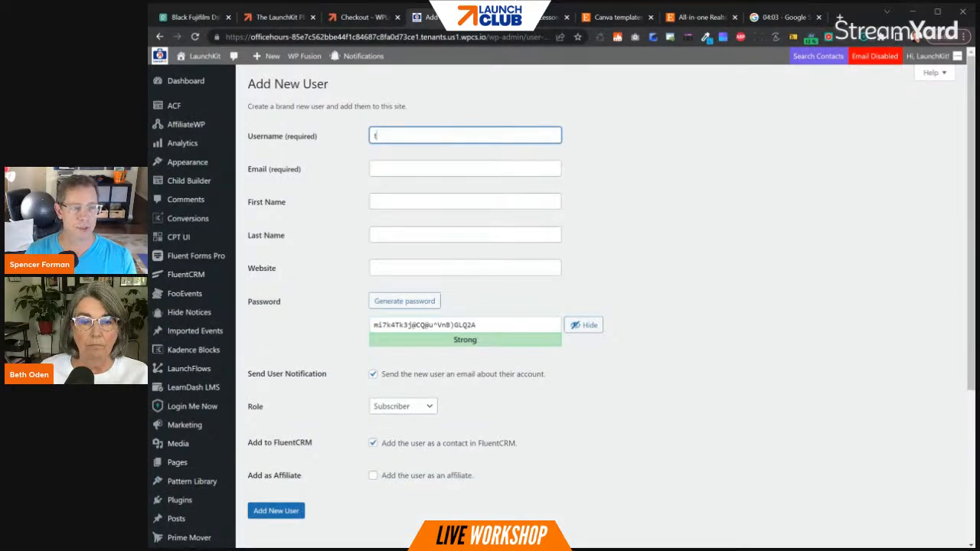
{"action": "type", "text": "estu"}
{"action": "key", "text": "BackSpace"}
{"action": "key", "text": "BackSpace"}
{"action": "key", "text": "BackSpace"}
{"action": "key", "text": "BackSpace"}
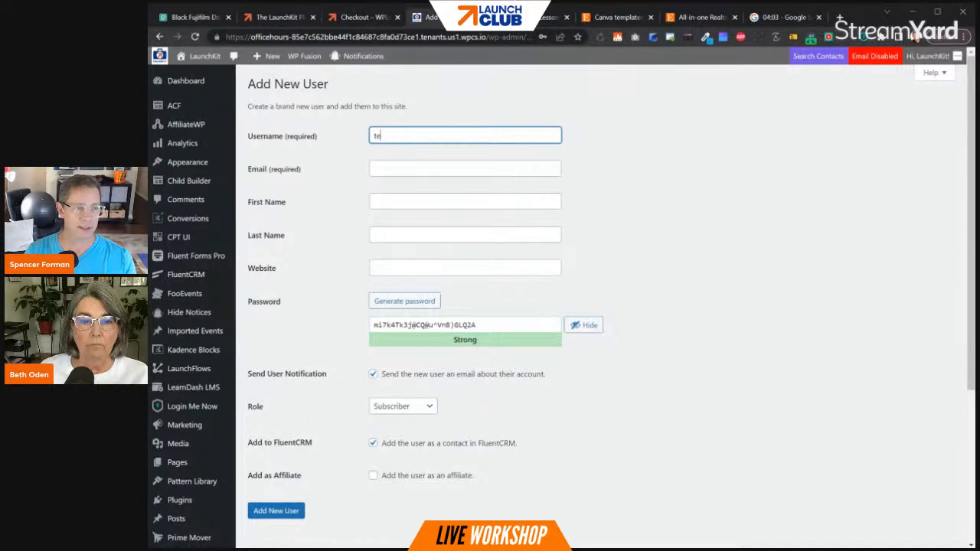
{"action": "type", "text": "estu"}
{"action": "key", "text": "BackSpace"}
{"action": "key", "text": "BackSpace"}
{"action": "key", "text": "BackSpace"}
{"action": "key", "text": "BackSpace"}
{"action": "key", "text": "BackSpace"}
{"action": "type", "text": "bob"}
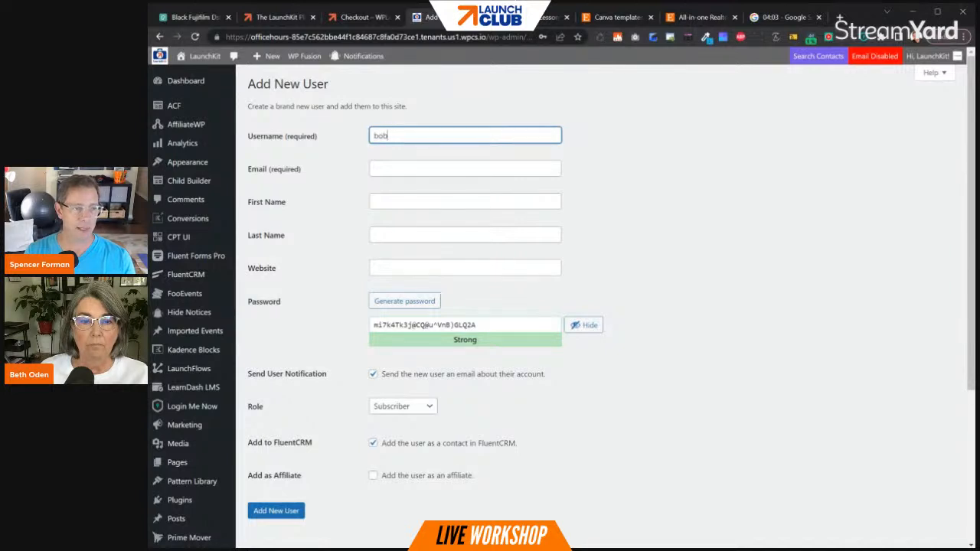
{"action": "type", "text": "buyer@test.com"}
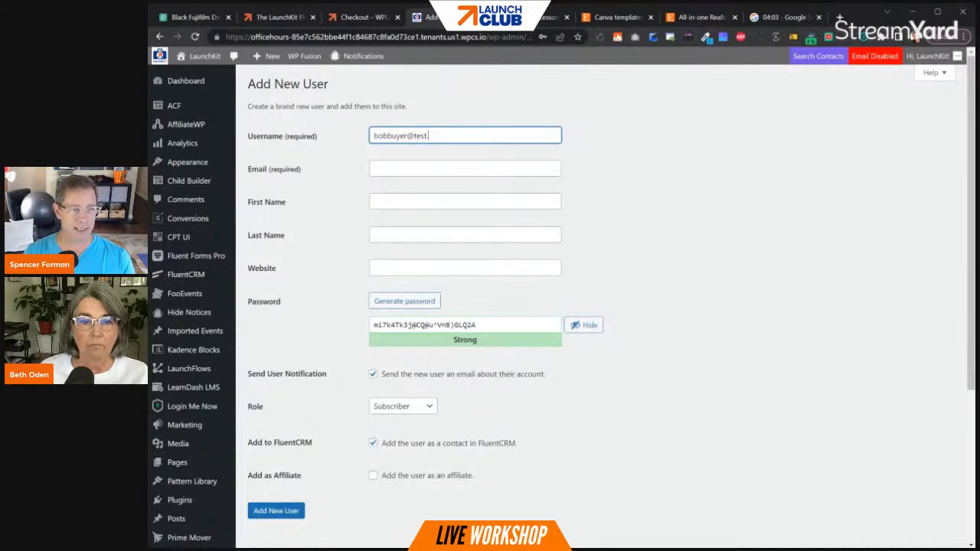
- Fill in the new user's required e-mail field with the same address as the username
{"action": "key", "text": "Tab"}
{"action": "type", "text": "bub"}
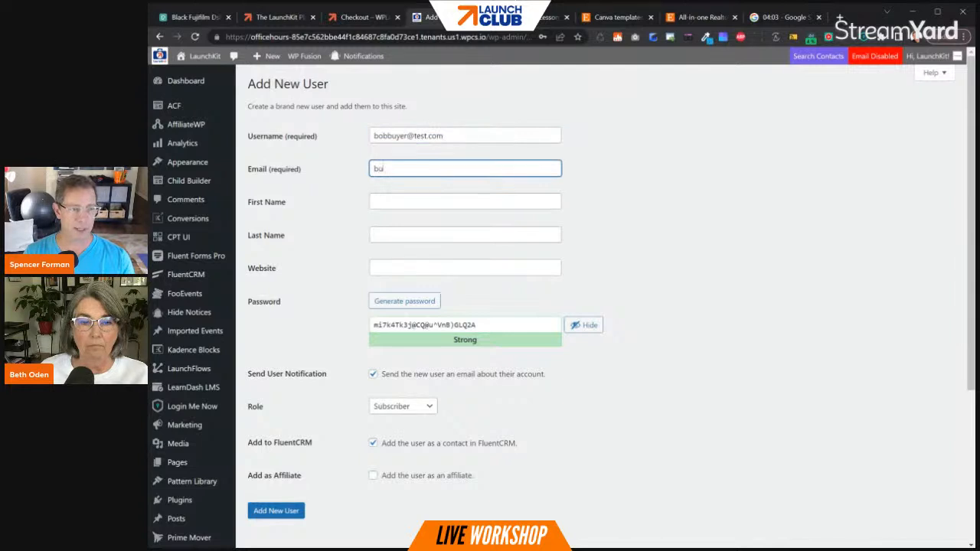
{"action": "type", "text": "buyer@test.com"}
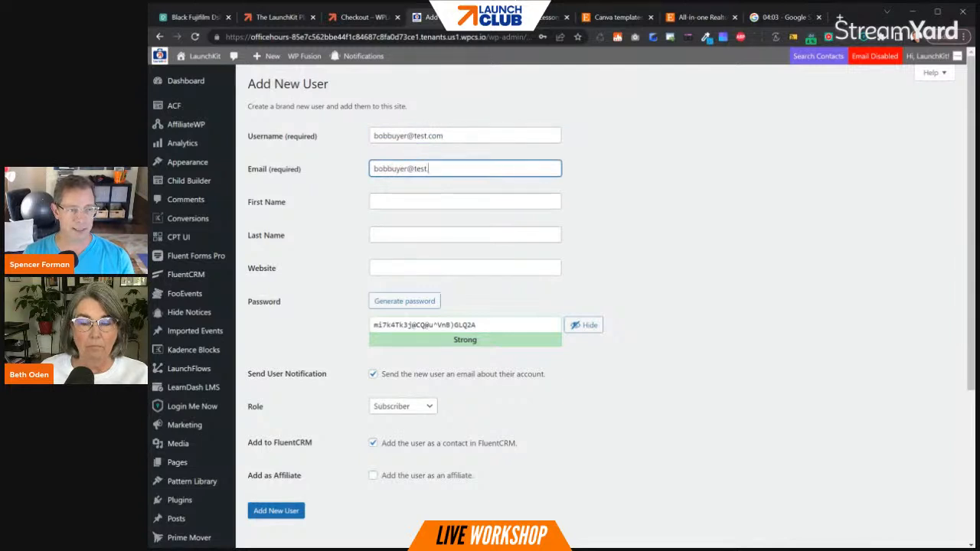
- Fill in the new user's first and last name fields with the test buyer's name
{"action": "key", "text": "Tab"}
{"action": "type", "text": "Bob"}
{"action": "key", "text": "Tab"}
{"action": "type", "text": "buyer"}
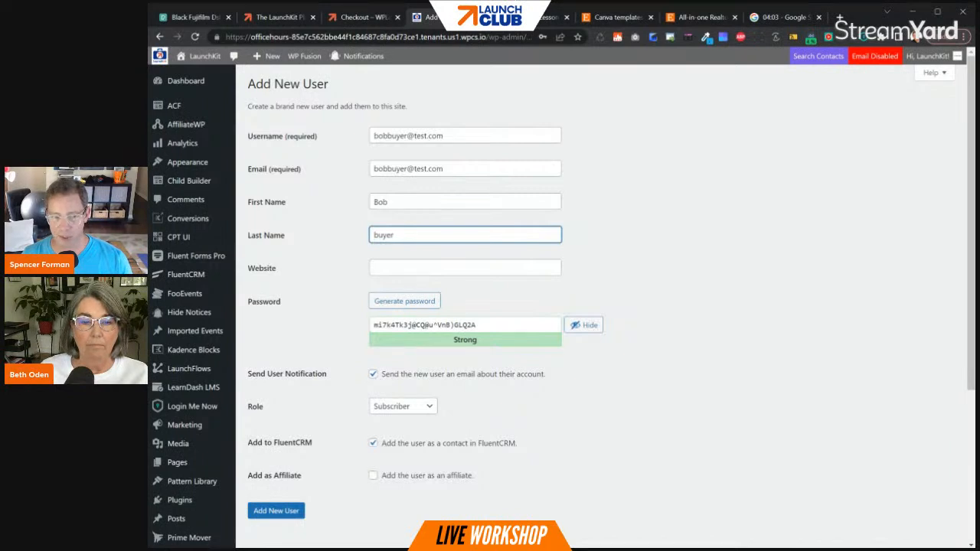
- Turn off the new user's account notification email and FluentCRM contact option, and create the user
{"action": "left_click", "coordinate": [373, 374]}
{"action": "left_click", "coordinate": [372, 443]}
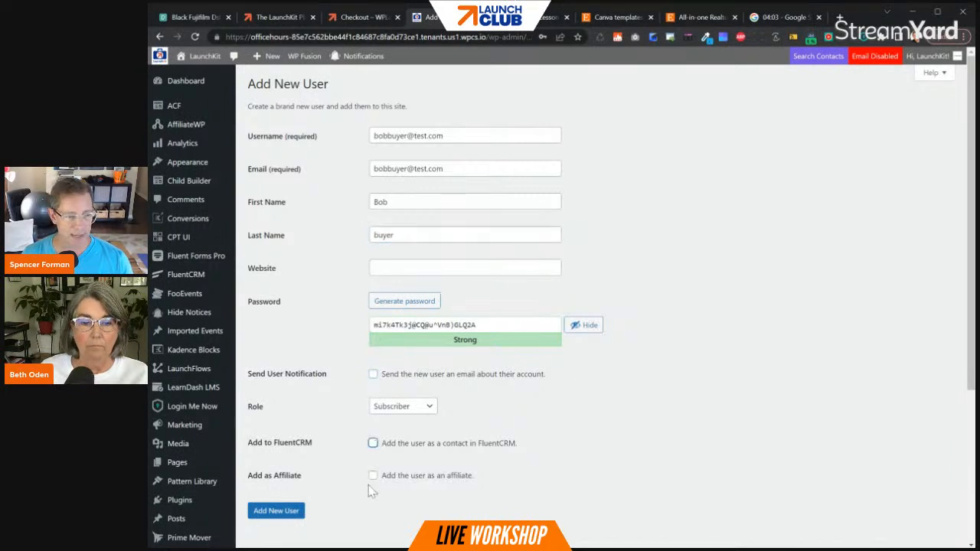
{"action": "left_click", "coordinate": [269, 514]}
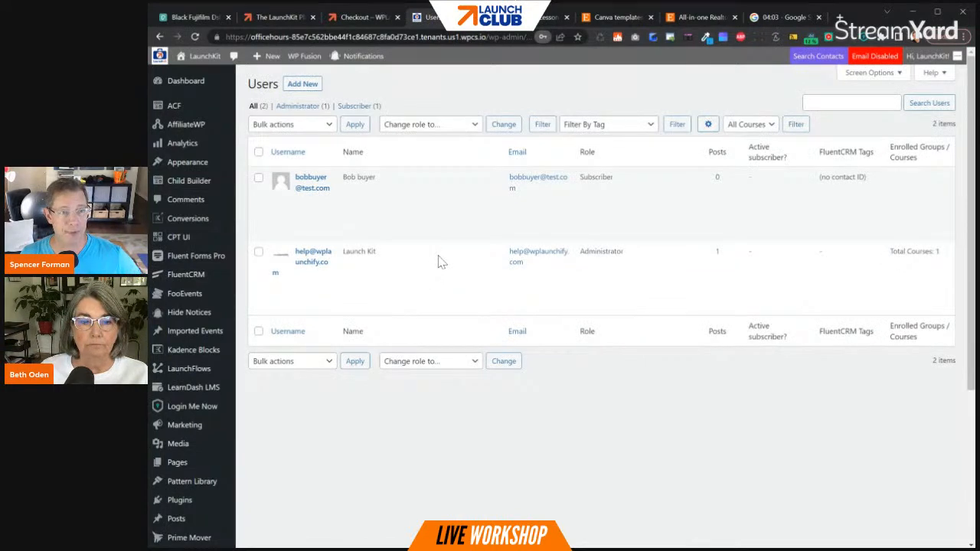
- Switch to the test buyer's account and sign up for the Join Camera Club! subscription from the shop
{"action": "mouse_move", "coordinate": [325, 213]}
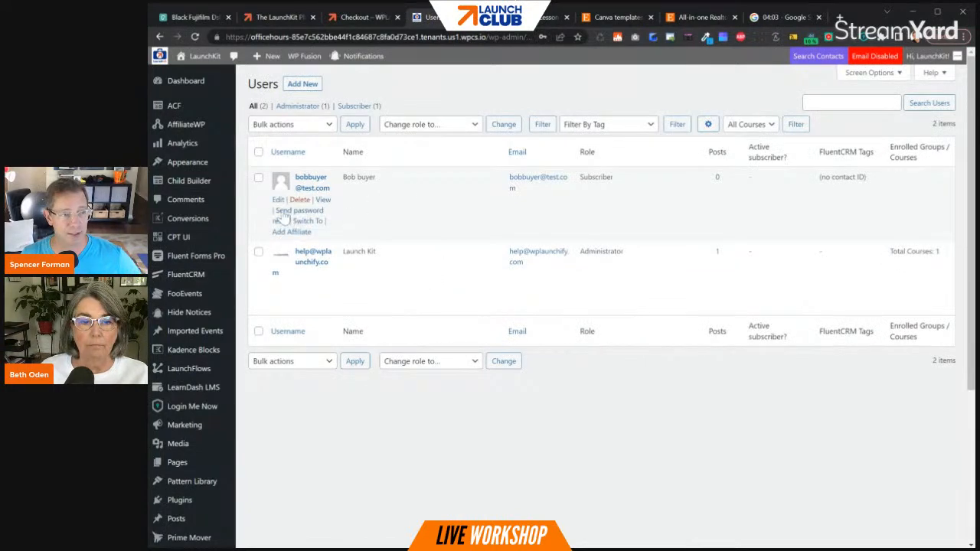
{"action": "left_click", "coordinate": [308, 222]}
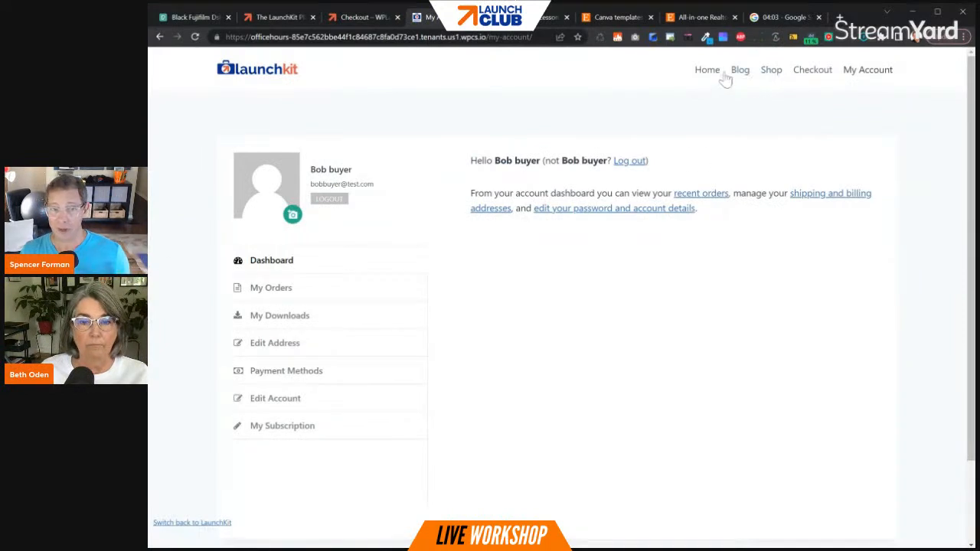
{"action": "left_click", "coordinate": [772, 77]}
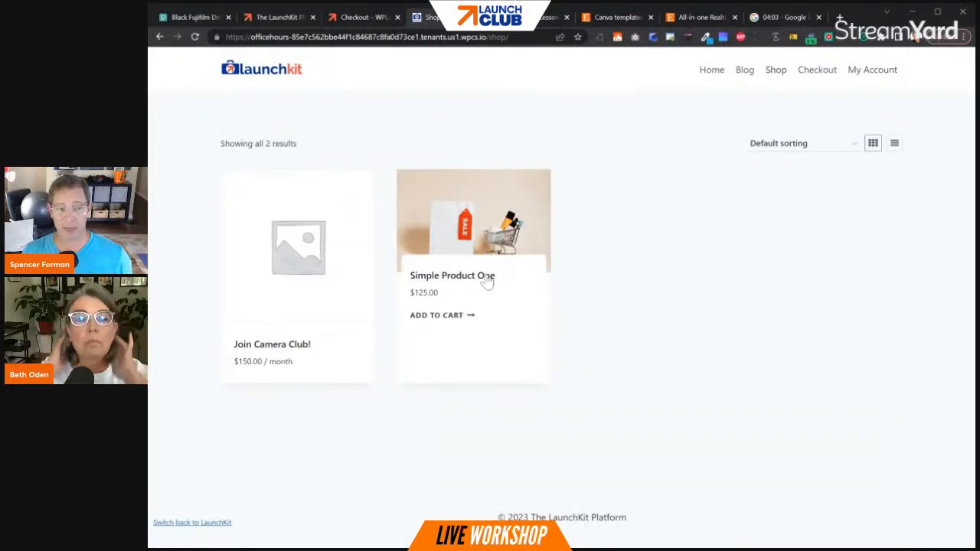
{"action": "left_click", "coordinate": [298, 330]}
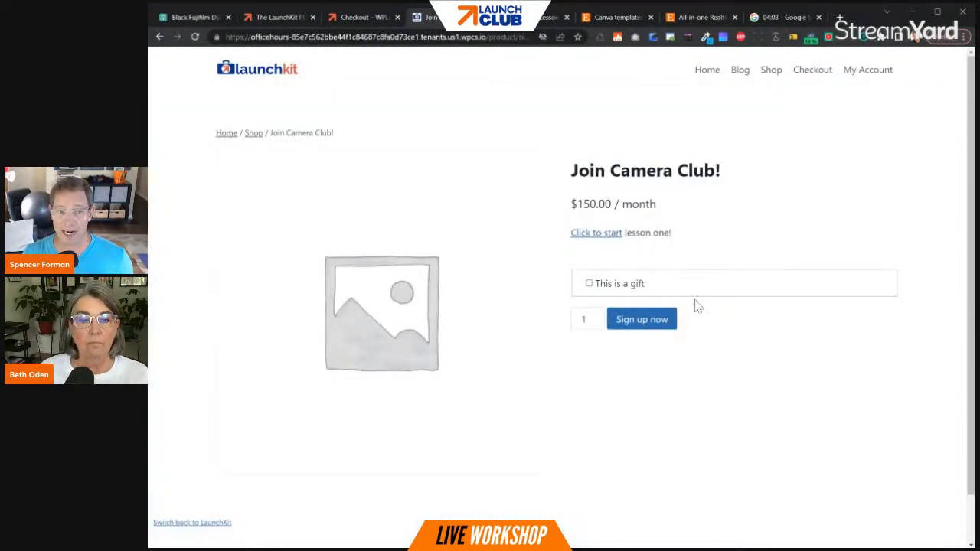
{"action": "left_click", "coordinate": [626, 322]}
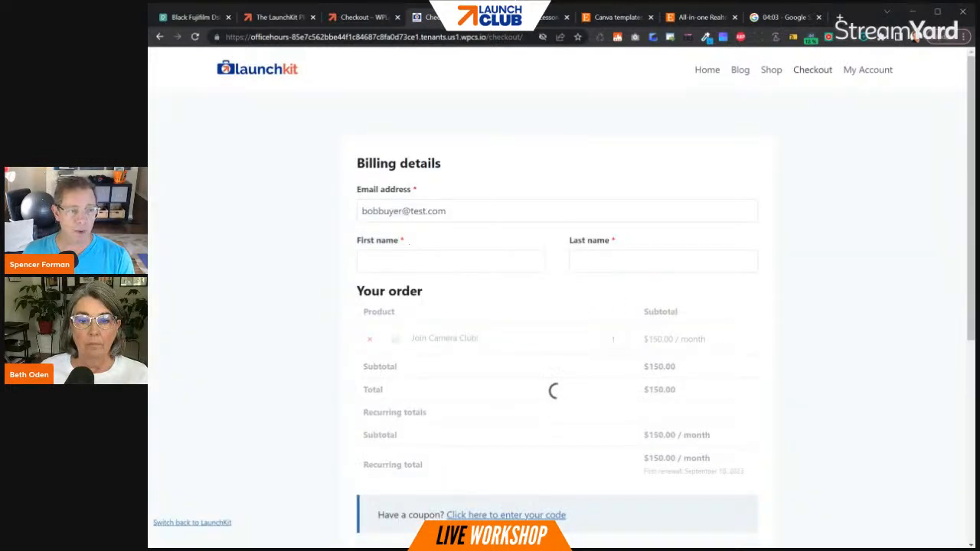
- Fill in the first and last name in the checkout billing details with the test buyer's name
{"action": "left_click", "coordinate": [410, 261]}
{"action": "type", "text": "Bbo"}
{"action": "key", "text": "BackSpace"}
{"action": "key", "text": "BackSpace"}
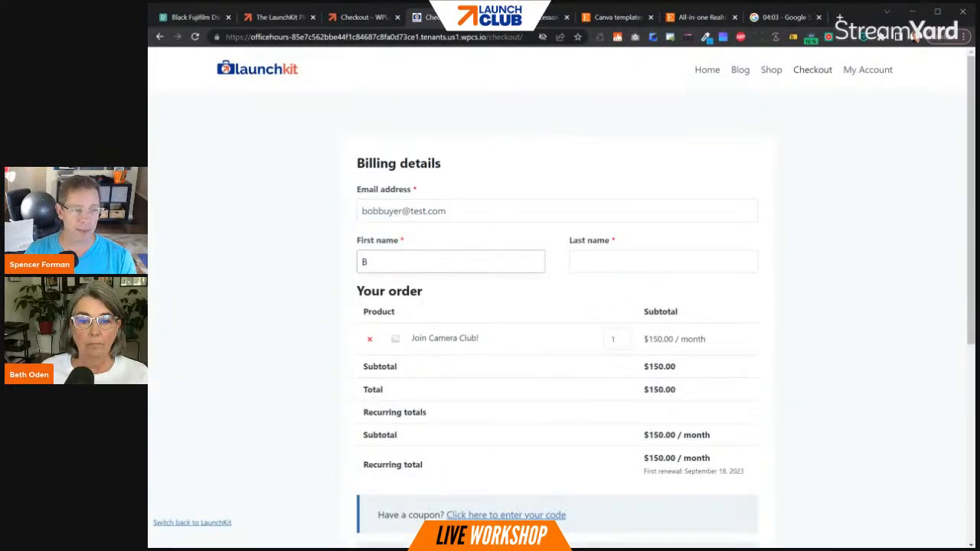
{"action": "type", "text": "ob"}
{"action": "key", "text": "Tab"}
{"action": "type", "text": "buye"}
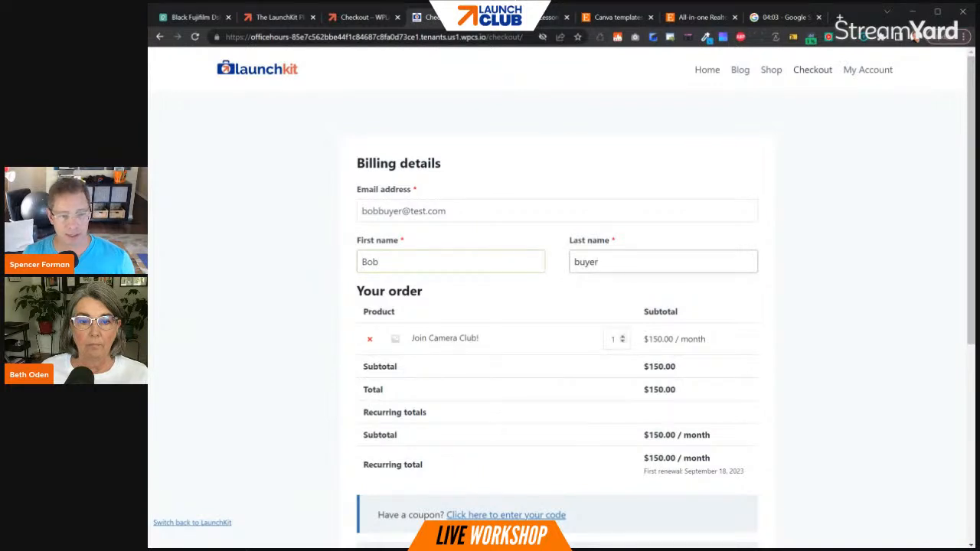
- Enter the Stripe test card number, expiry date and CVC in the credit card field, and place the order
{"action": "scroll", "coordinate": [623, 339], "scroll_direction": "down", "scroll_amount": 3}
{"action": "left_click", "coordinate": [442, 433]}
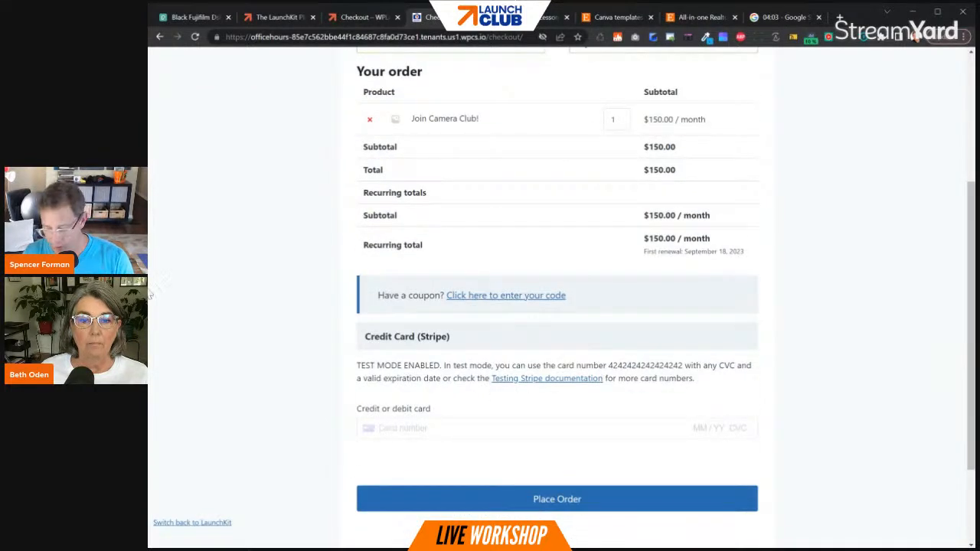
{"action": "type", "text": "4242 4242 4242 4242 02 / "}
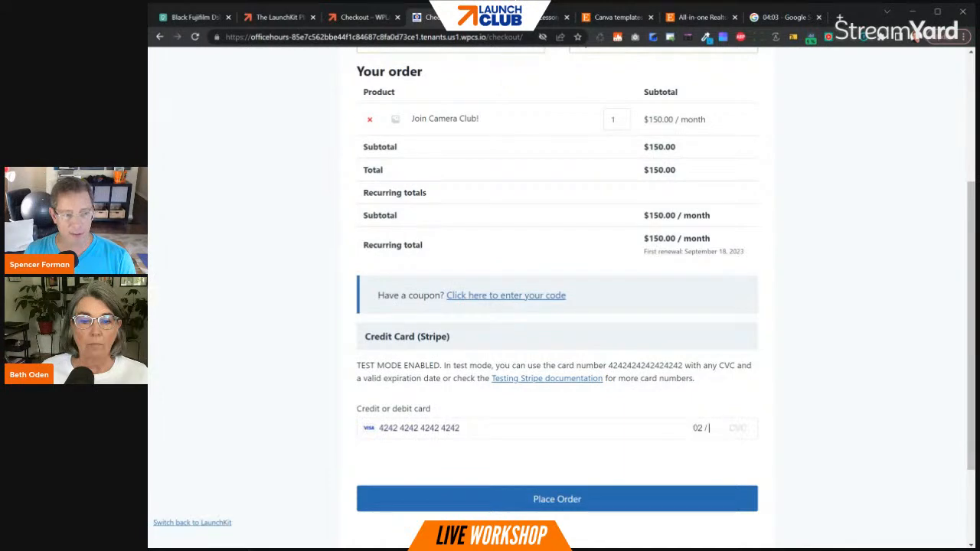
{"action": "type", "text": "44 455"}
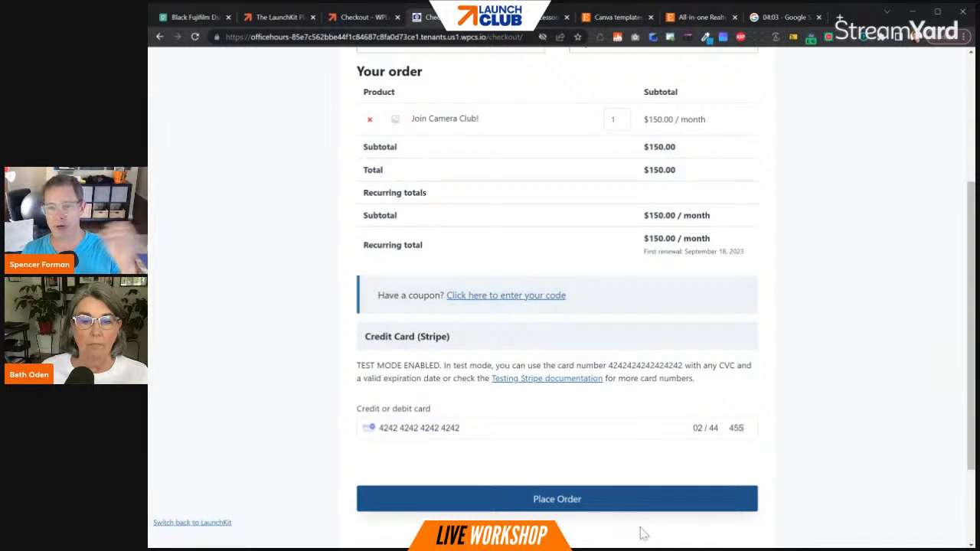
{"action": "left_click", "coordinate": [611, 498]}
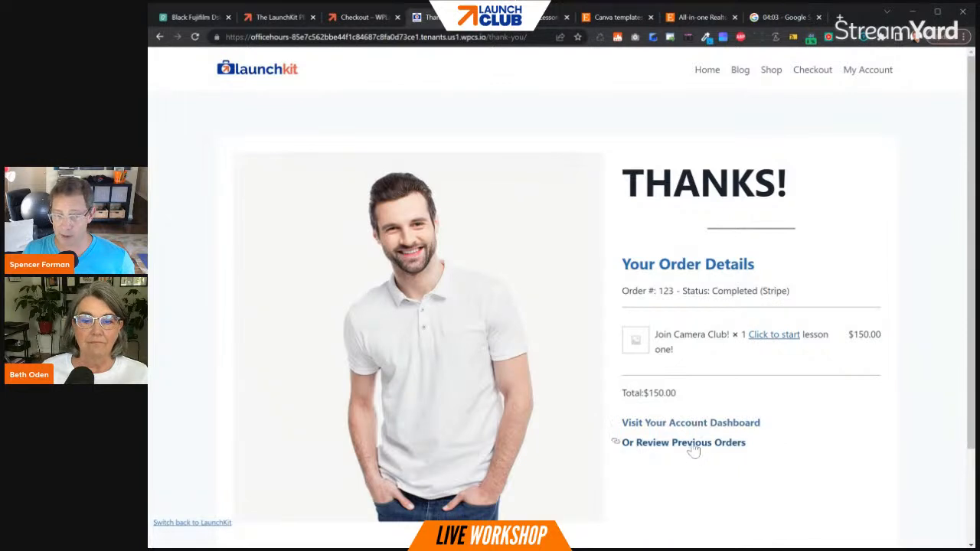
- Open Camera Club Lesson One from the order confirmation, and review the order's details in the buyer's account
{"action": "left_click", "coordinate": [769, 334]}
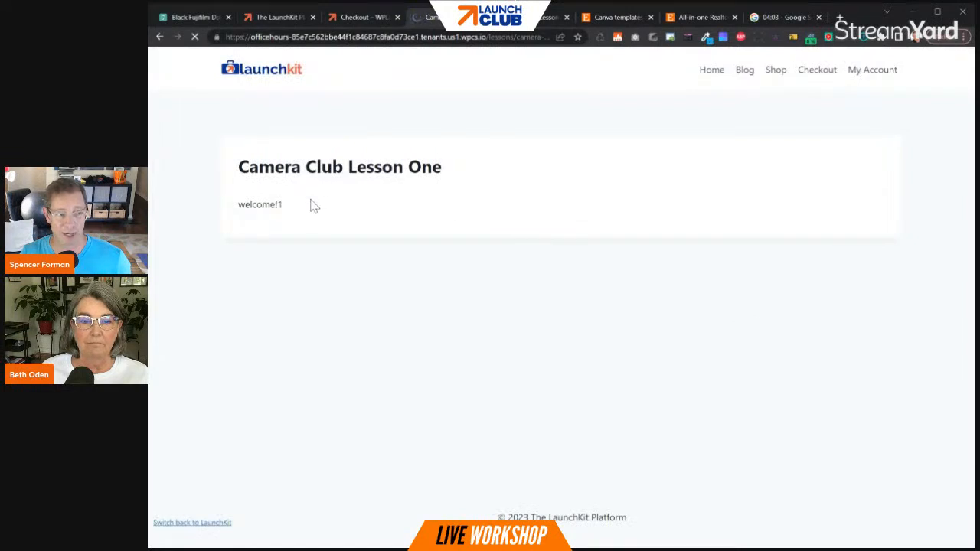
{"action": "left_click_drag", "start_coordinate": [313, 203], "coordinate": [267, 226]}
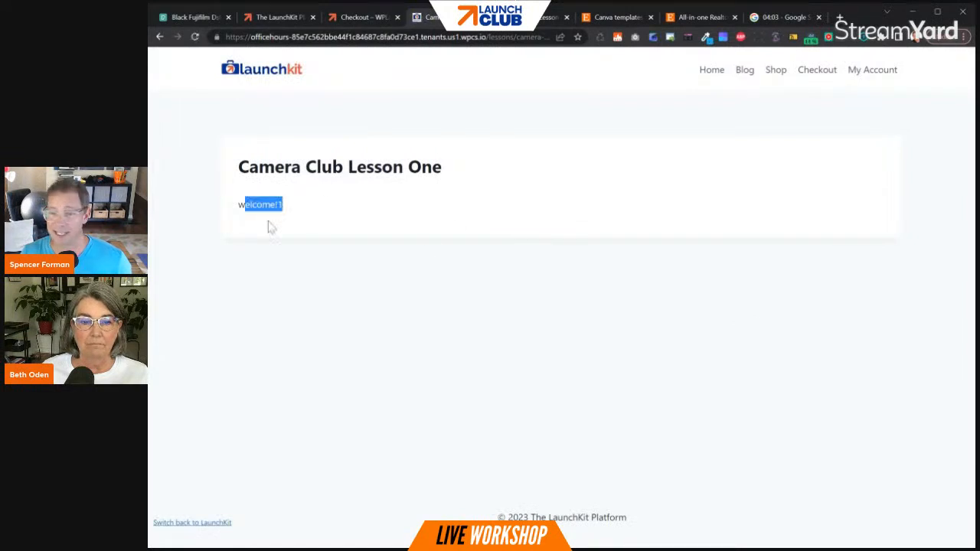
{"action": "left_click", "coordinate": [868, 74]}
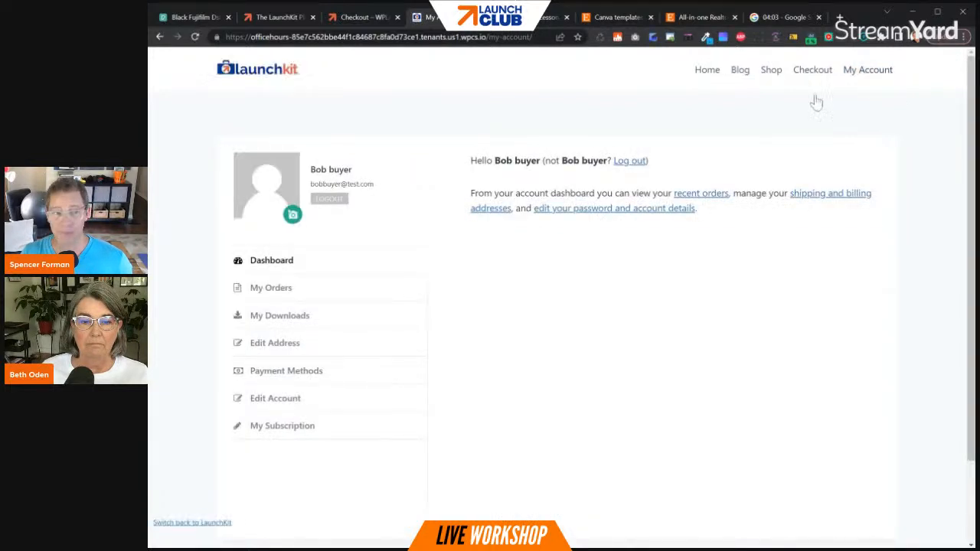
{"action": "left_click", "coordinate": [290, 297]}
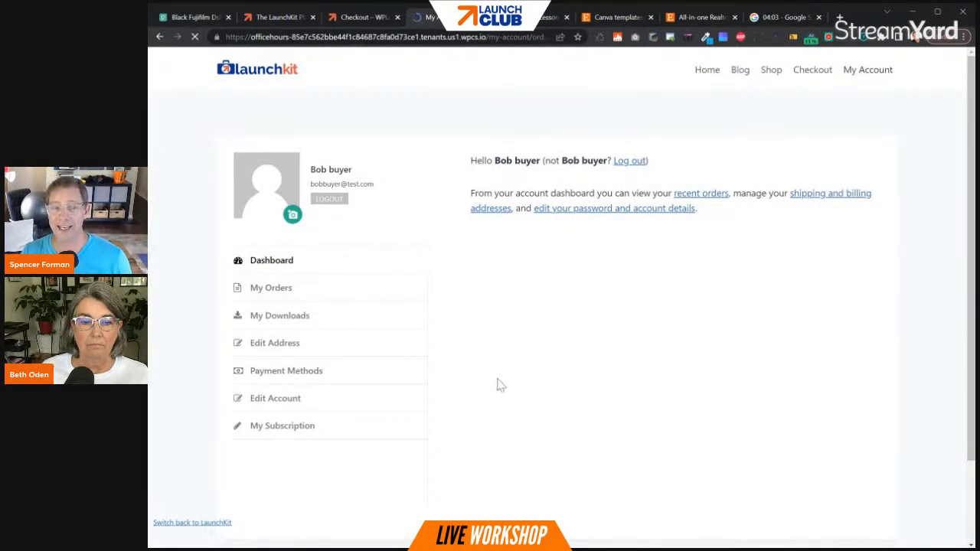
{"action": "left_click", "coordinate": [827, 189]}
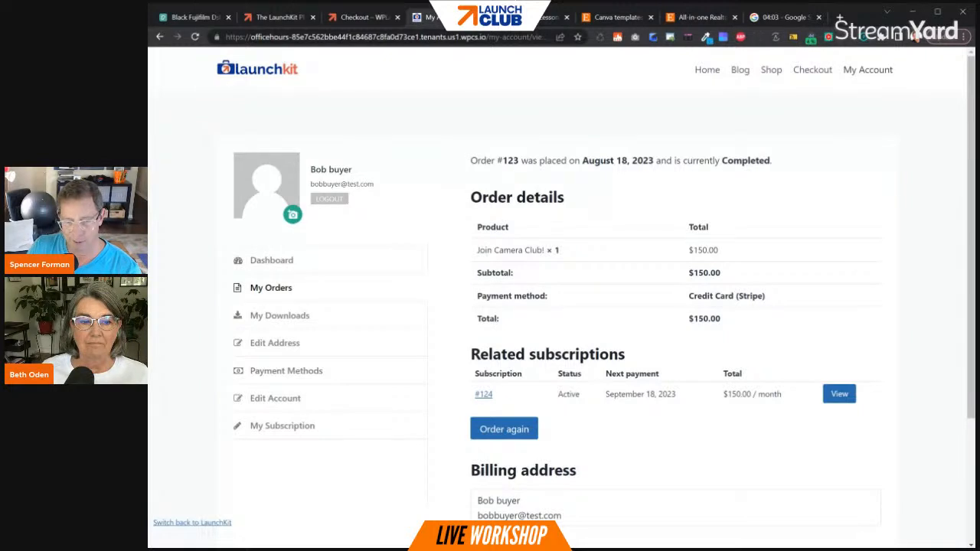
{"action": "scroll", "coordinate": [864, 307], "scroll_direction": "down", "scroll_amount": 2}
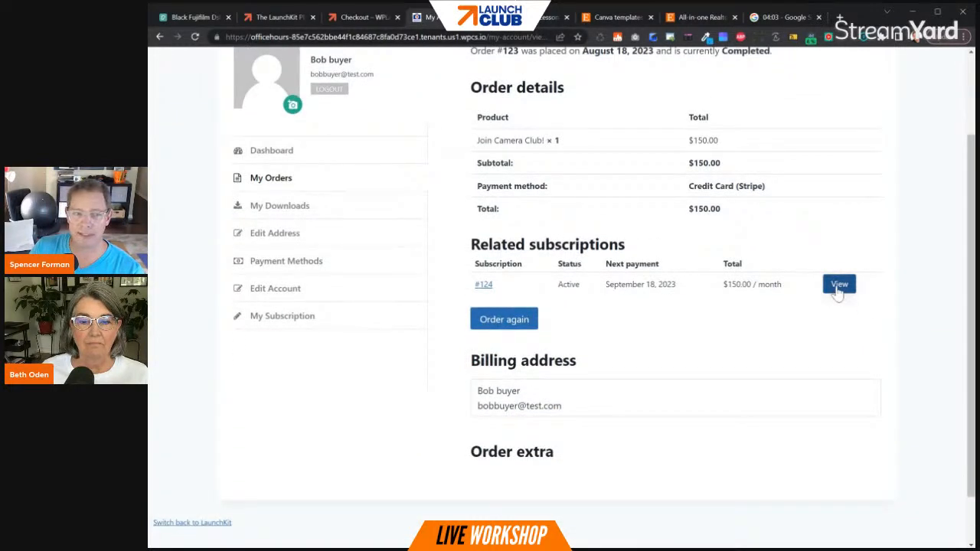
- Cancel the buyer's camera club subscription from the account area and reactivate it
{"action": "left_click", "coordinate": [295, 325]}
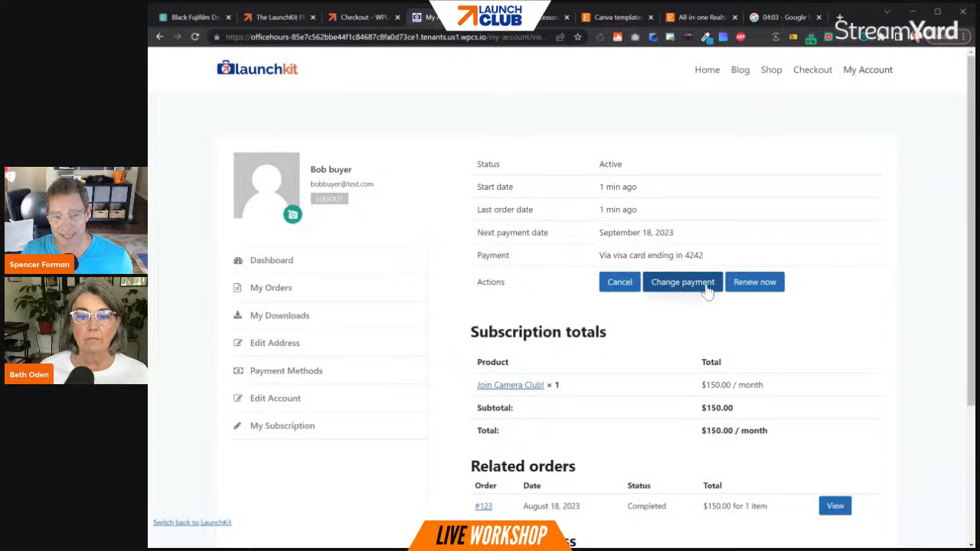
{"action": "left_click", "coordinate": [622, 284]}
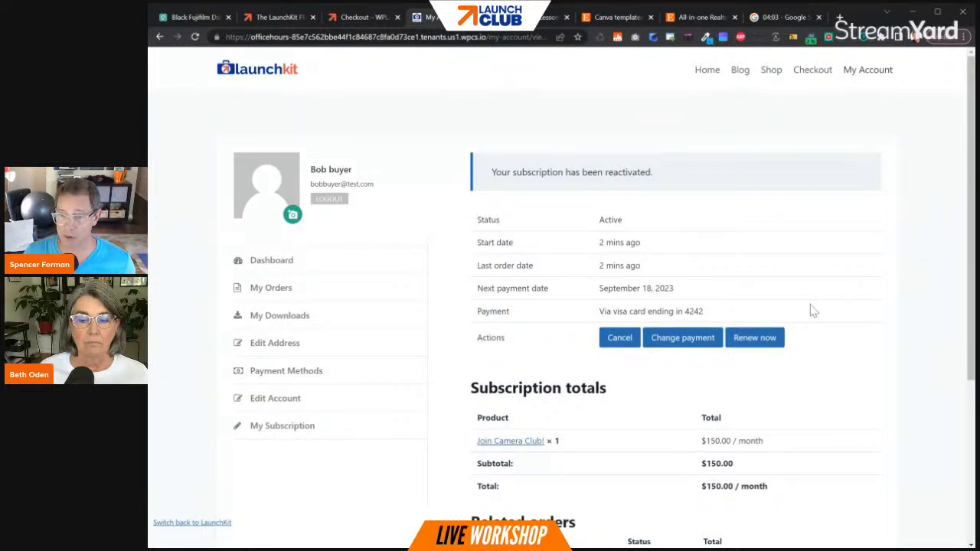
{"action": "scroll", "coordinate": [810, 307], "scroll_direction": "down", "scroll_amount": 3}
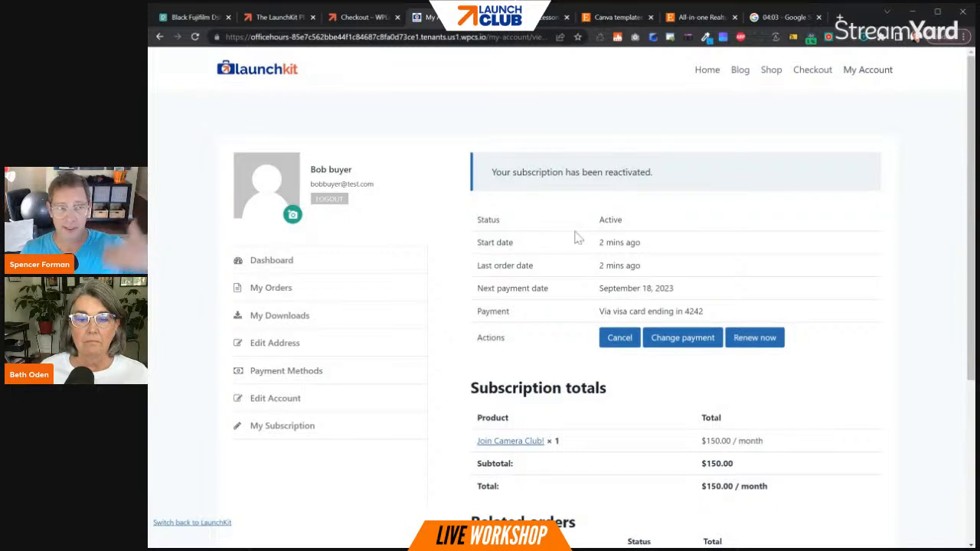
- Switch back to the LaunchKit administrator account and open the test buyer's contact profile in FluentCRM
{"action": "left_click", "coordinate": [179, 527]}
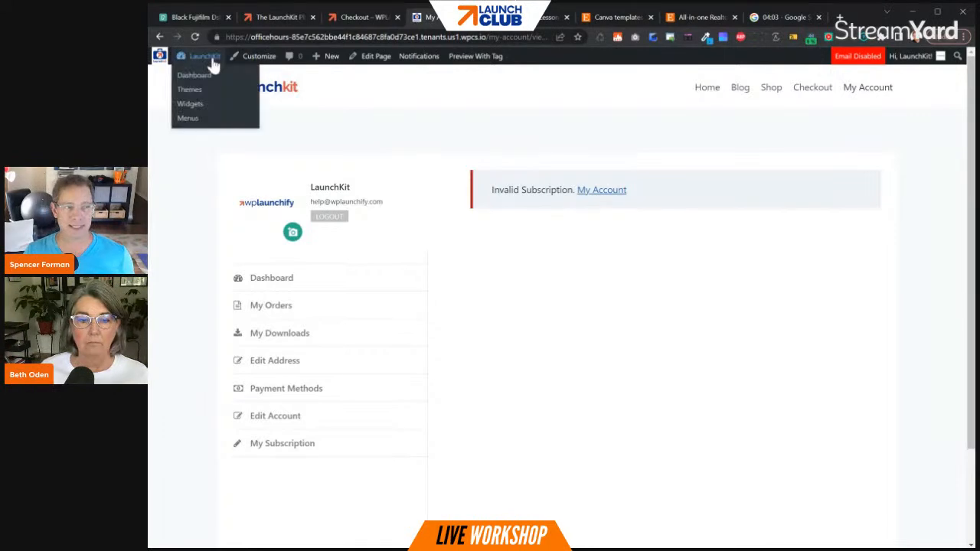
{"action": "left_click", "coordinate": [198, 75]}
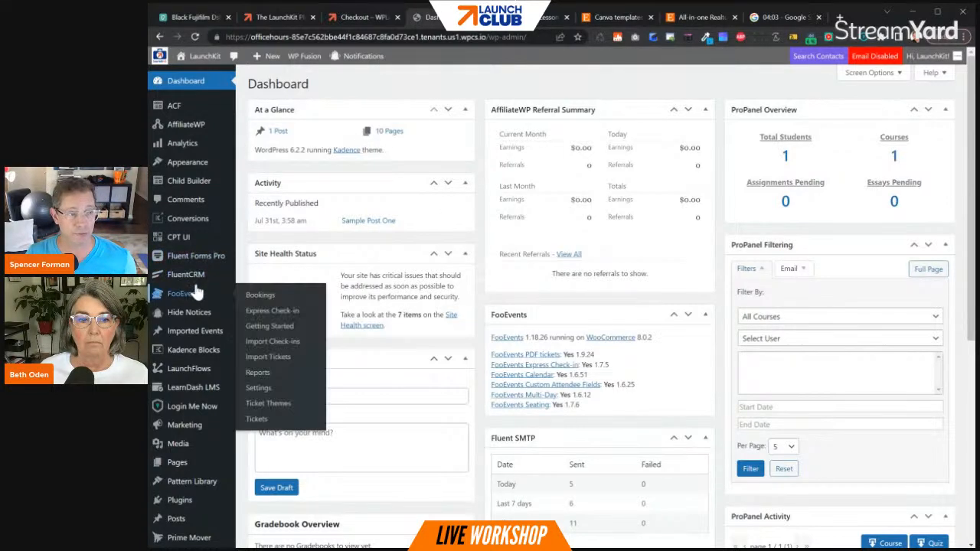
{"action": "mouse_move", "coordinate": [191, 274]}
{"action": "left_click", "coordinate": [264, 339]}
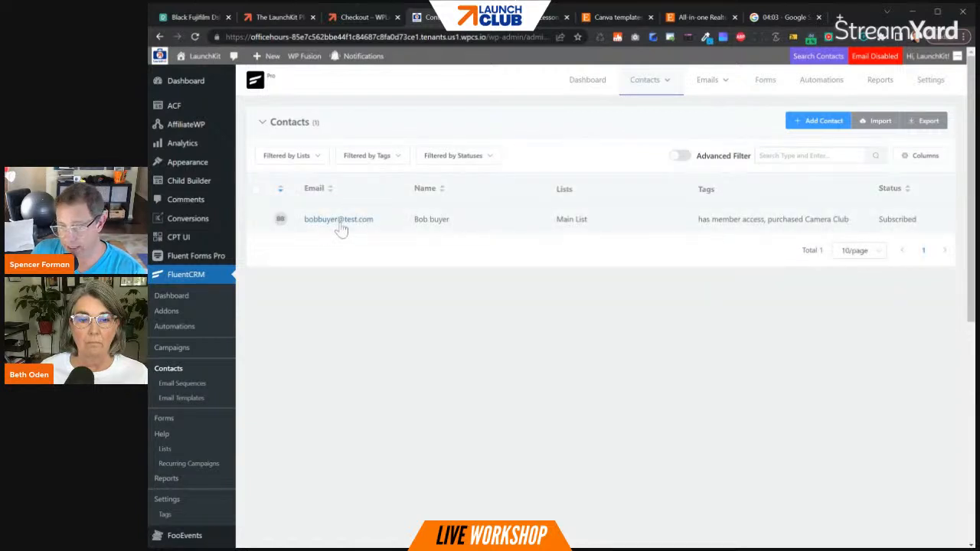
{"action": "left_click", "coordinate": [340, 223]}
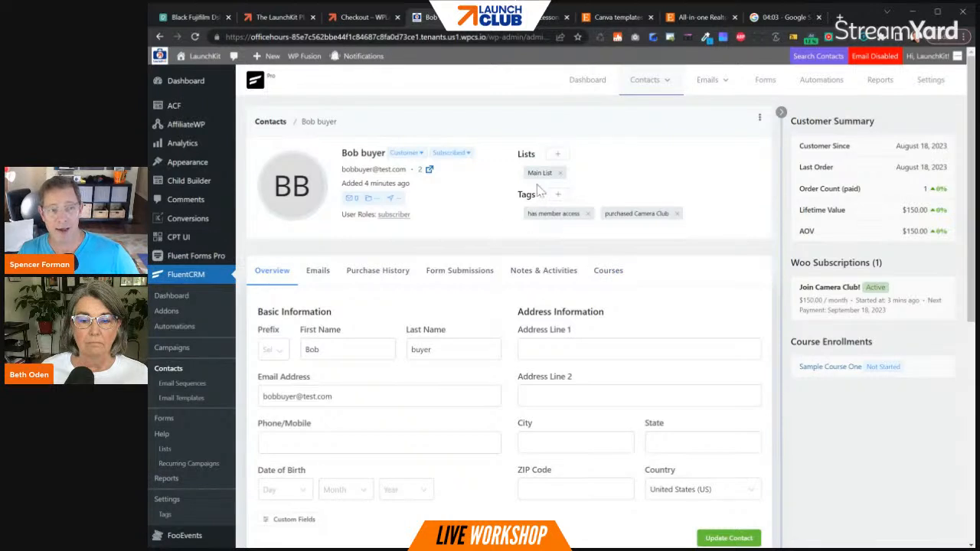
- Examine the list, tags and overview information on the test buyer's contact profile
{"action": "left_click_drag", "start_coordinate": [527, 173], "coordinate": [551, 173]}
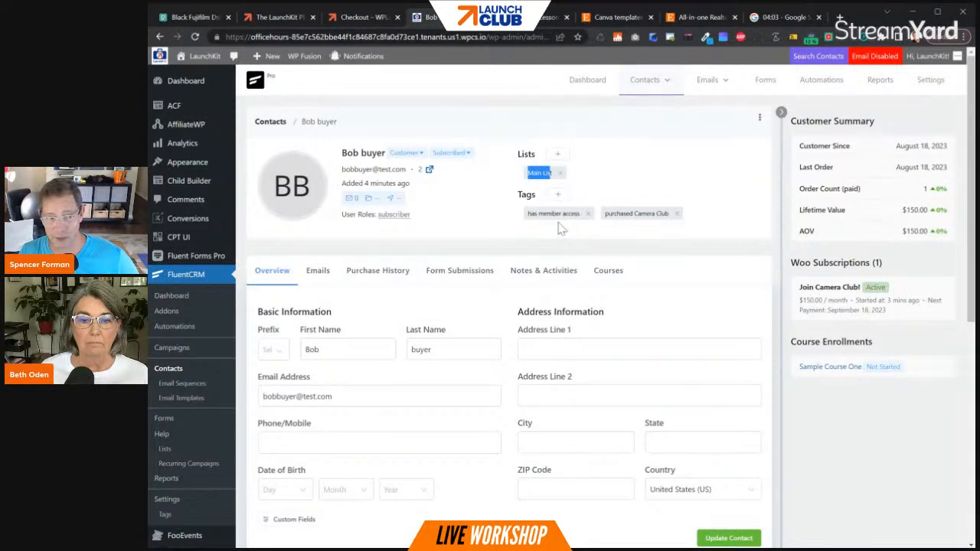
{"action": "left_click_drag", "start_coordinate": [529, 214], "coordinate": [579, 215]}
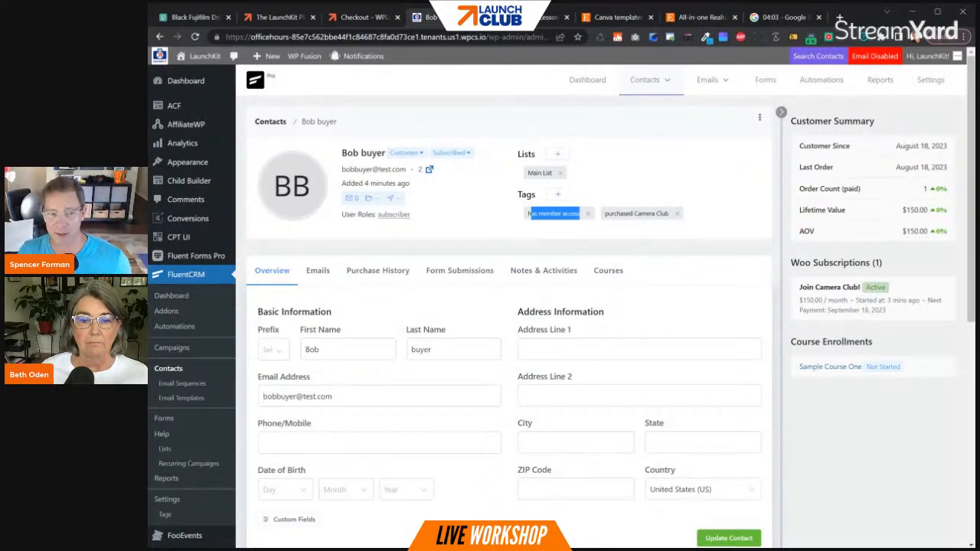
{"action": "left_click_drag", "start_coordinate": [605, 213], "coordinate": [662, 215]}
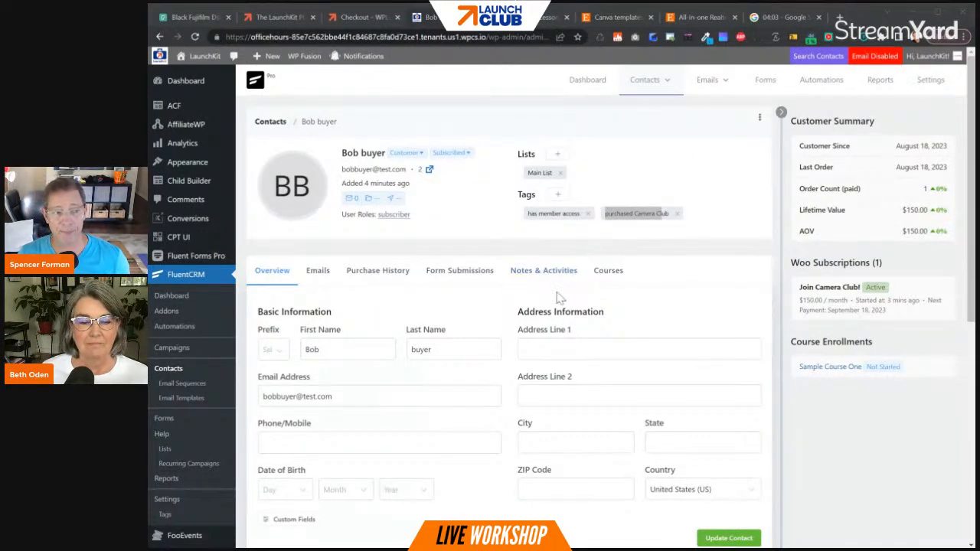
{"action": "scroll", "coordinate": [523, 305], "scroll_direction": "down", "scroll_amount": 1}
{"action": "scroll", "coordinate": [521, 304], "scroll_direction": "down", "scroll_amount": 1}
{"action": "scroll", "coordinate": [485, 294], "scroll_direction": "up", "scroll_amount": 2}
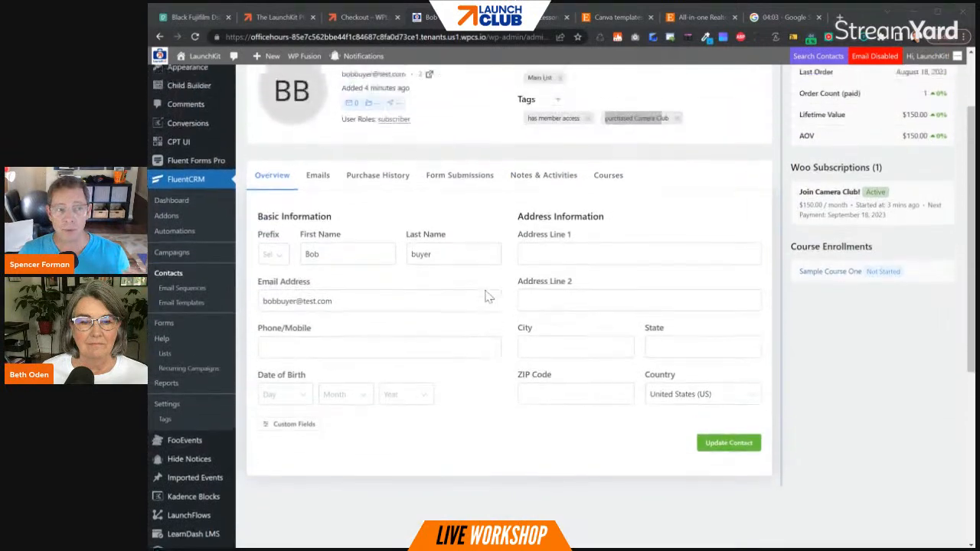
- Review the test buyer's purchase history, customer summary and LearnDash courses in the contact profile
{"action": "left_click", "coordinate": [378, 273]}
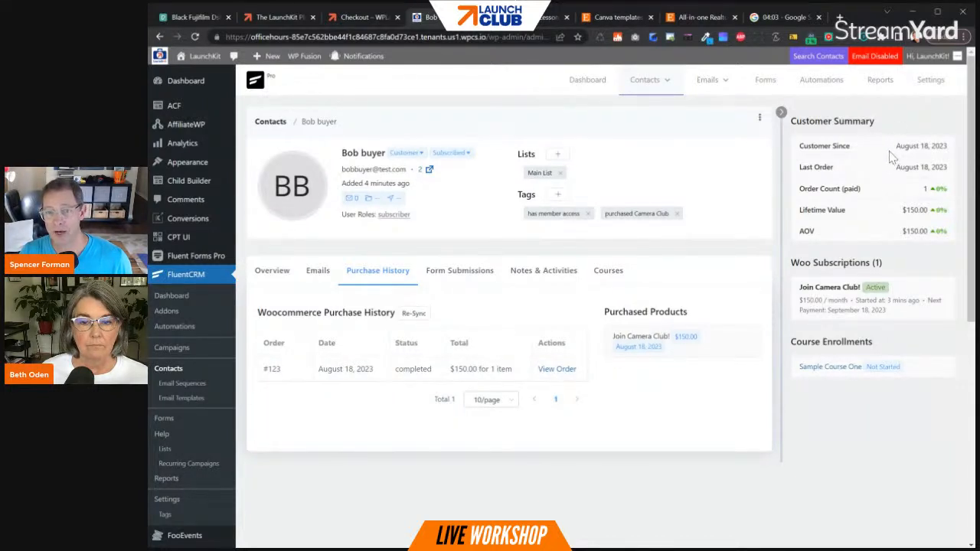
{"action": "left_click_drag", "start_coordinate": [895, 146], "coordinate": [911, 157]}
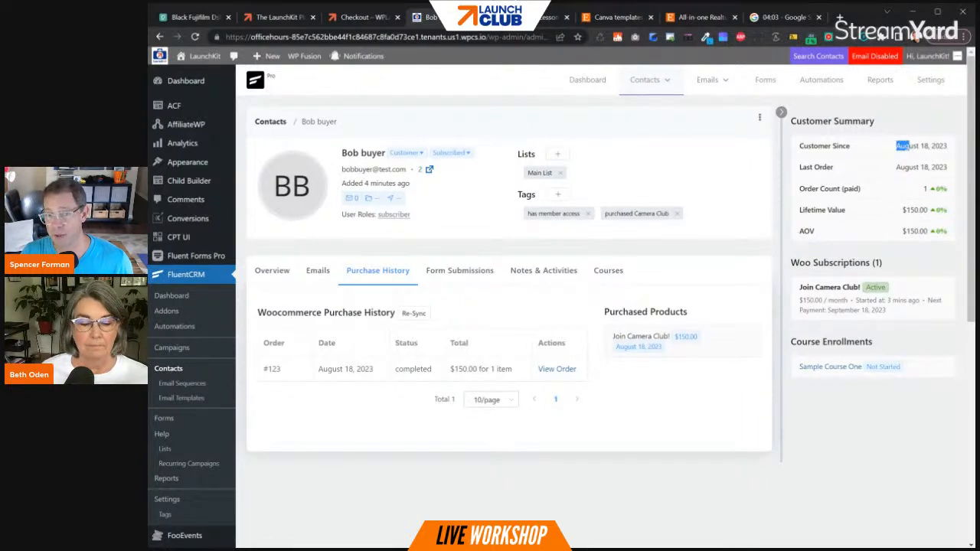
{"action": "left_click_drag", "start_coordinate": [798, 231], "coordinate": [824, 239]}
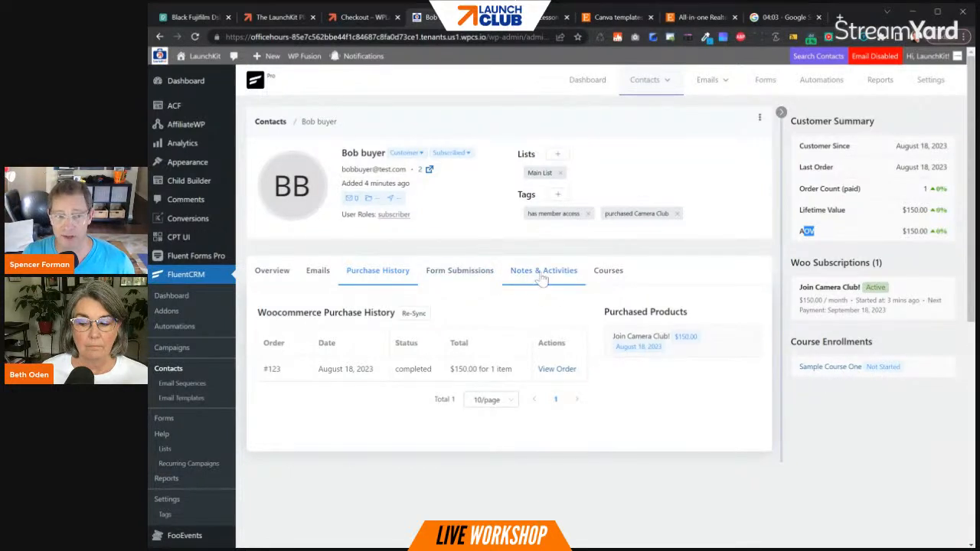
{"action": "left_click", "coordinate": [604, 278]}
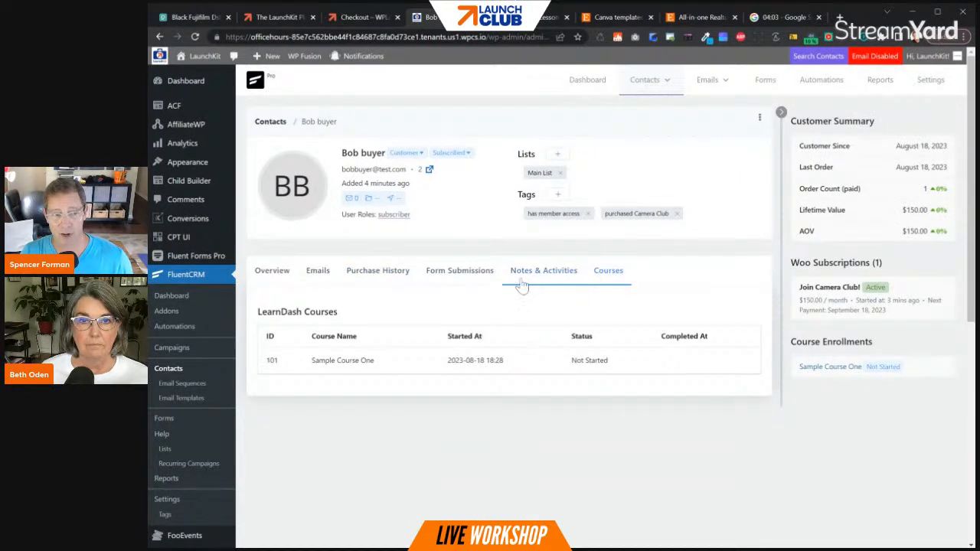
- Start a new note on the test buyer's contact, dated 2023-08-18 and titled "Note To" followed by the recipient's first name
{"action": "left_click", "coordinate": [523, 277]}
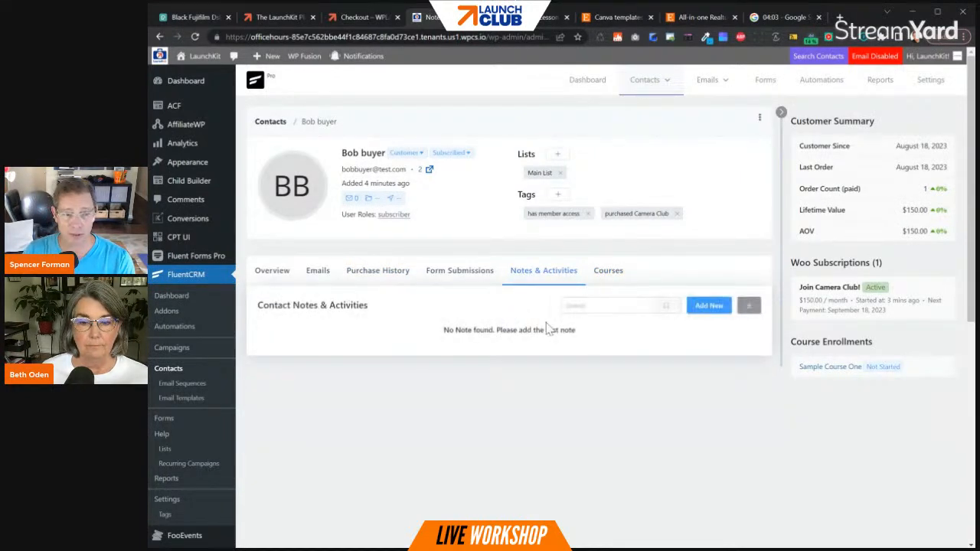
{"action": "left_click", "coordinate": [710, 308]}
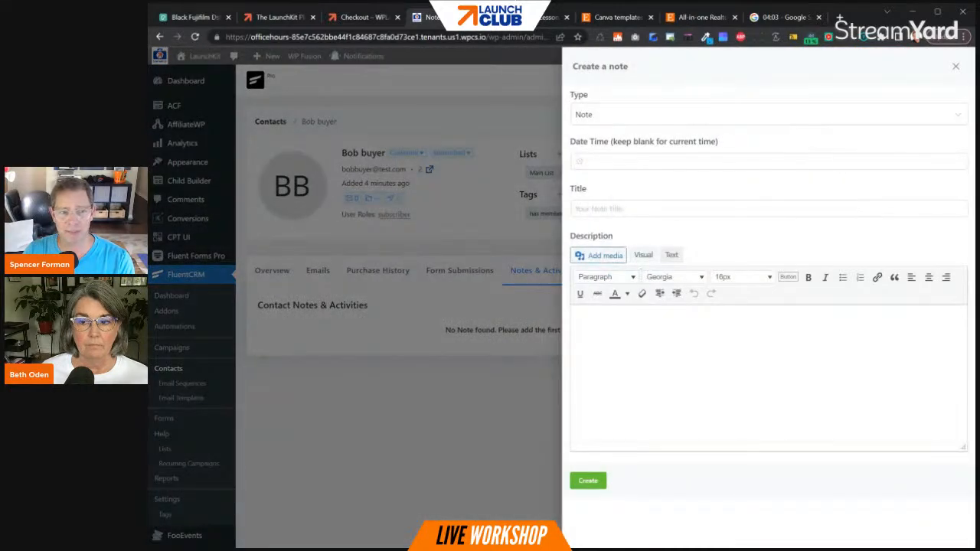
{"action": "left_click", "coordinate": [610, 159]}
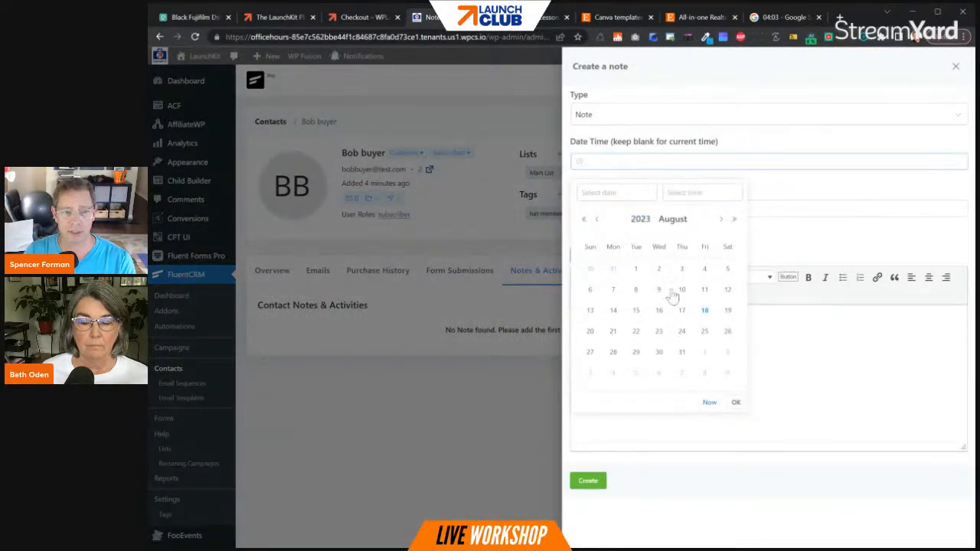
{"action": "left_click", "coordinate": [704, 310]}
{"action": "key", "text": "Tab"}
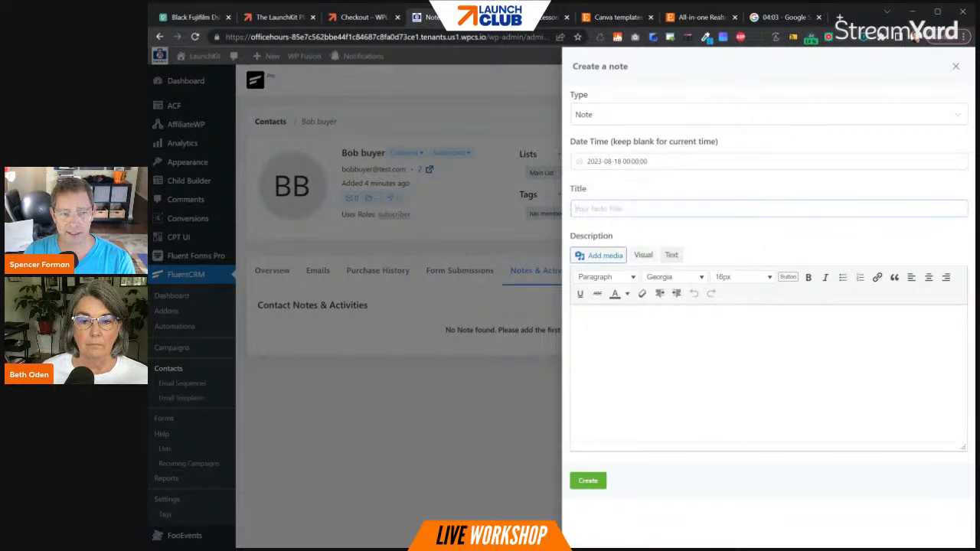
{"action": "type", "text": "Note"}
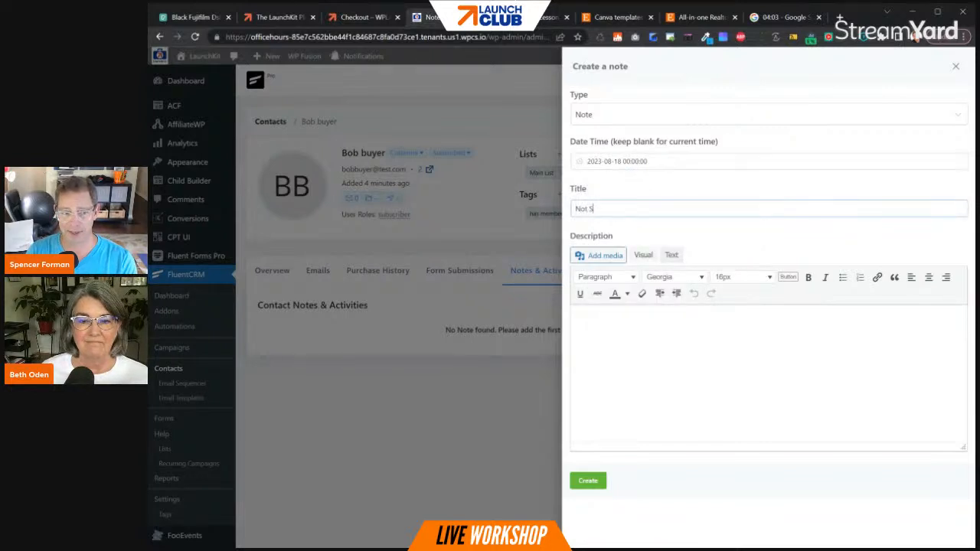
{"action": "type", "text": " 1"}
{"action": "type", "text": "ence"}
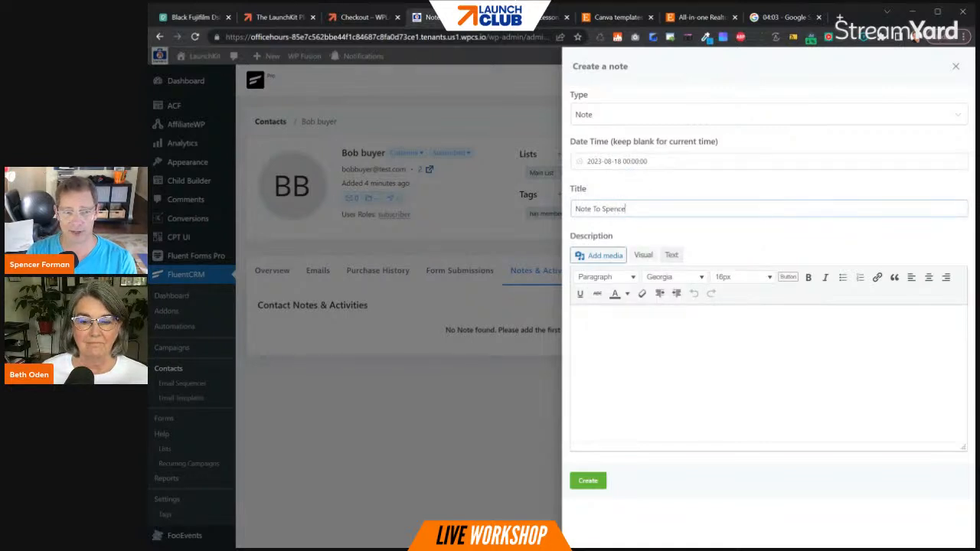
- Describe the meeting with the buyer in the note, saying he's thrilled with LaunchKit!, and create the note
{"action": "left_click", "coordinate": [756, 306]}
{"action": "type", "text": "Just "}
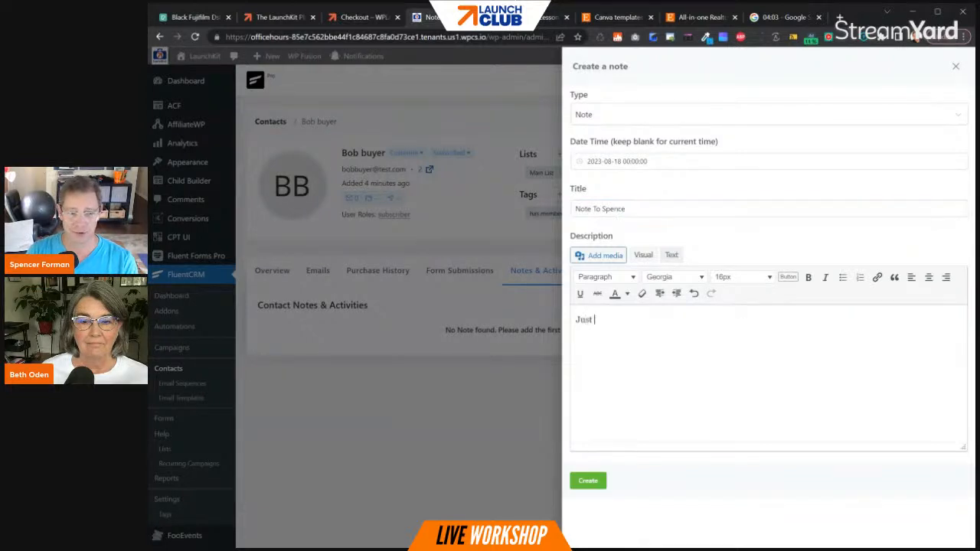
{"action": "type", "text": "met with Bob"}
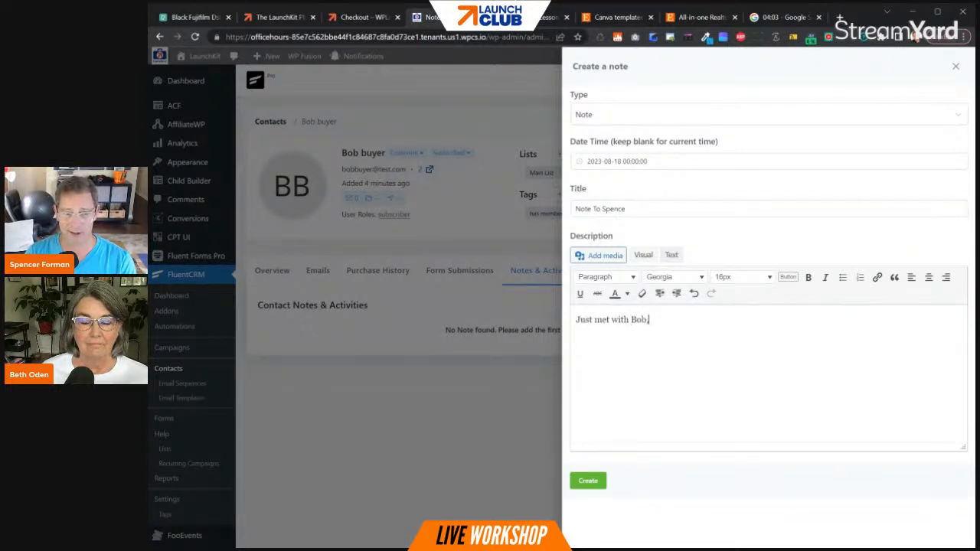
{"action": "type", "text": ", he's thril"}
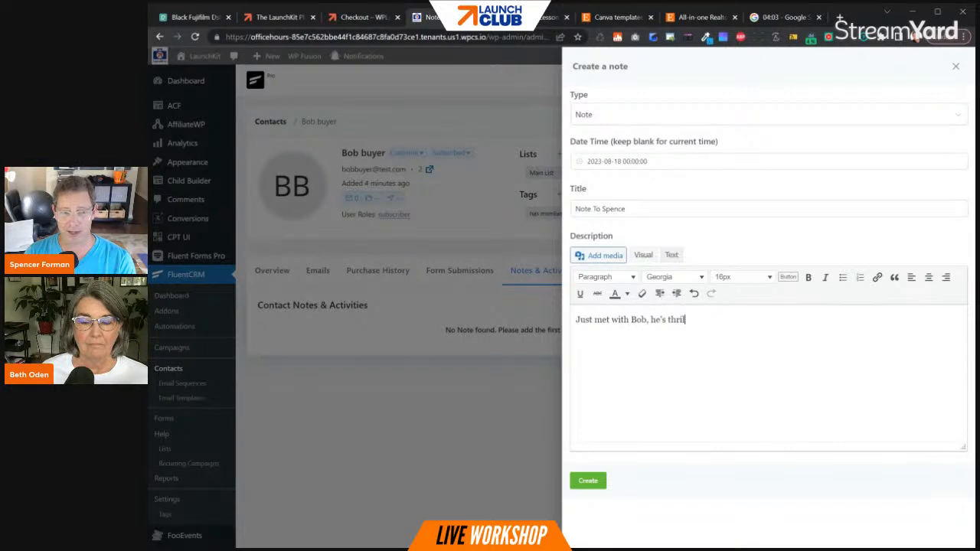
{"action": "type", "text": "led with LaunchKit!"}
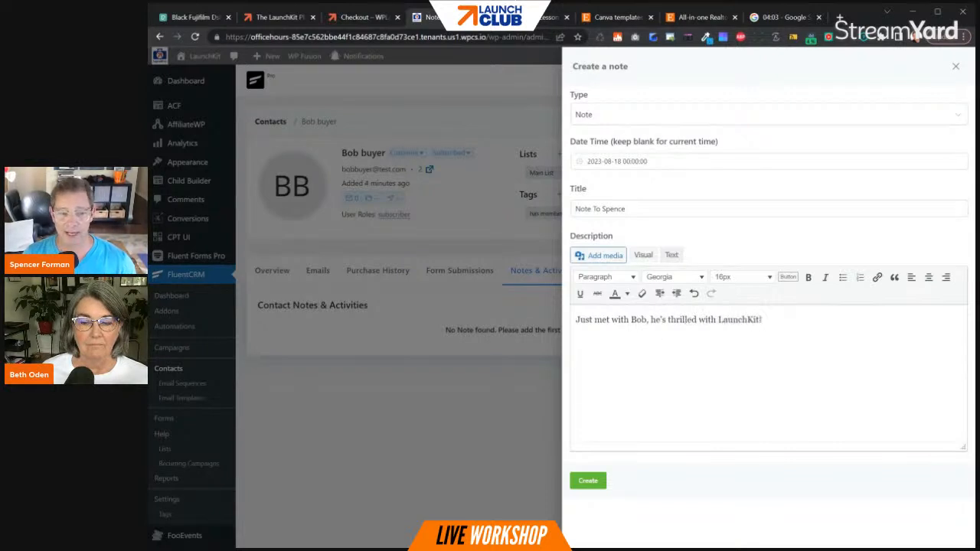
{"action": "left_click", "coordinate": [590, 483]}
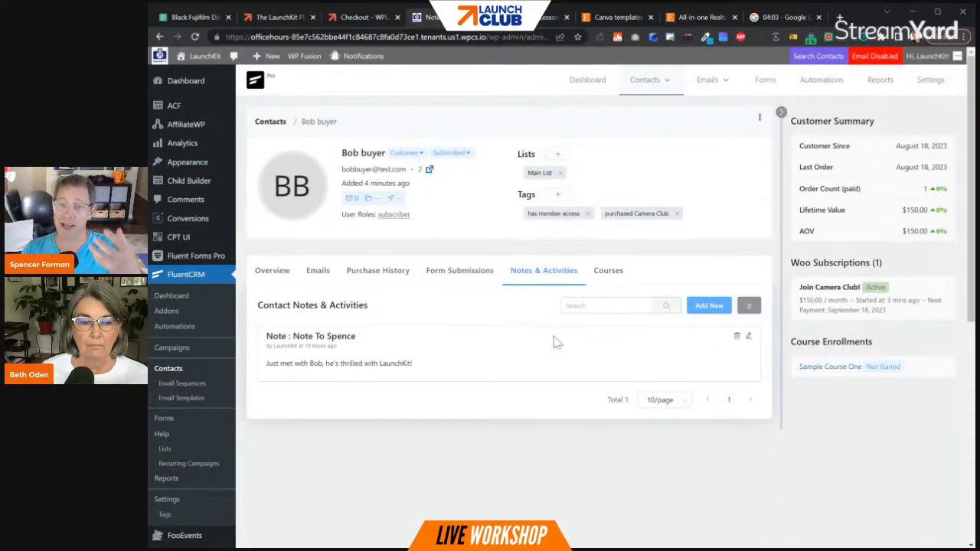
- Check the test buyer's Fluent Forms submissions in the contact profile
{"action": "left_click", "coordinate": [620, 280]}
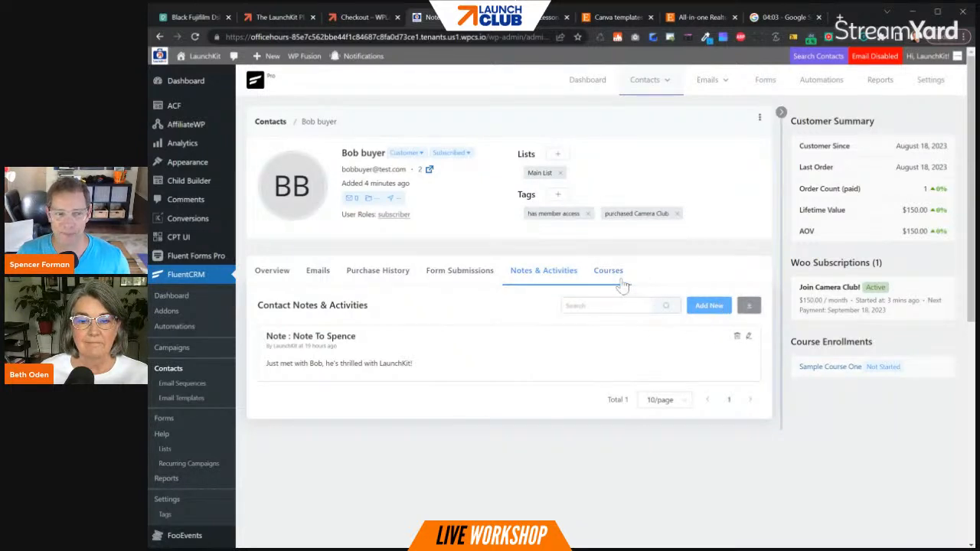
{"action": "left_click", "coordinate": [475, 280]}
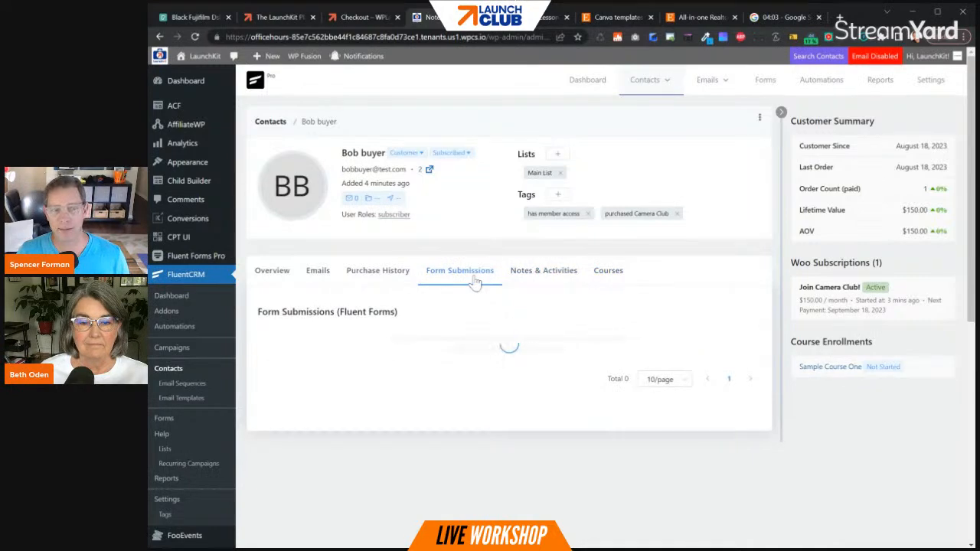
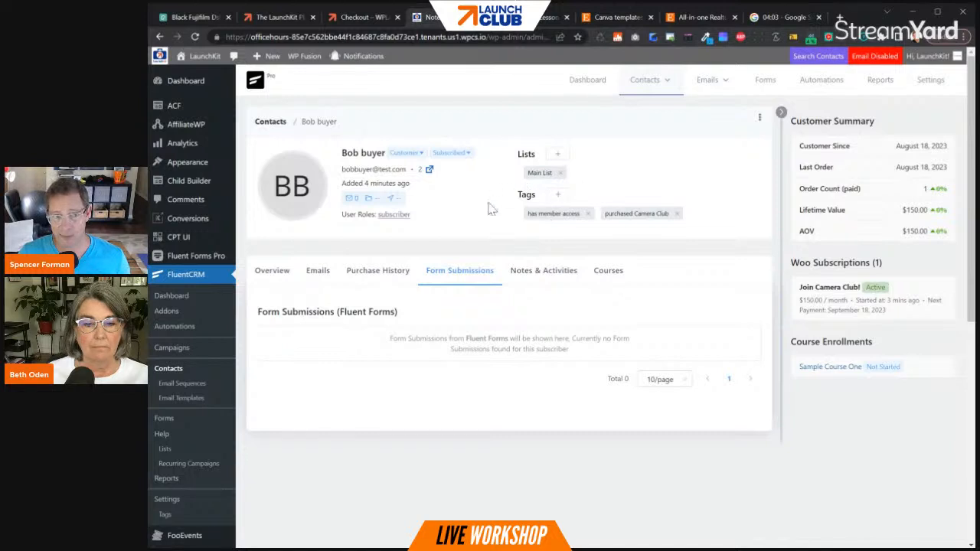
- Start a new automation funnel in FluentCRM with the internal label Email After Joining Camera Club
{"action": "left_click", "coordinate": [819, 81]}
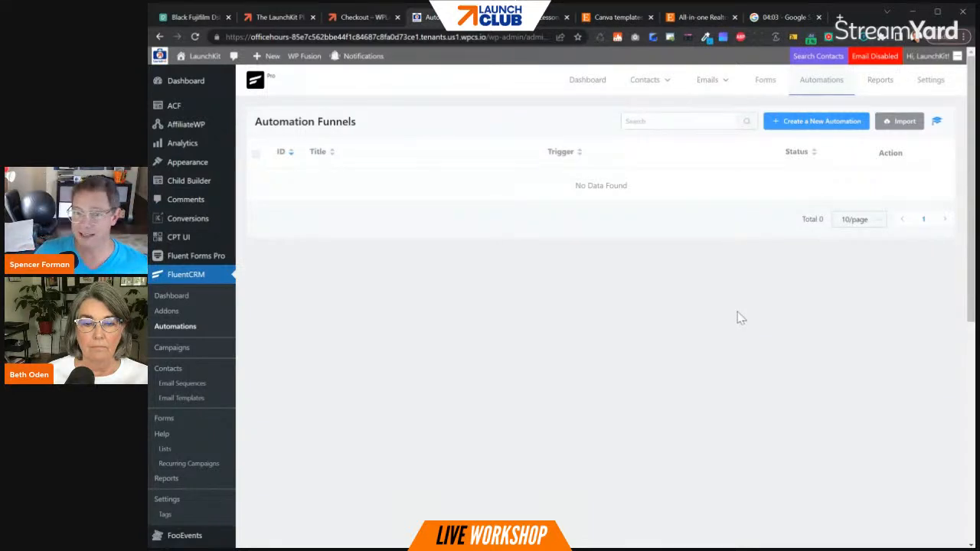
{"action": "left_click", "coordinate": [830, 129]}
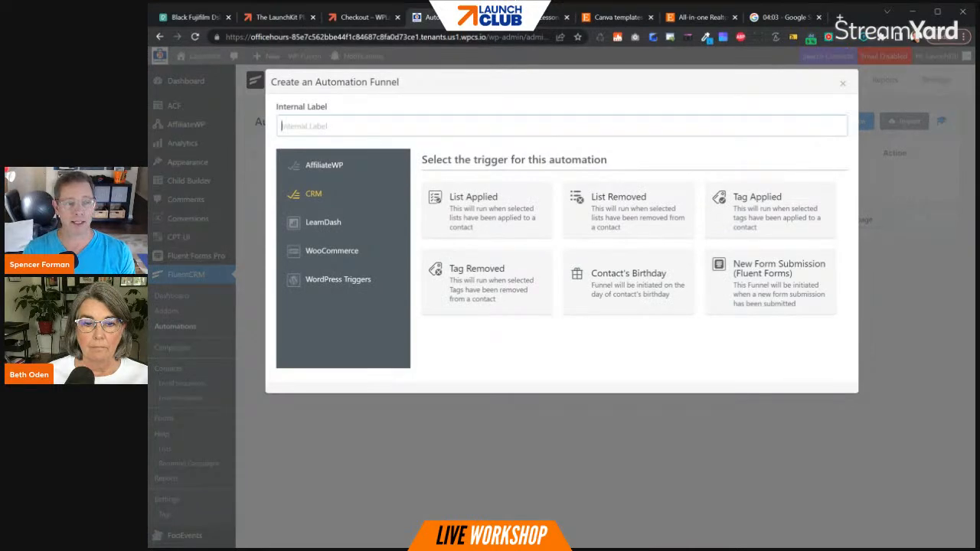
{"action": "type", "text": "Email After Joining Camera Club"}
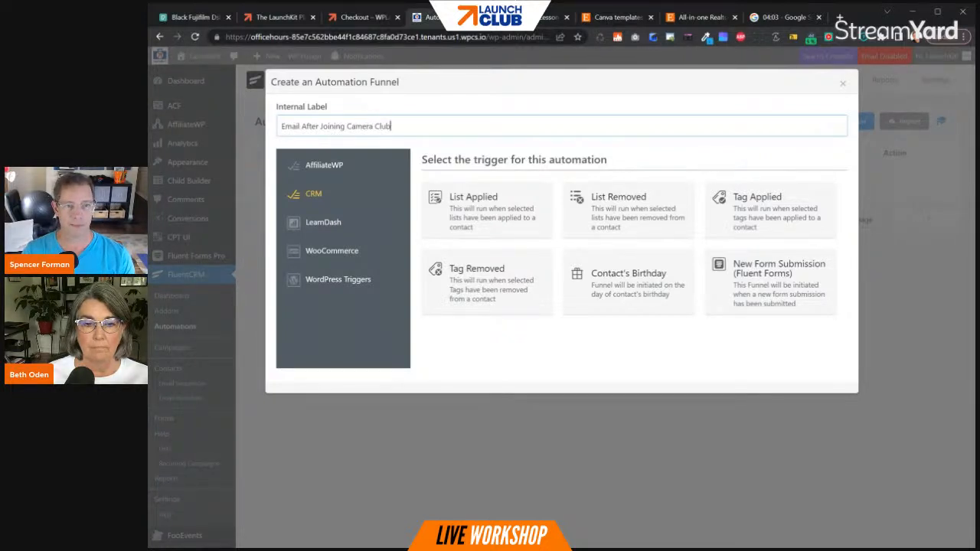
- Reset and restart the Google stopwatch, and return to the automation funnel setup in FluentCRM
{"action": "left_click", "coordinate": [781, 17]}
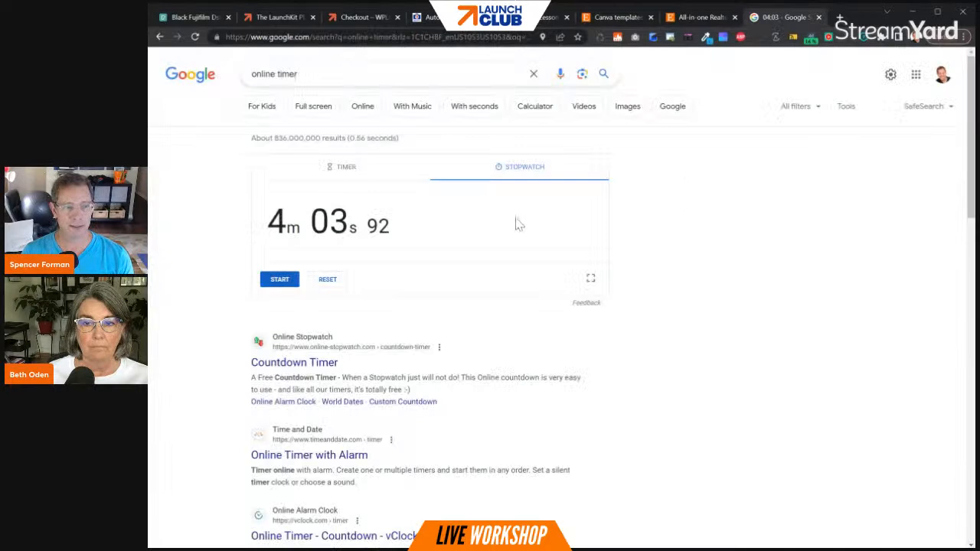
{"action": "left_click", "coordinate": [328, 280]}
{"action": "left_click", "coordinate": [279, 279]}
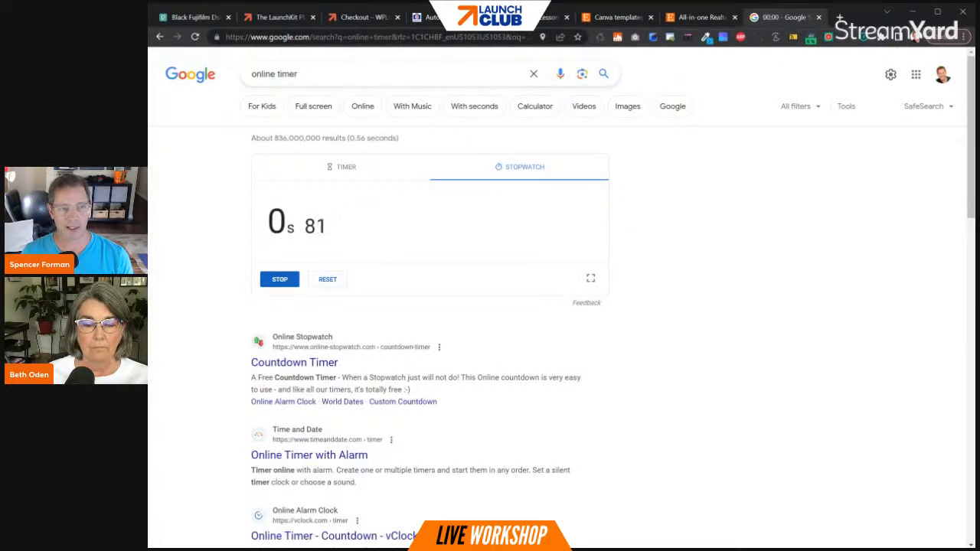
{"action": "left_click", "coordinate": [535, 16]}
{"action": "left_click", "coordinate": [433, 17]}
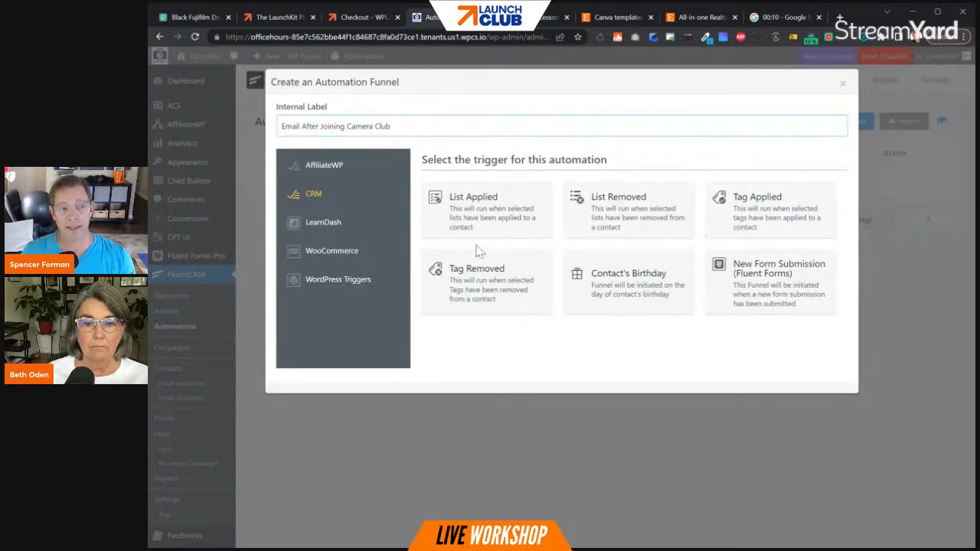
- Look through the WooCommerce and AffiliateWP triggers, and create the automation with the CRM trigger Tag Applied
{"action": "left_click", "coordinate": [333, 253]}
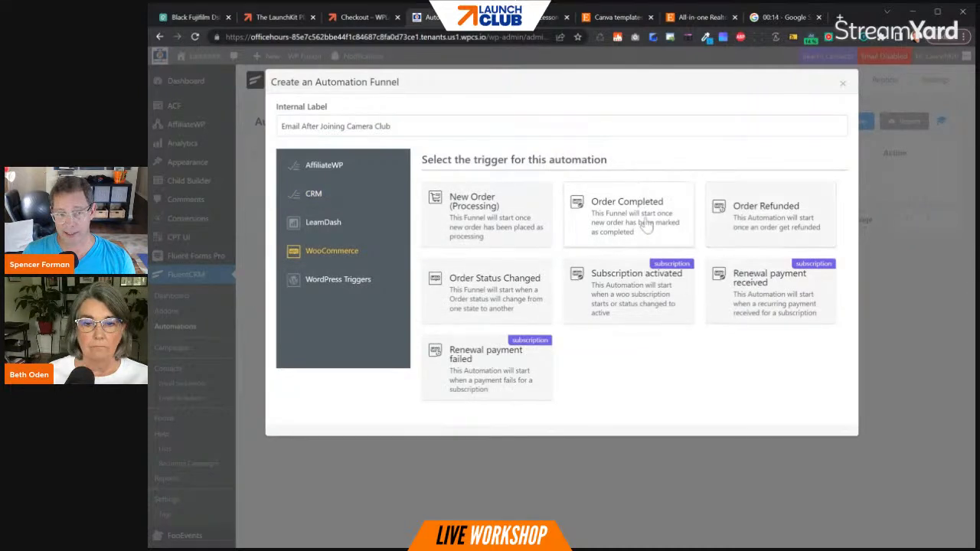
{"action": "left_click", "coordinate": [337, 199]}
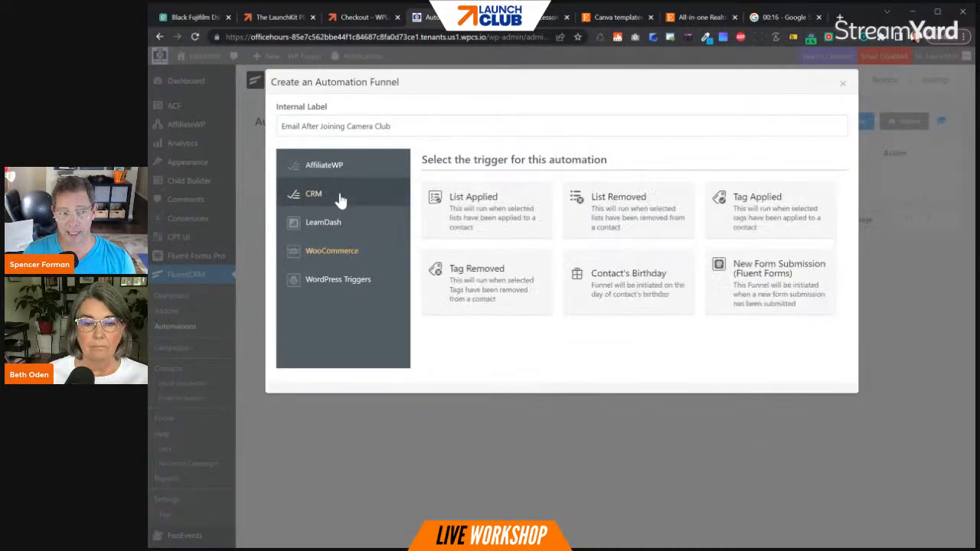
{"action": "left_click", "coordinate": [329, 170]}
{"action": "left_click", "coordinate": [372, 195]}
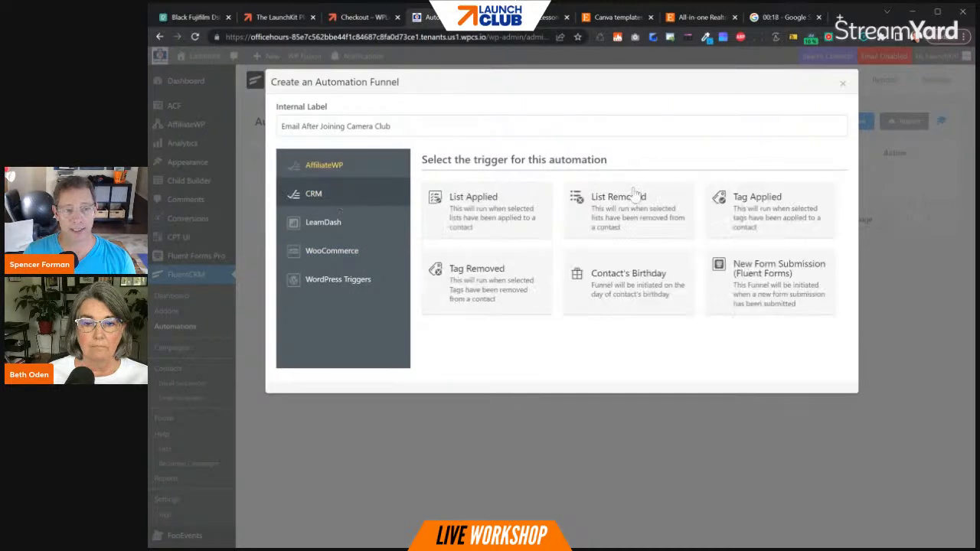
{"action": "left_click", "coordinate": [786, 220]}
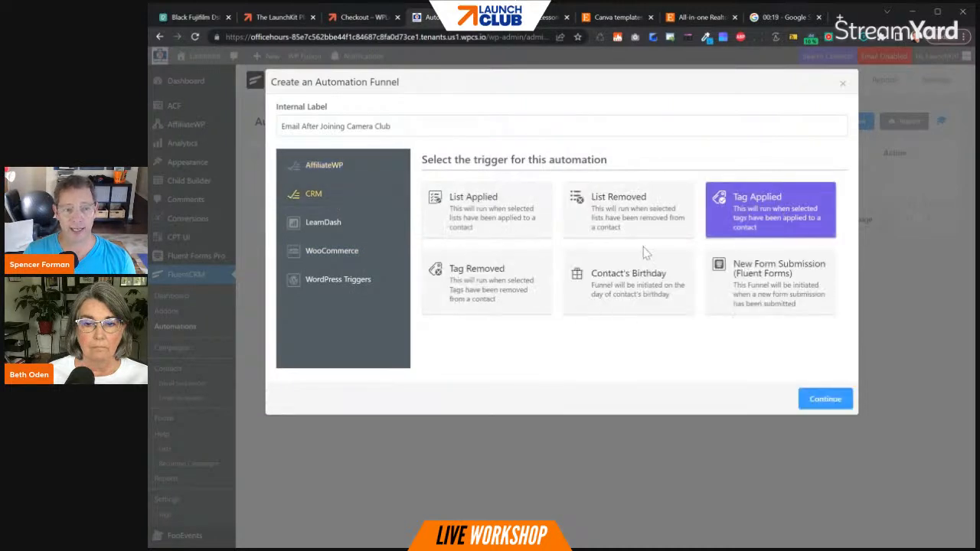
{"action": "left_click", "coordinate": [821, 401]}
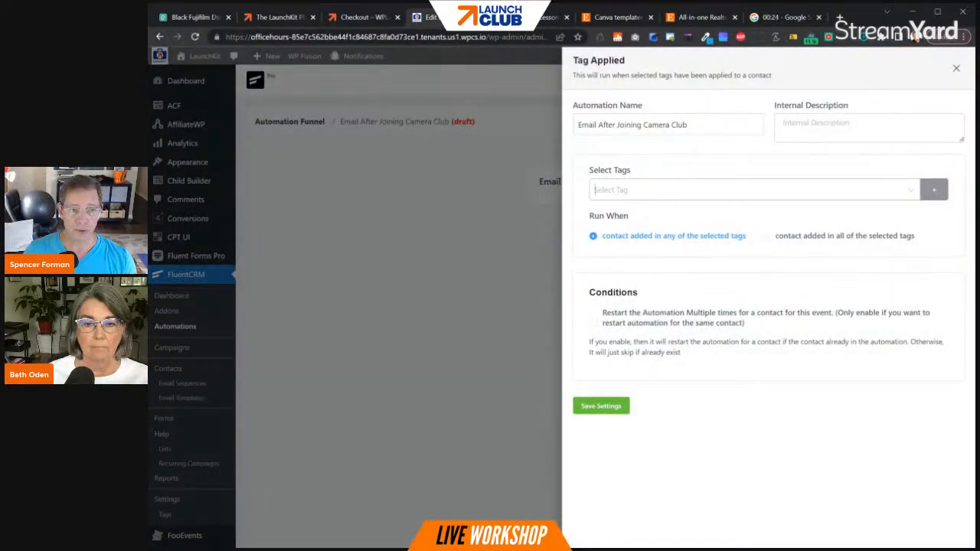
- Set the trigger tag to purchased Camera Club, leave restarting for the same contact off, and save the trigger settings
{"action": "left_click", "coordinate": [612, 189]}
{"action": "left_click", "coordinate": [632, 243]}
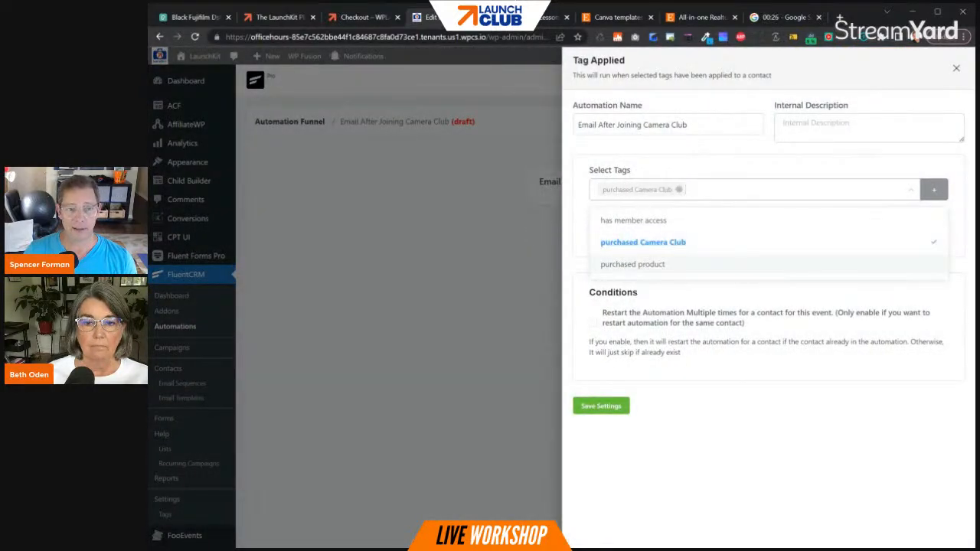
{"action": "left_click", "coordinate": [684, 411]}
{"action": "left_click", "coordinate": [593, 322]}
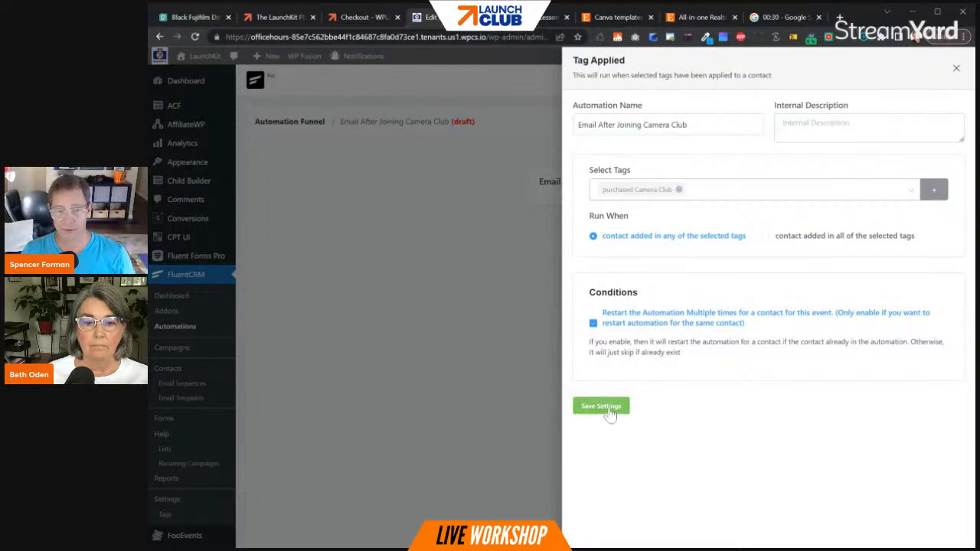
{"action": "left_click", "coordinate": [593, 322]}
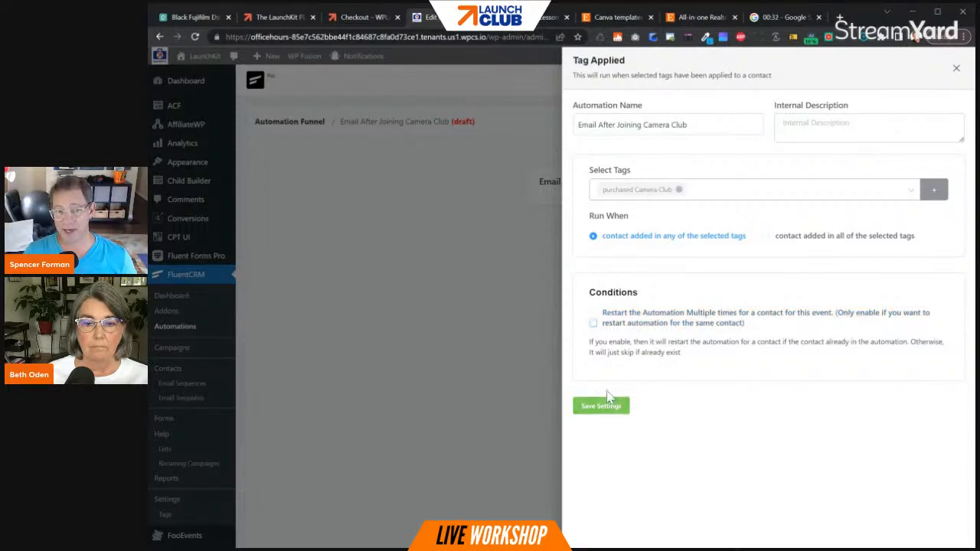
{"action": "left_click", "coordinate": [603, 408]}
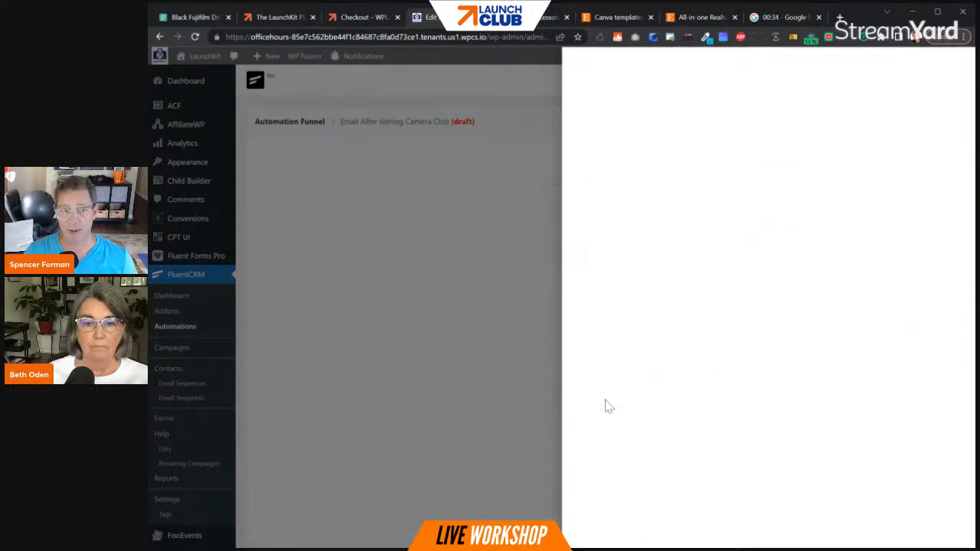
- Add a Send Custom Email action block to the automation after the trigger
{"action": "left_click", "coordinate": [601, 230]}
{"action": "left_click", "coordinate": [659, 207]}
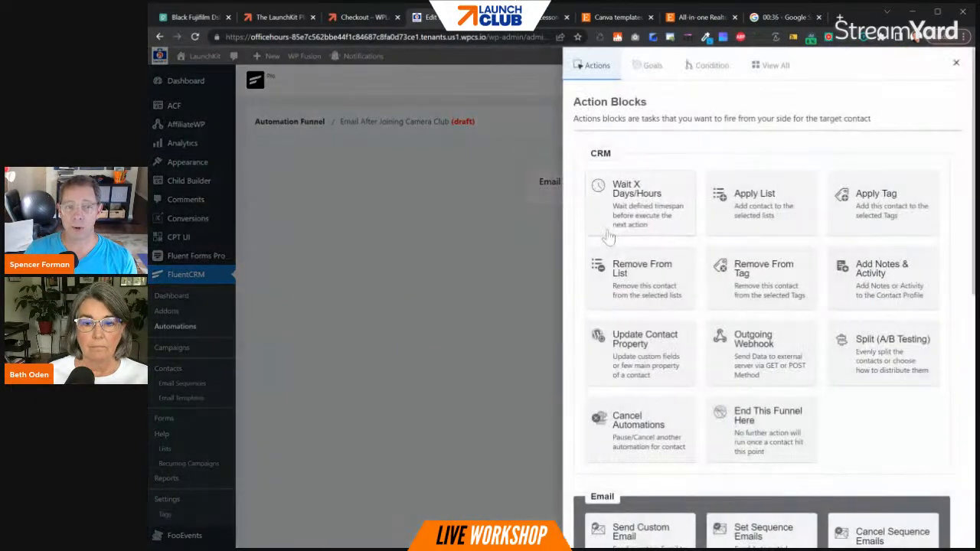
{"action": "scroll", "coordinate": [635, 352], "scroll_direction": "down", "scroll_amount": 2}
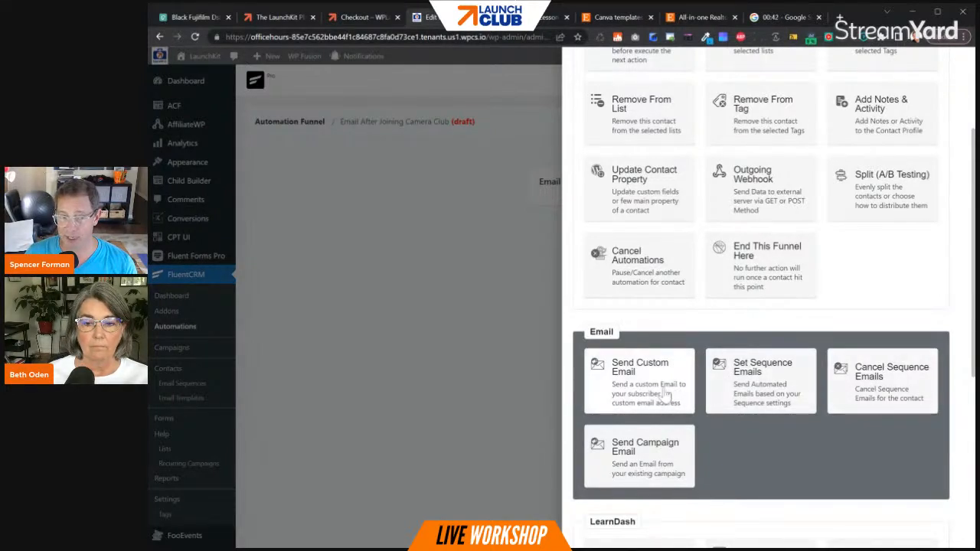
{"action": "left_click", "coordinate": [635, 386]}
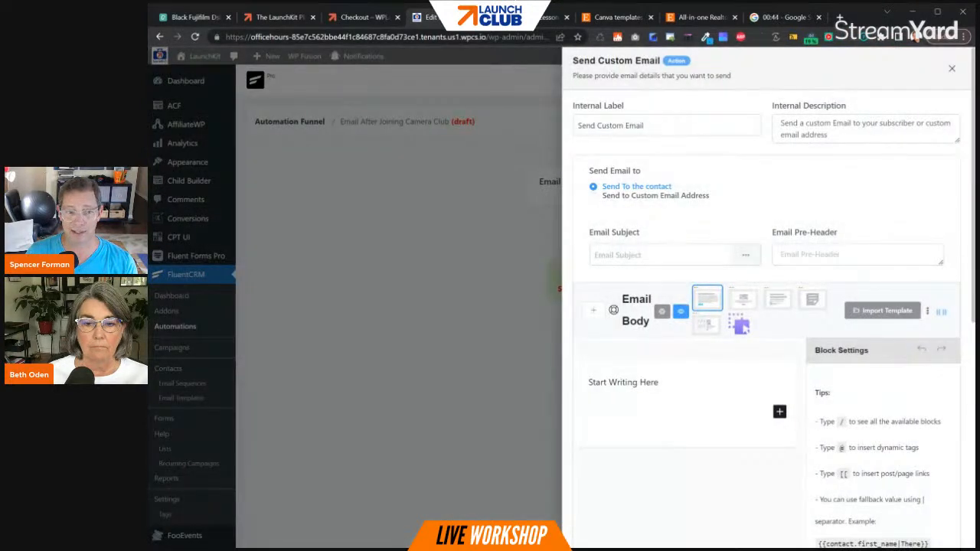
- Set the email subject to "Thanks {{contact.first_name}} for joining camera club!!" using the contact's First Name smartcode
{"action": "type", "text": "Thanks for joining camera club!!"}
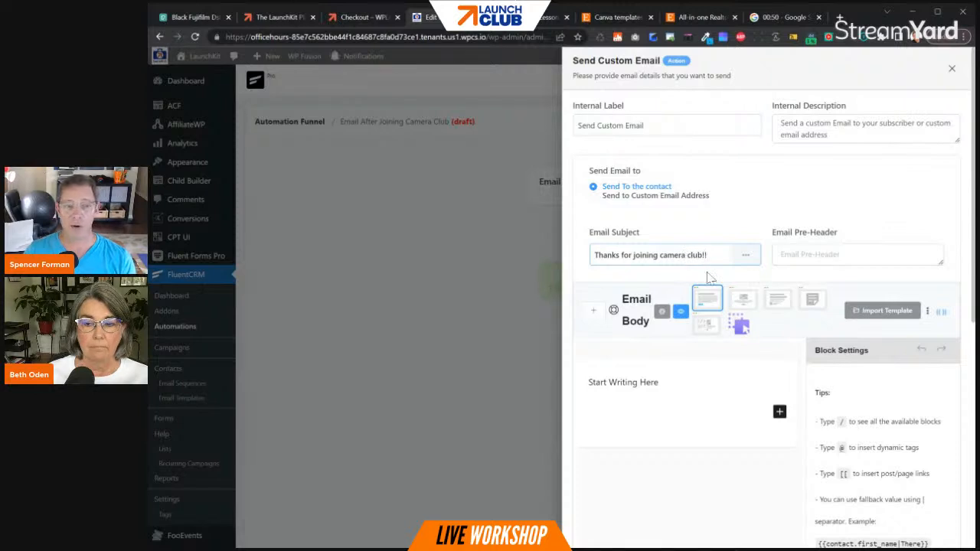
{"action": "left_click", "coordinate": [945, 317]}
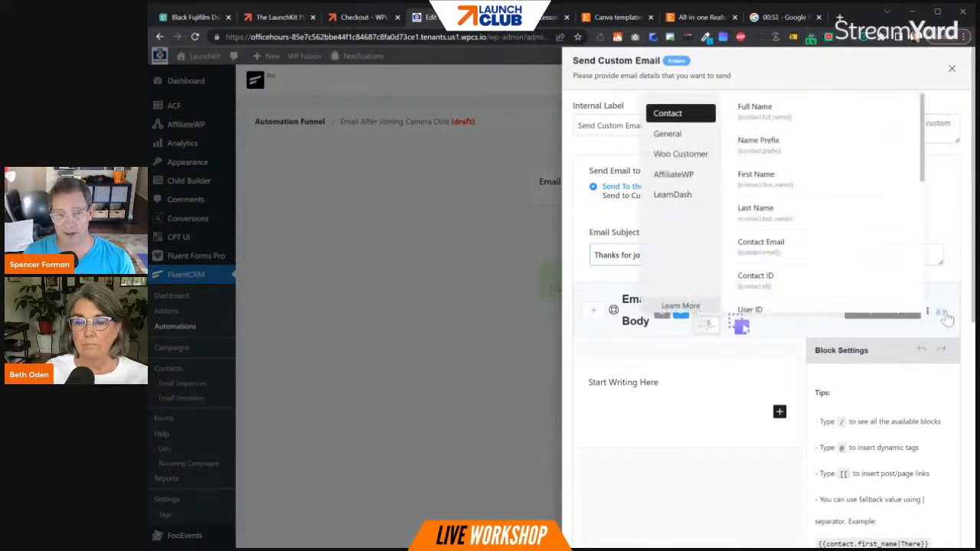
{"action": "left_click", "coordinate": [765, 189]}
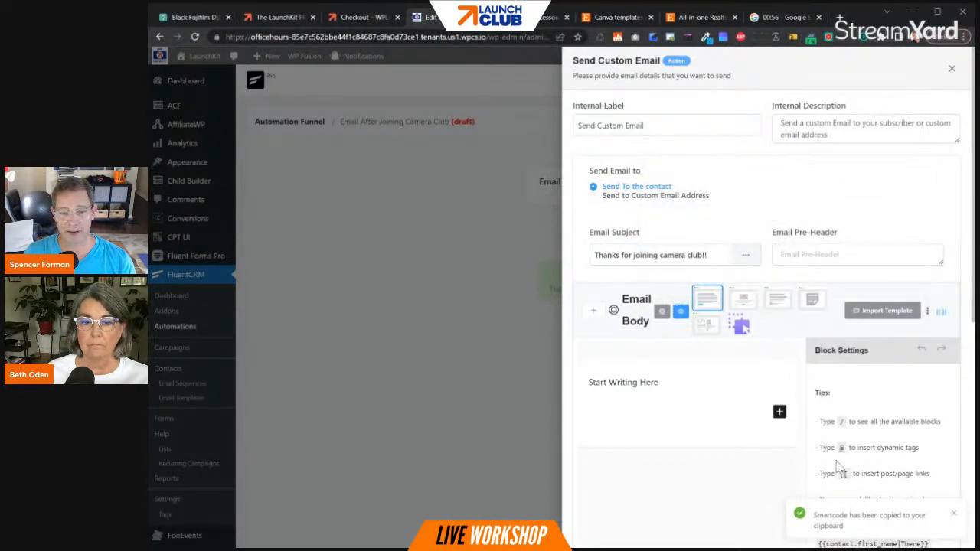
{"action": "left_click", "coordinate": [619, 255]}
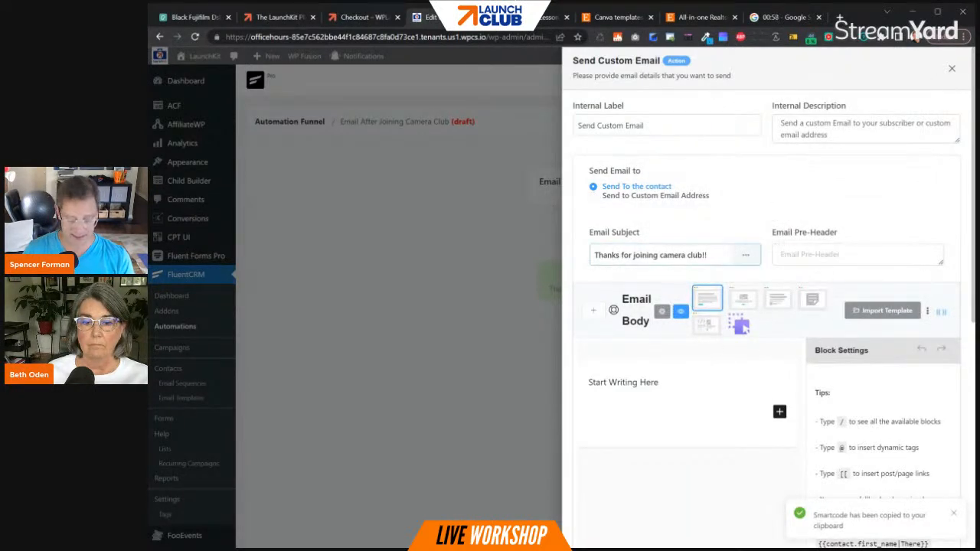
{"action": "type", "text": "{{contact.first_name}}"}
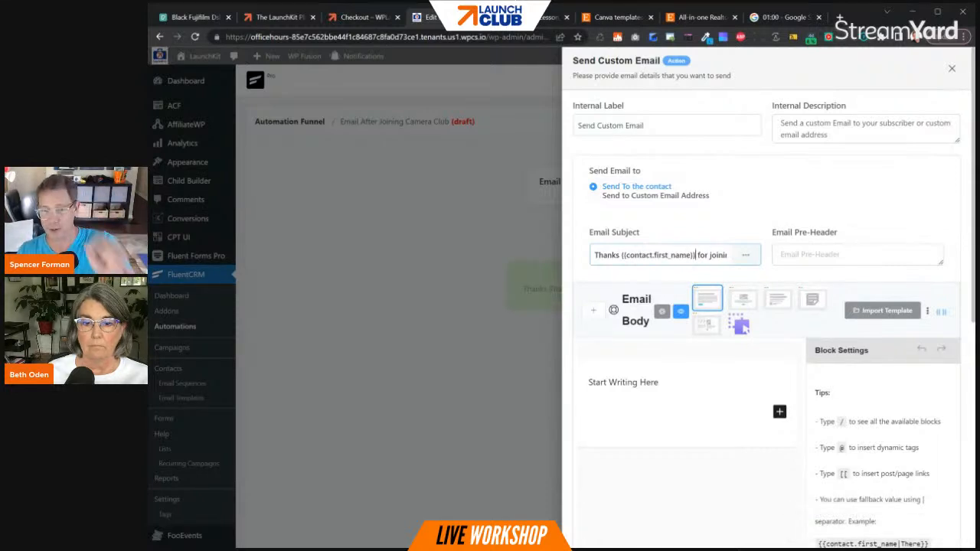
- Replace the placeholder email body with the greeting "Hi {{contact.first_name}}," and a second paragraph "Thank for joining Camera Club"
{"action": "left_click", "coordinate": [659, 383]}
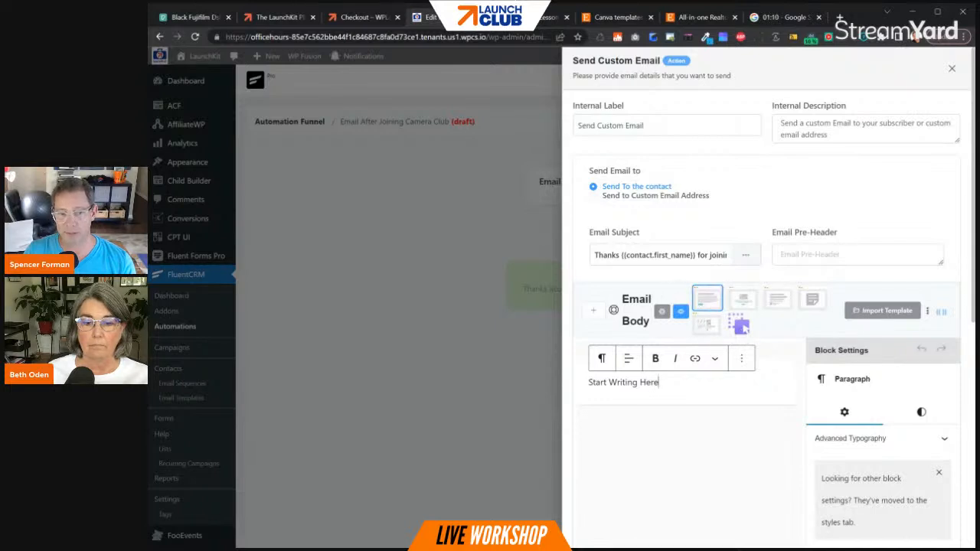
{"action": "left_click", "coordinate": [596, 313]}
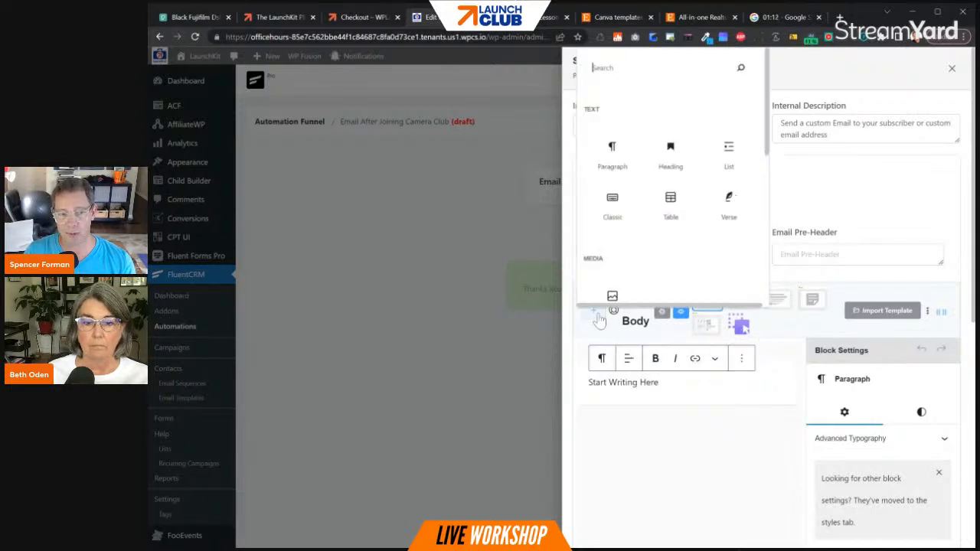
{"action": "left_click_drag", "start_coordinate": [660, 382], "coordinate": [587, 382]}
{"action": "type", "text": "H"}
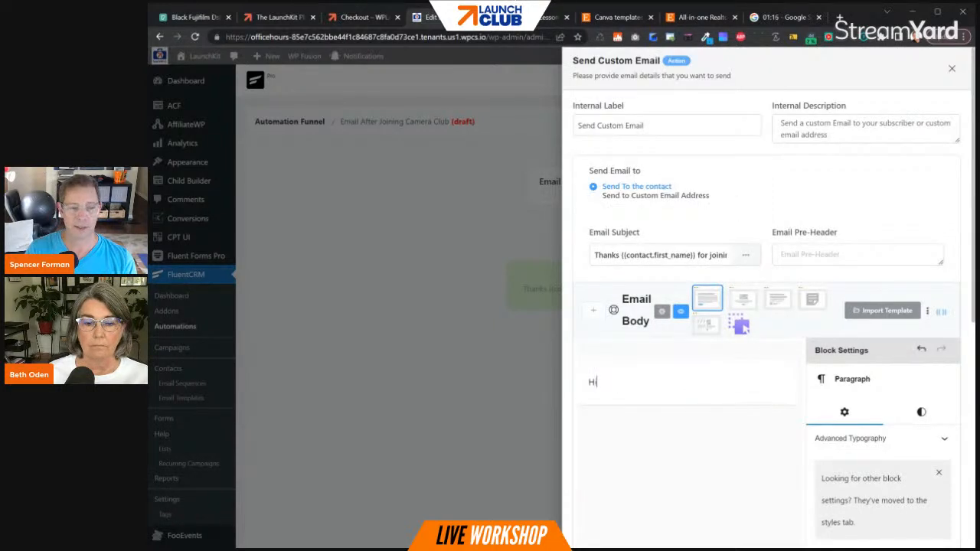
{"action": "type", "text": "i"}
{"action": "type", "text": "{{contact.first_name}}"}
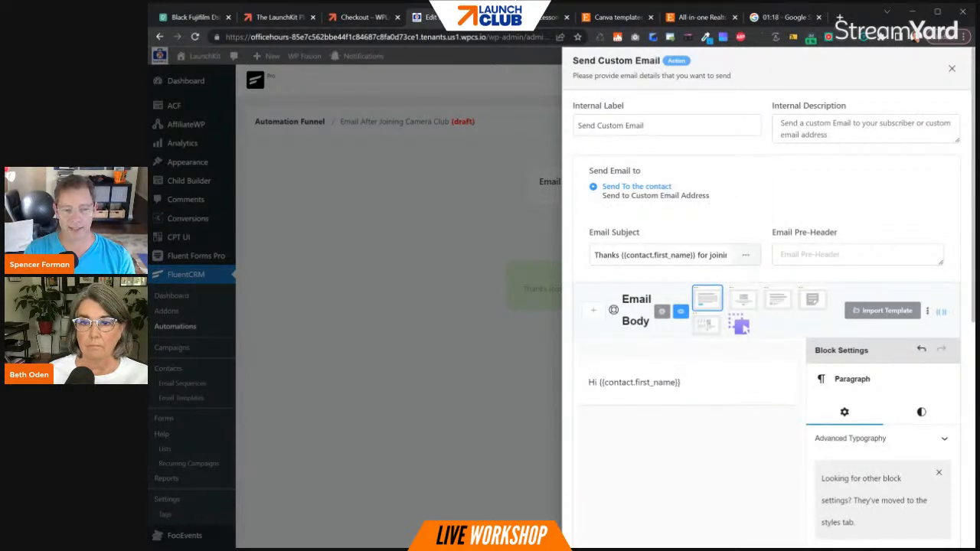
{"action": "type", "text": ","}
{"action": "key", "text": "Return"}
{"action": "type", "text": "Thank for joining Camera Club"}
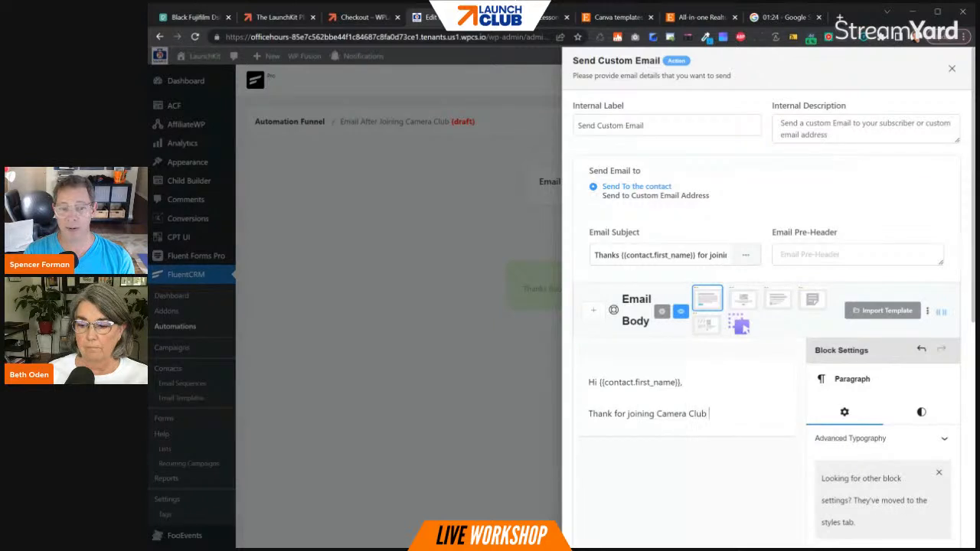
- Examine the Woo Customer and General smartcodes available for the email body
{"action": "left_click", "coordinate": [940, 312]}
{"action": "left_click", "coordinate": [693, 156]}
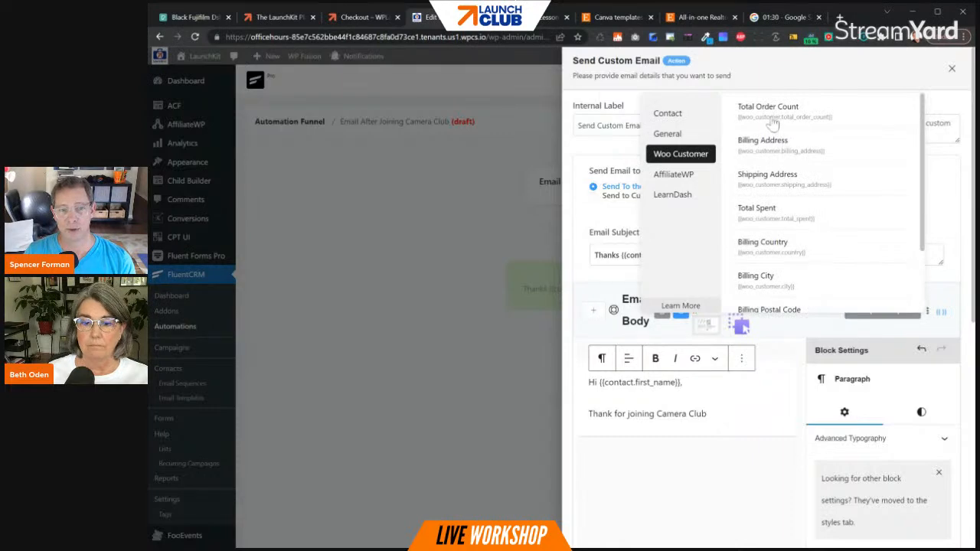
{"action": "scroll", "coordinate": [778, 168], "scroll_direction": "down", "scroll_amount": 3}
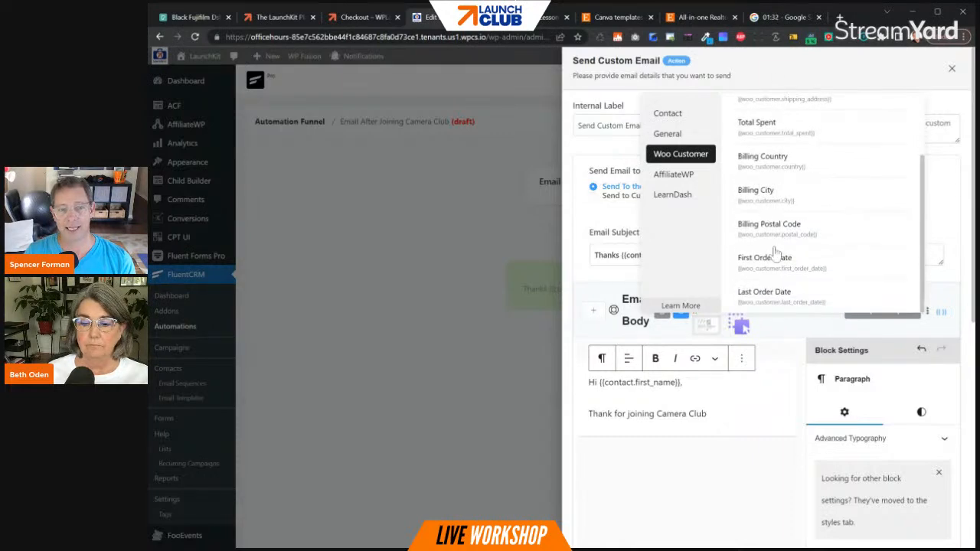
{"action": "scroll", "coordinate": [775, 237], "scroll_direction": "up", "scroll_amount": 1}
{"action": "scroll", "coordinate": [775, 237], "scroll_direction": "up", "scroll_amount": 3}
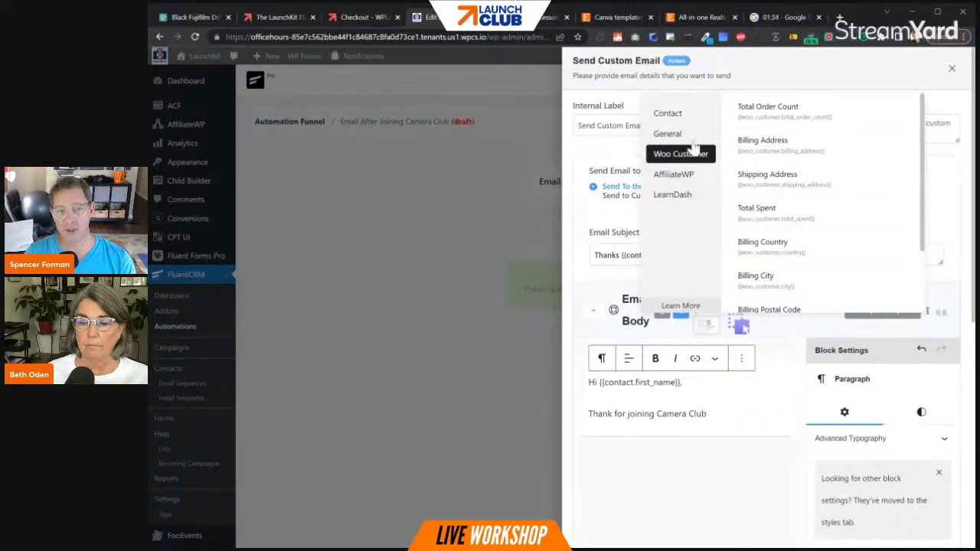
{"action": "left_click", "coordinate": [667, 134]}
{"action": "scroll", "coordinate": [794, 191], "scroll_direction": "down", "scroll_amount": 2}
{"action": "scroll", "coordinate": [794, 191], "scroll_direction": "down", "scroll_amount": 5}
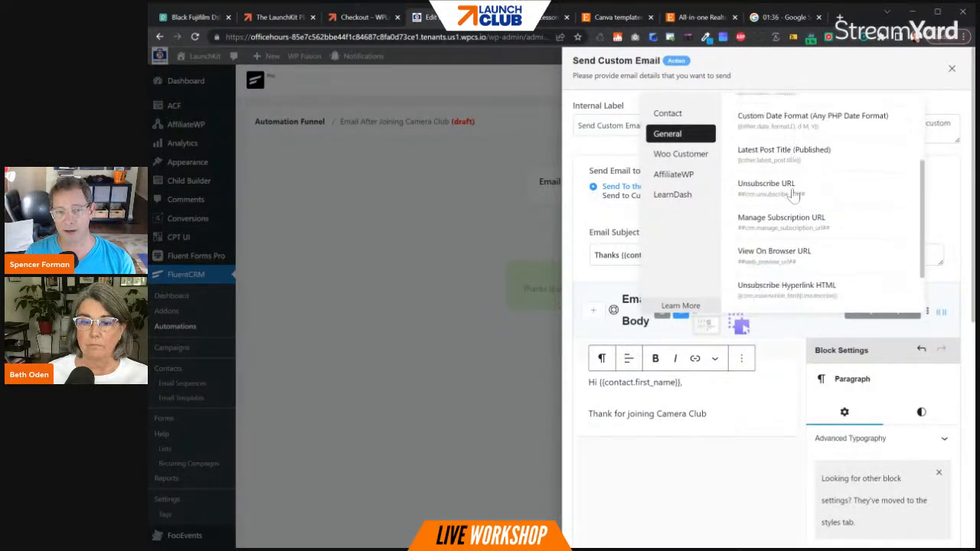
- Extend the email body's second paragraph with ", please ask if you have any questions!" and add a sign-off line with the sender's name
{"action": "left_click", "coordinate": [731, 433]}
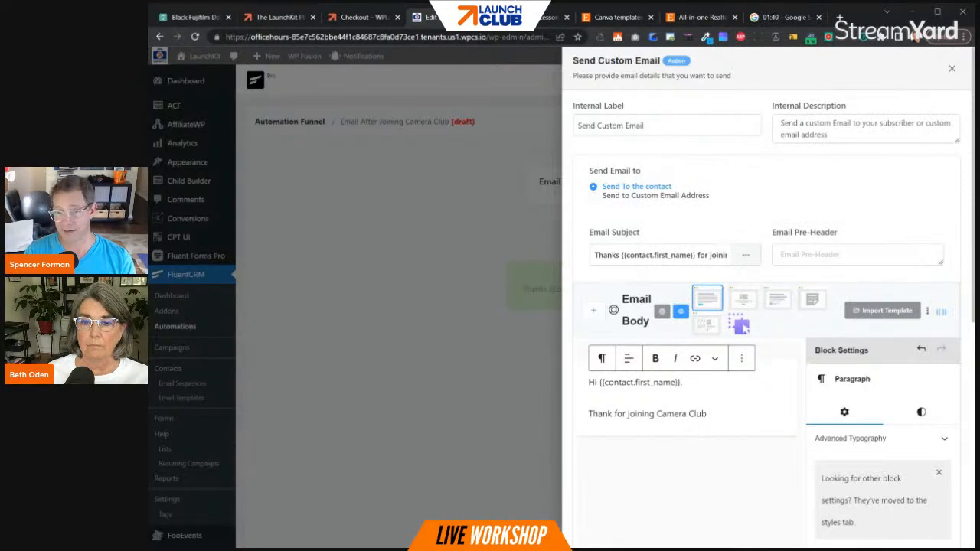
{"action": "key", "text": "BackSpace"}
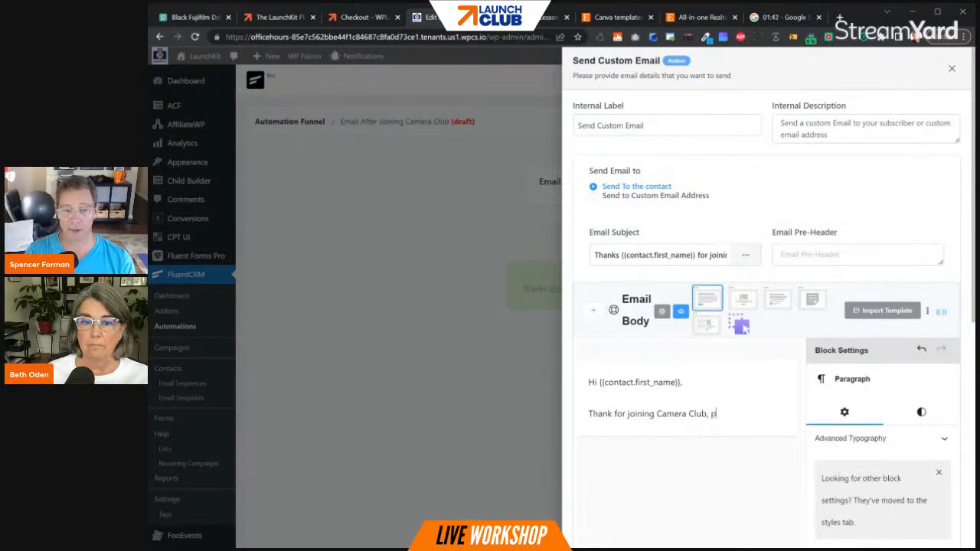
{"action": "type", "text": ", please ask if you"}
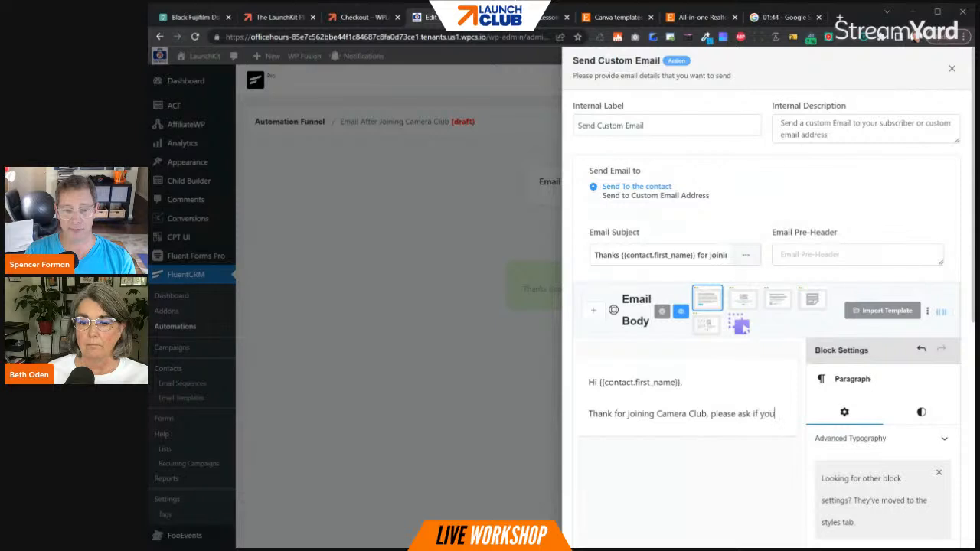
{"action": "type", "text": " have any questi"}
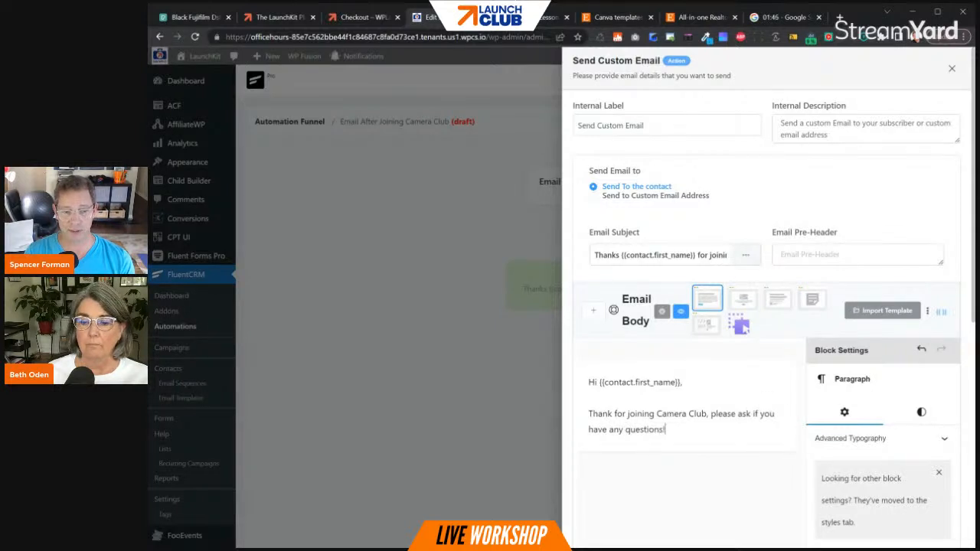
{"action": "type", "text": "ons!"}
{"action": "key", "text": "Return"}
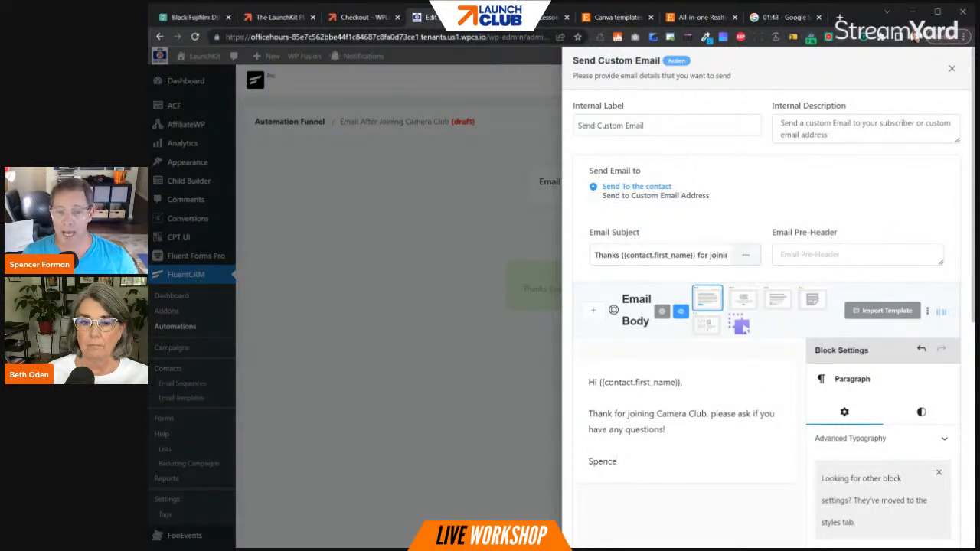
- Save the email as a reusable template with a name starting "Welcome Email For Prod"
{"action": "left_click", "coordinate": [928, 312]}
{"action": "left_click", "coordinate": [903, 349]}
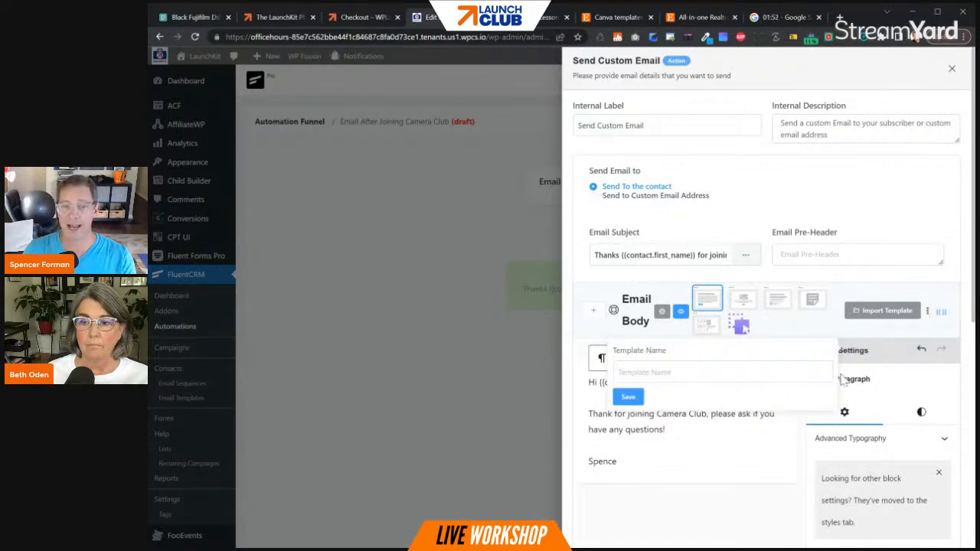
{"action": "left_click", "coordinate": [623, 372]}
{"action": "type", "text": "Welcome Email For Product"}
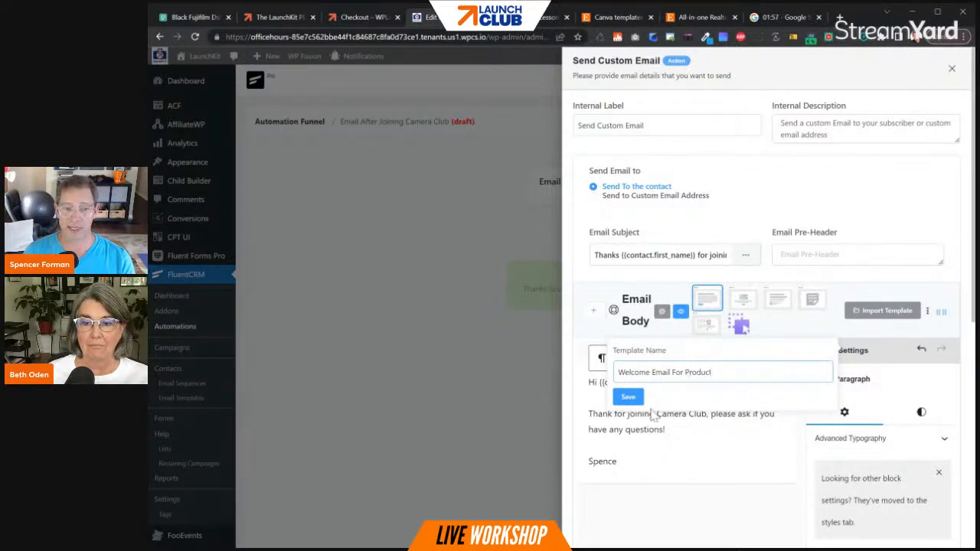
{"action": "left_click", "coordinate": [628, 396]}
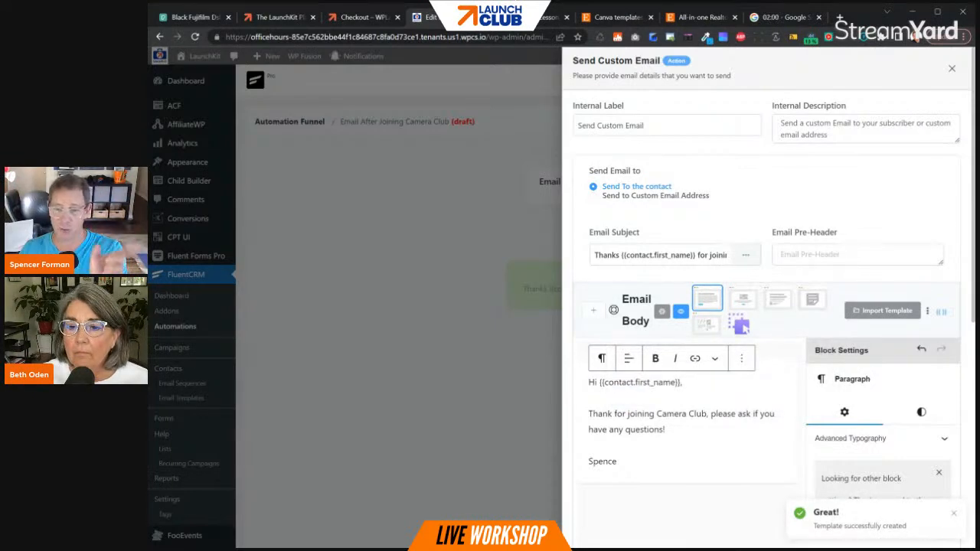
- Make "Camera Club" bold in the email body, and save the action with the internal label "Welcome To Camera club"
{"action": "left_click_drag", "start_coordinate": [707, 414], "coordinate": [655, 413]}
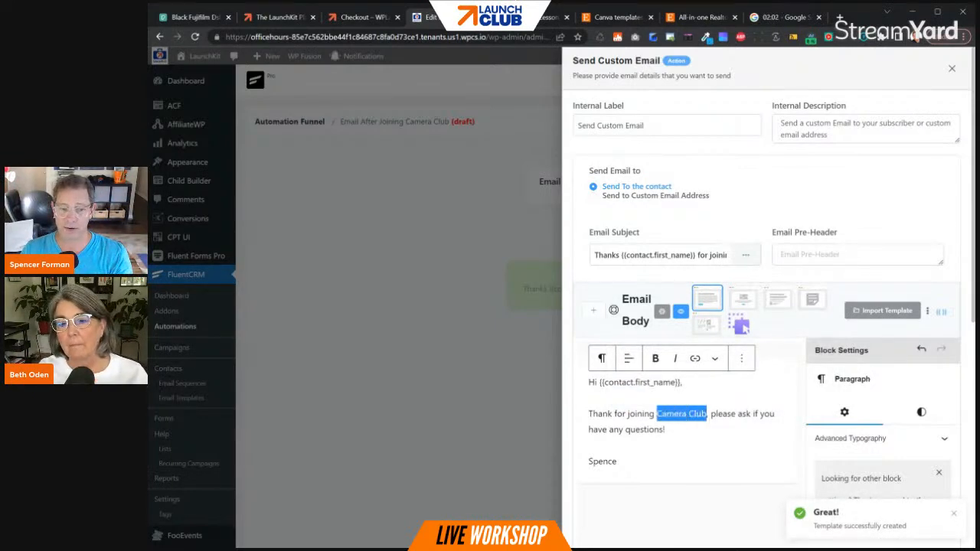
{"action": "left_click", "coordinate": [655, 358]}
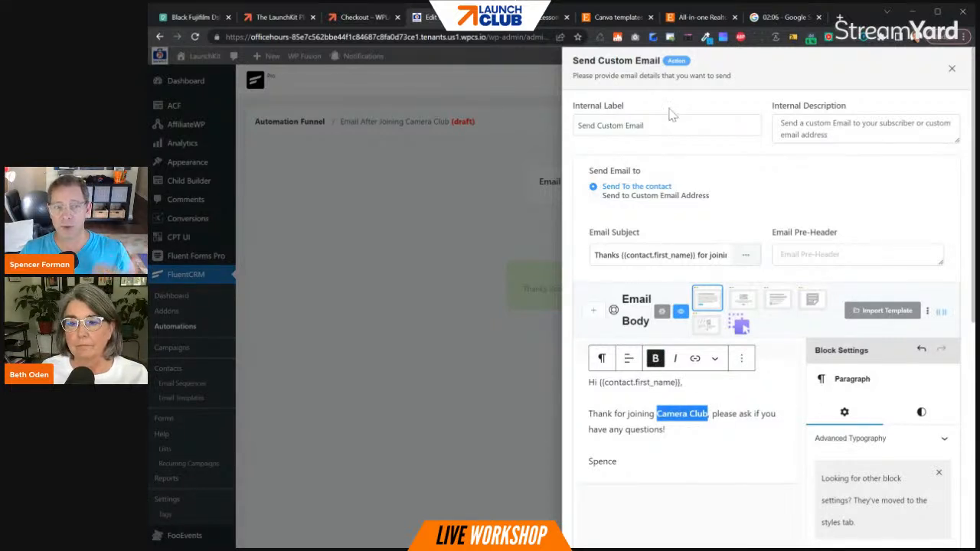
{"action": "left_click_drag", "start_coordinate": [644, 126], "coordinate": [577, 126]}
{"action": "type", "text": "Welcome To Camera club"}
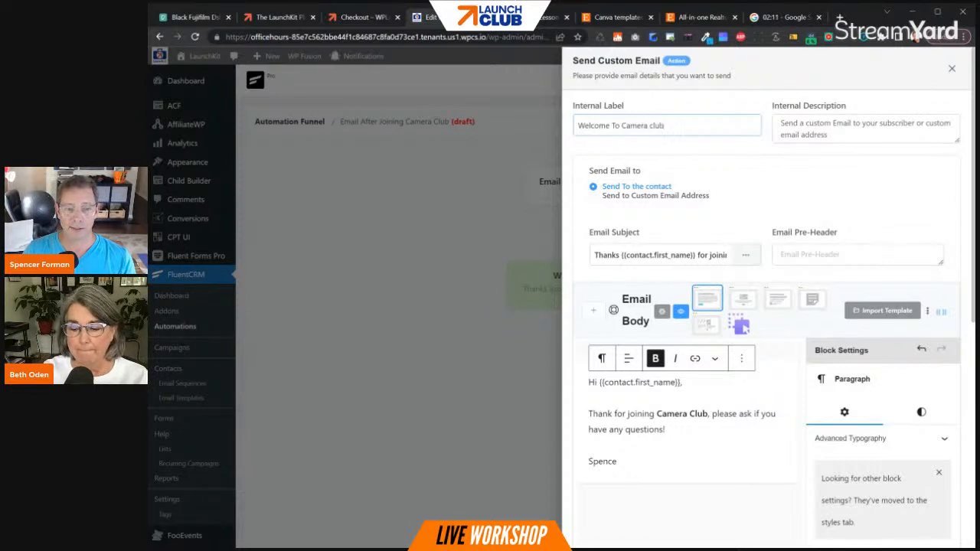
{"action": "scroll", "coordinate": [890, 372], "scroll_direction": "down", "scroll_amount": 5}
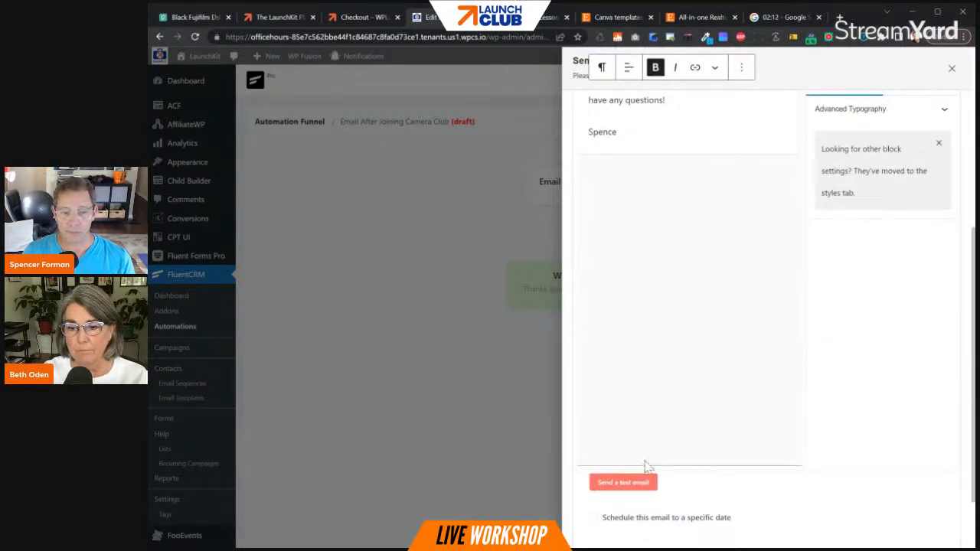
{"action": "scroll", "coordinate": [617, 459], "scroll_direction": "down", "scroll_amount": 2}
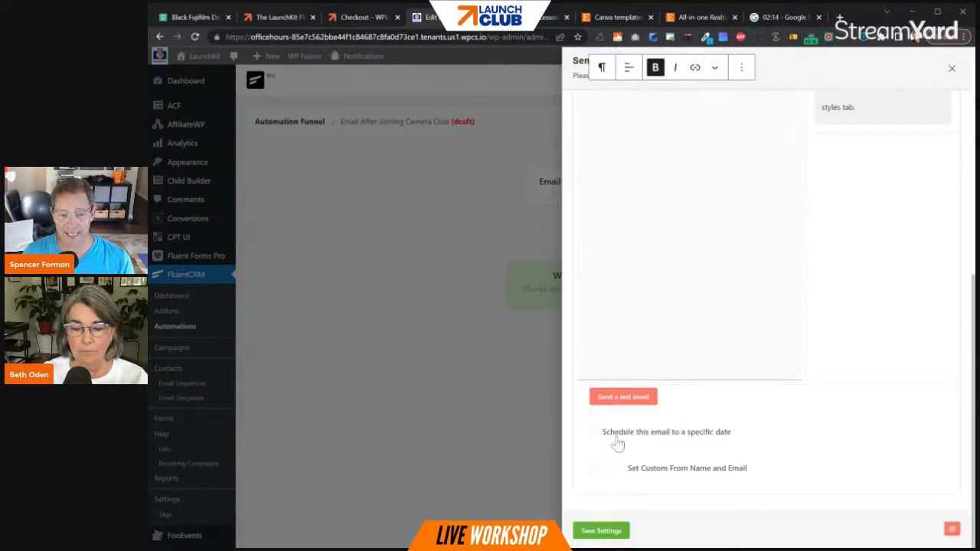
{"action": "left_click", "coordinate": [604, 529]}
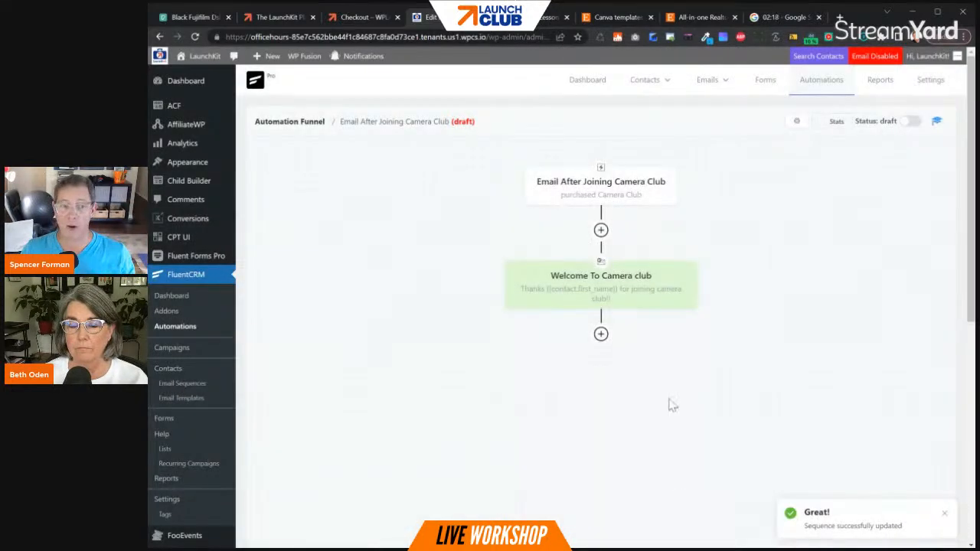
- Add an End This Funnel Here action after the welcome email and save its settings
{"action": "left_click", "coordinate": [601, 334]}
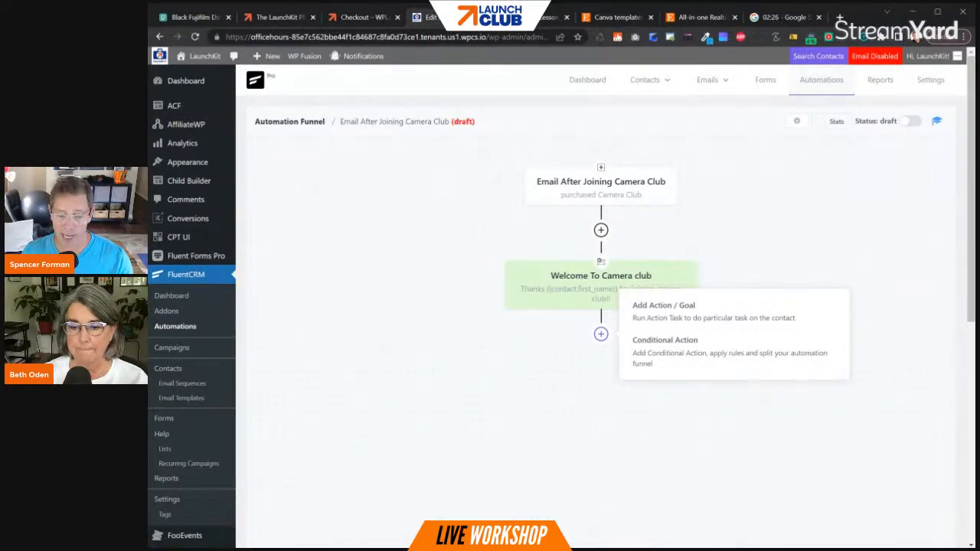
{"action": "left_click", "coordinate": [601, 337]}
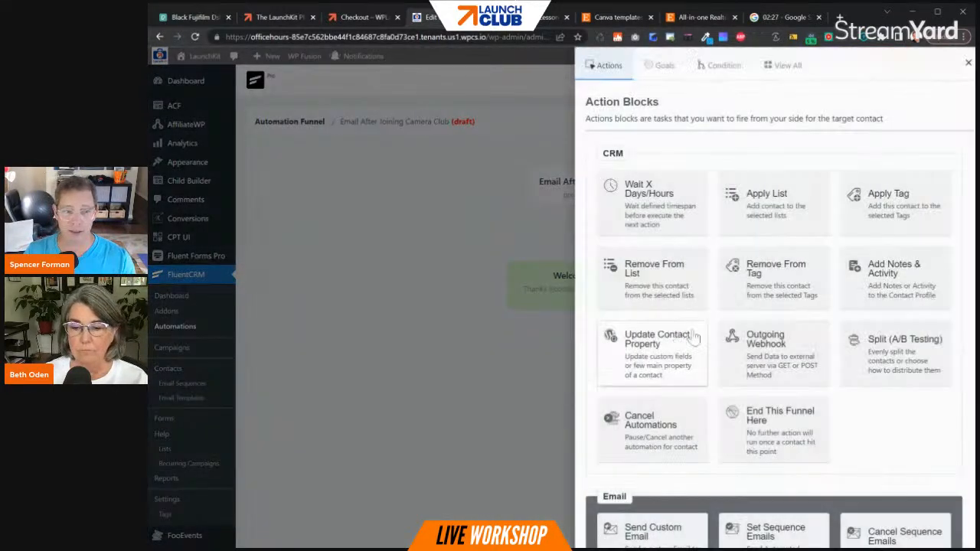
{"action": "scroll", "coordinate": [748, 182], "scroll_direction": "down", "scroll_amount": 7}
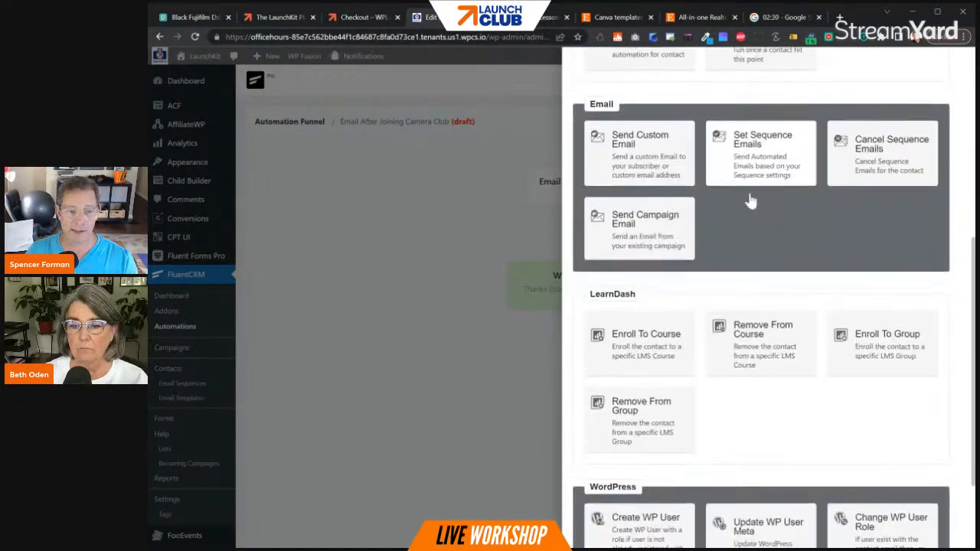
{"action": "scroll", "coordinate": [835, 228], "scroll_direction": "up", "scroll_amount": 4}
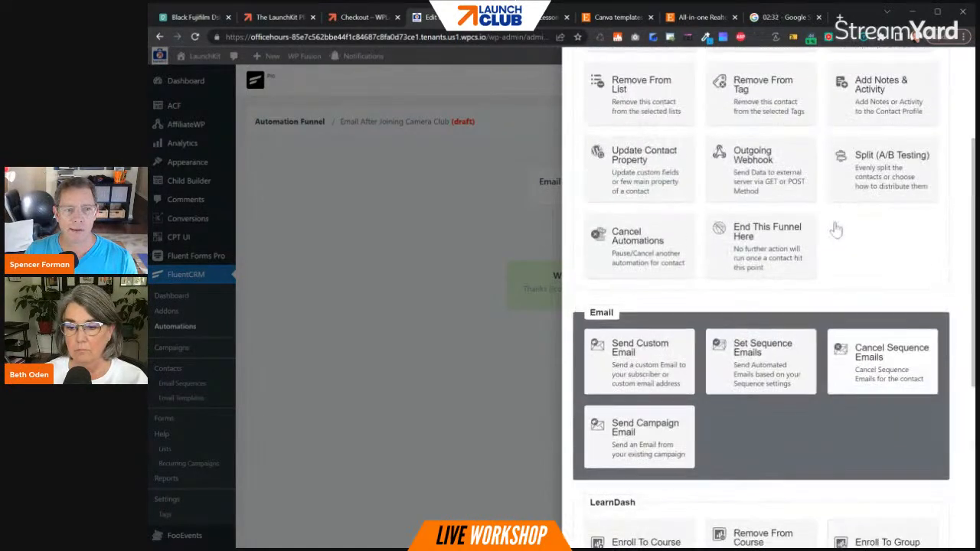
{"action": "scroll", "coordinate": [836, 228], "scroll_direction": "up", "scroll_amount": 3}
{"action": "scroll", "coordinate": [835, 228], "scroll_direction": "down", "scroll_amount": 3}
{"action": "left_click", "coordinate": [756, 264]}
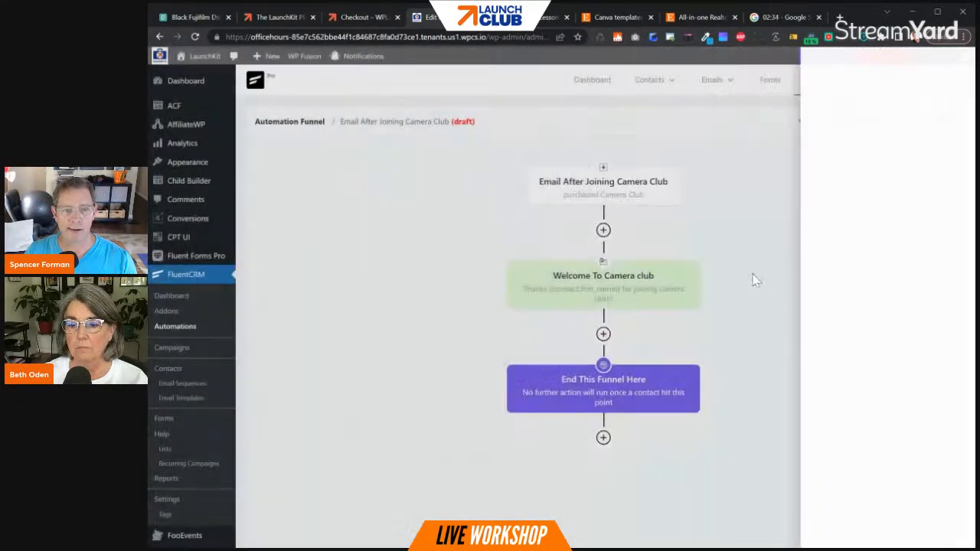
{"action": "left_click", "coordinate": [593, 182]}
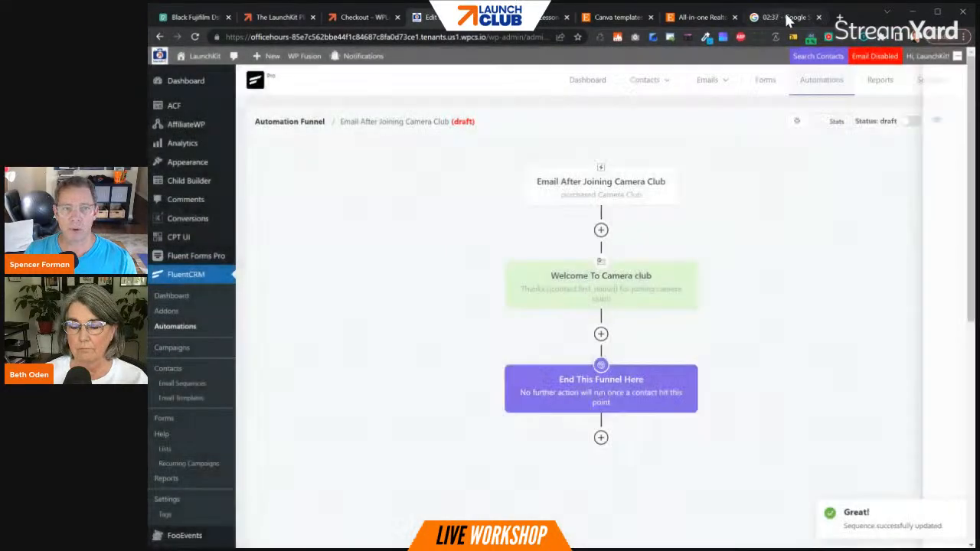
- Switch to the Google online timer page and stop the running stopwatch
{"action": "left_click", "coordinate": [789, 18]}
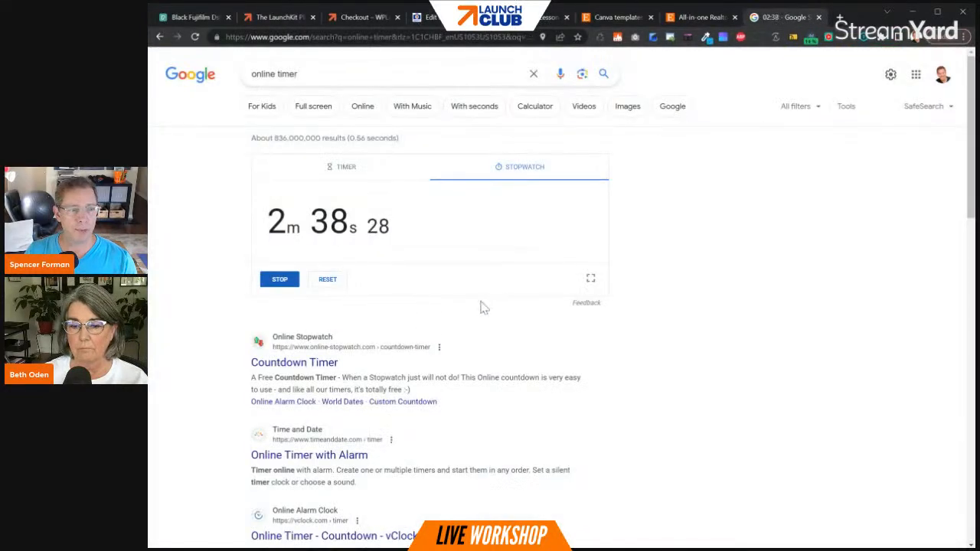
{"action": "left_click", "coordinate": [278, 286]}
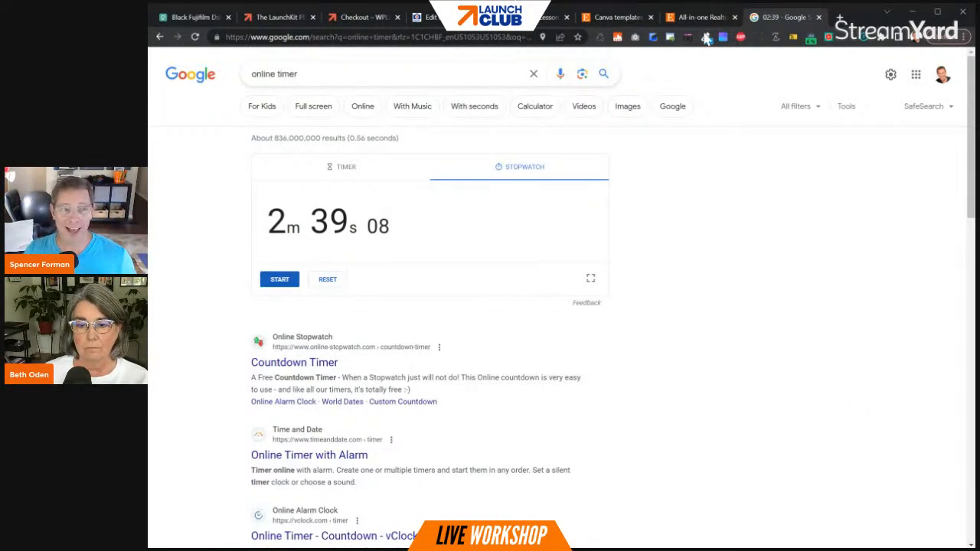
- Return to the FluentCRM automation, publish it, and display the statistics on its blocks
{"action": "left_click", "coordinate": [450, 18]}
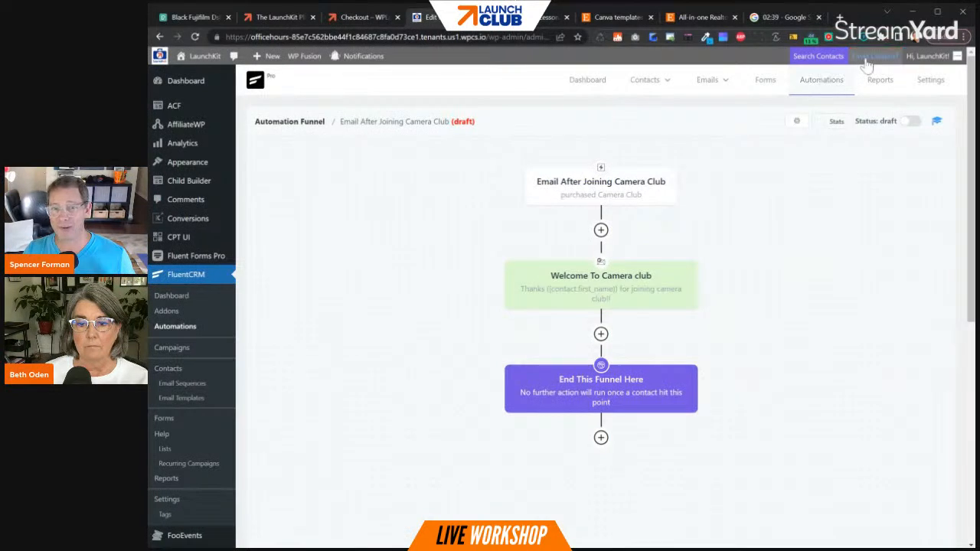
{"action": "left_click", "coordinate": [909, 124]}
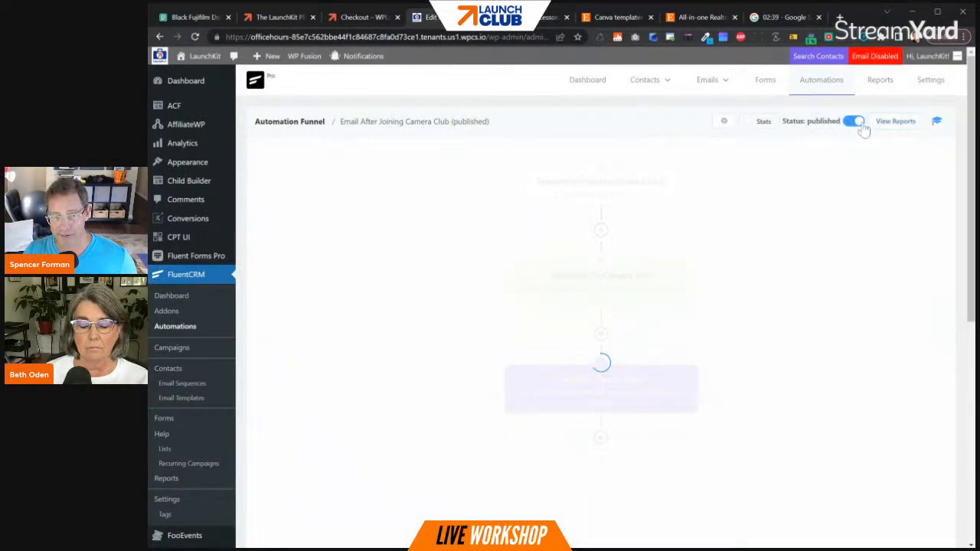
{"action": "left_click", "coordinate": [747, 126]}
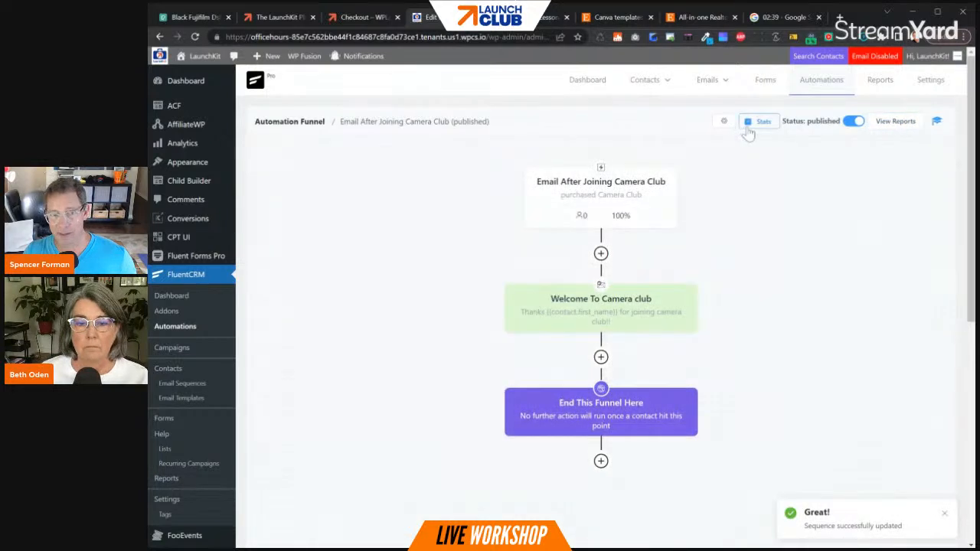
- Open the camera club buyer's contact record and remove the "purchased Camera Club" tag
{"action": "left_click", "coordinate": [651, 90]}
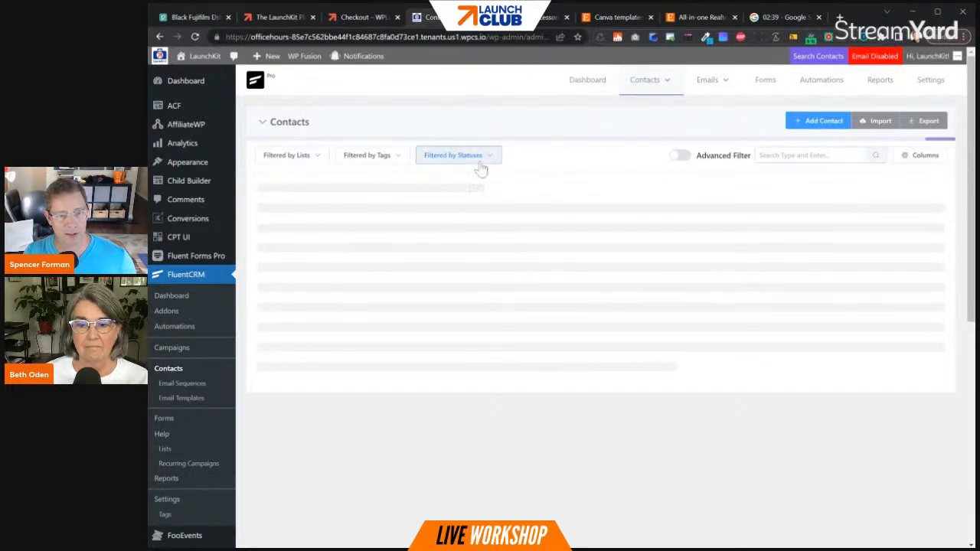
{"action": "left_click", "coordinate": [337, 221]}
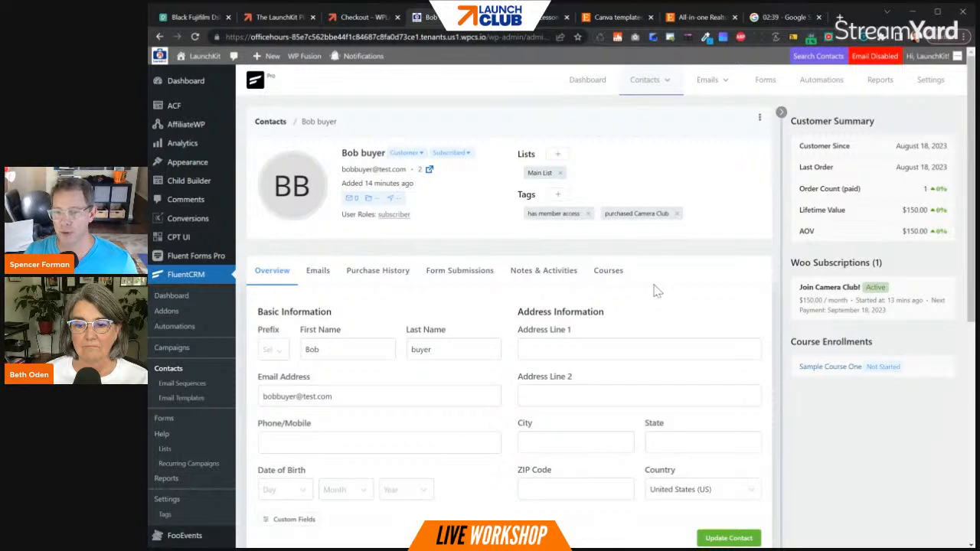
{"action": "left_click", "coordinate": [558, 196]}
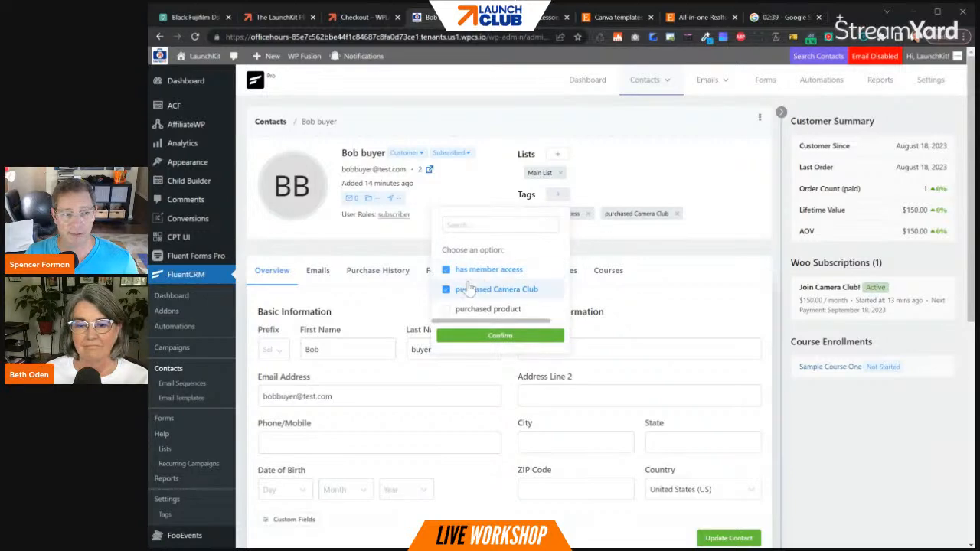
{"action": "left_click", "coordinate": [445, 290]}
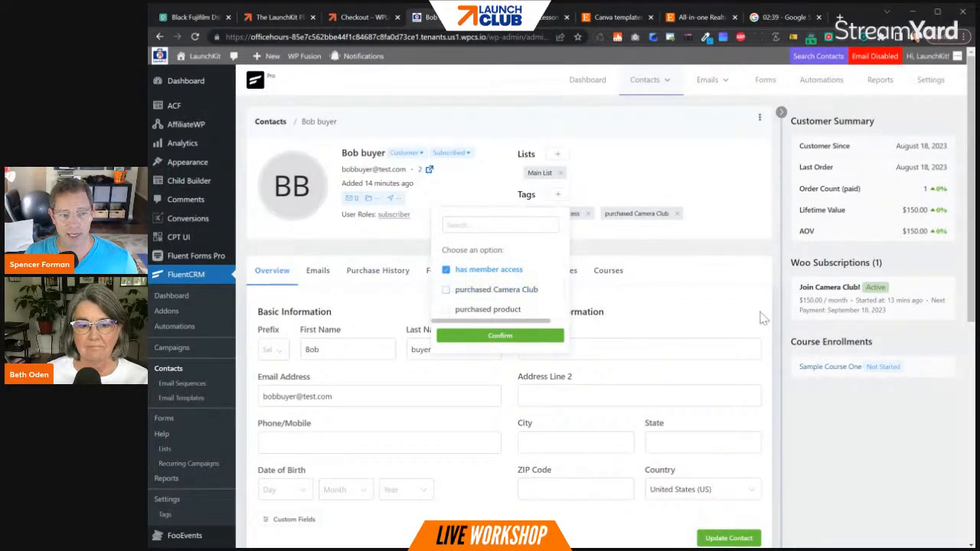
{"action": "left_click", "coordinate": [533, 338]}
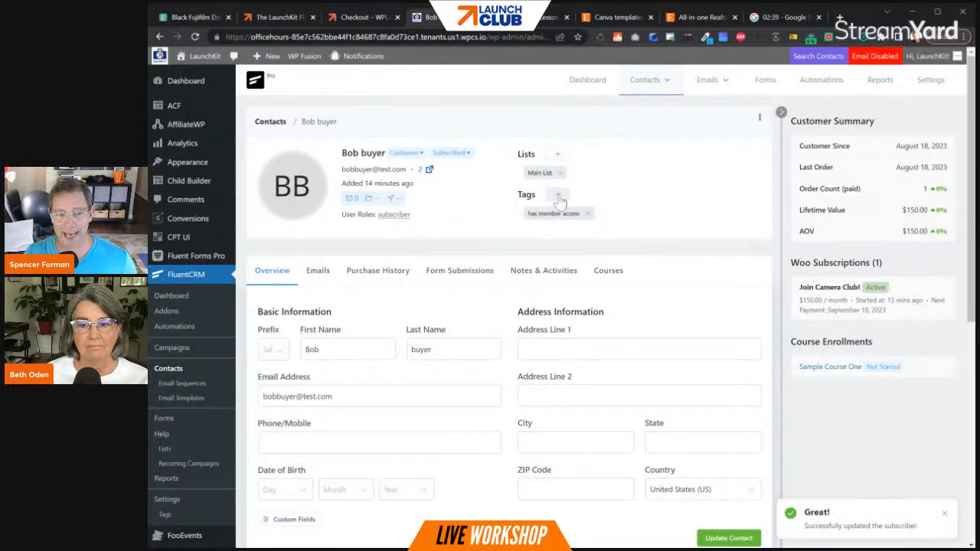
- Reapply the "purchased Camera Club" tag to the buyer's contact to trigger the automation
{"action": "left_click", "coordinate": [557, 195]}
{"action": "left_click", "coordinate": [445, 291]}
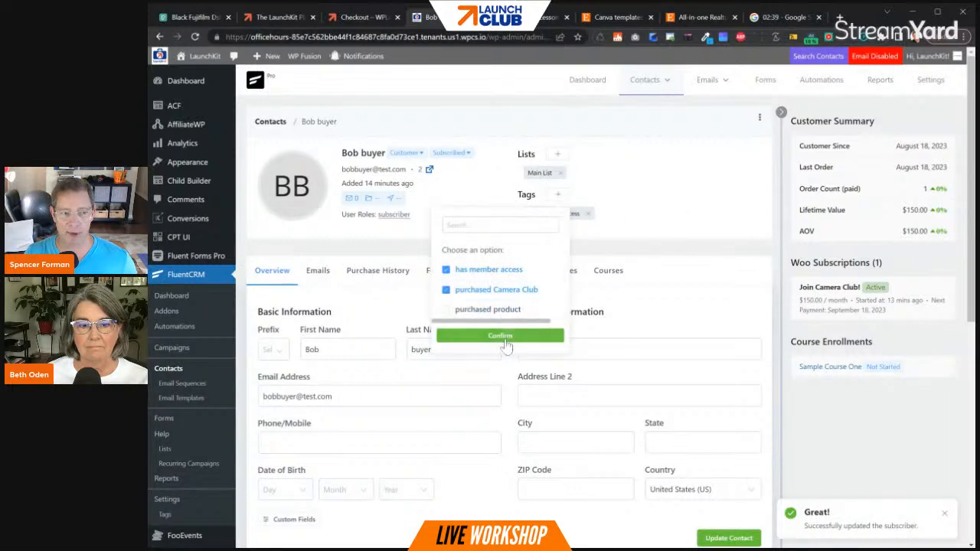
{"action": "left_click", "coordinate": [500, 336]}
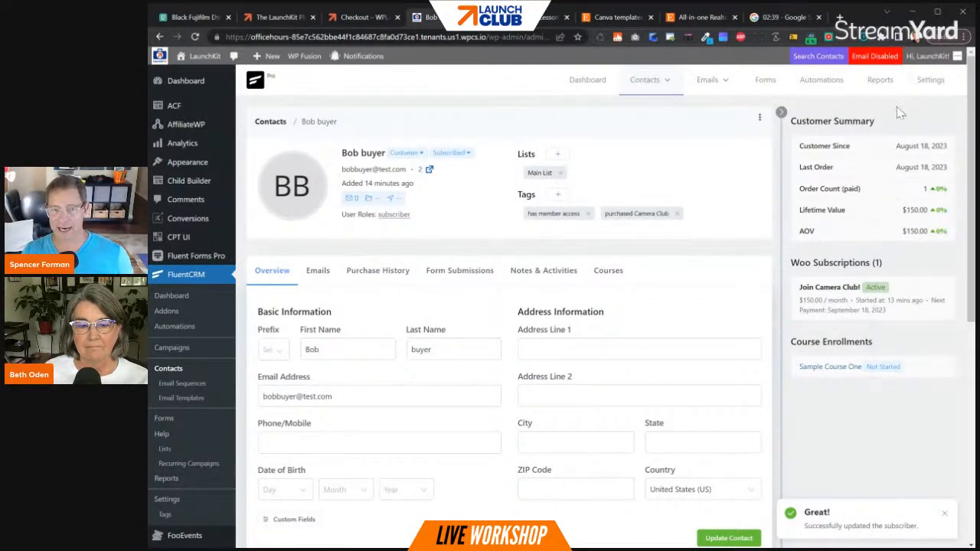
- Reopen the "Email After Joining Camera Club" automation and check the contact statistics for each block
{"action": "left_click", "coordinate": [823, 80]}
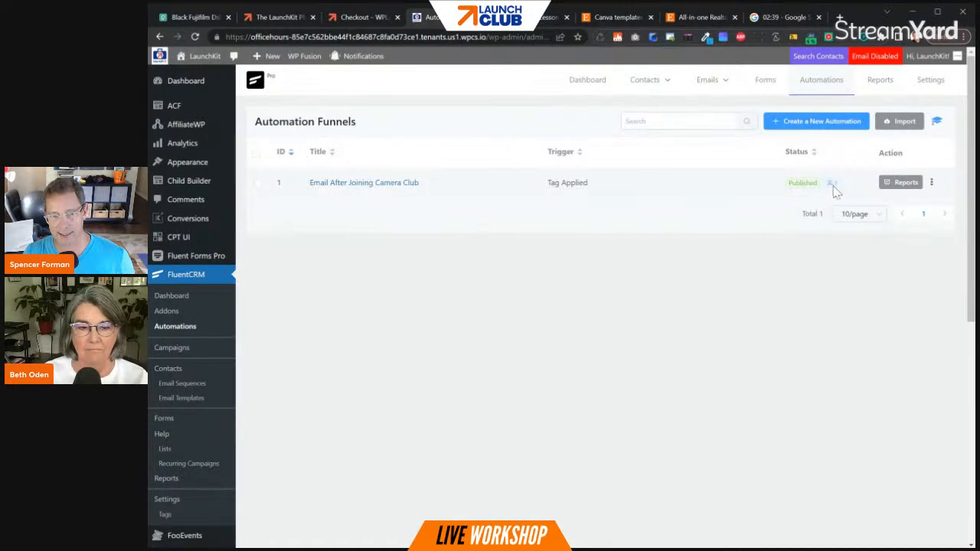
{"action": "left_click", "coordinate": [334, 188]}
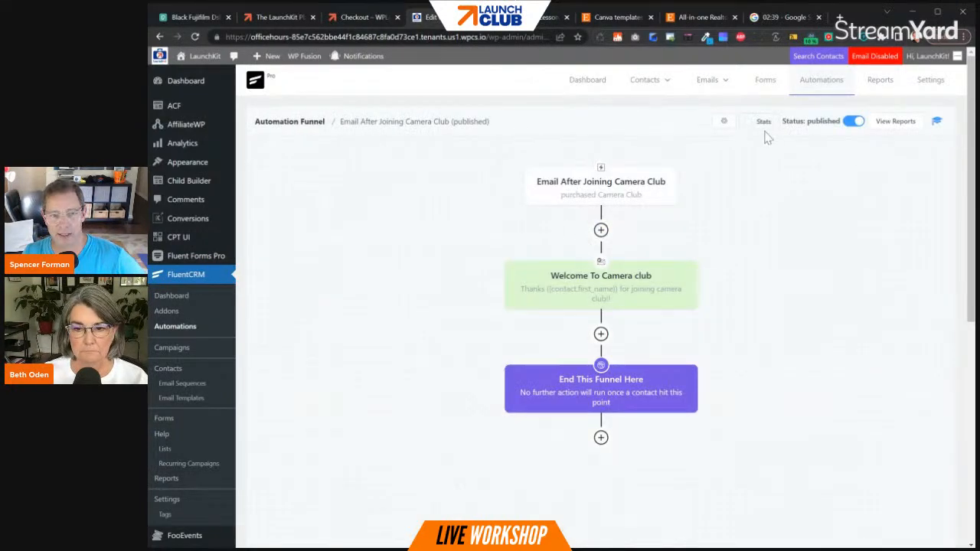
{"action": "left_click", "coordinate": [752, 122]}
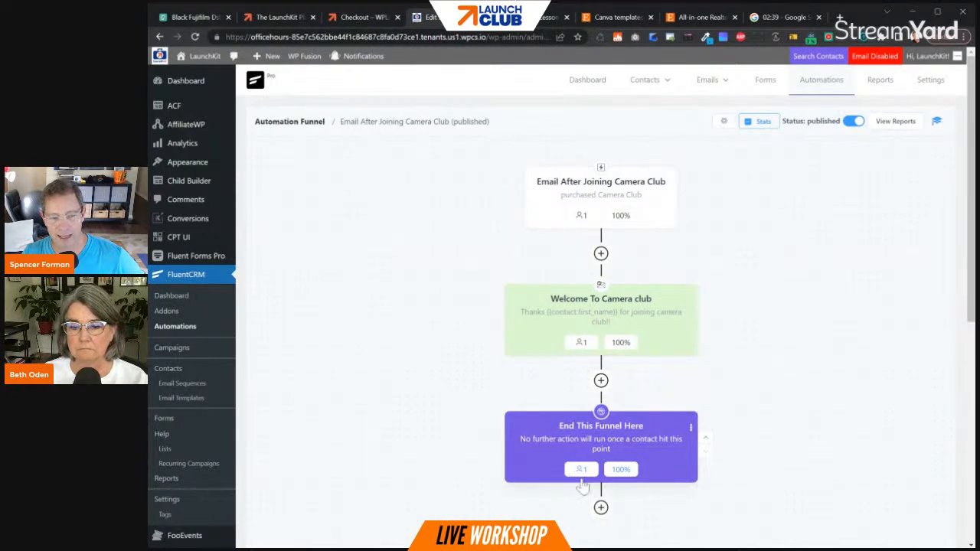
- View the settings of the automation's "End This Funnel Here" block and close them without changes
{"action": "left_click", "coordinate": [583, 478]}
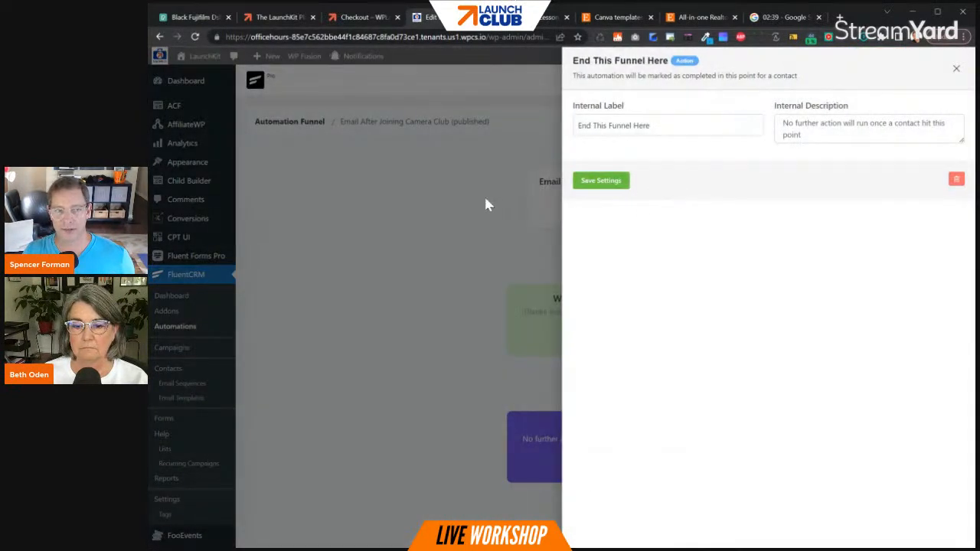
{"action": "left_click", "coordinate": [956, 69]}
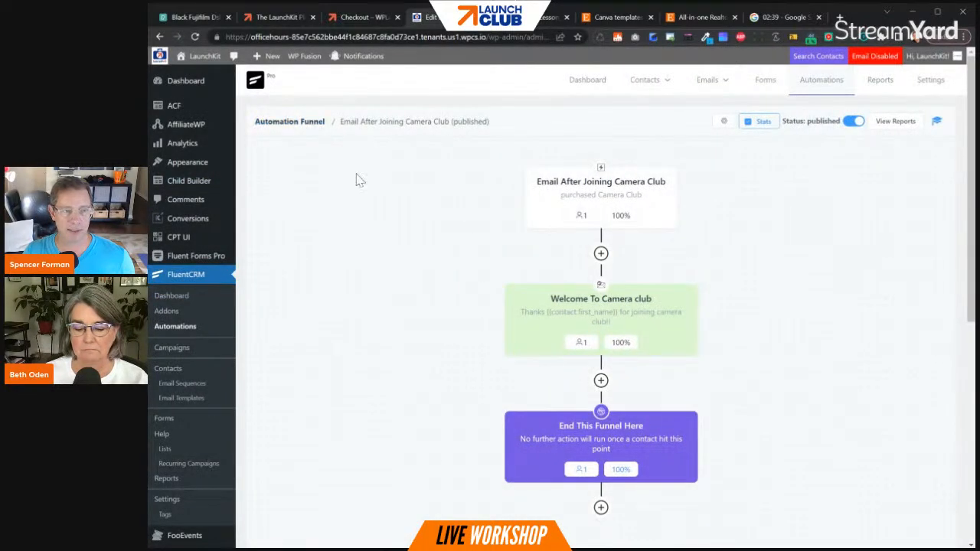
- Open the camera club buyer's contact record and preview the camera club email listed among the contact's emails
{"action": "left_click", "coordinate": [645, 81]}
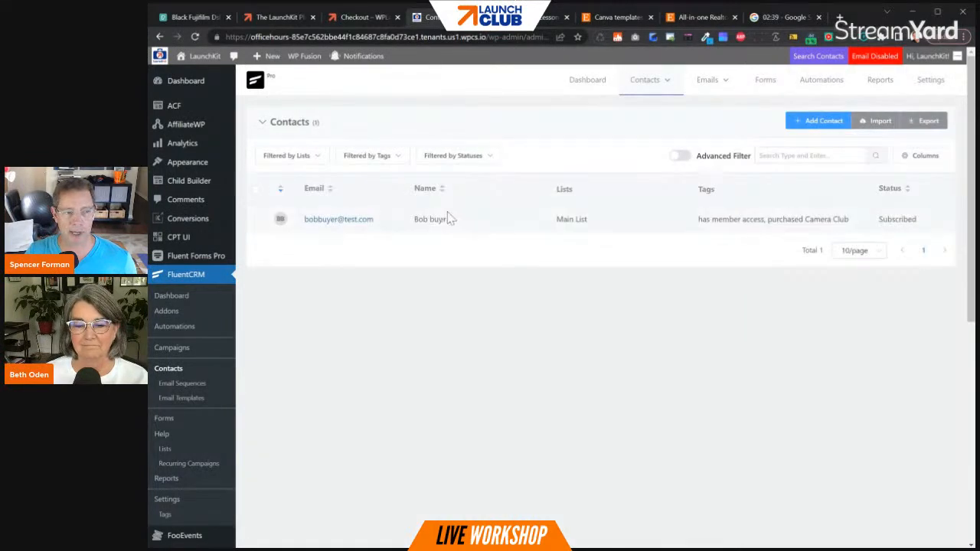
{"action": "left_click", "coordinate": [342, 221]}
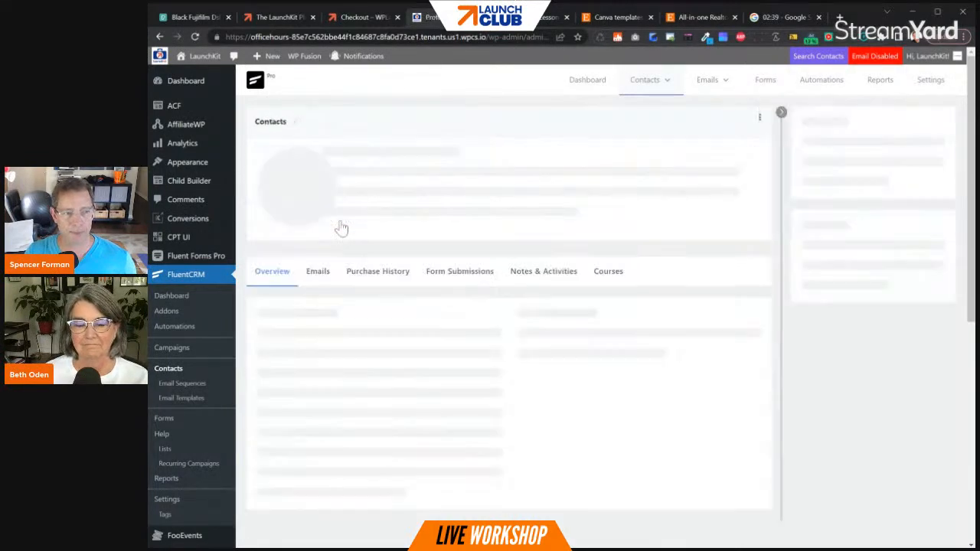
{"action": "left_click", "coordinate": [314, 280]}
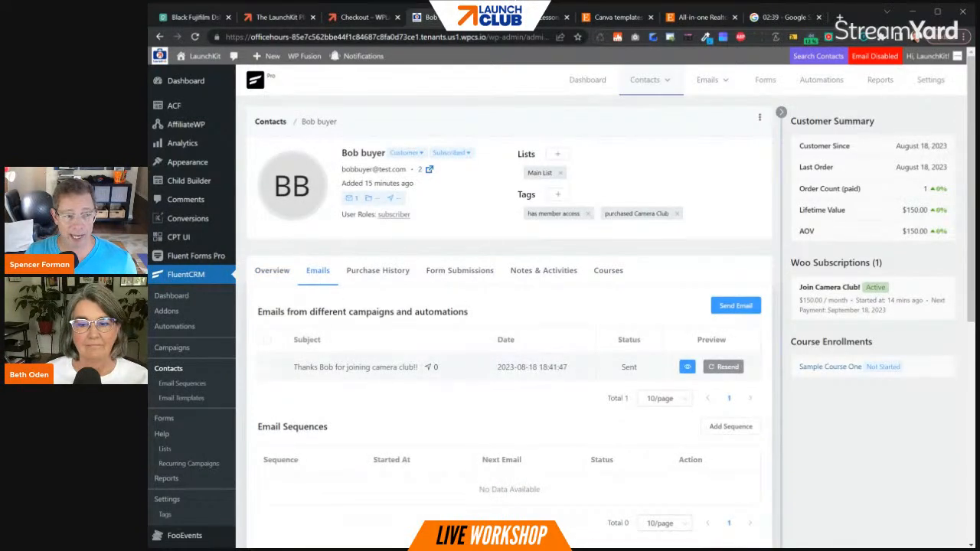
{"action": "left_click", "coordinate": [687, 366]}
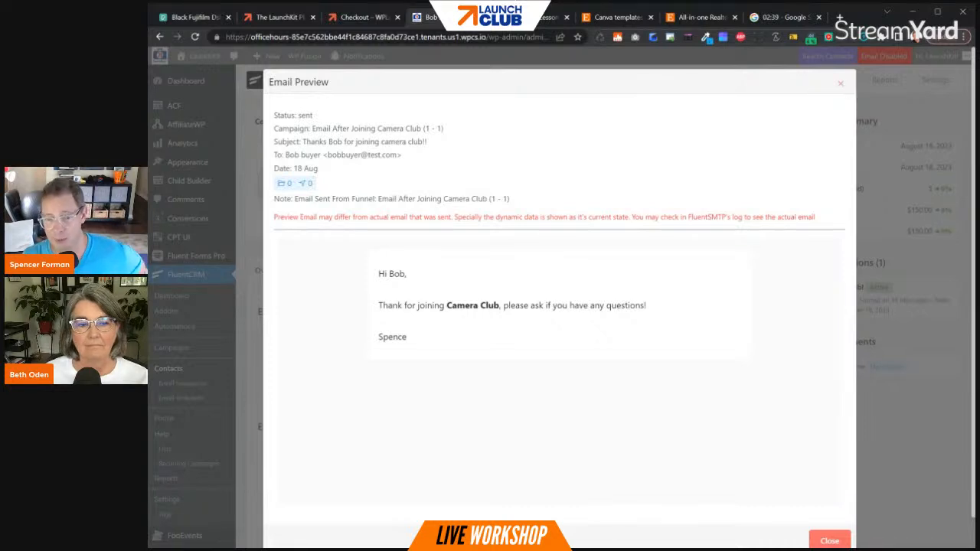
{"action": "left_click", "coordinate": [840, 83]}
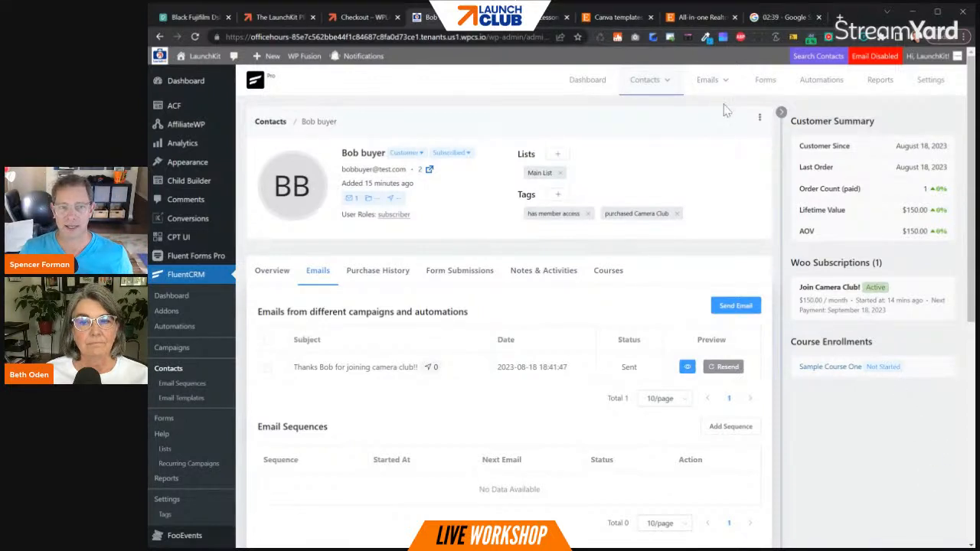
- Open the FluentSMTP email logs and read through the order-complete email addressed to the buyer
{"action": "mouse_move", "coordinate": [729, 86]}
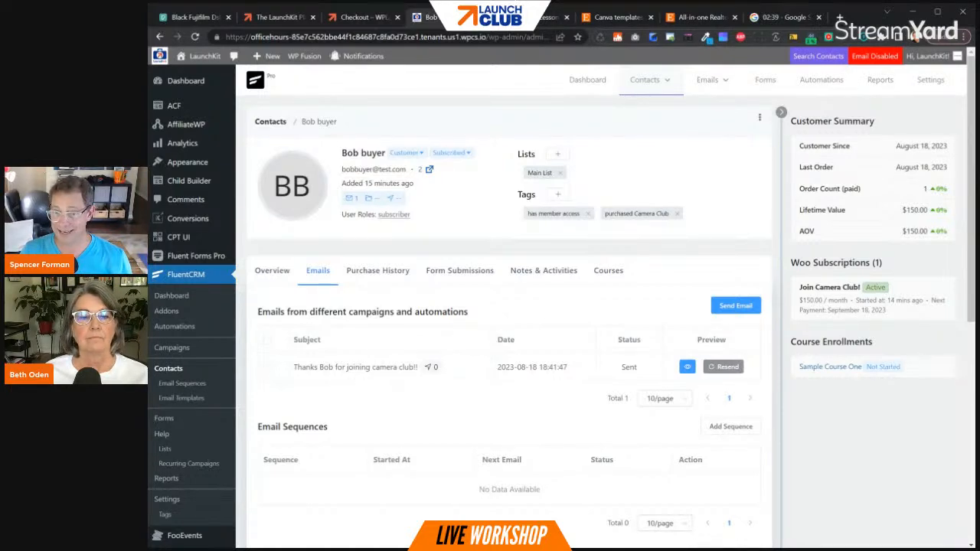
{"action": "left_click", "coordinate": [872, 58]}
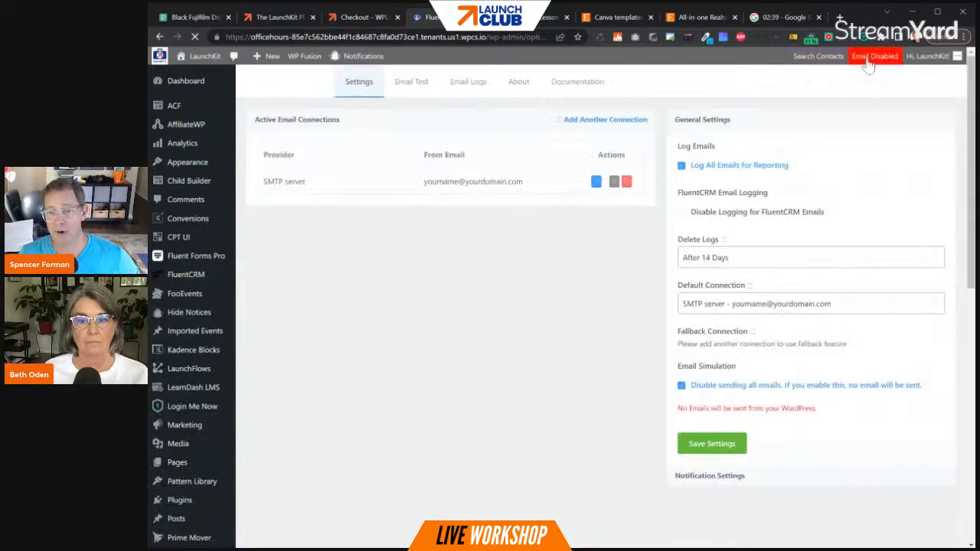
{"action": "left_click", "coordinate": [467, 89]}
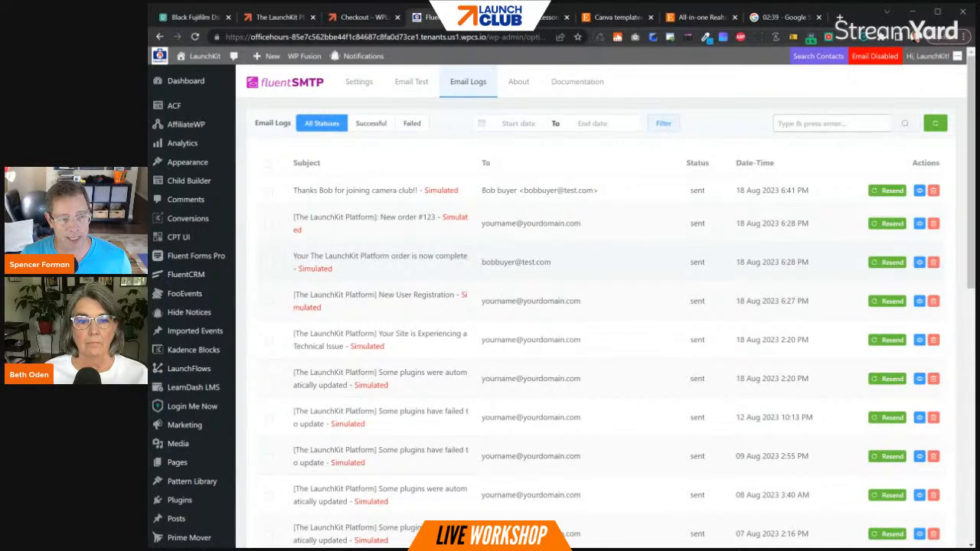
{"action": "left_click_drag", "start_coordinate": [481, 261], "coordinate": [578, 267]}
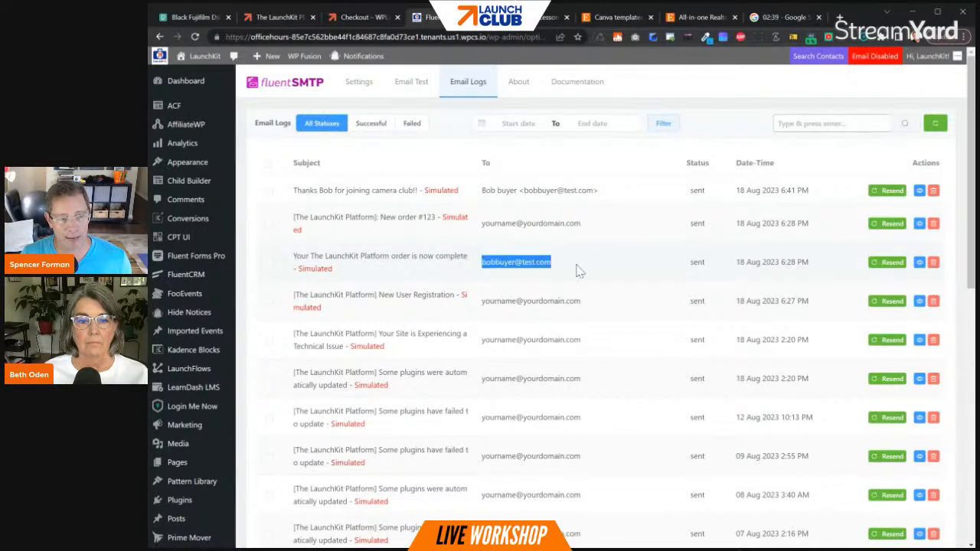
{"action": "left_click", "coordinate": [919, 262]}
{"action": "scroll", "coordinate": [599, 310], "scroll_direction": "down", "scroll_amount": 1}
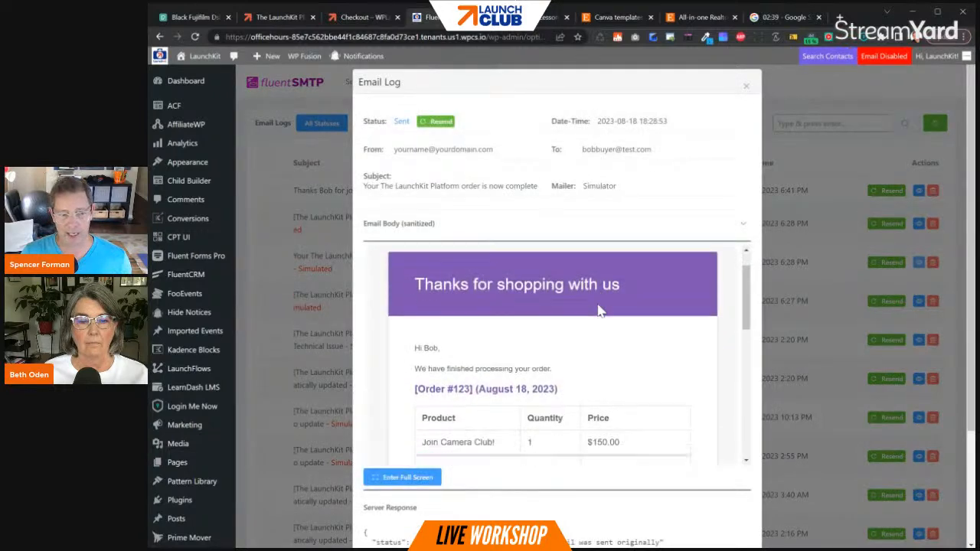
{"action": "scroll", "coordinate": [599, 310], "scroll_direction": "down", "scroll_amount": 6}
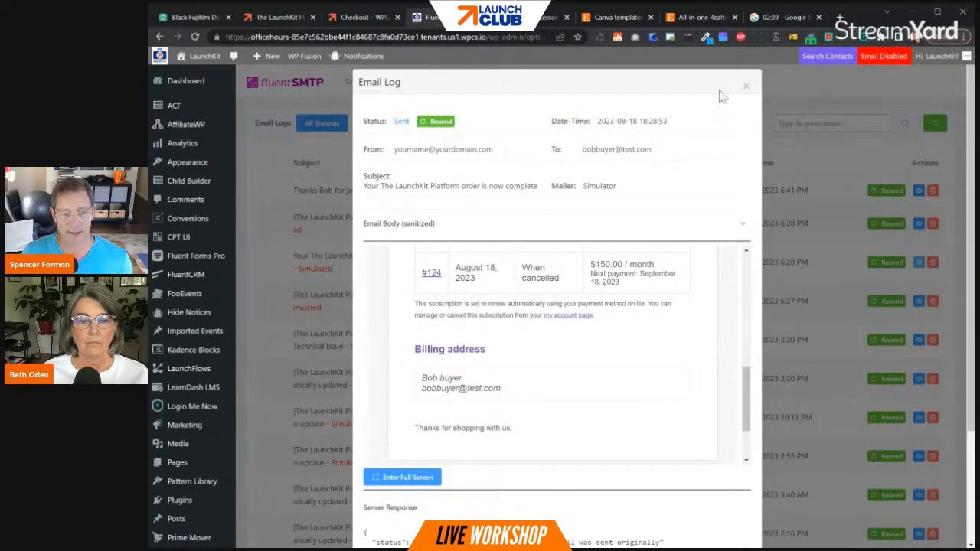
{"action": "left_click", "coordinate": [746, 86]}
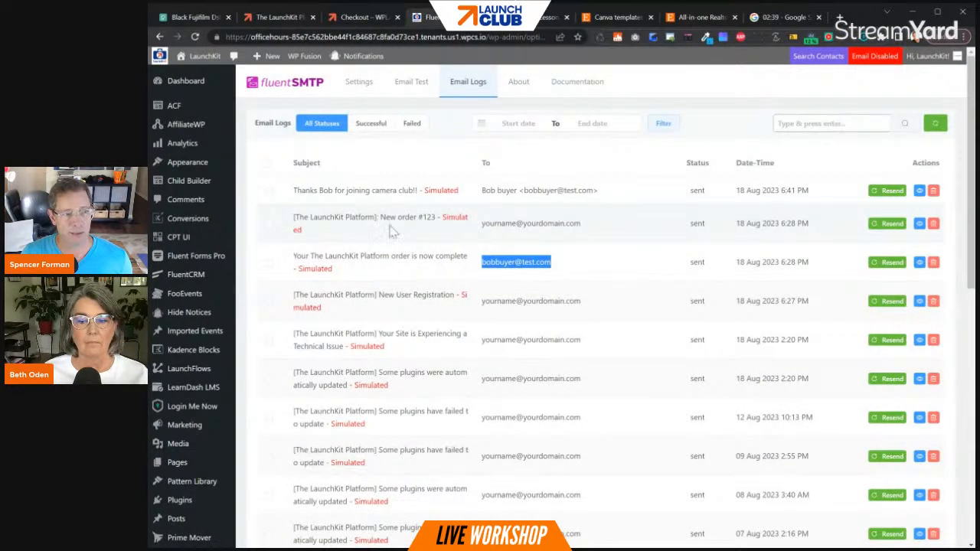
- Read the logged new-order notification email through its payment and subscription details, and close it
{"action": "left_click_drag", "start_coordinate": [389, 220], "coordinate": [429, 221]}
{"action": "left_click", "coordinate": [919, 223]}
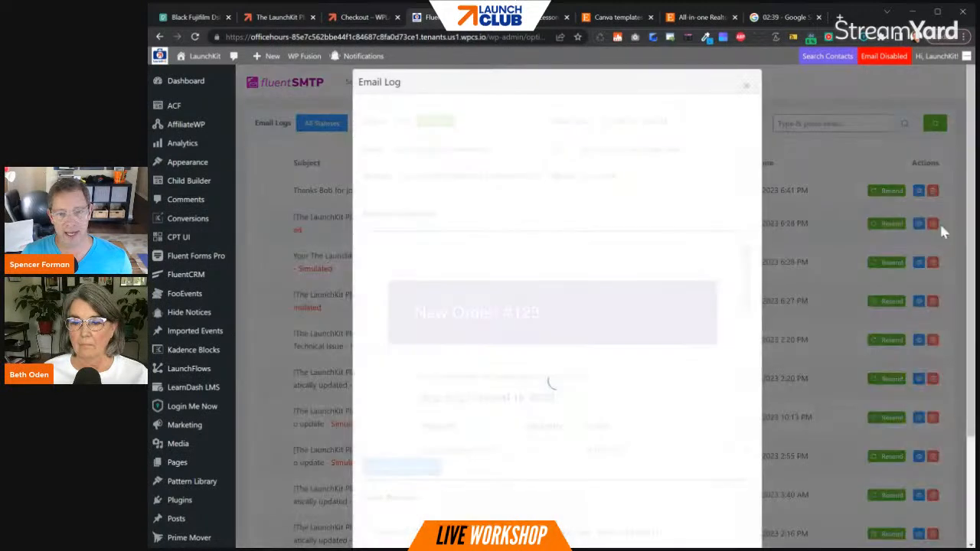
{"action": "scroll", "coordinate": [629, 306], "scroll_direction": "down", "scroll_amount": 5}
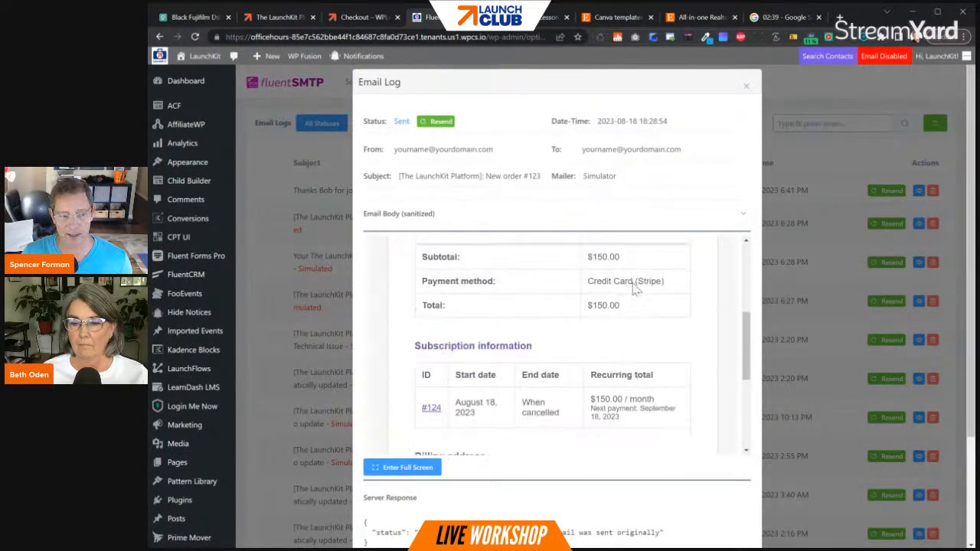
{"action": "left_click", "coordinate": [745, 86]}
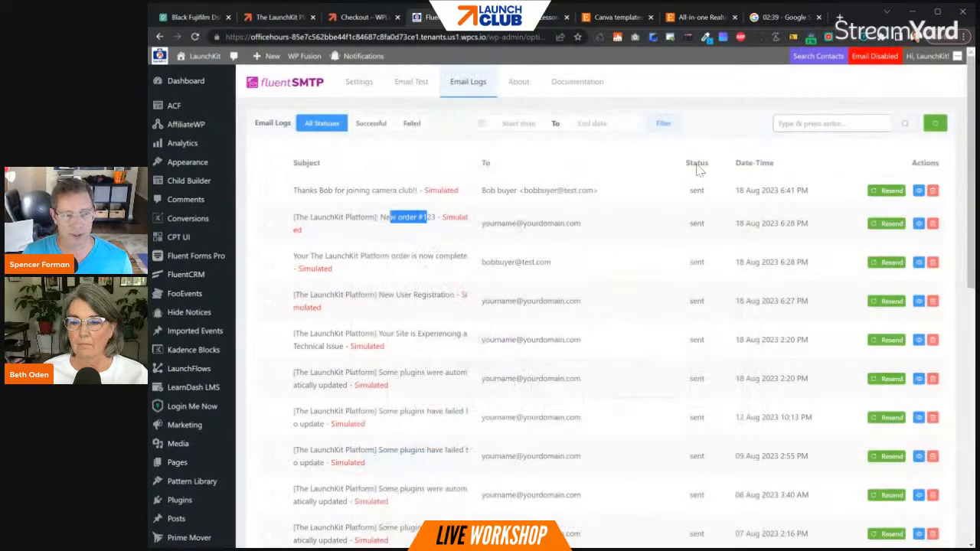
- Read the body of the logged camera club welcome email and return to the FluentSMTP settings
{"action": "left_click", "coordinate": [375, 197]}
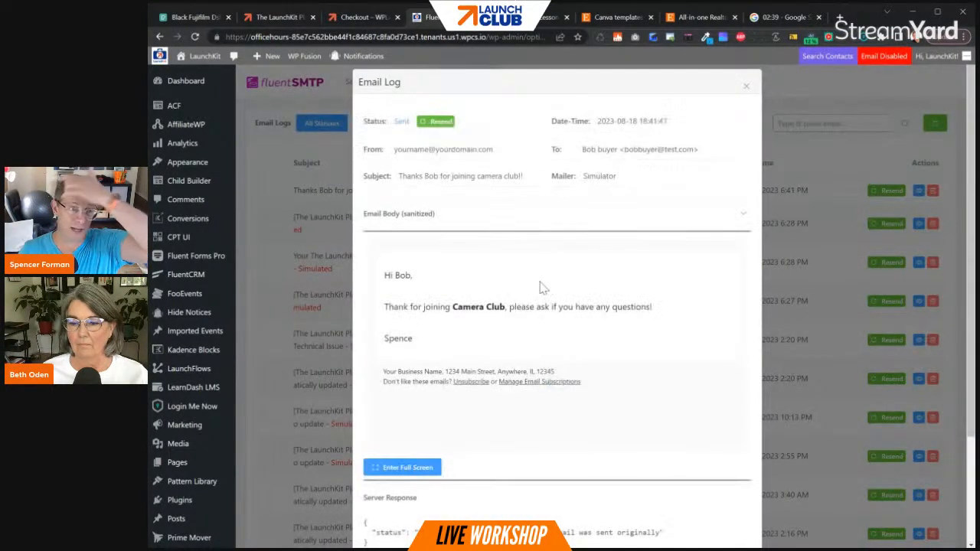
{"action": "left_click_drag", "start_coordinate": [540, 287], "coordinate": [545, 356]}
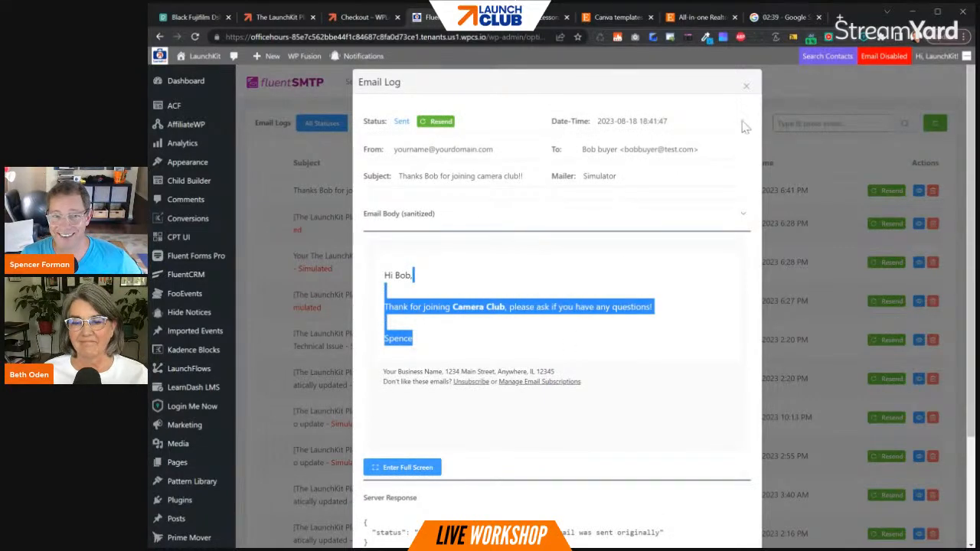
{"action": "left_click", "coordinate": [745, 86]}
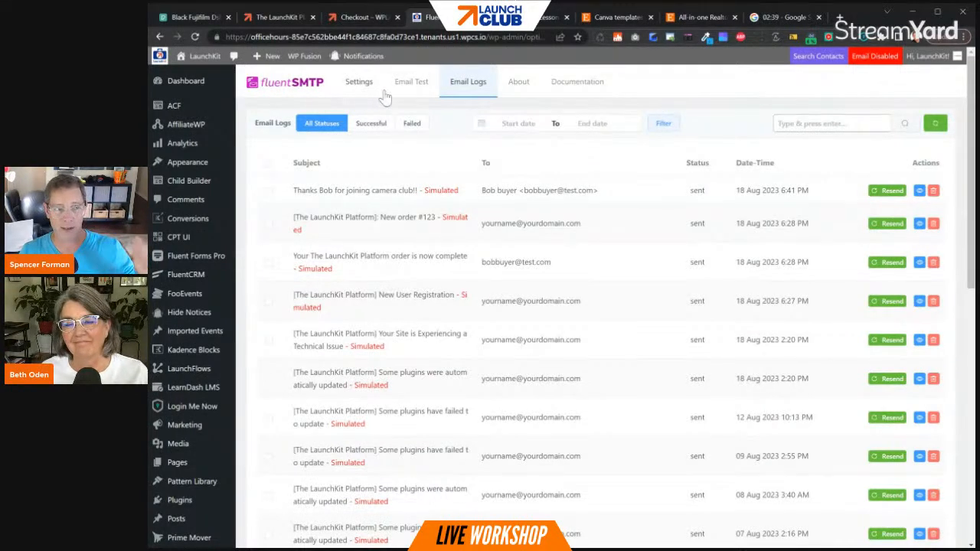
{"action": "left_click", "coordinate": [360, 84]}
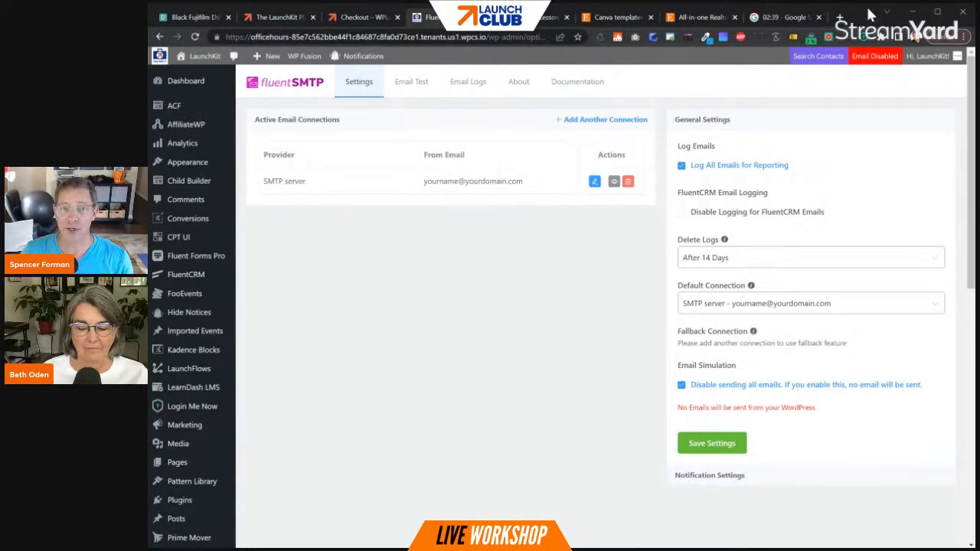
- Open the Canva home page in a new browser tab
{"action": "left_click", "coordinate": [796, 19]}
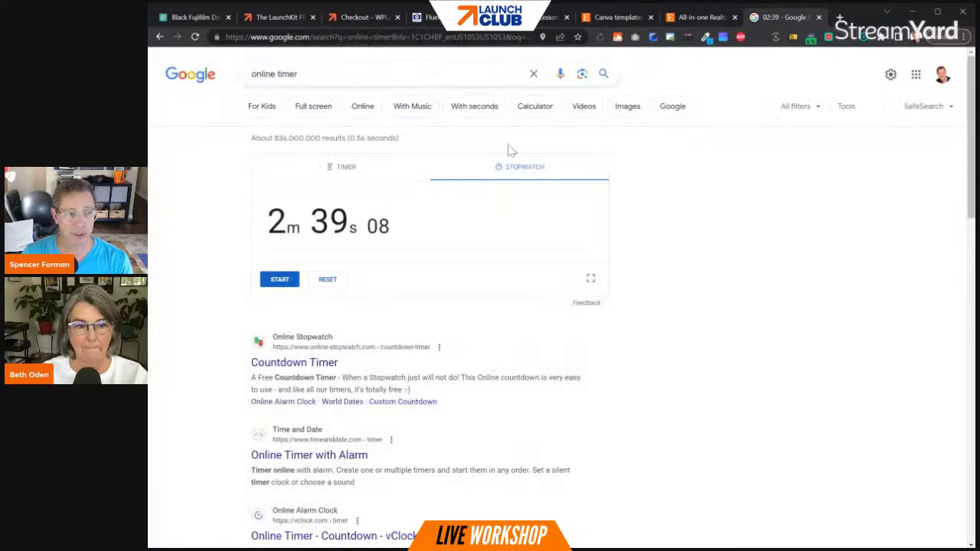
{"action": "left_click", "coordinate": [839, 17]}
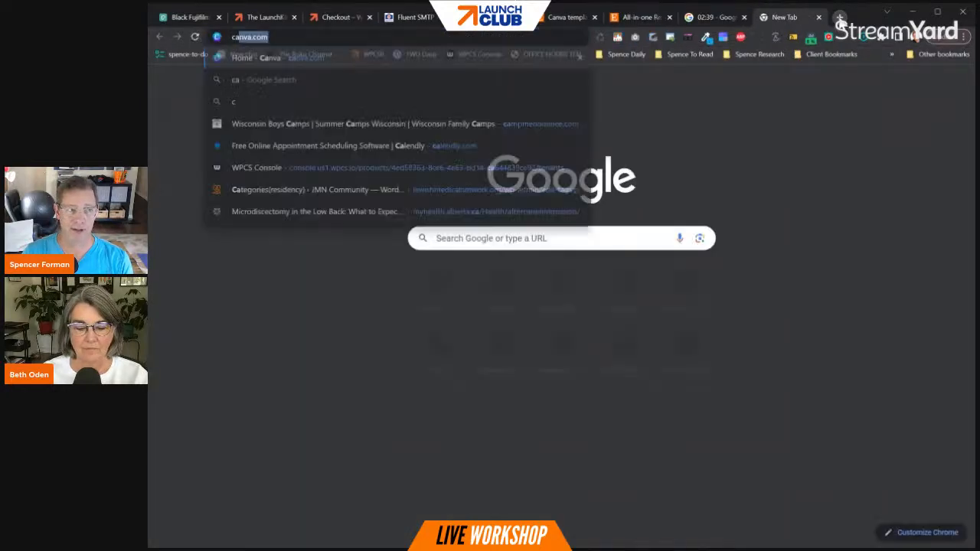
{"action": "type", "text": "can"}
{"action": "key", "text": "Return"}
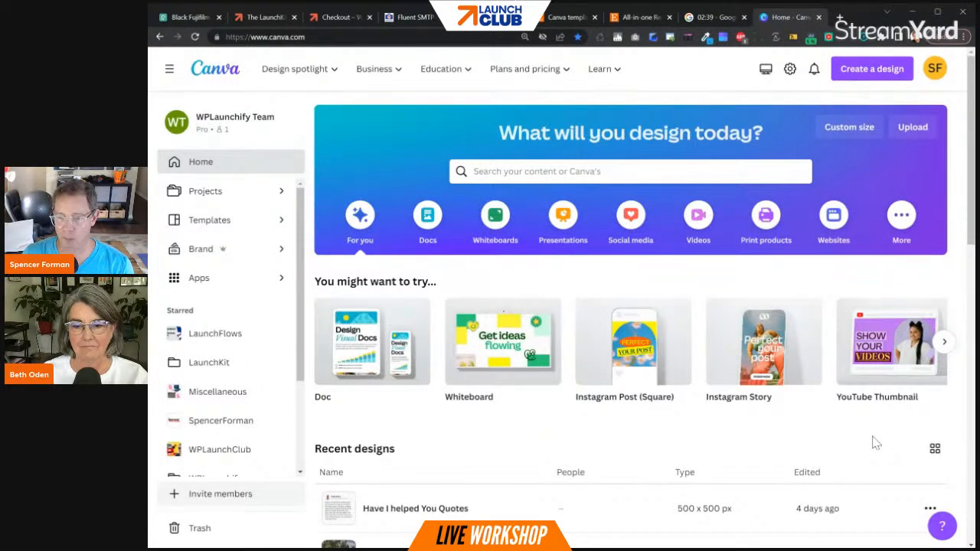
- Look over the recent designs and search Canva's templates for "sales page"
{"action": "scroll", "coordinate": [876, 442], "scroll_direction": "down", "scroll_amount": 4}
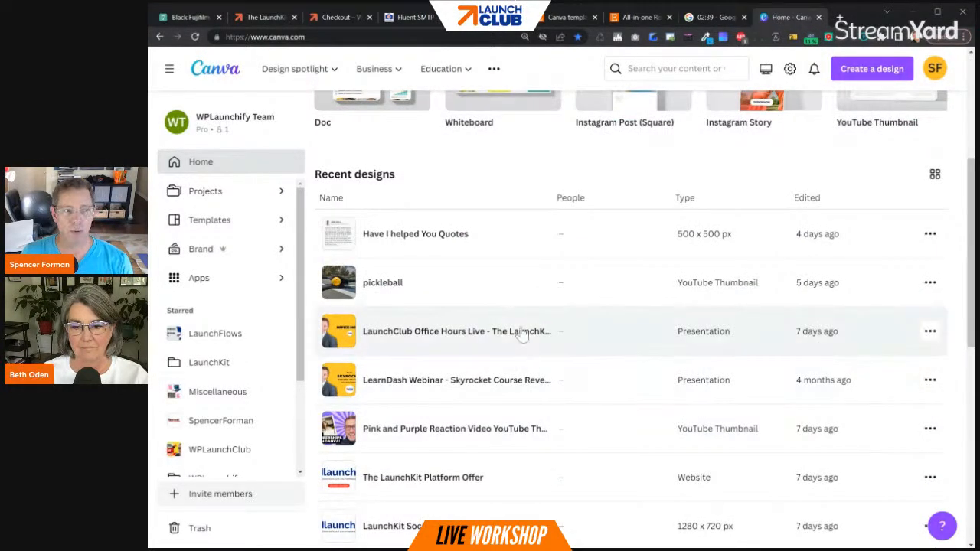
{"action": "scroll", "coordinate": [520, 334], "scroll_direction": "up", "scroll_amount": 4}
{"action": "left_click", "coordinate": [563, 172]}
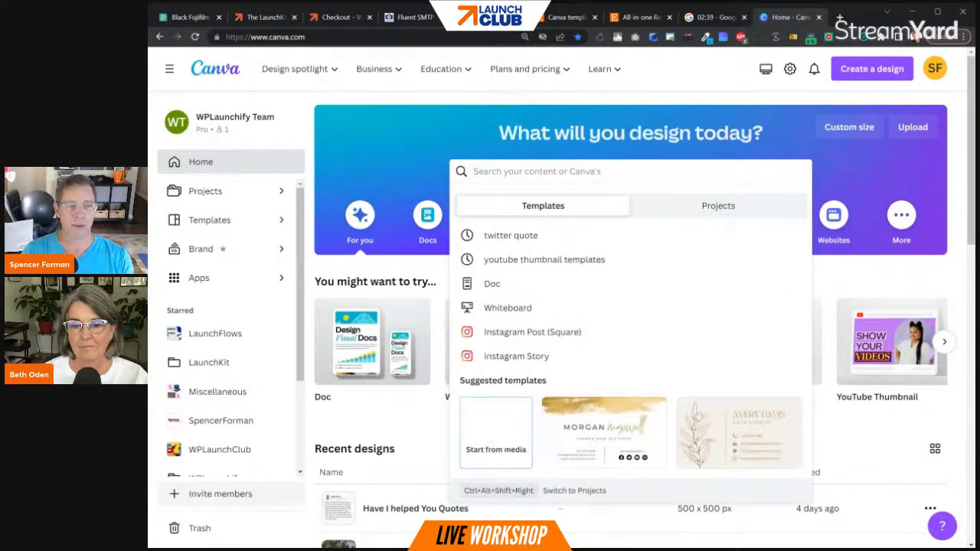
{"action": "type", "text": "sales page"}
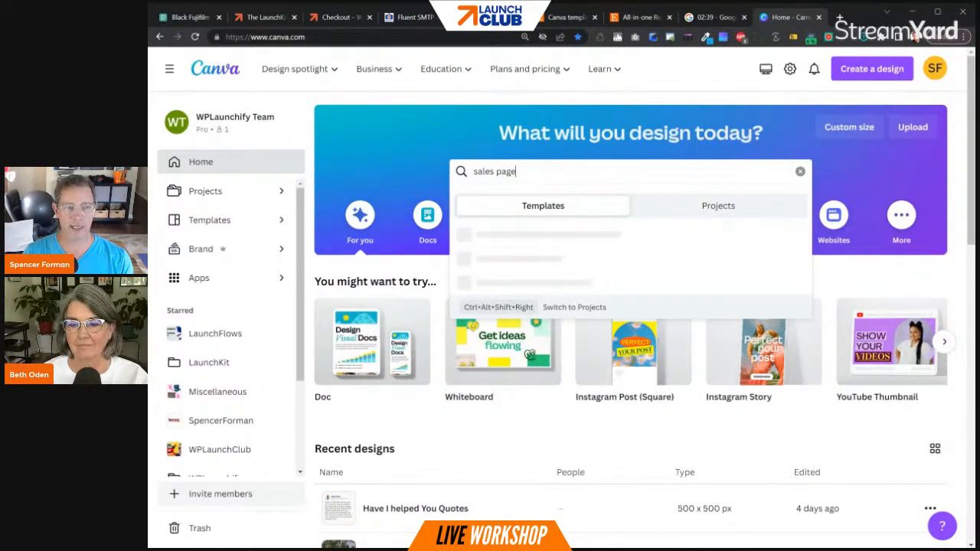
{"action": "key", "text": "Return"}
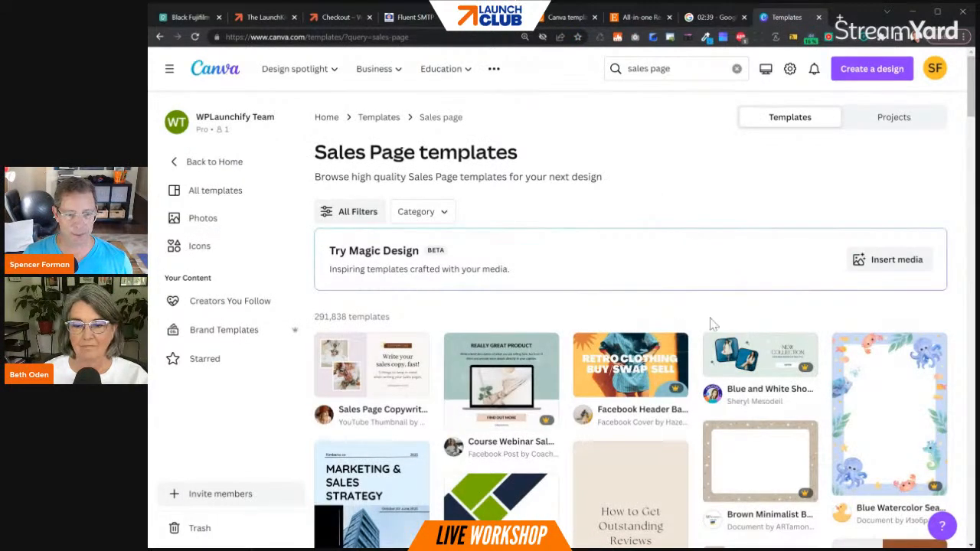
- Choose the "Course Webinar Sales Page Promotion Facebook Post" template and open it in the Canva editor for customizing
{"action": "scroll", "coordinate": [710, 324], "scroll_direction": "down", "scroll_amount": 2}
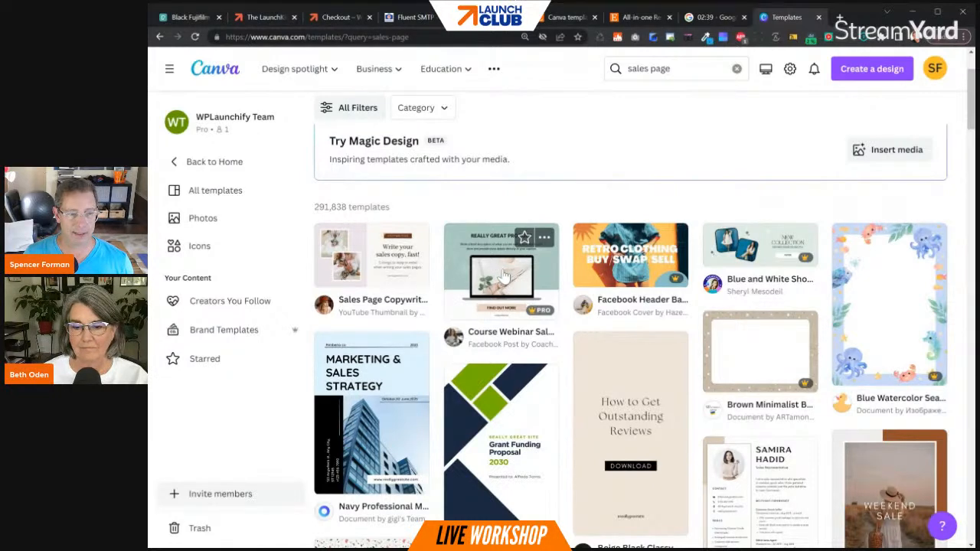
{"action": "left_click", "coordinate": [503, 277]}
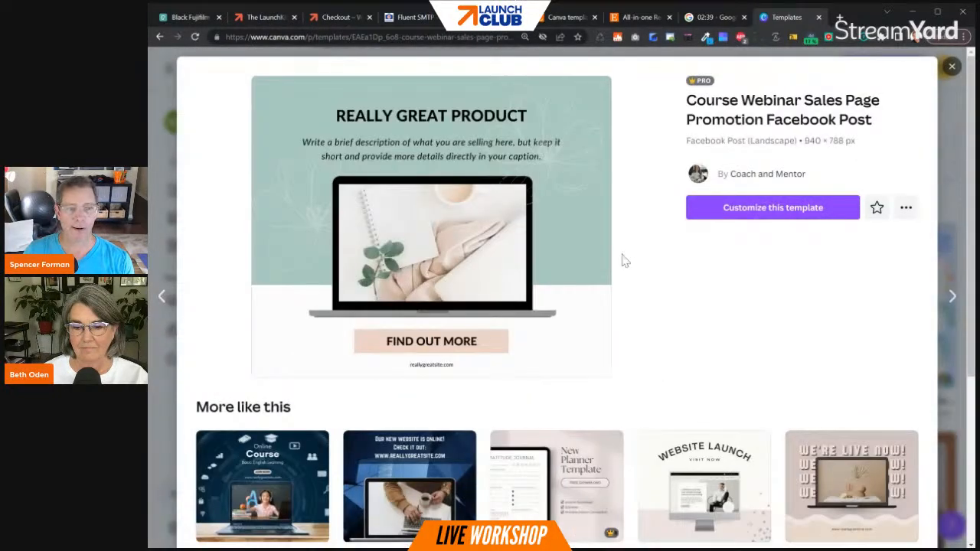
{"action": "left_click", "coordinate": [812, 215]}
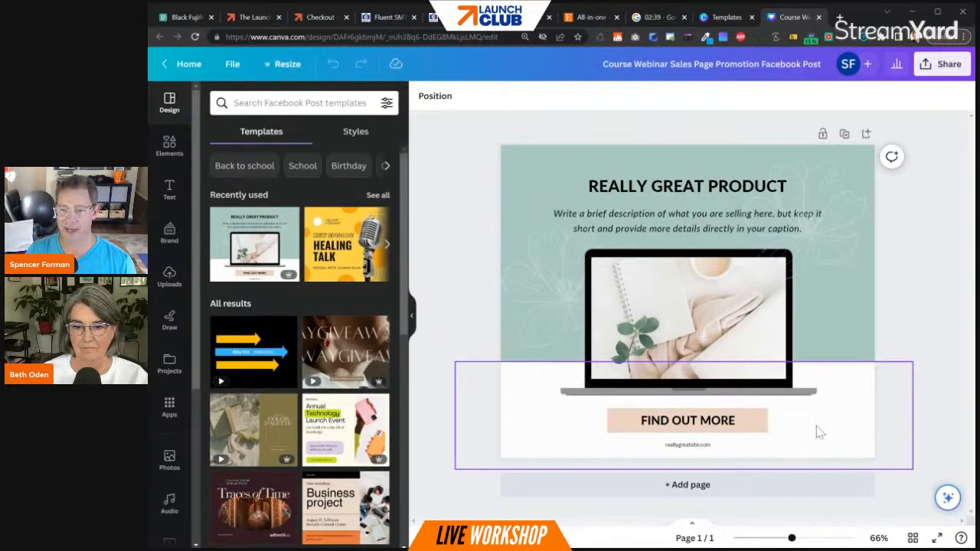
- Switch back to the LaunchKit WordPress admin and open "Simple Product One" from the product list for editing
{"action": "left_click", "coordinate": [375, 18]}
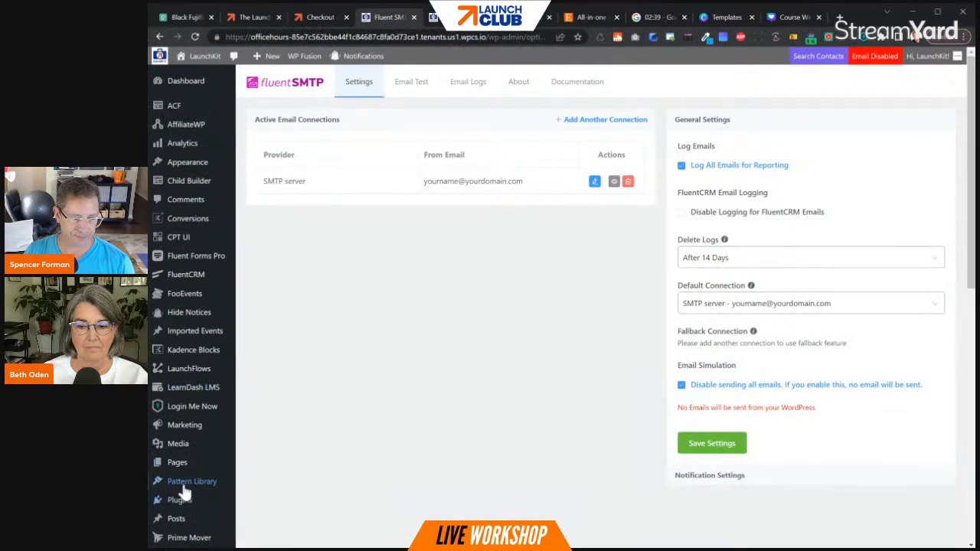
{"action": "scroll", "coordinate": [184, 490], "scroll_direction": "down", "scroll_amount": 3}
{"action": "mouse_move", "coordinate": [193, 348]}
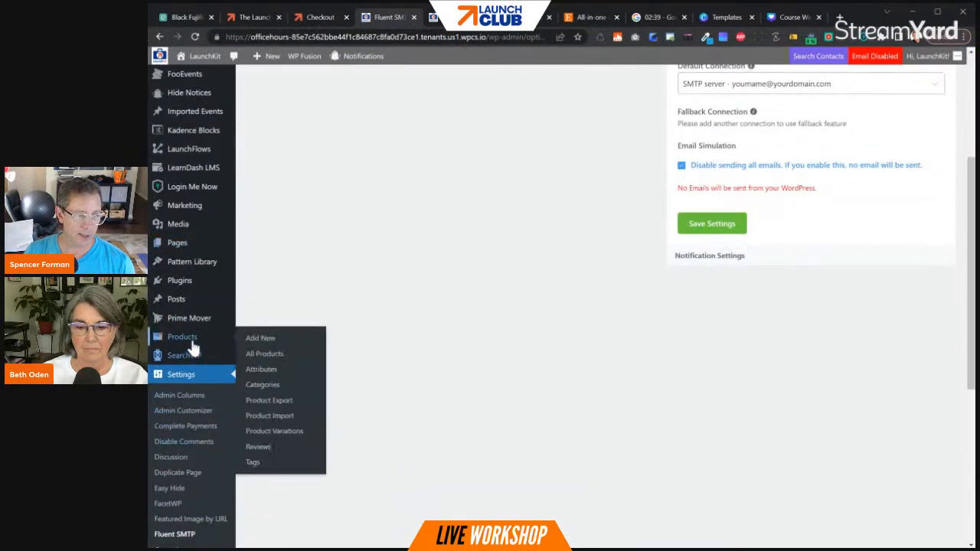
{"action": "left_click", "coordinate": [270, 354]}
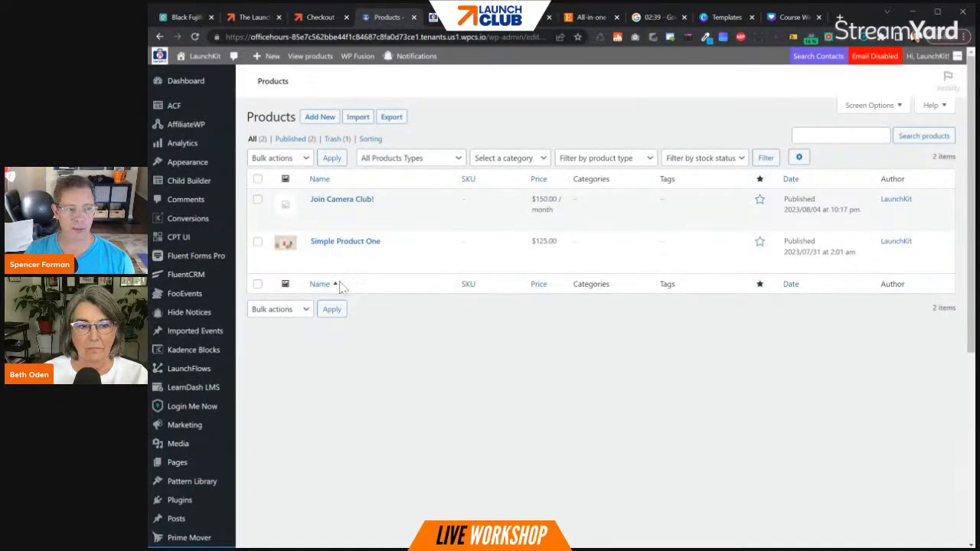
{"action": "left_click", "coordinate": [340, 254]}
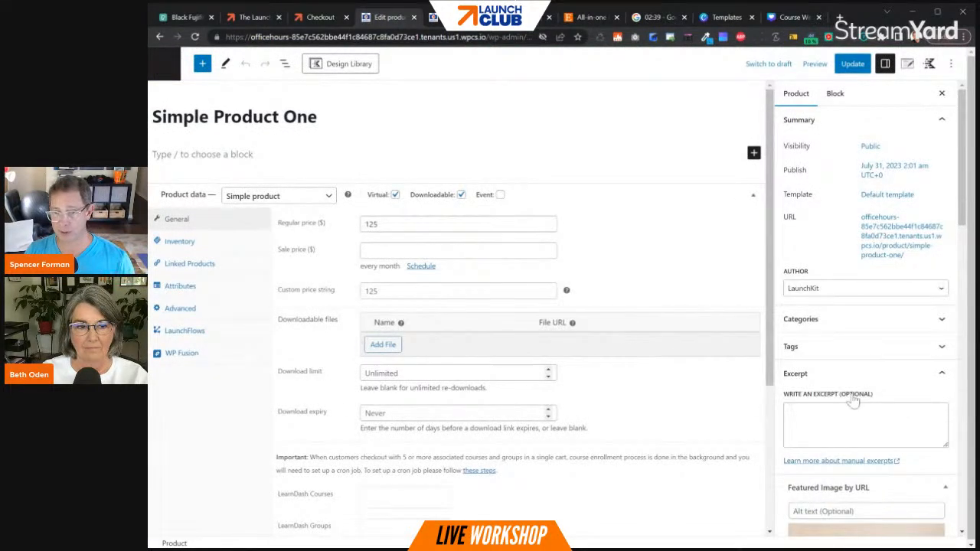
- Rename the product "Really Great Product" to match the headline of the Canva design
{"action": "scroll", "coordinate": [854, 402], "scroll_direction": "down", "scroll_amount": 3}
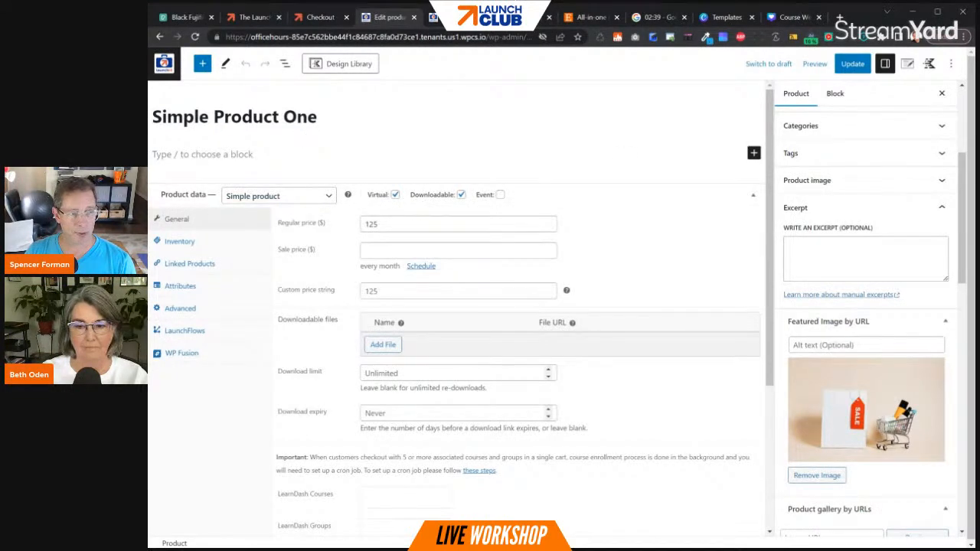
{"action": "left_click_drag", "start_coordinate": [317, 117], "coordinate": [152, 116]}
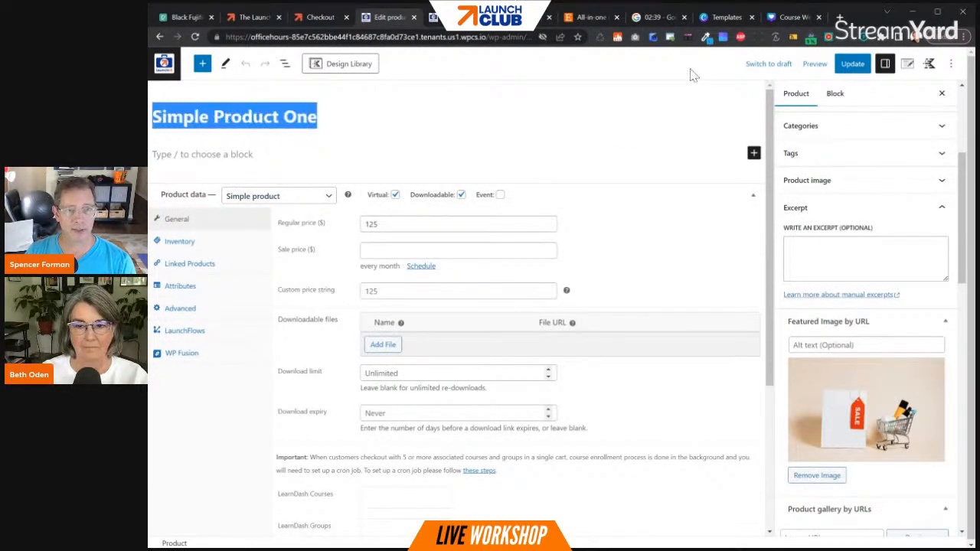
{"action": "left_click", "coordinate": [791, 18]}
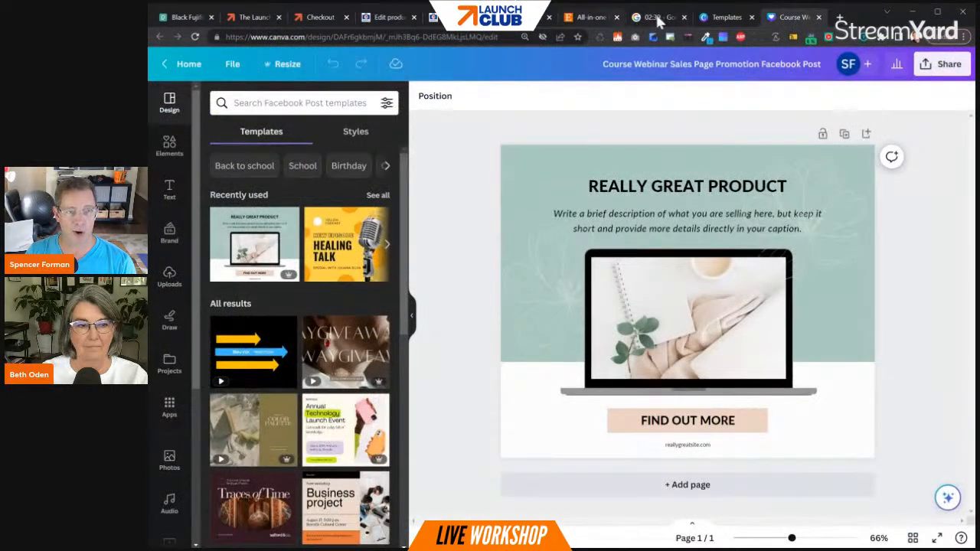
{"action": "left_click", "coordinate": [389, 18]}
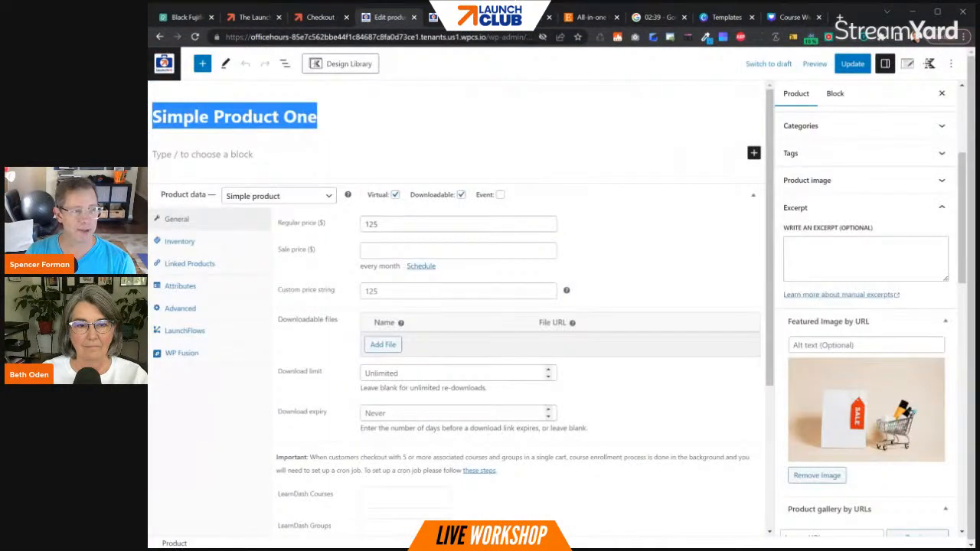
{"action": "type", "text": "Realy"}
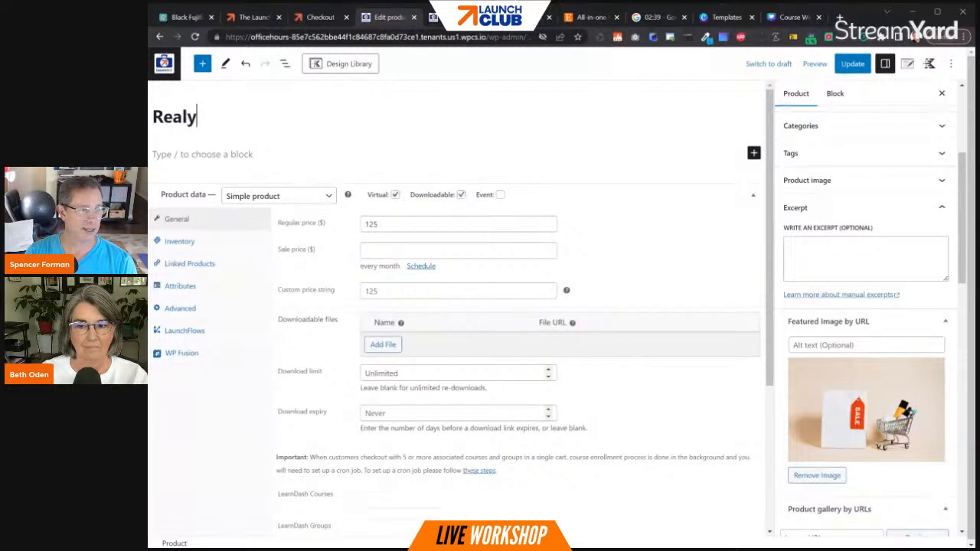
{"action": "key", "text": "BackSpace"}
{"action": "type", "text": "ly R"}
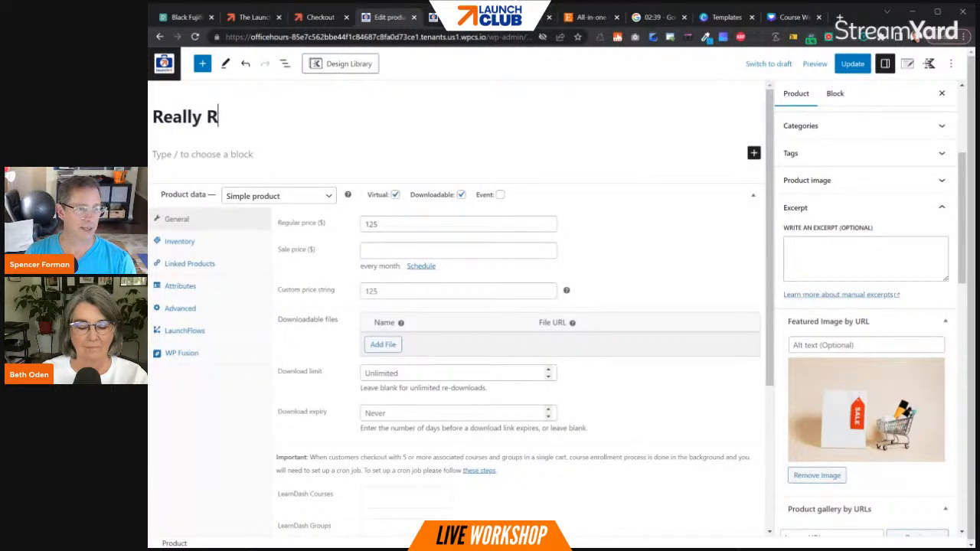
{"action": "key", "text": "BackSpace"}
{"action": "type", "text": "Great Product"}
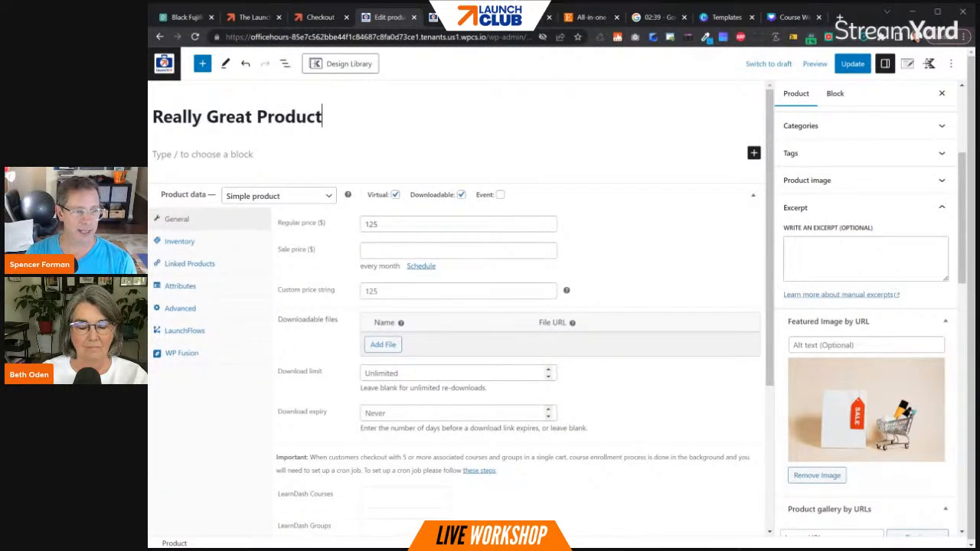
- Set the product's regular price to 499 and its custom price string to "This is a REALLY GREAT Product!"
{"action": "double_click", "coordinate": [372, 224]}
{"action": "type", "text": "499"}
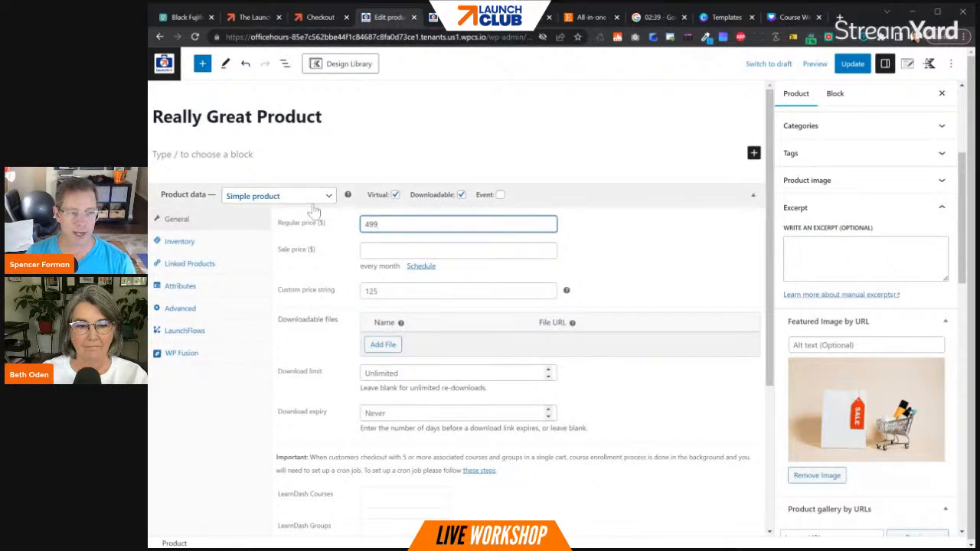
{"action": "left_click", "coordinate": [365, 291]}
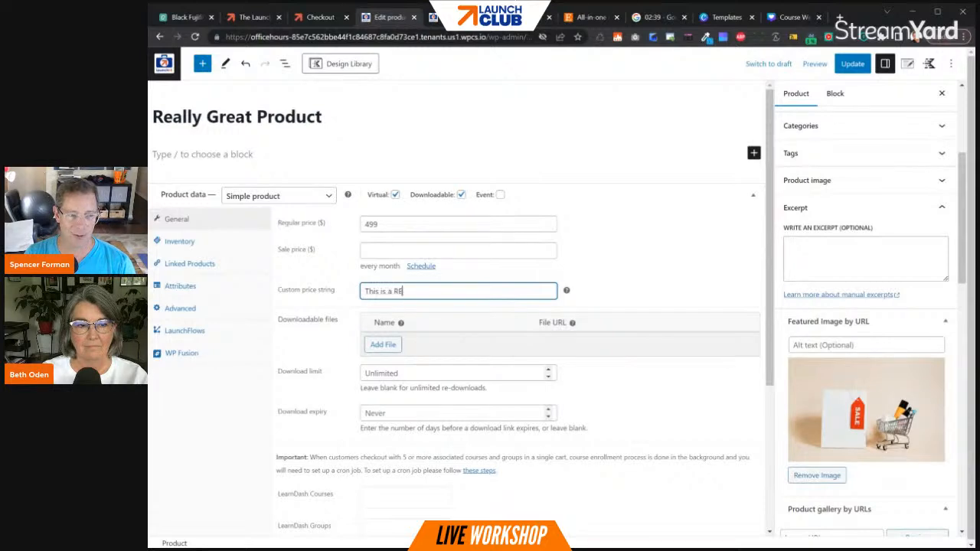
{"action": "type", "text": "REAT Product"}
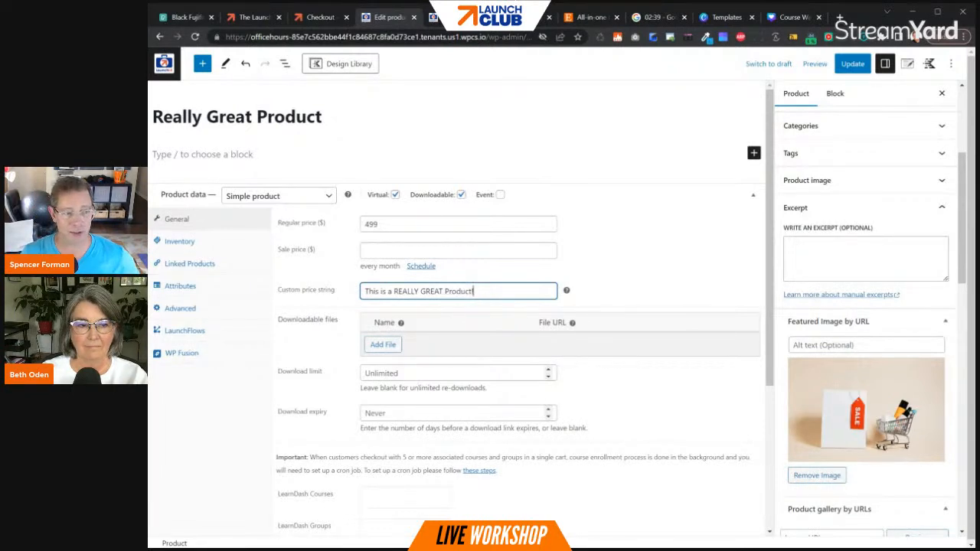
- Replace the WP Fusion tag applied on purchase with a new tag "purchased really great product" and update the product
{"action": "left_click", "coordinate": [188, 331]}
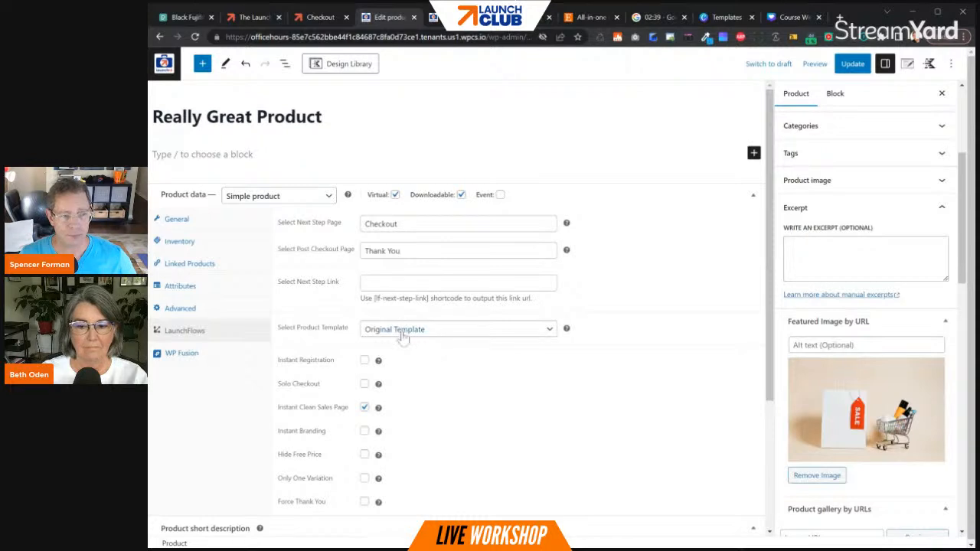
{"action": "left_click", "coordinate": [188, 353]}
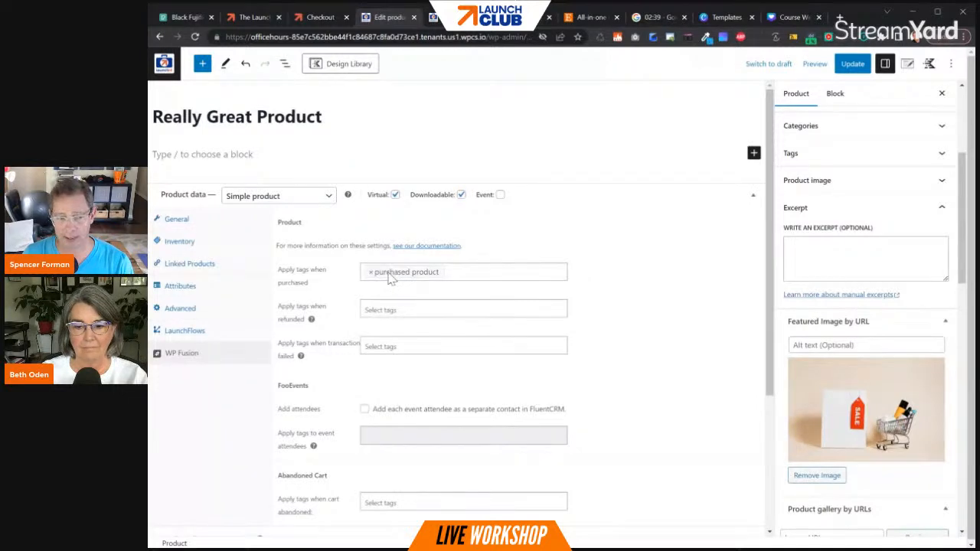
{"action": "left_click", "coordinate": [446, 272]}
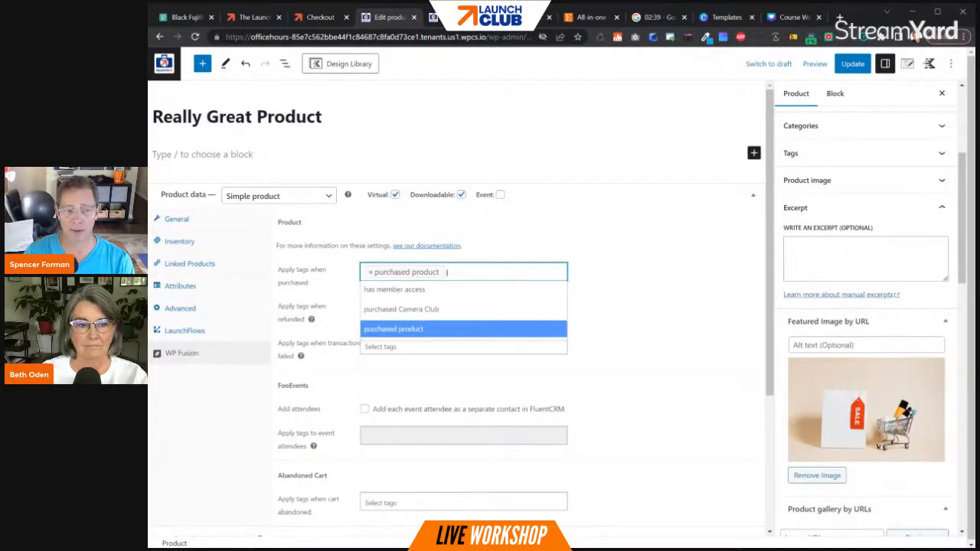
{"action": "type", "text": "pur"}
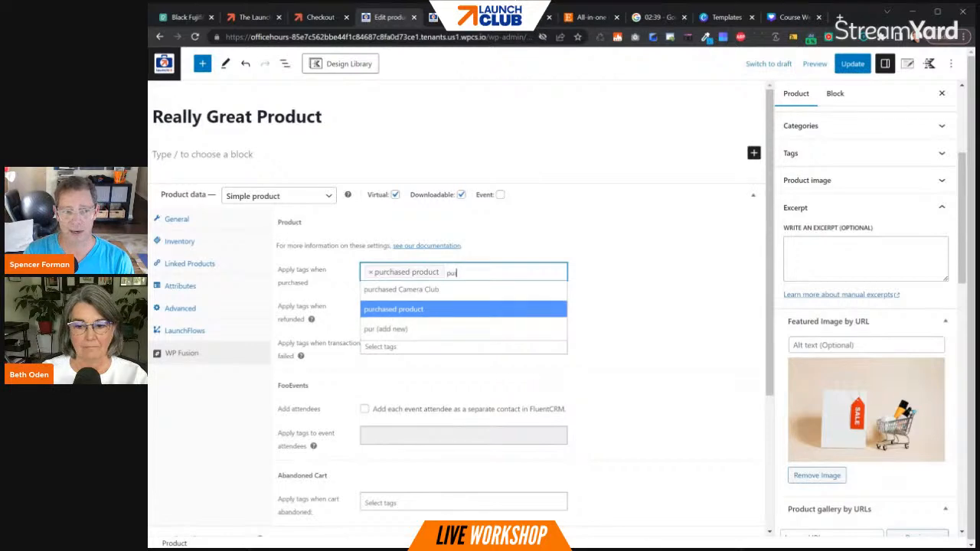
{"action": "type", "text": "chased really great product"}
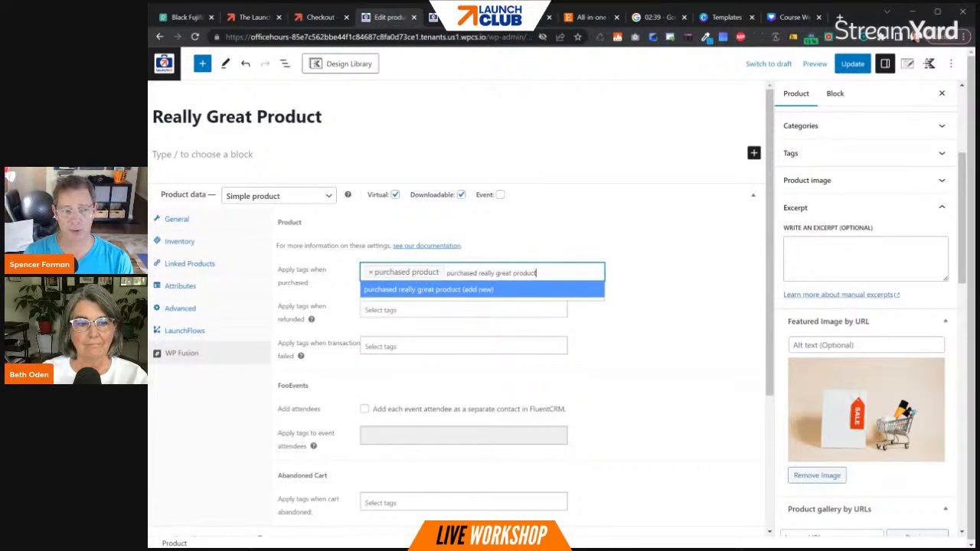
{"action": "left_click", "coordinate": [483, 289]}
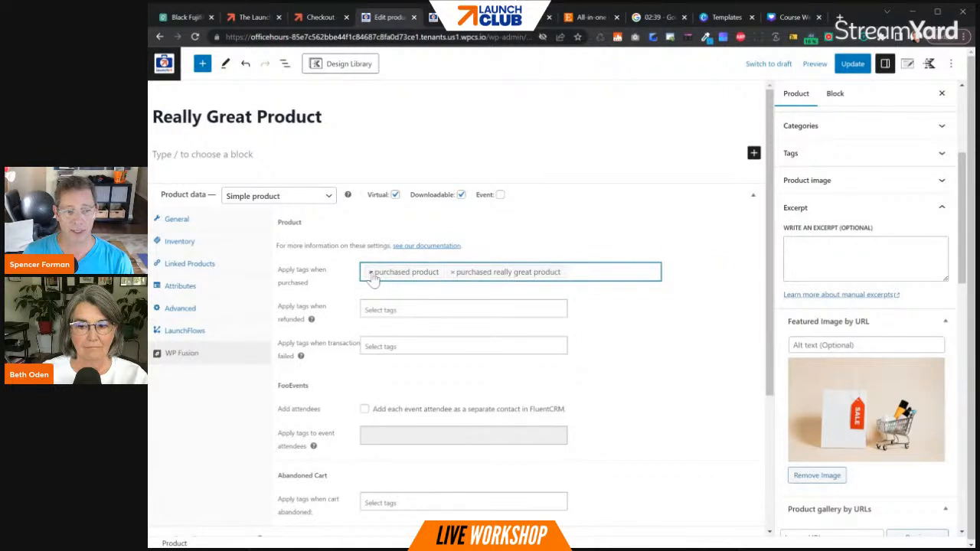
{"action": "left_click", "coordinate": [370, 272]}
{"action": "left_click", "coordinate": [854, 66]}
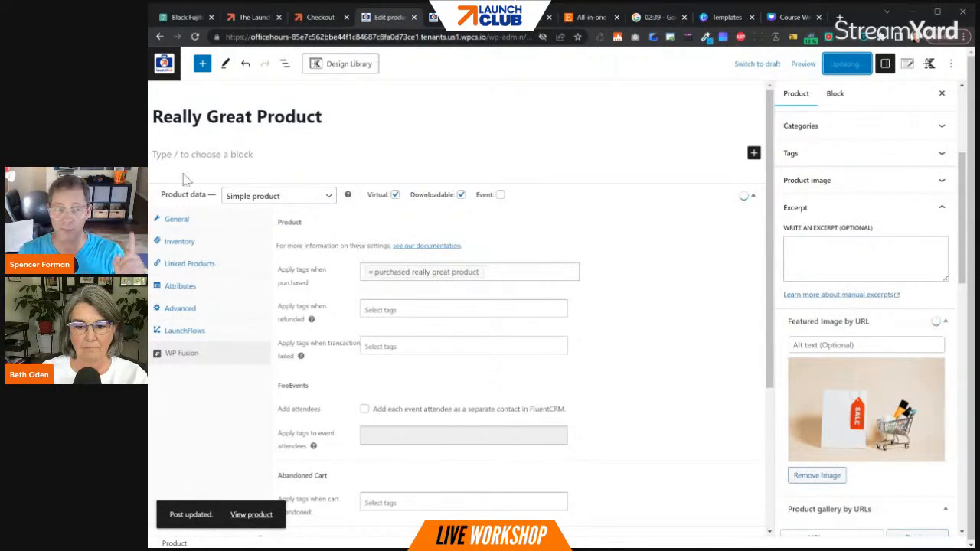
- Reload the product, check its WP Fusion and LaunchFlows settings, and copy its LaunchFlows checkout link
{"action": "left_click", "coordinate": [195, 38]}
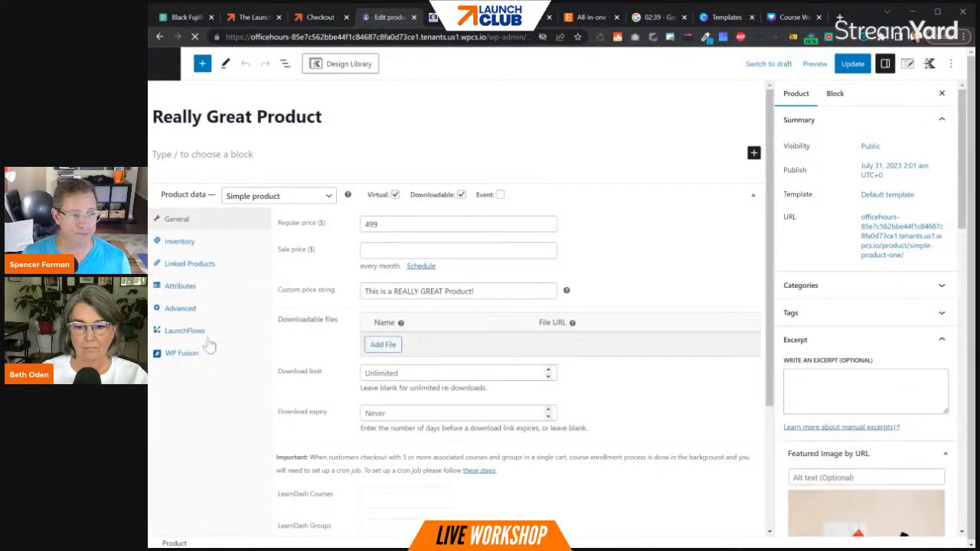
{"action": "left_click", "coordinate": [187, 354]}
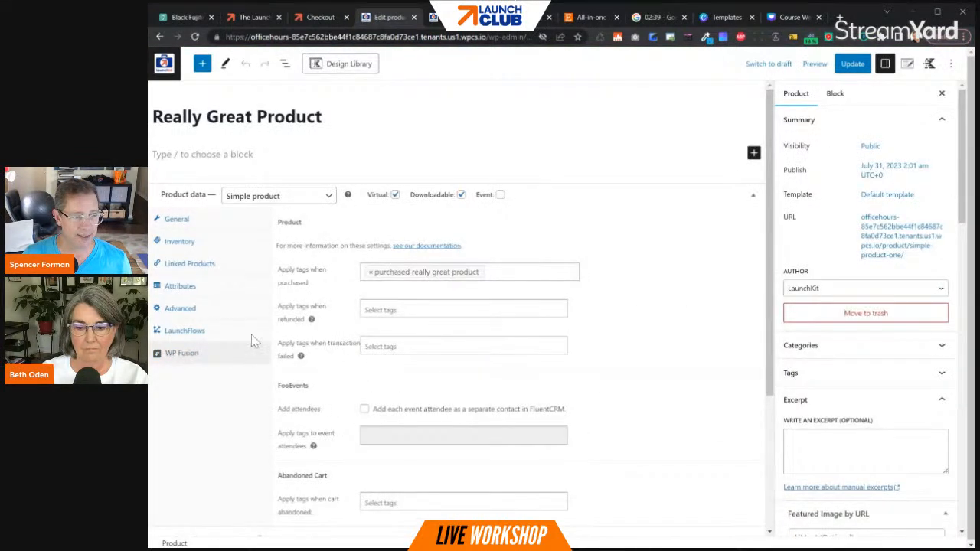
{"action": "left_click", "coordinate": [198, 334]}
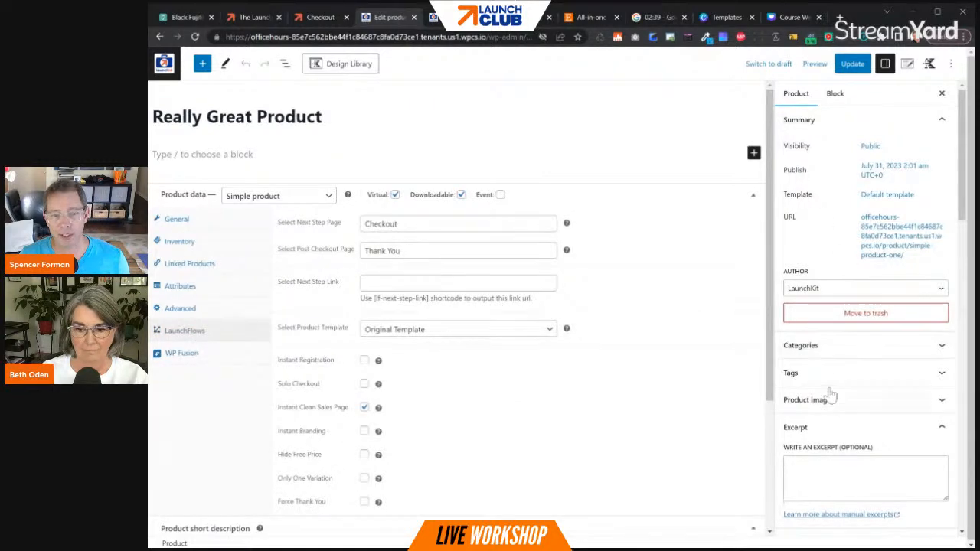
{"action": "scroll", "coordinate": [851, 368], "scroll_direction": "down", "scroll_amount": 2}
{"action": "scroll", "coordinate": [852, 370], "scroll_direction": "down", "scroll_amount": 4}
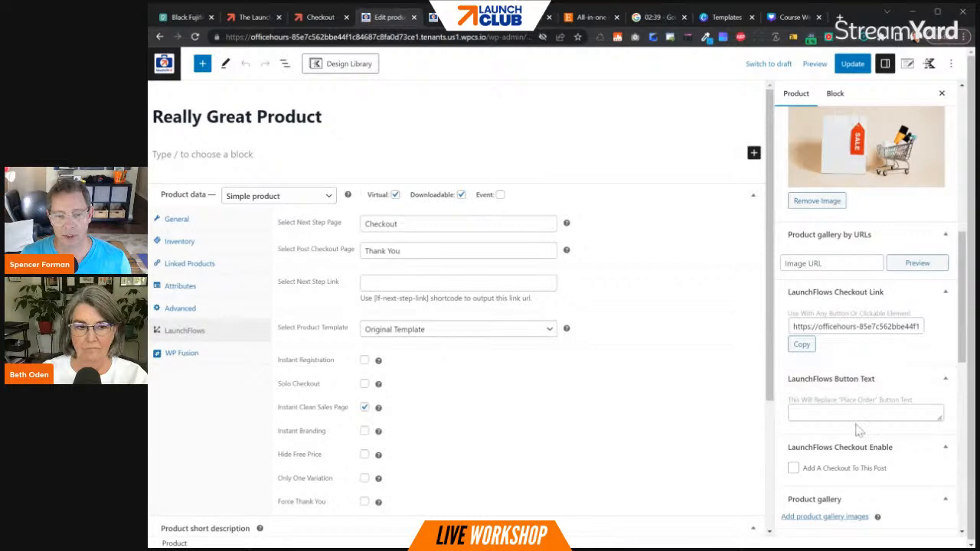
{"action": "left_click", "coordinate": [802, 347]}
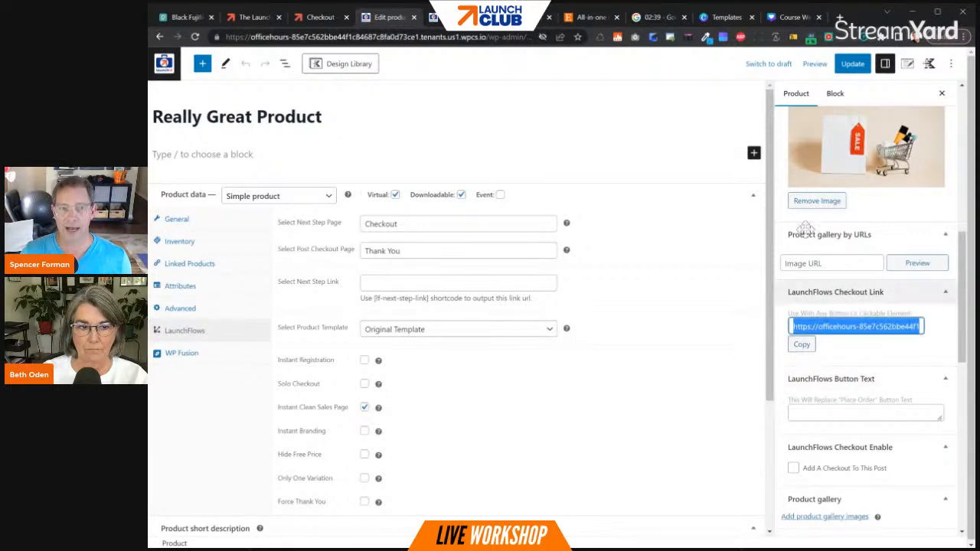
- Switch to the Canva design and change the "FIND OUT MORE" button text to "BUY IT NOW! $499"
{"action": "left_click", "coordinate": [791, 16]}
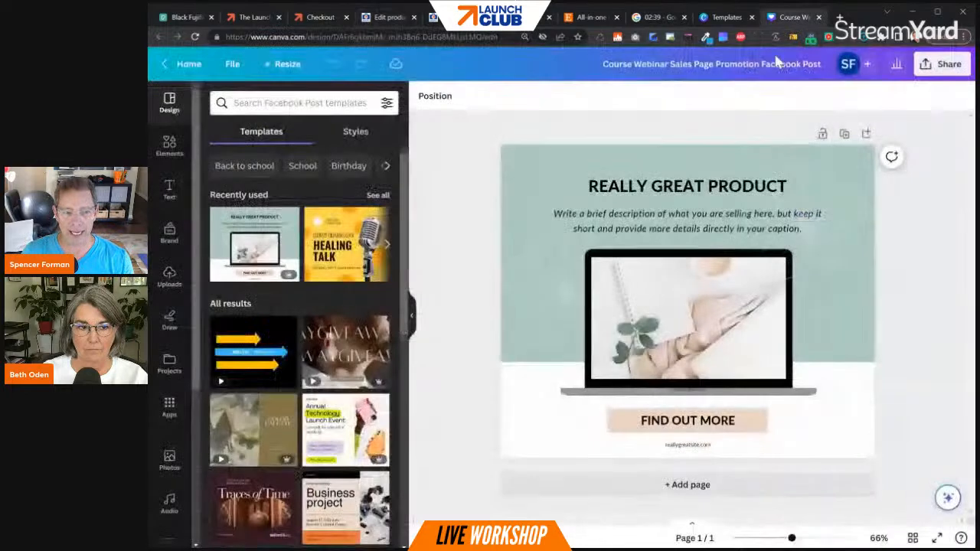
{"action": "left_click", "coordinate": [758, 422]}
{"action": "double_click", "coordinate": [643, 427]}
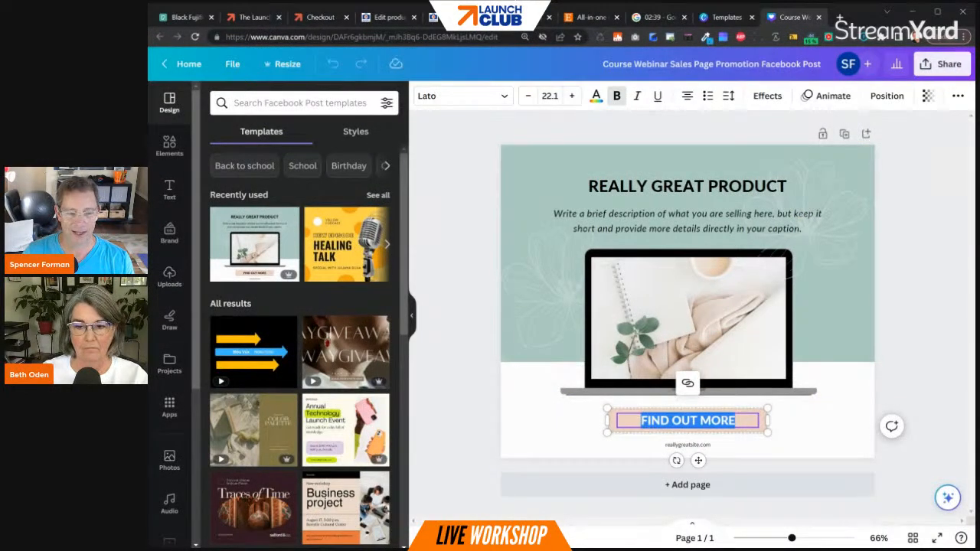
{"action": "type", "text": "BUY IT NOW!"}
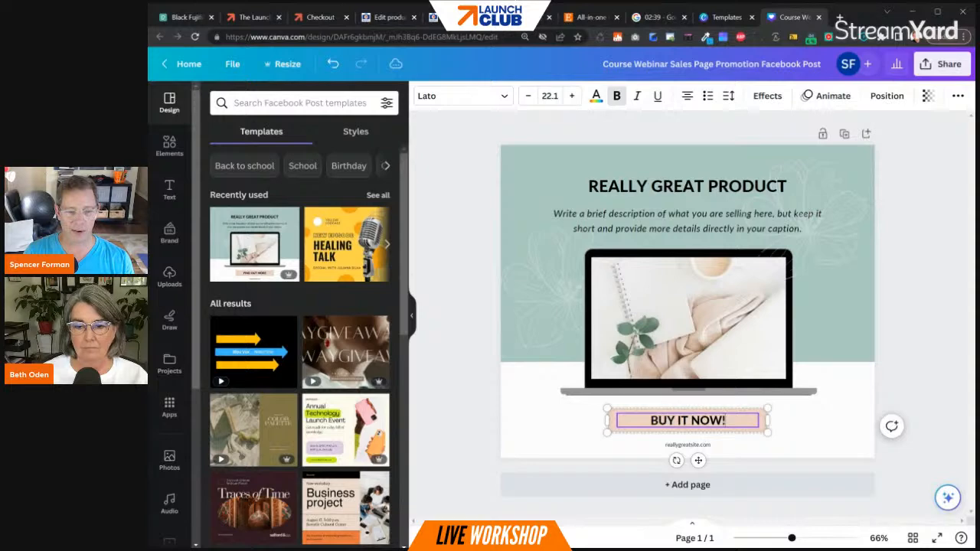
{"action": "type", "text": " $499"}
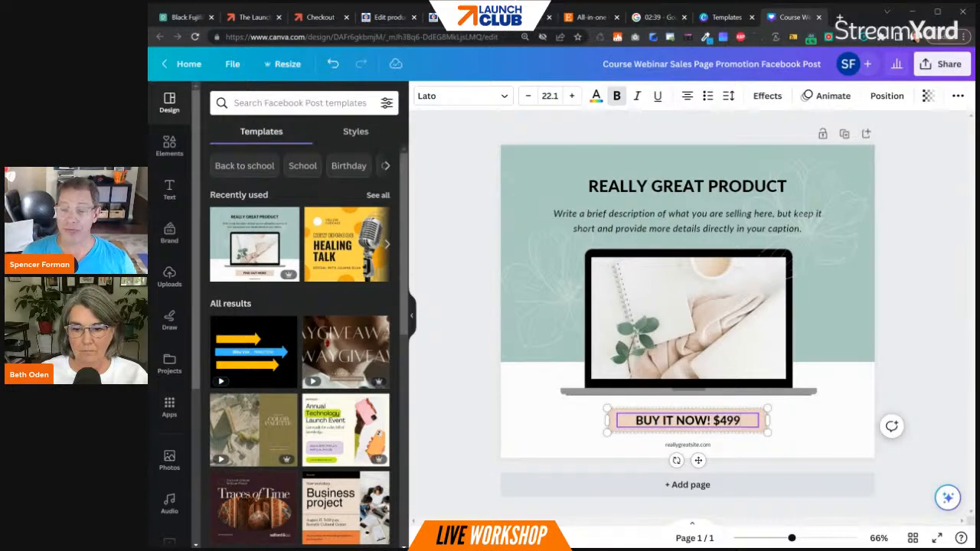
{"action": "left_click", "coordinate": [933, 329]}
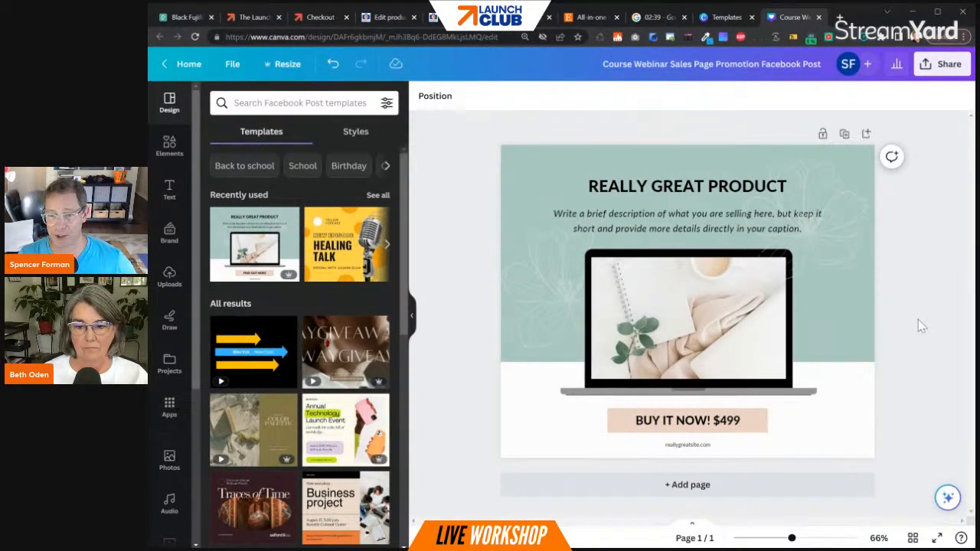
- Ungroup the "BUY IT NOW! $499" button and link it to the copied LaunchFlows checkout URL
{"action": "left_click", "coordinate": [620, 419]}
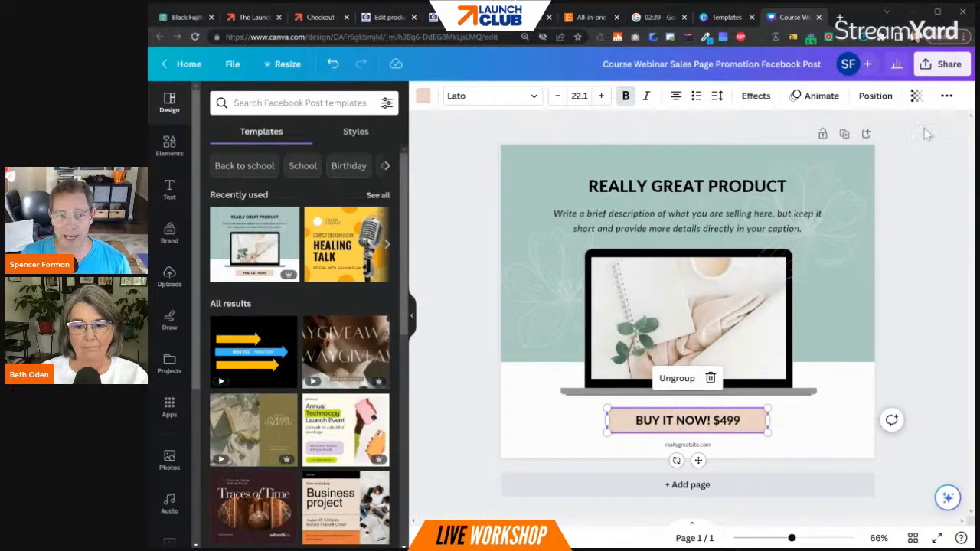
{"action": "left_click", "coordinate": [702, 423]}
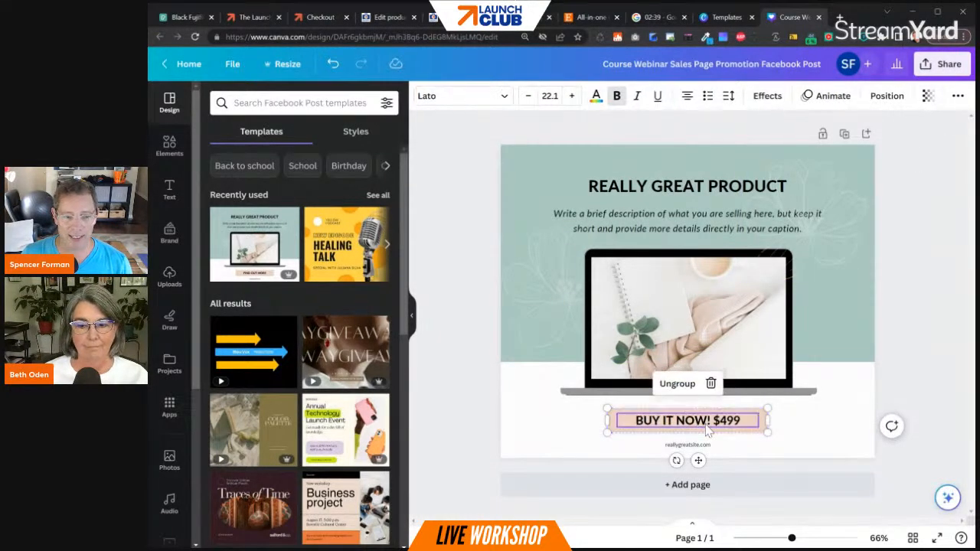
{"action": "left_click", "coordinate": [674, 384]}
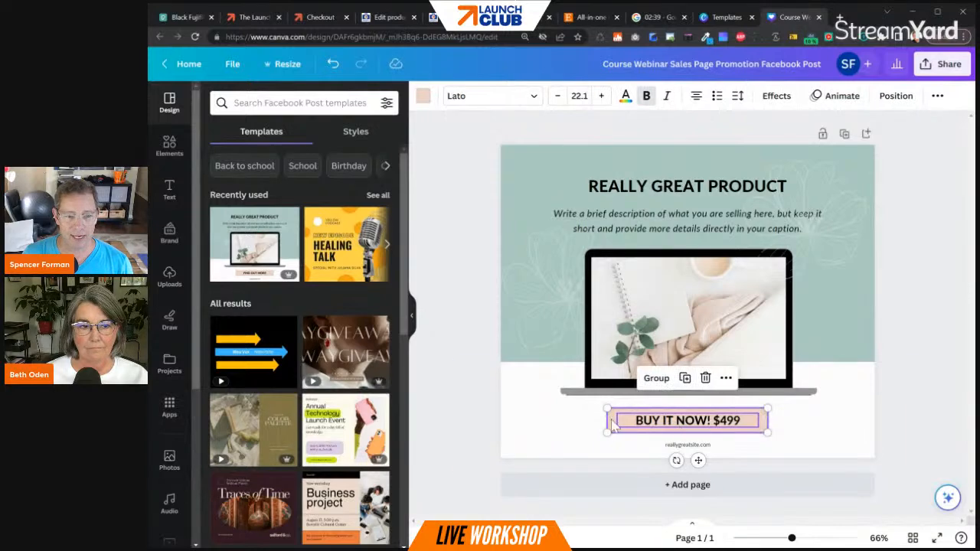
{"action": "left_click", "coordinate": [725, 378]}
{"action": "left_click", "coordinate": [752, 350]}
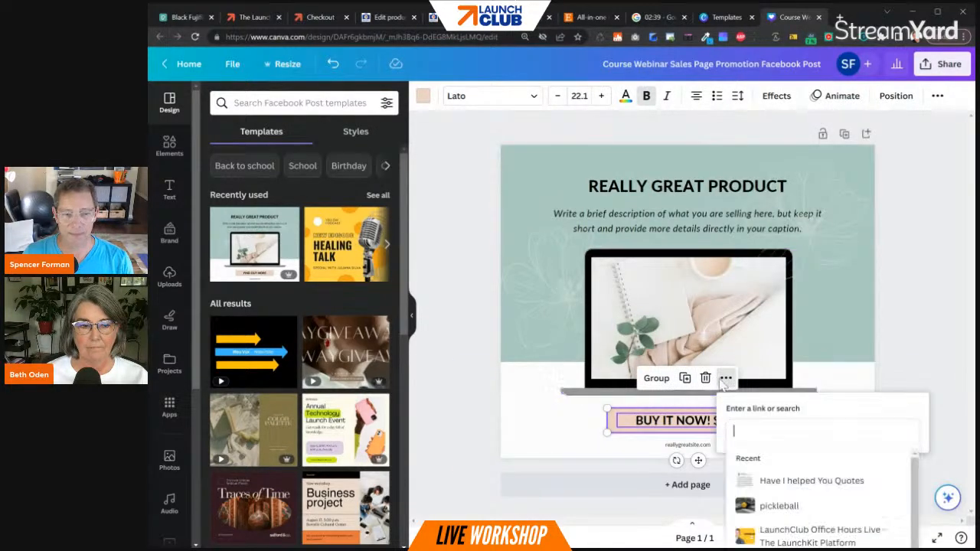
{"action": "key", "text": "ctrl+v"}
{"action": "key", "text": "Return"}
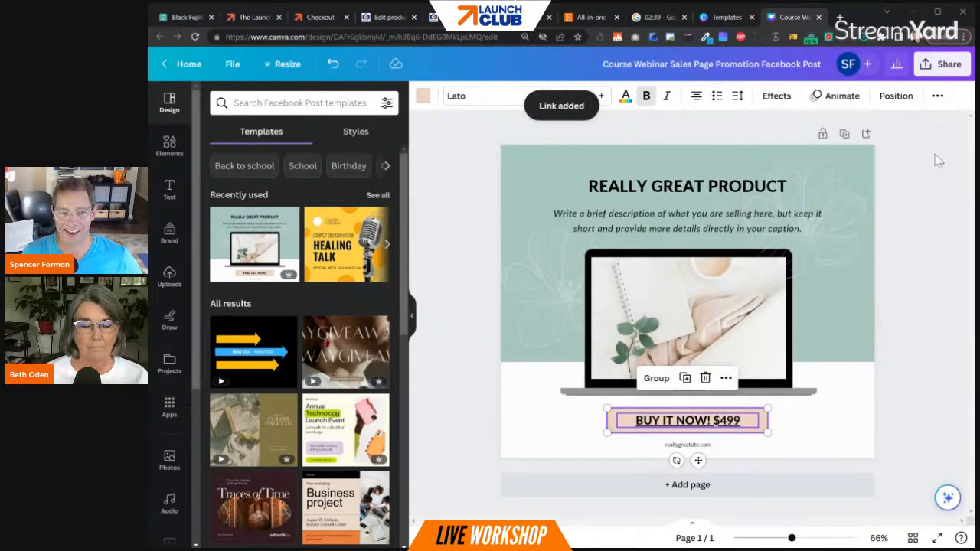
- Share the design as a website in the Presentation web style and open the published page
{"action": "left_click", "coordinate": [937, 66]}
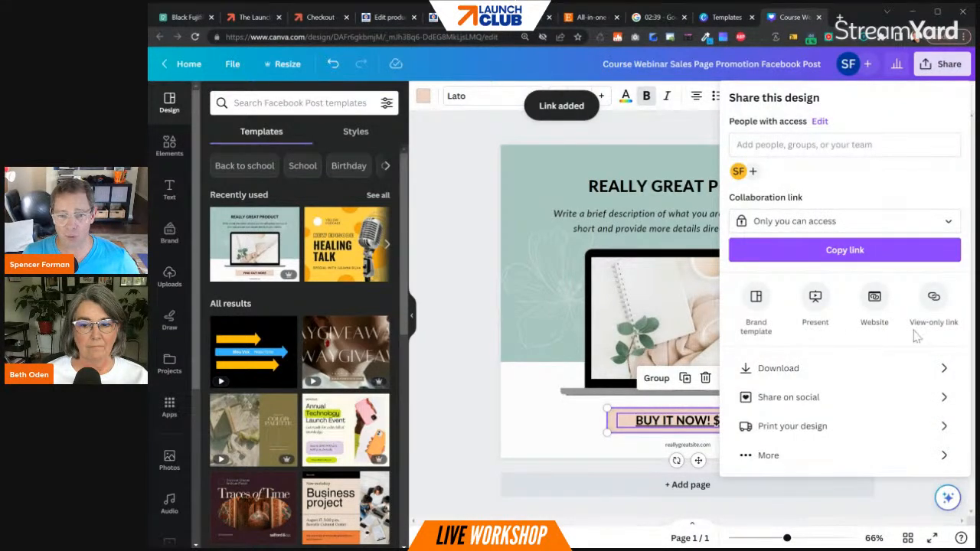
{"action": "left_click", "coordinate": [883, 304]}
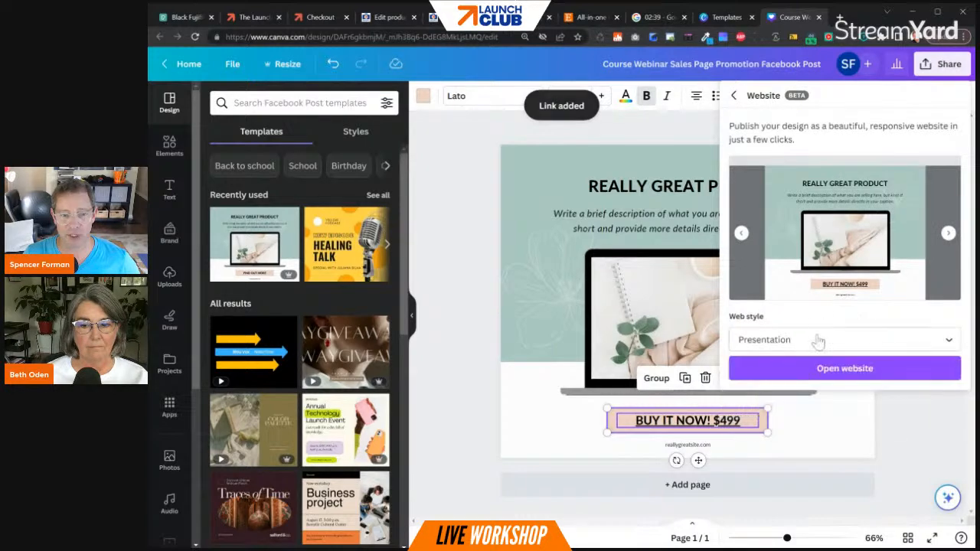
{"action": "left_click", "coordinate": [824, 367]}
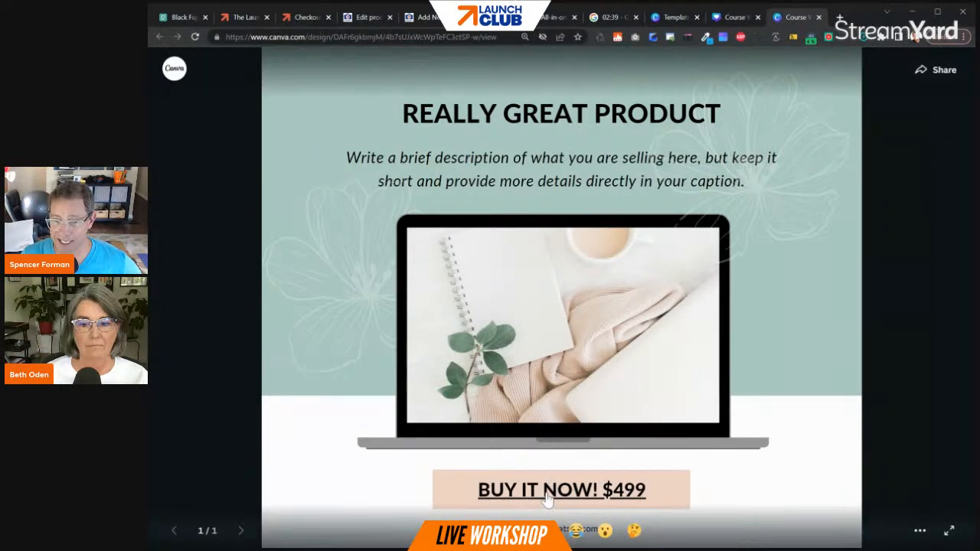
- Follow the "BUY IT NOW! $499" link to the checkout, remove "Join Camera Club!" from the order, and review the remaining checkout form
{"action": "left_click", "coordinate": [547, 496]}
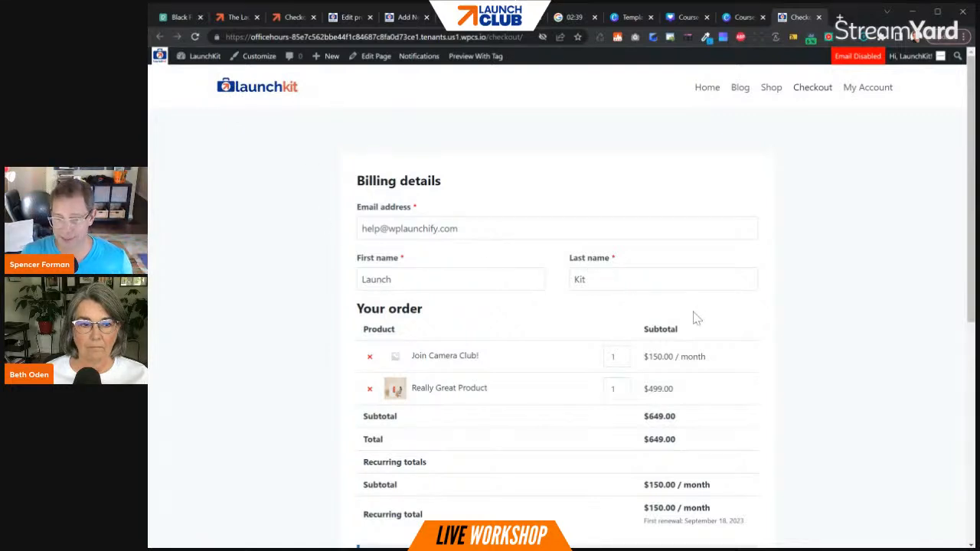
{"action": "left_click", "coordinate": [369, 355]}
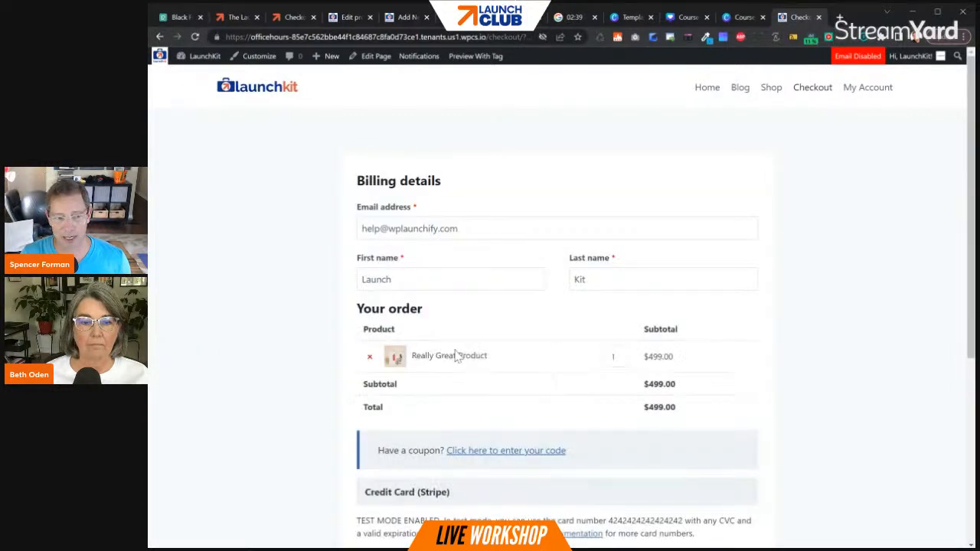
{"action": "scroll", "coordinate": [457, 360], "scroll_direction": "down", "scroll_amount": 3}
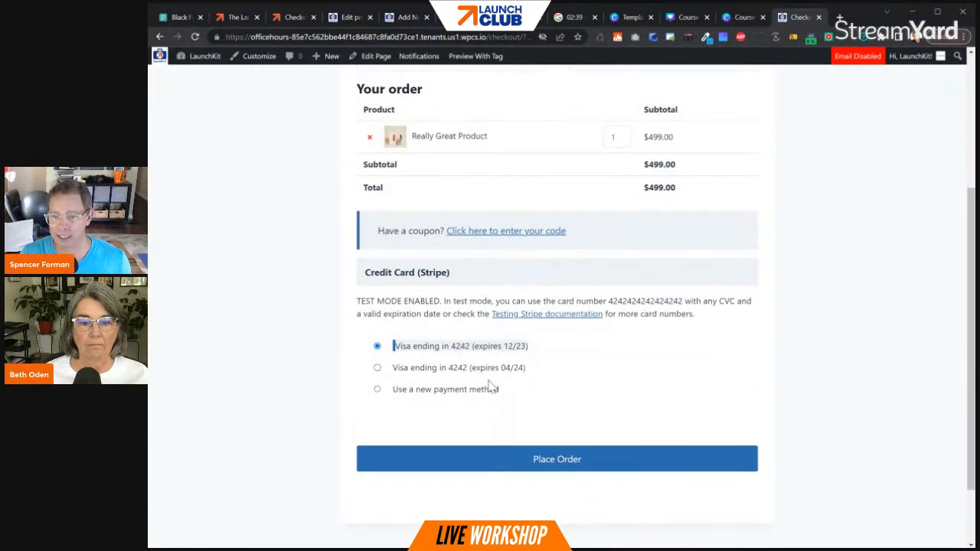
{"action": "left_click", "coordinate": [610, 457]}
{"action": "scroll", "coordinate": [559, 436], "scroll_direction": "down", "scroll_amount": 5}
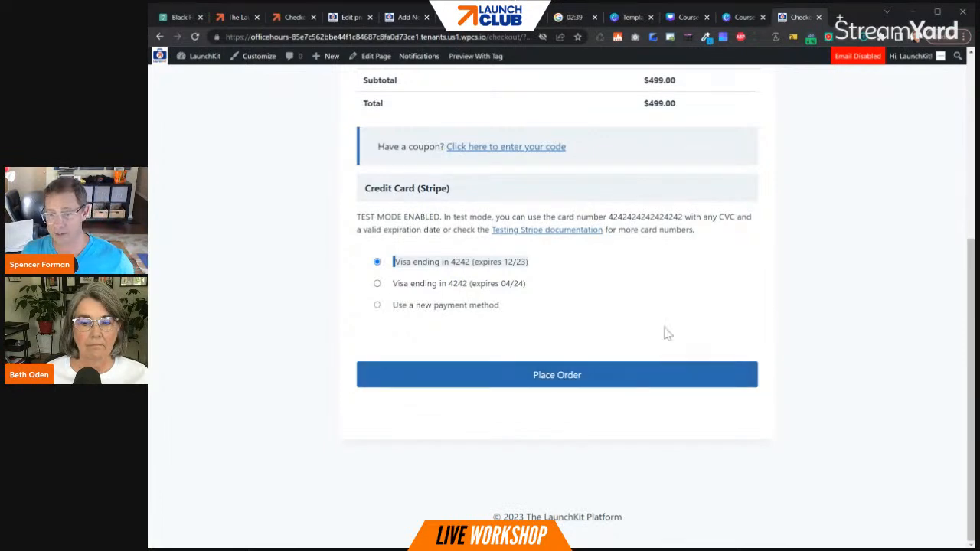
{"action": "scroll", "coordinate": [647, 284], "scroll_direction": "up", "scroll_amount": 4}
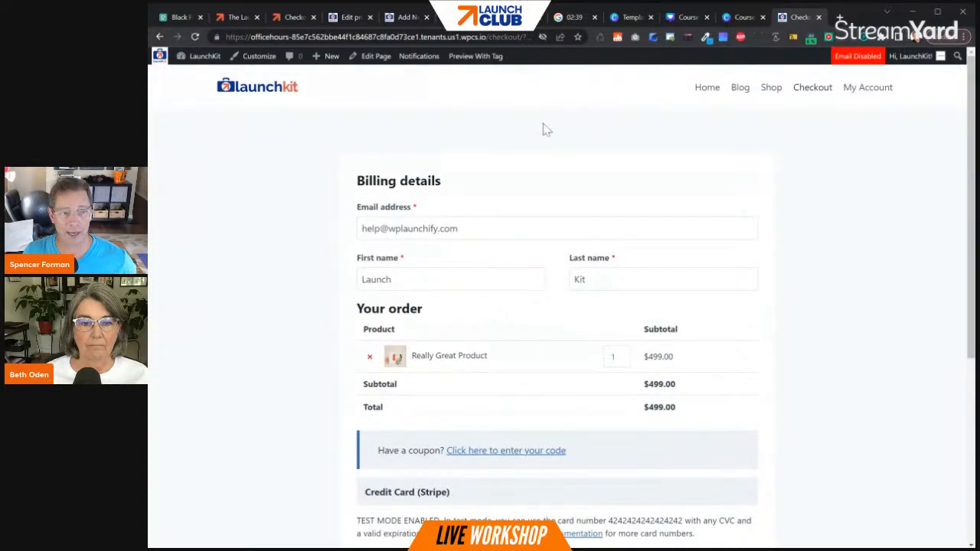
{"action": "mouse_move", "coordinate": [912, 66]}
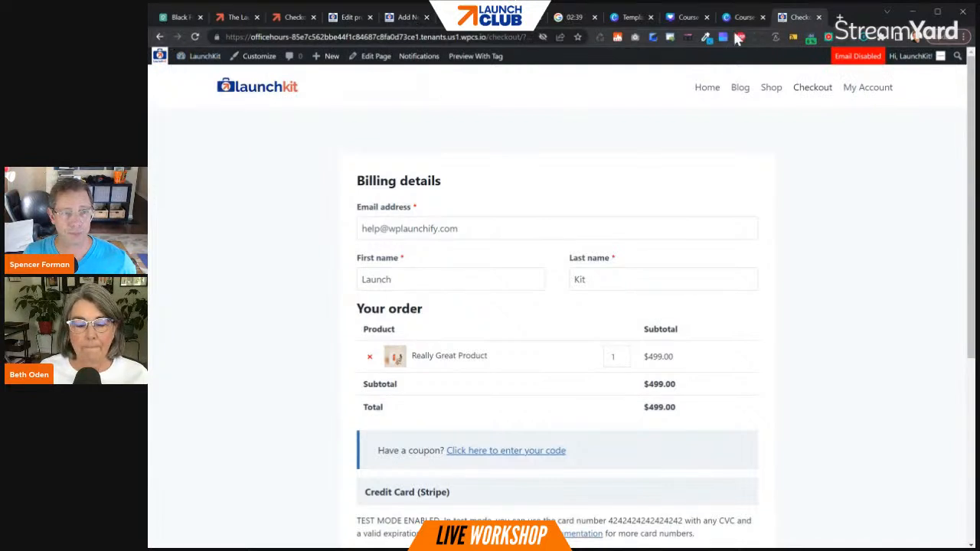
- Return to the WordPress dashboard, open the list of all users, and switch to the test buyer's subscriber account
{"action": "left_click", "coordinate": [160, 37]}
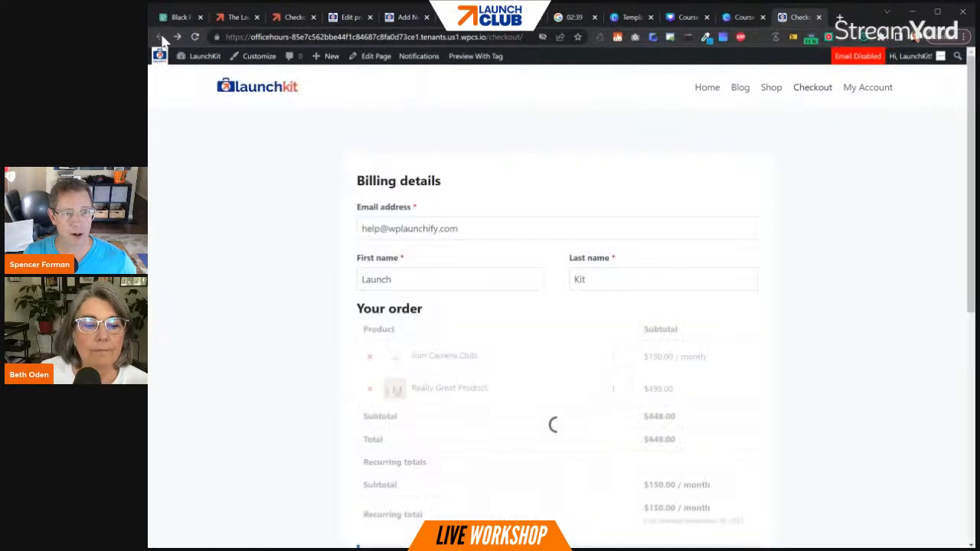
{"action": "mouse_move", "coordinate": [201, 58]}
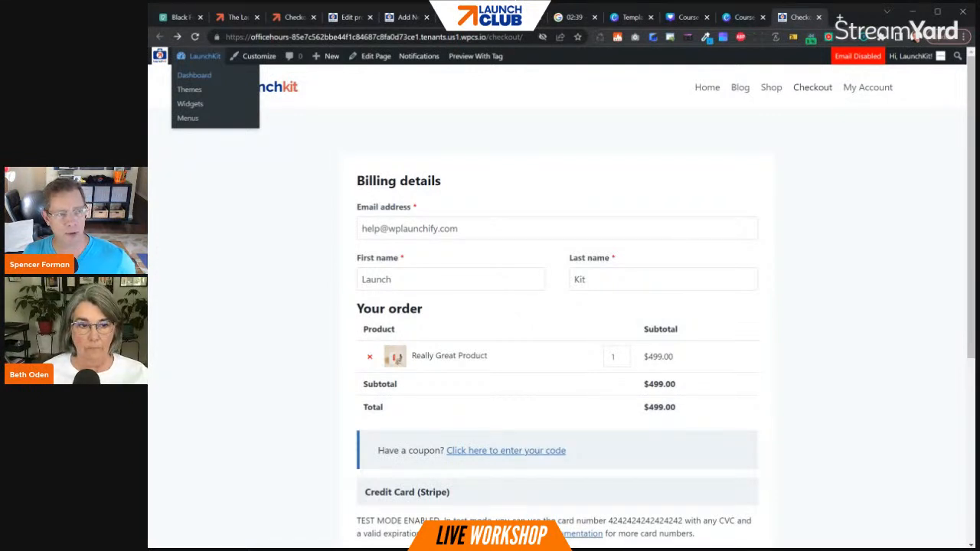
{"action": "left_click", "coordinate": [203, 76]}
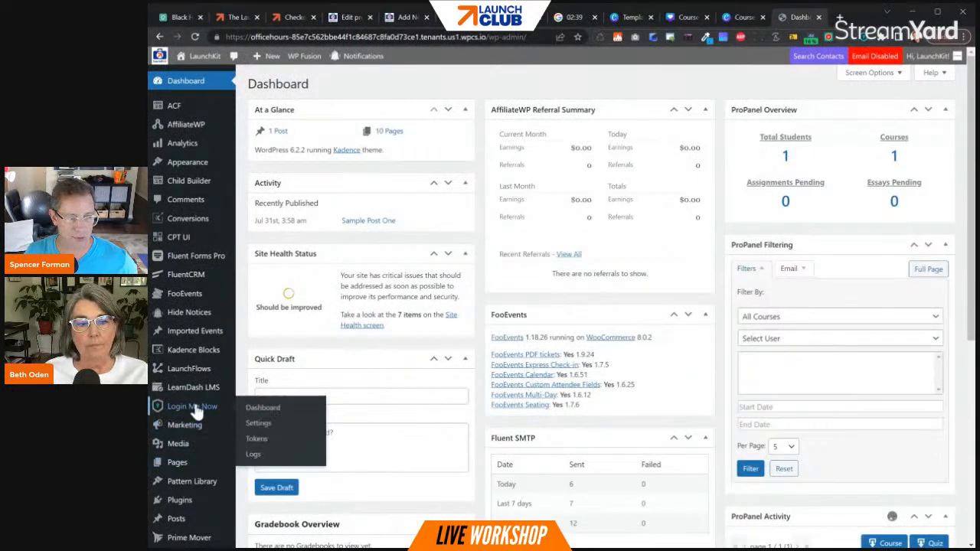
{"action": "scroll", "coordinate": [190, 496], "scroll_direction": "down", "scroll_amount": 5}
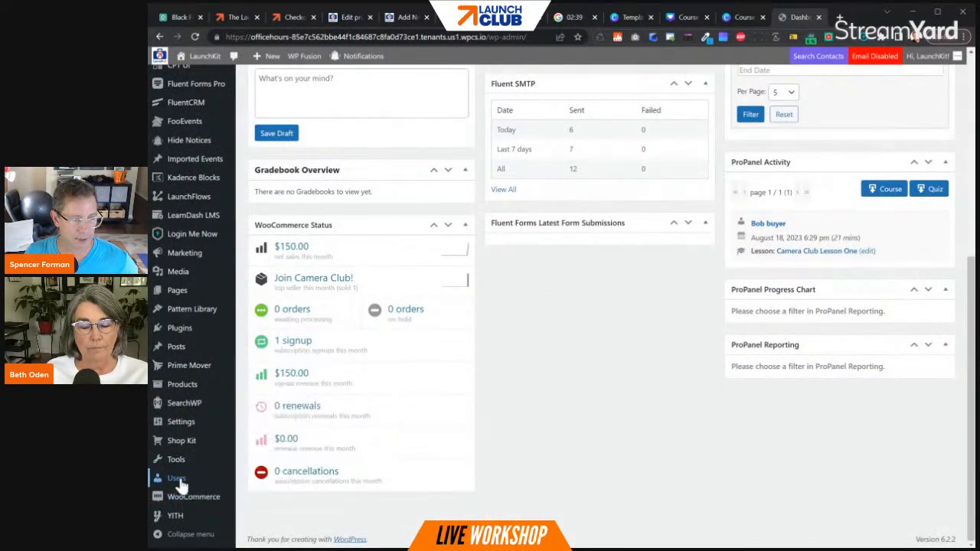
{"action": "mouse_move", "coordinate": [181, 481]}
{"action": "left_click", "coordinate": [247, 467]}
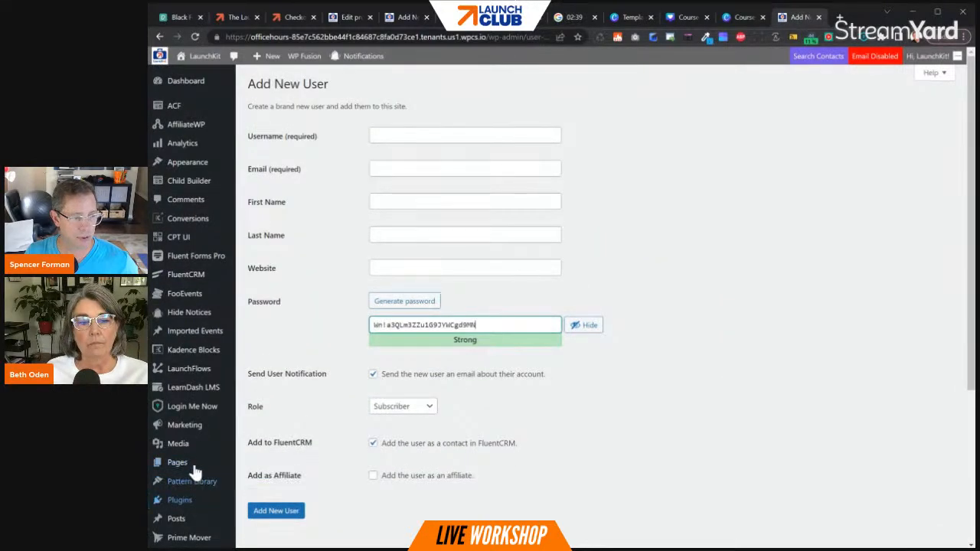
{"action": "scroll", "coordinate": [194, 470], "scroll_direction": "down", "scroll_amount": 3}
{"action": "left_click", "coordinate": [170, 460]}
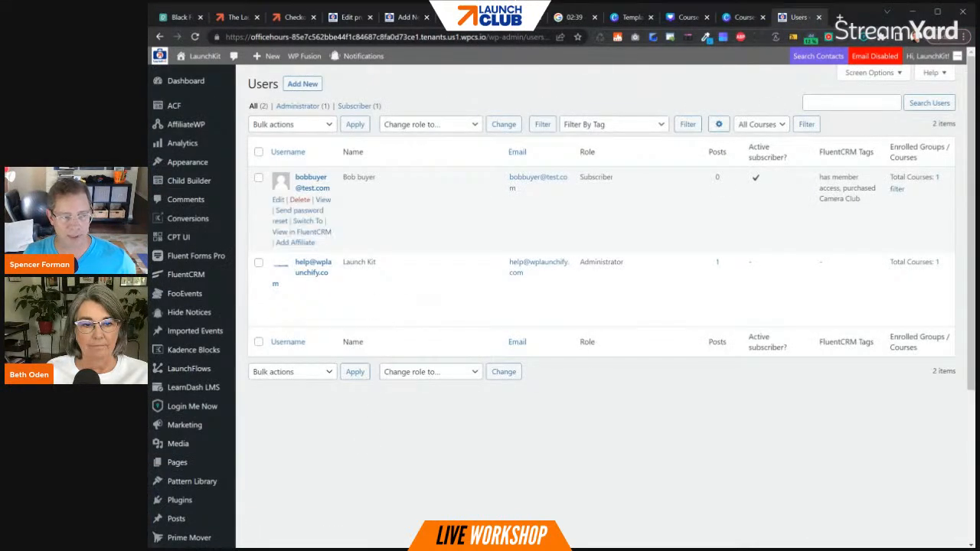
{"action": "left_click", "coordinate": [307, 222]}
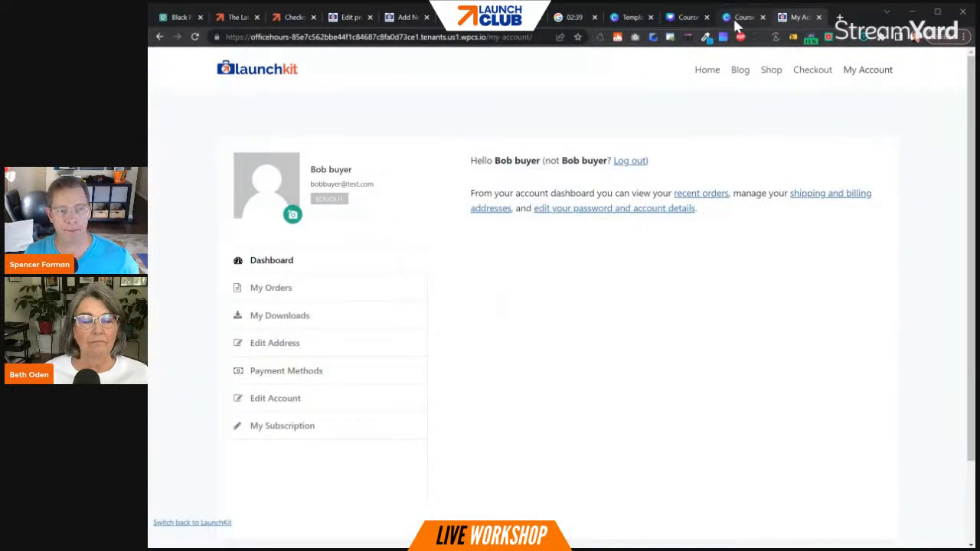
- Return to the published Canva page, follow the "BUY IT NOW! $499" link, and place the Really Great Product order with the saved card
{"action": "left_click", "coordinate": [736, 19]}
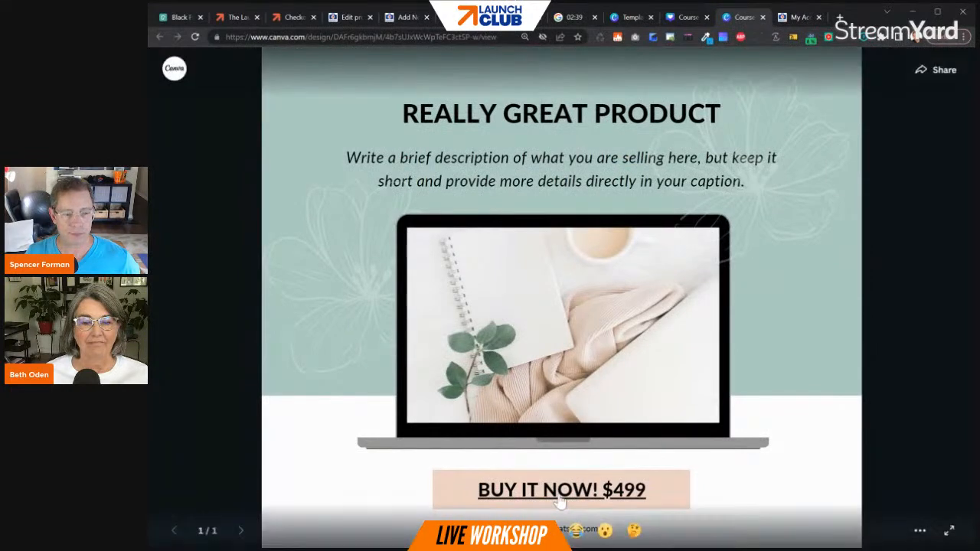
{"action": "left_click", "coordinate": [561, 493]}
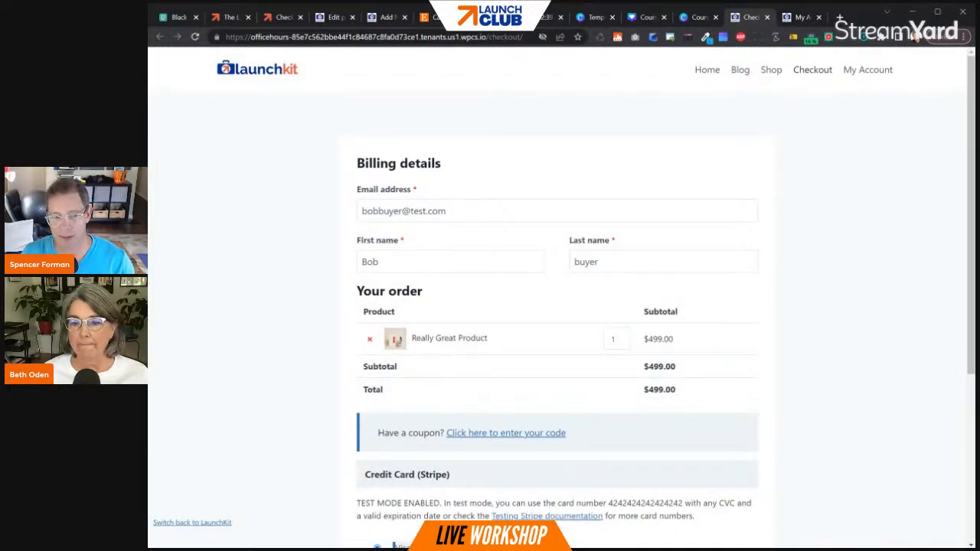
{"action": "scroll", "coordinate": [451, 299], "scroll_direction": "down", "scroll_amount": 3}
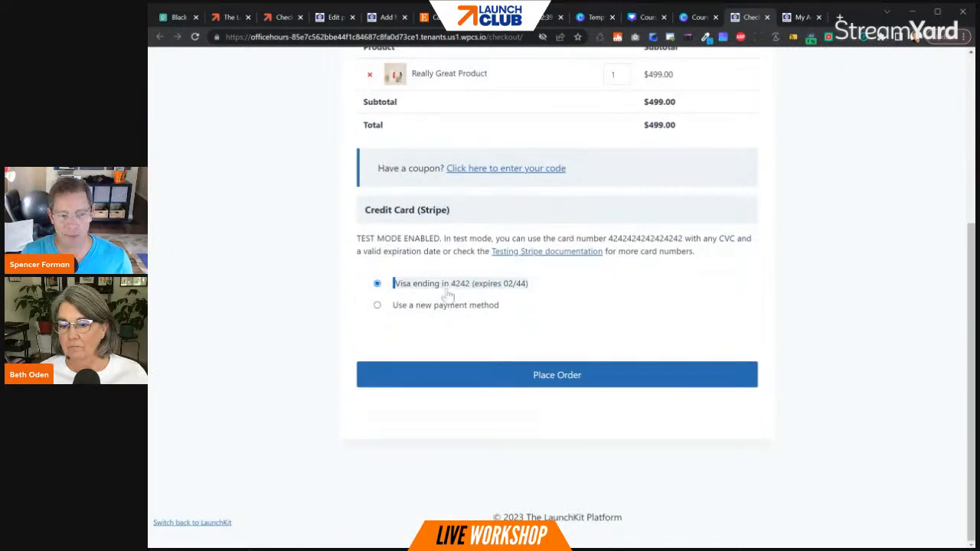
{"action": "left_click", "coordinate": [539, 379]}
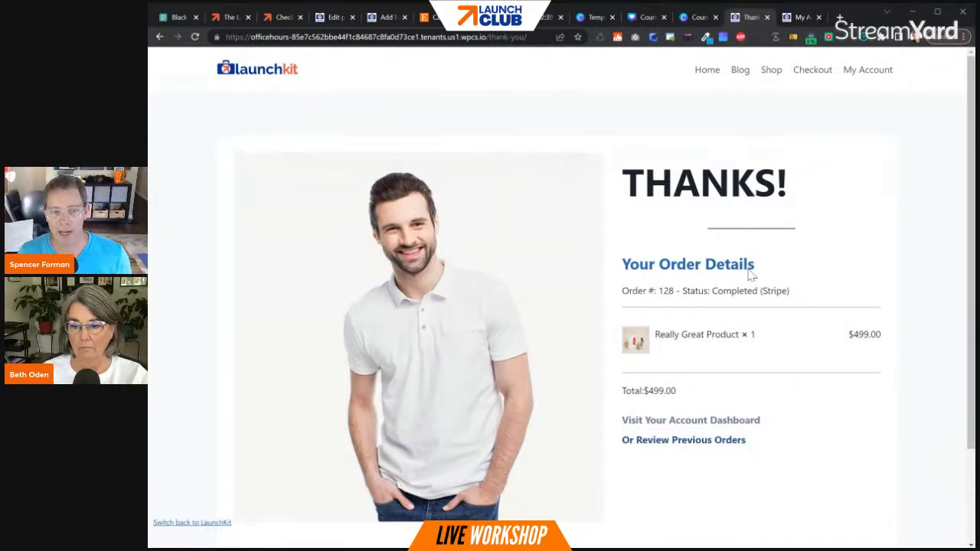
- View the Really Great Product order in the buyer's previous orders, and switch back to the LaunchKit administrator account
{"action": "left_click", "coordinate": [729, 450]}
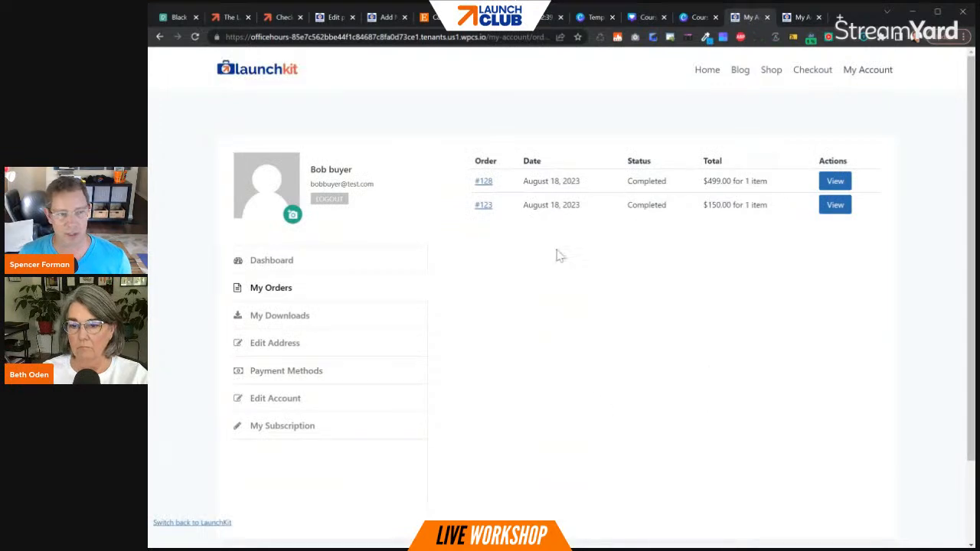
{"action": "left_click", "coordinate": [838, 183]}
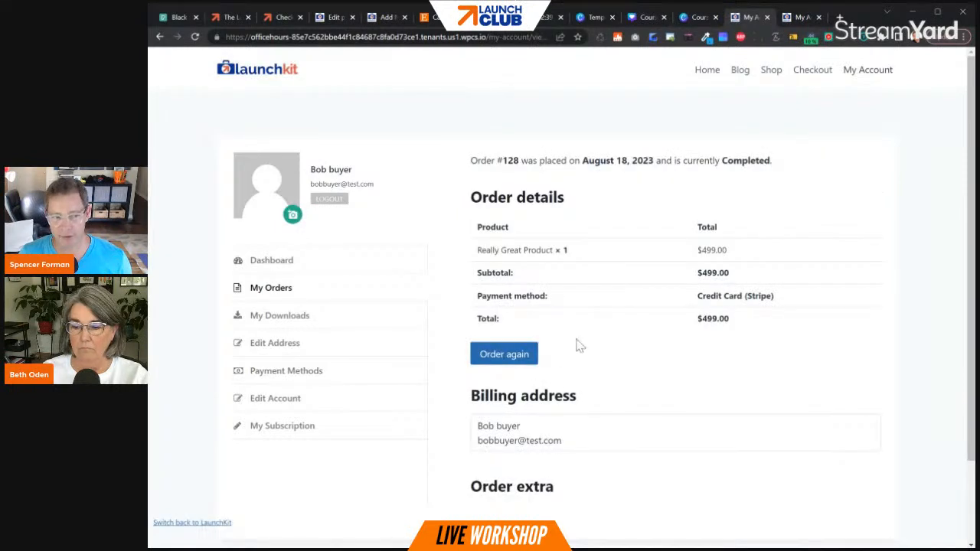
{"action": "left_click", "coordinate": [208, 525]}
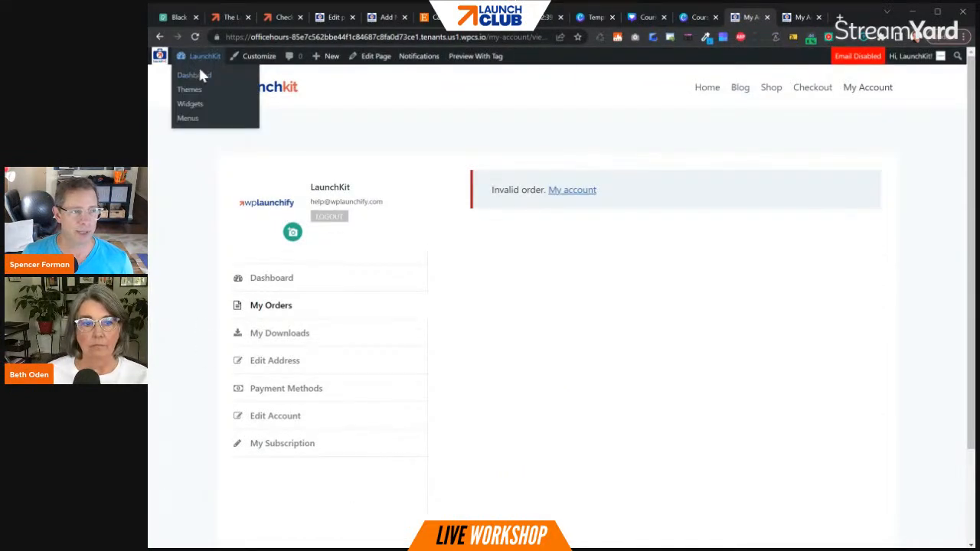
- Open the buyer's contact profile in FluentCRM and examine the product purchase tag and the purchase history
{"action": "left_click", "coordinate": [201, 75]}
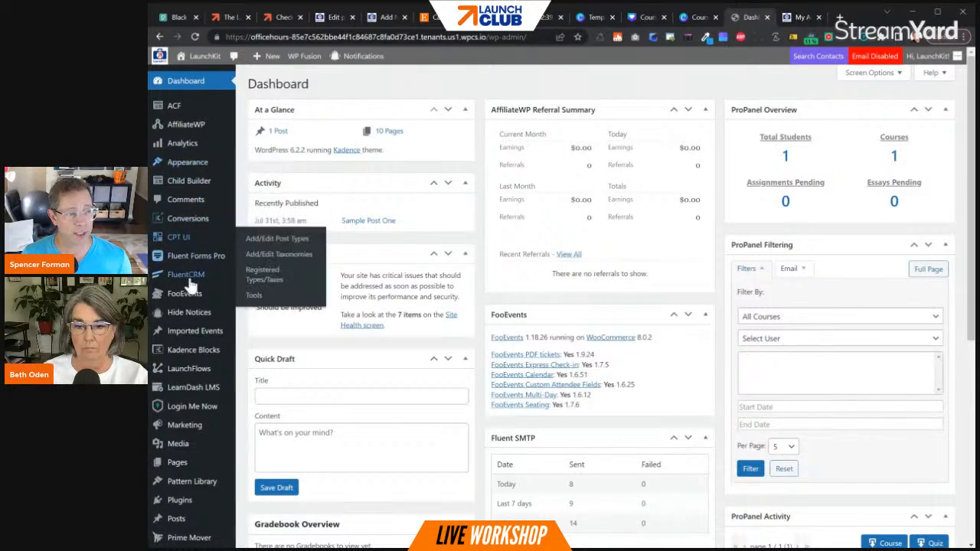
{"action": "mouse_move", "coordinate": [190, 282]}
{"action": "left_click", "coordinate": [260, 340]}
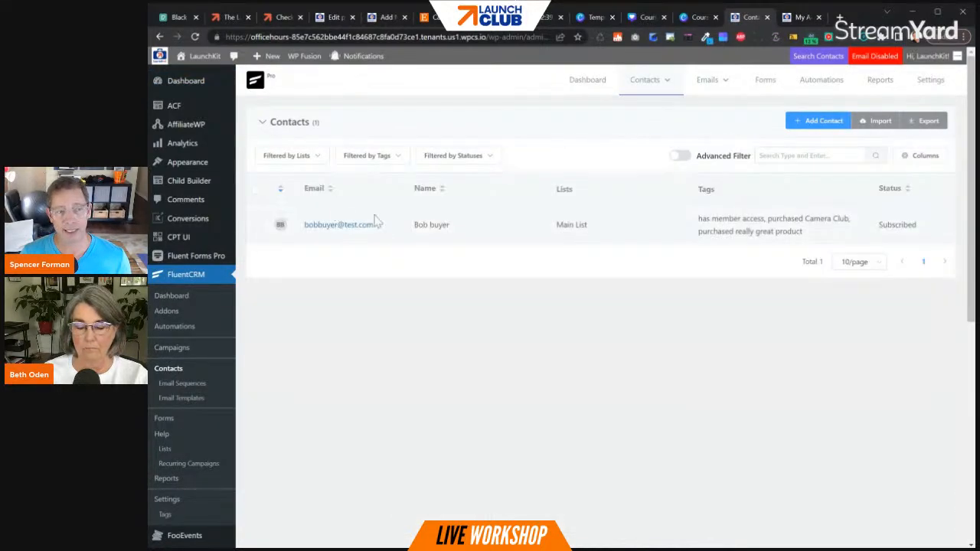
{"action": "left_click", "coordinate": [341, 231]}
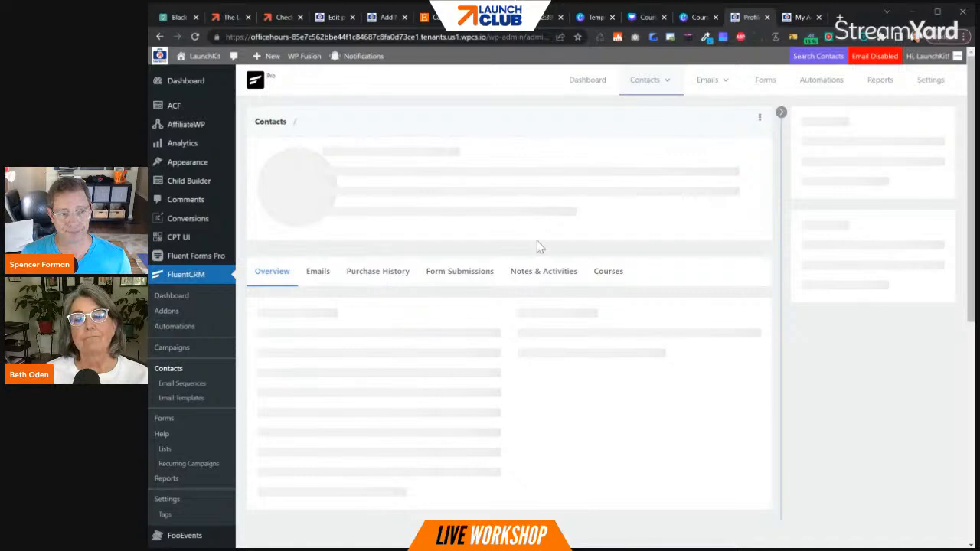
{"action": "left_click_drag", "start_coordinate": [537, 230], "coordinate": [620, 232]}
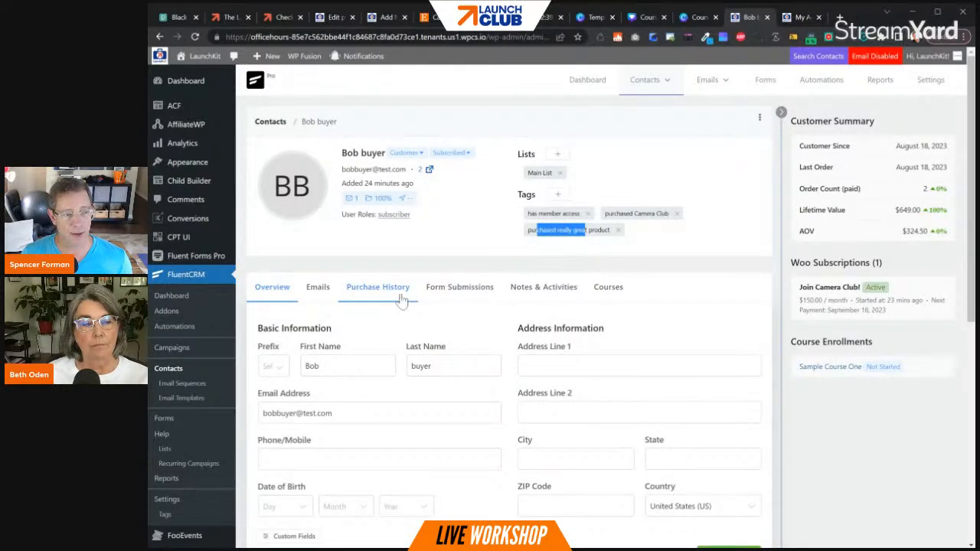
{"action": "left_click", "coordinate": [404, 297]}
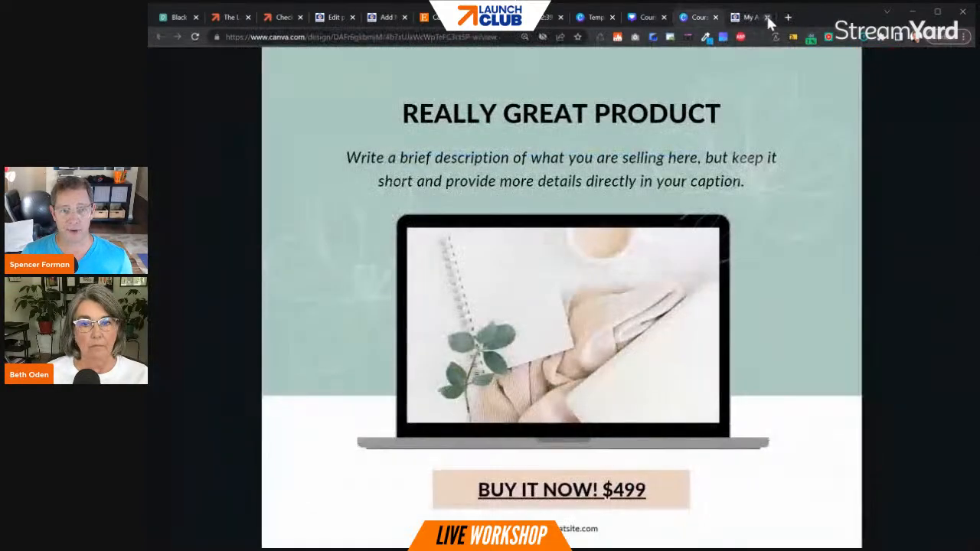
- Close the leftover account and Camera Club lesson pages, and return to the WooCommerce product list
{"action": "left_click", "coordinate": [766, 17]}
{"action": "left_click", "coordinate": [430, 17]}
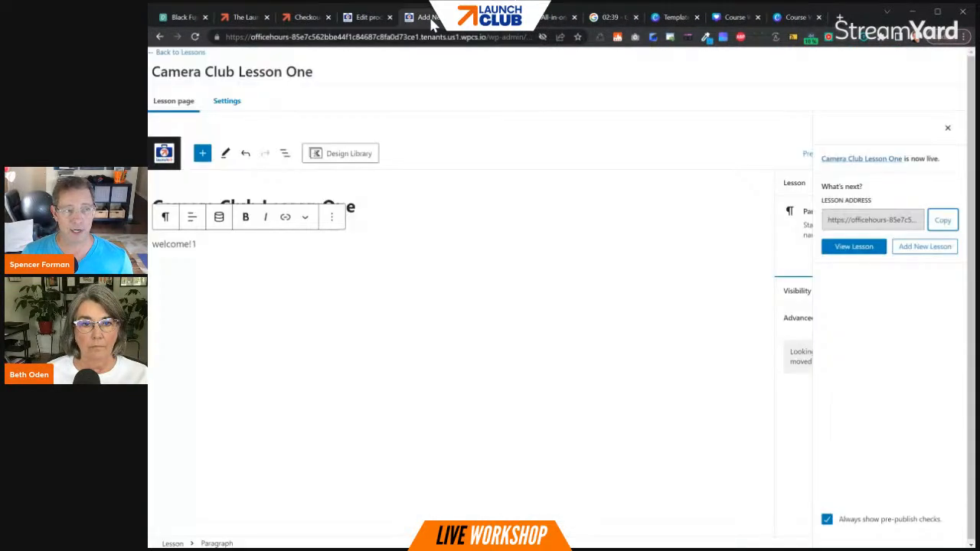
{"action": "left_click", "coordinate": [451, 17]}
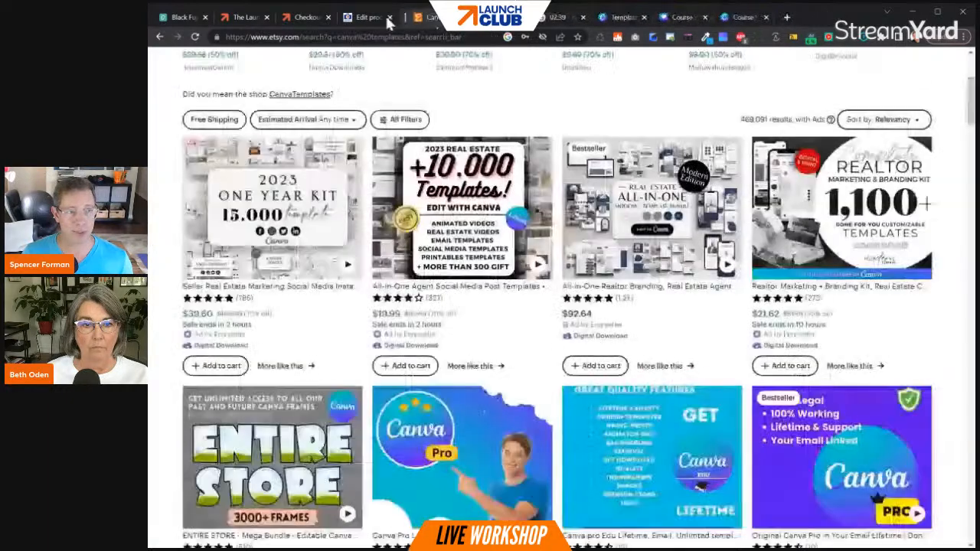
{"action": "left_click", "coordinate": [373, 19]}
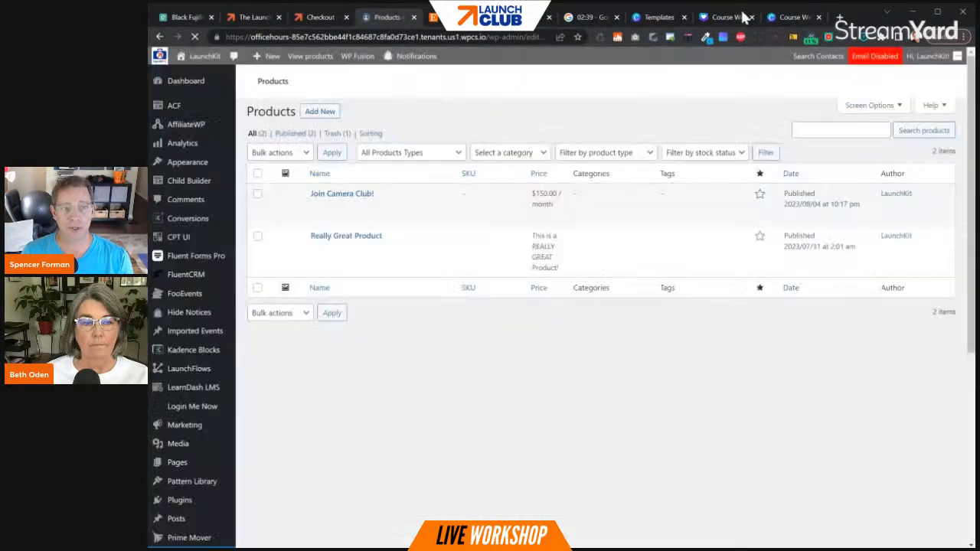
- Switch to the Canva templates page, close the template preview, search the templates for "logo", and browse the designs
{"action": "left_click", "coordinate": [669, 18]}
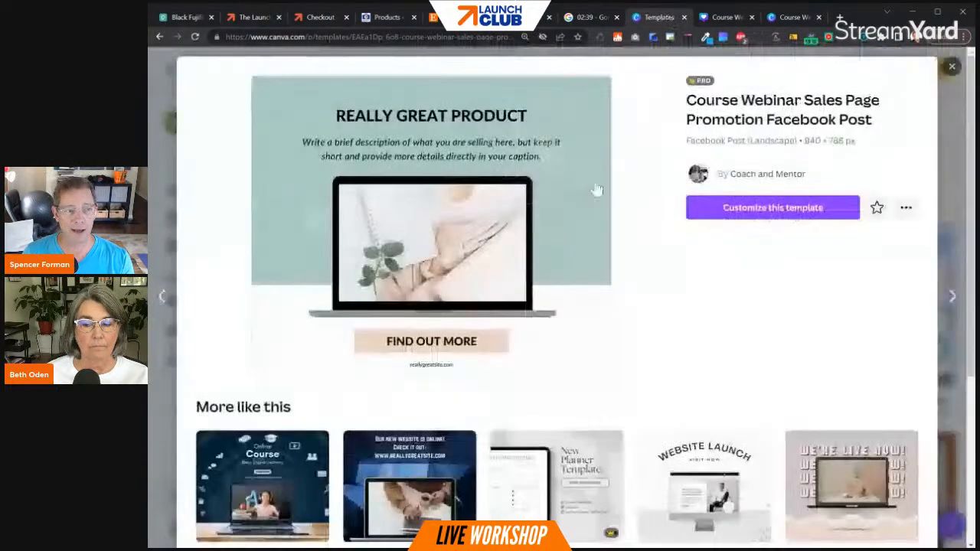
{"action": "left_click", "coordinate": [952, 66]}
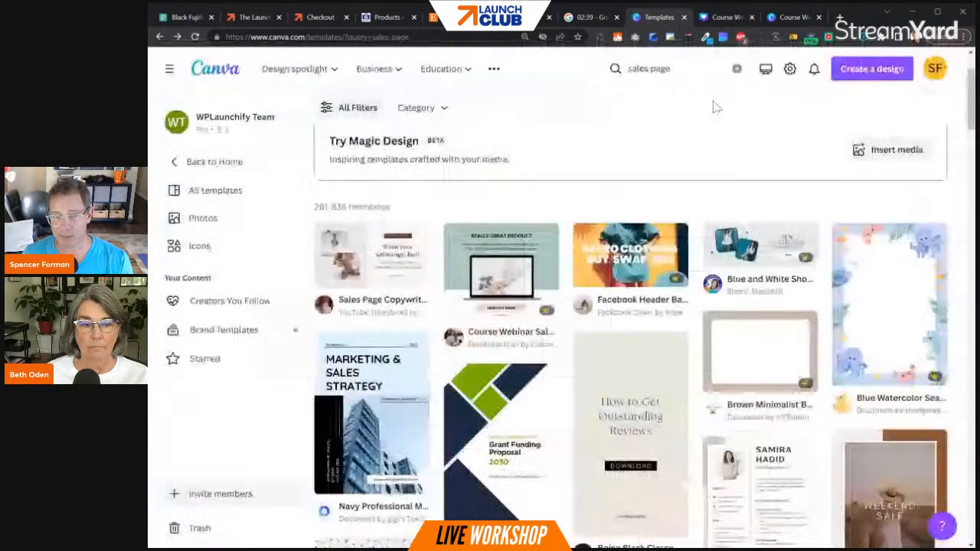
{"action": "left_click", "coordinate": [675, 69]}
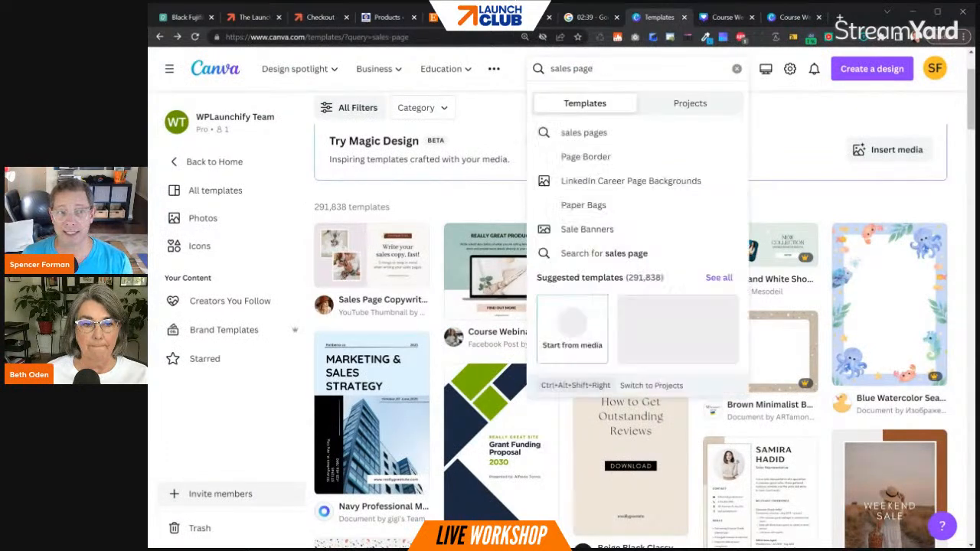
{"action": "left_click_drag", "start_coordinate": [597, 69], "coordinate": [548, 69]}
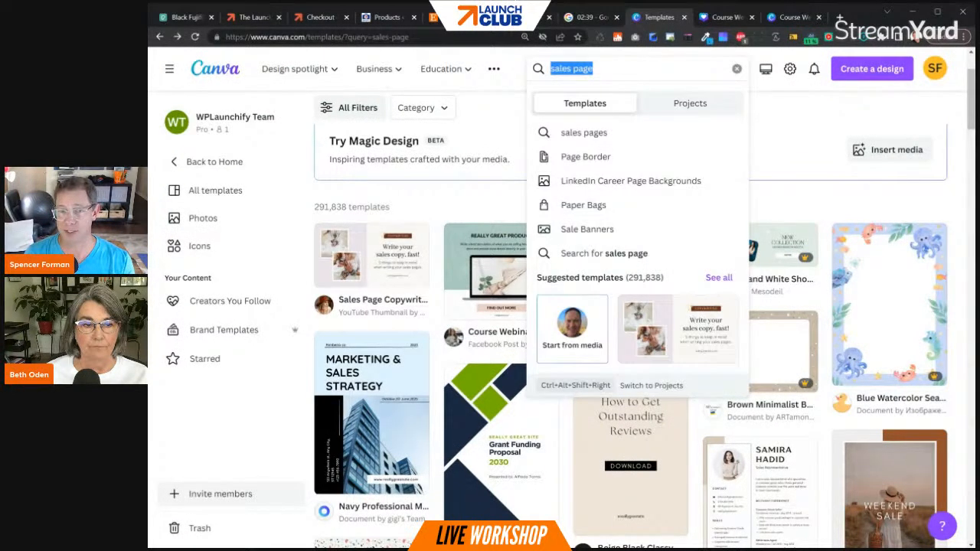
{"action": "key", "text": "BackSpace"}
{"action": "type", "text": "logo"}
{"action": "key", "text": "Return"}
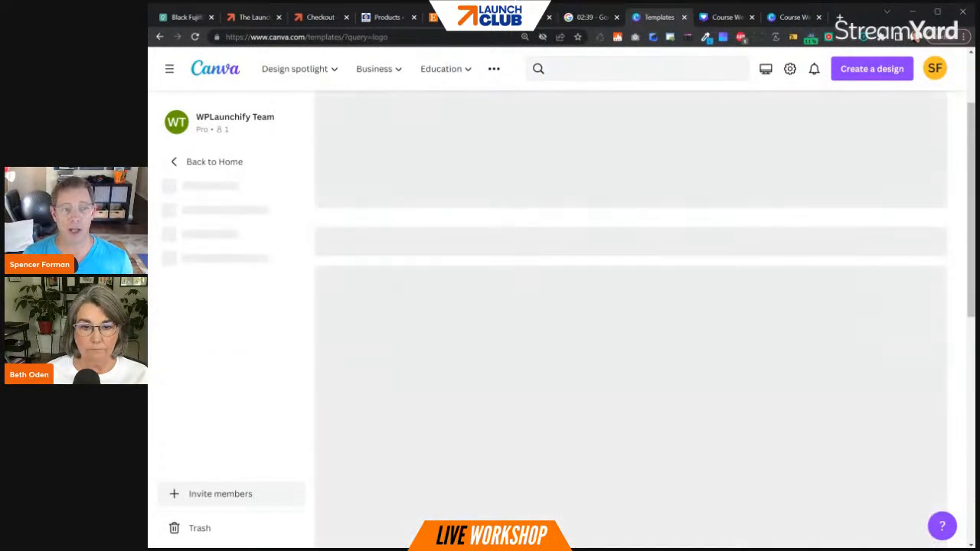
{"action": "scroll", "coordinate": [612, 268], "scroll_direction": "down", "scroll_amount": 2}
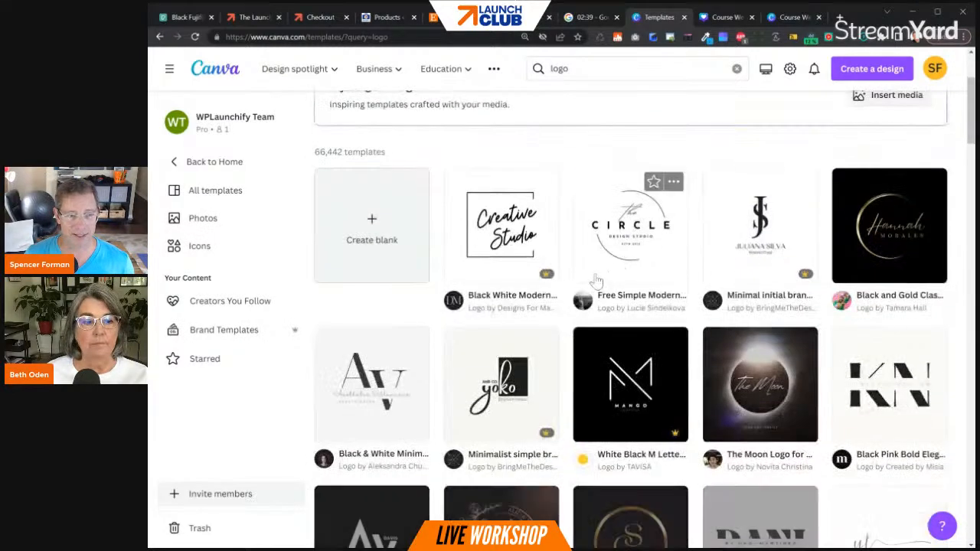
{"action": "scroll", "coordinate": [700, 229], "scroll_direction": "down", "scroll_amount": 3}
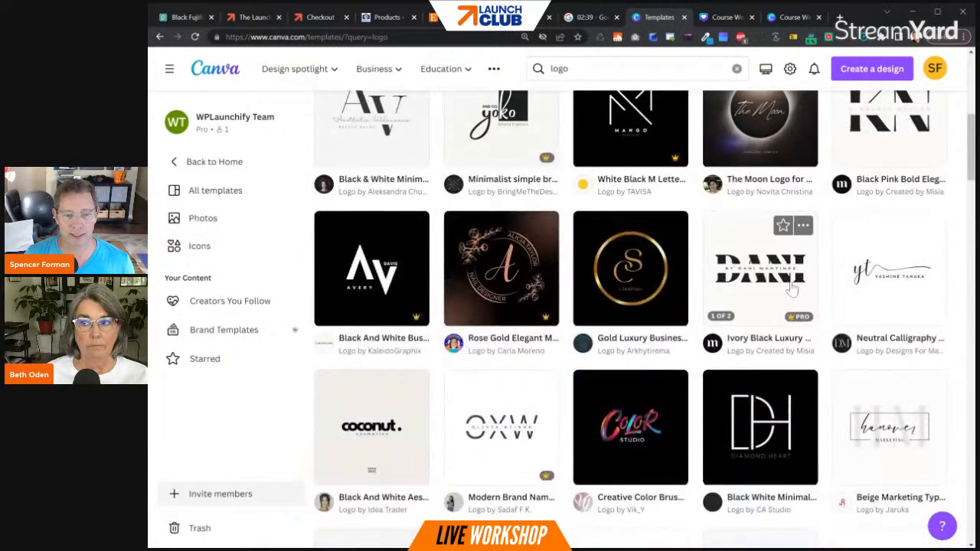
- Open the Neutral Calligraphy Initials Logo template as an editable design and look over its main logo and sub logo pages
{"action": "left_click", "coordinate": [886, 281]}
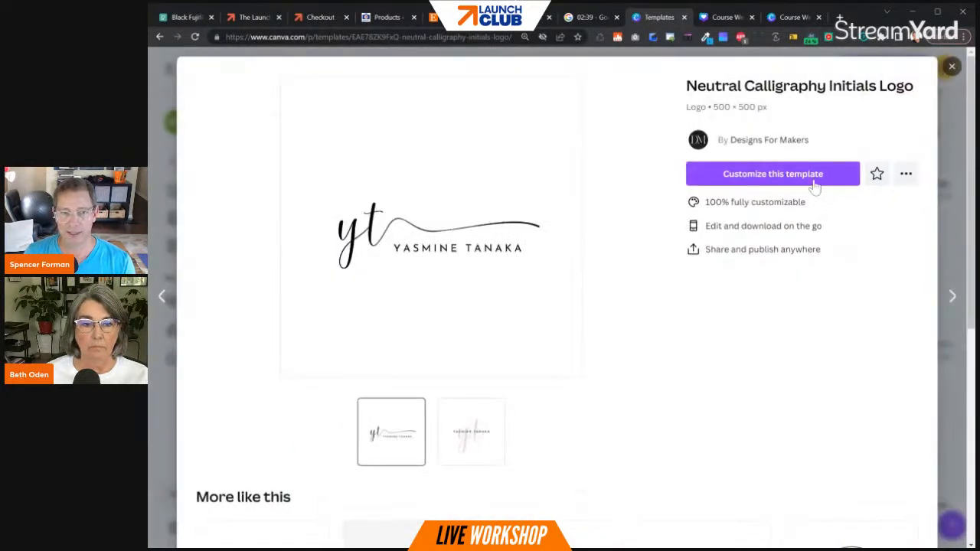
{"action": "left_click", "coordinate": [816, 176]}
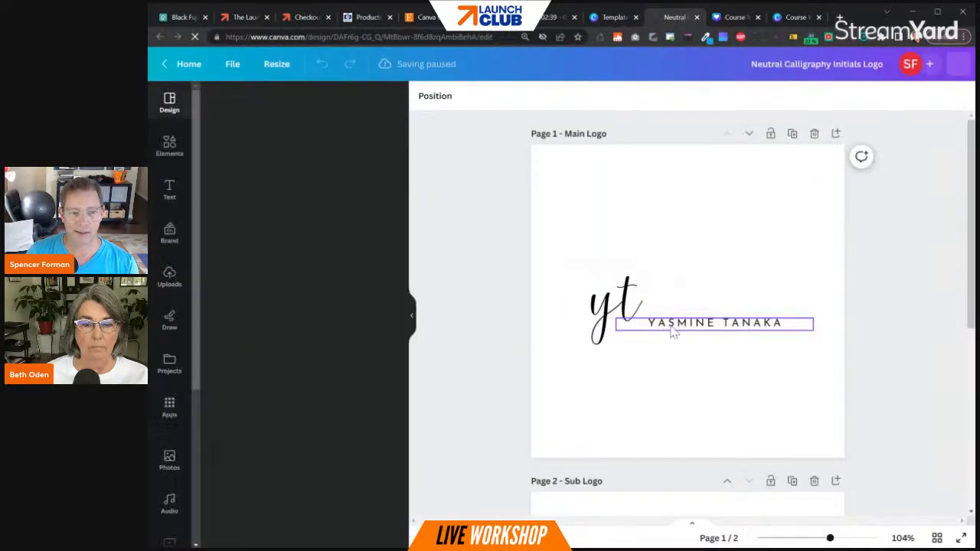
{"action": "scroll", "coordinate": [784, 405], "scroll_direction": "down", "scroll_amount": 2}
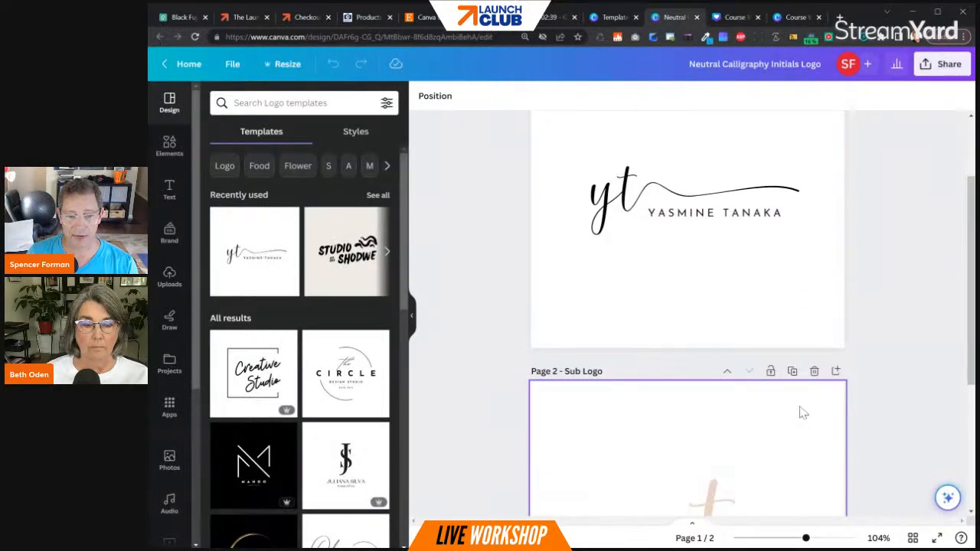
{"action": "scroll", "coordinate": [799, 391], "scroll_direction": "down", "scroll_amount": 5}
{"action": "scroll", "coordinate": [816, 380], "scroll_direction": "up", "scroll_amount": 6}
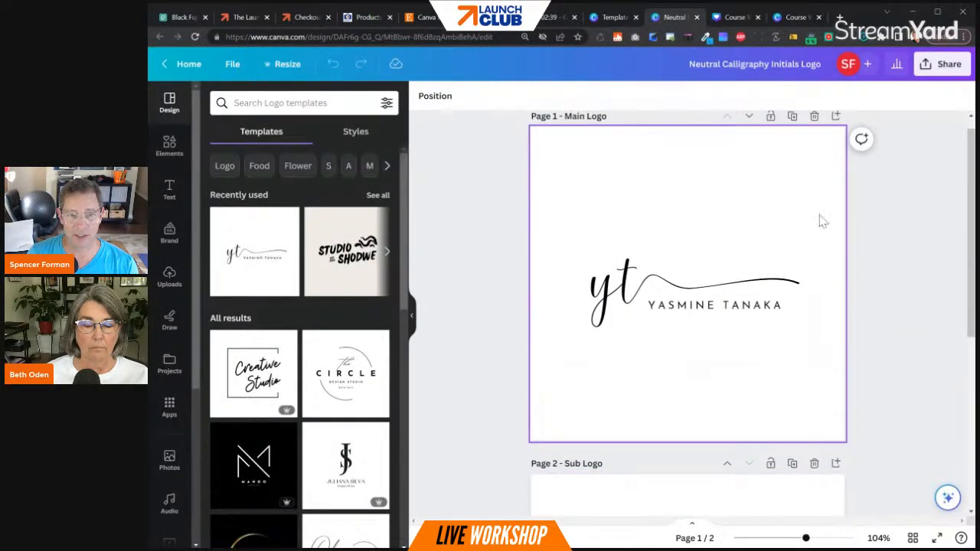
{"action": "scroll", "coordinate": [834, 176], "scroll_direction": "up", "scroll_amount": 1}
- Download only Page 1 – Main Logo of the design as a PNG
{"action": "left_click", "coordinate": [942, 68]}
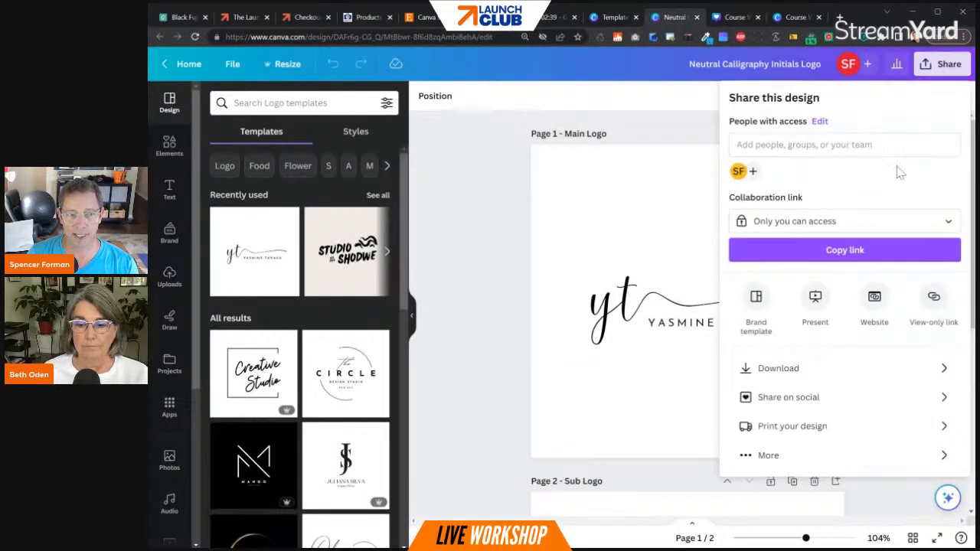
{"action": "left_click", "coordinate": [917, 369]}
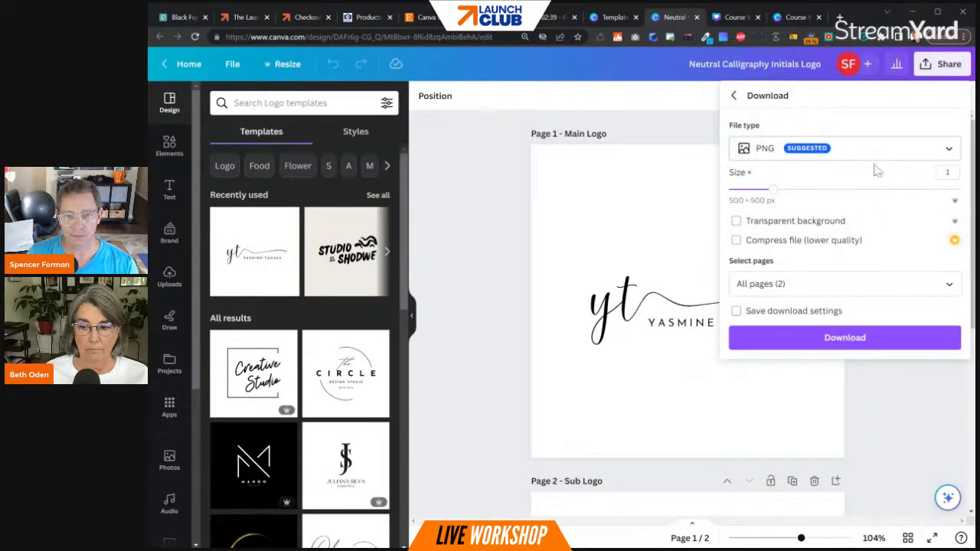
{"action": "left_click", "coordinate": [913, 277]}
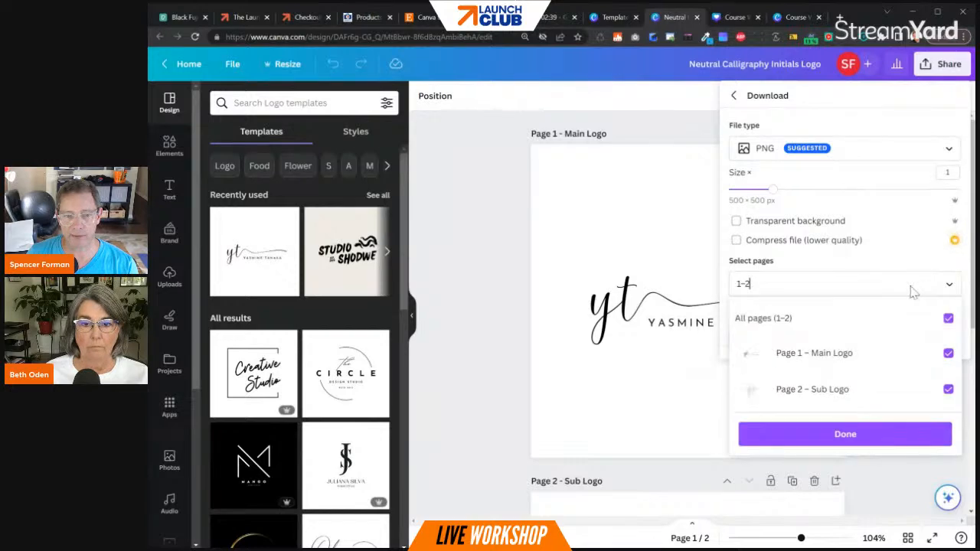
{"action": "left_click", "coordinate": [948, 318]}
{"action": "left_click", "coordinate": [947, 353]}
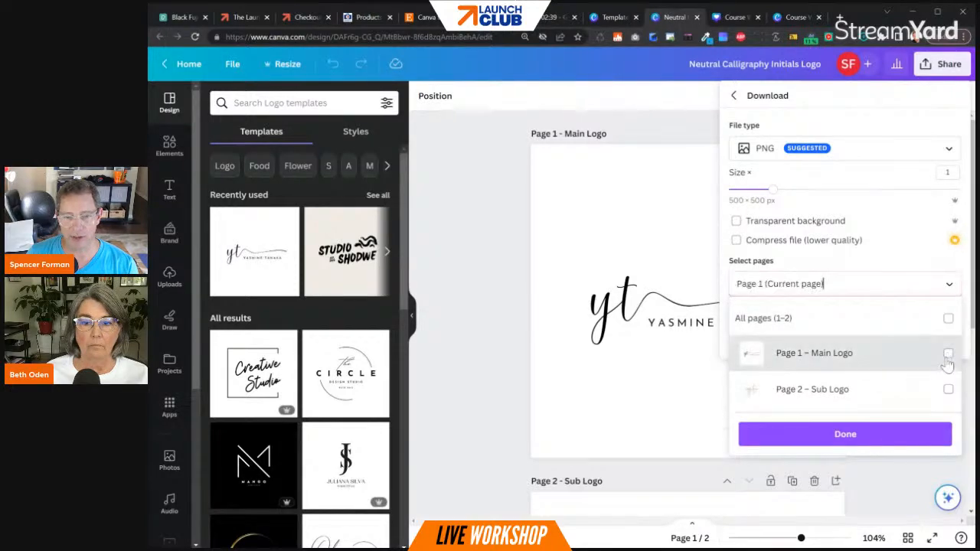
{"action": "left_click", "coordinate": [900, 435]}
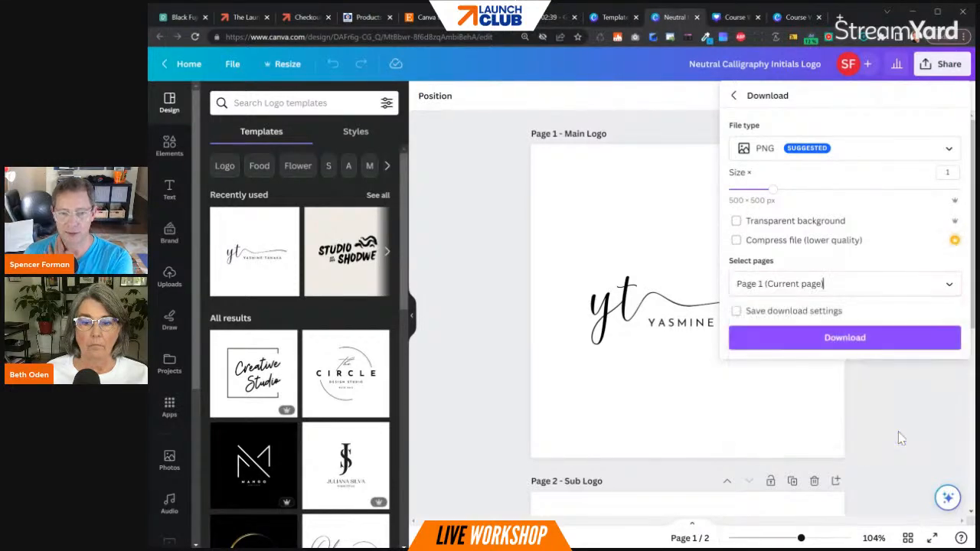
{"action": "left_click", "coordinate": [870, 340]}
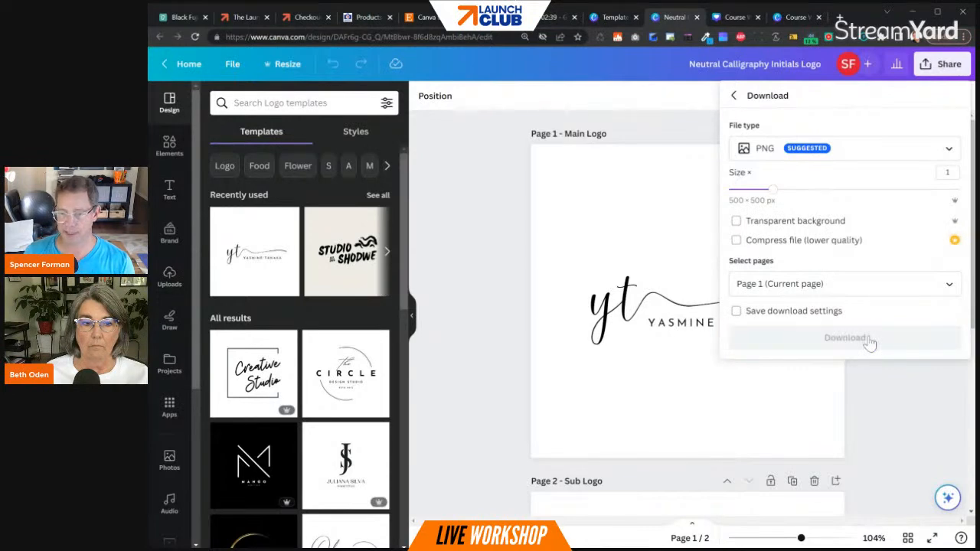
- Switch to the LaunchKit admin site, open the header's logo settings in the theme Customizer, and remove the current logo
{"action": "left_click", "coordinate": [358, 15]}
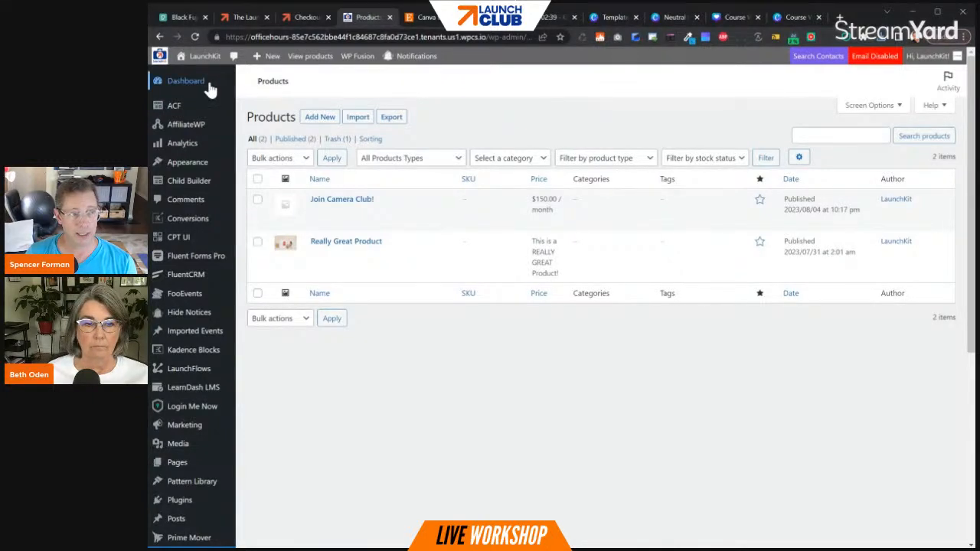
{"action": "mouse_move", "coordinate": [191, 162]}
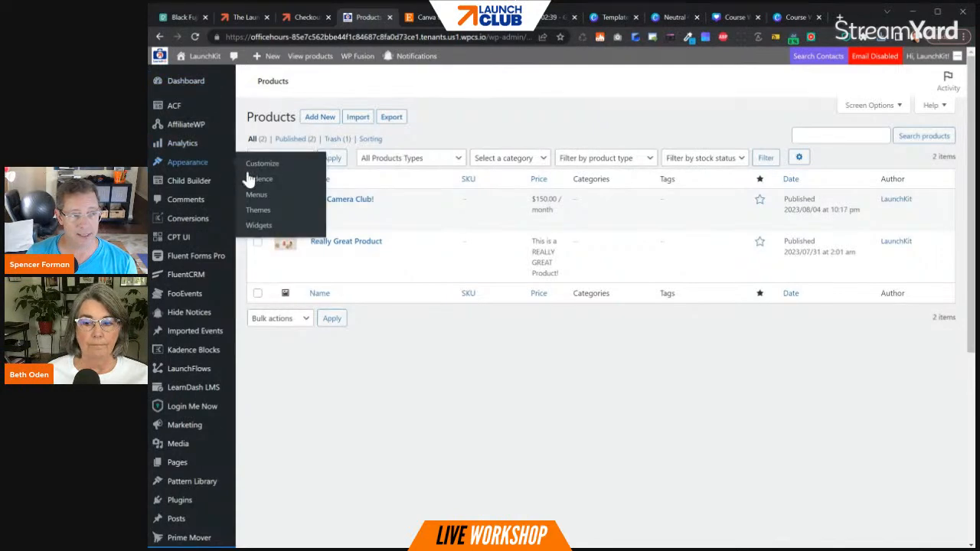
{"action": "left_click", "coordinate": [267, 166]}
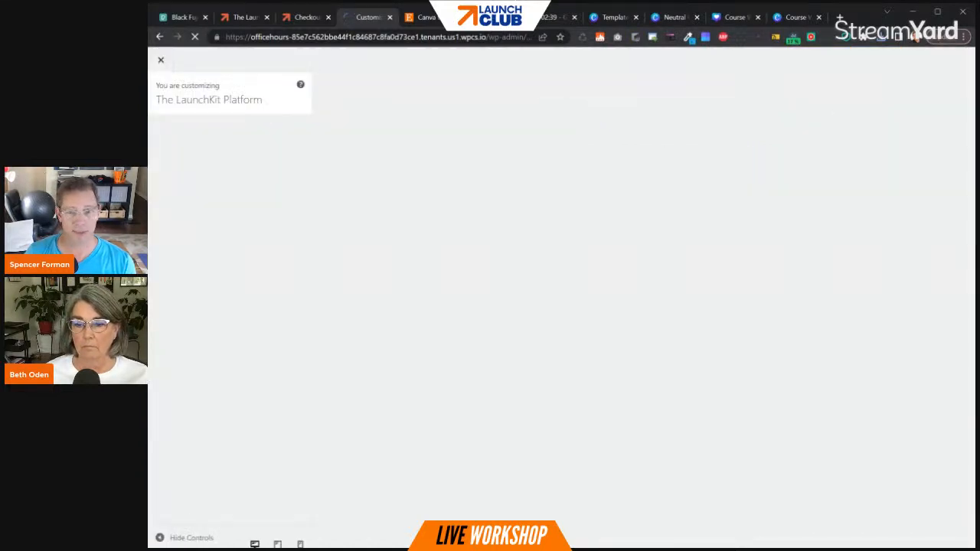
{"action": "left_click", "coordinate": [211, 211]}
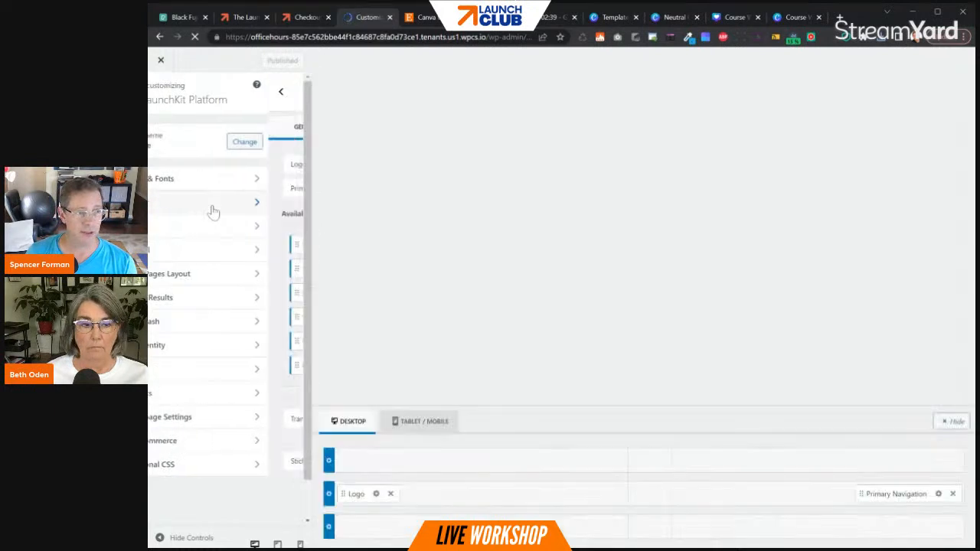
{"action": "left_click", "coordinate": [375, 494]}
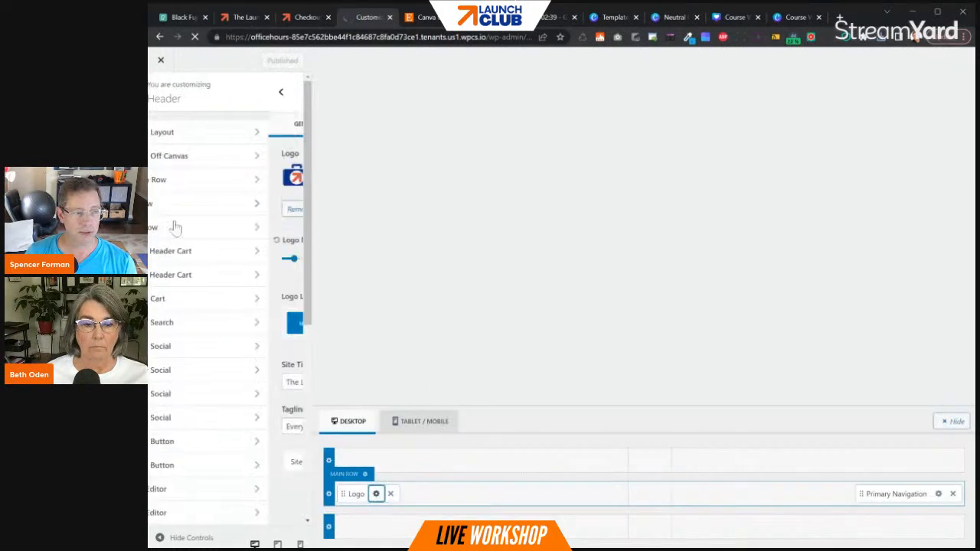
{"action": "left_click", "coordinate": [180, 214]}
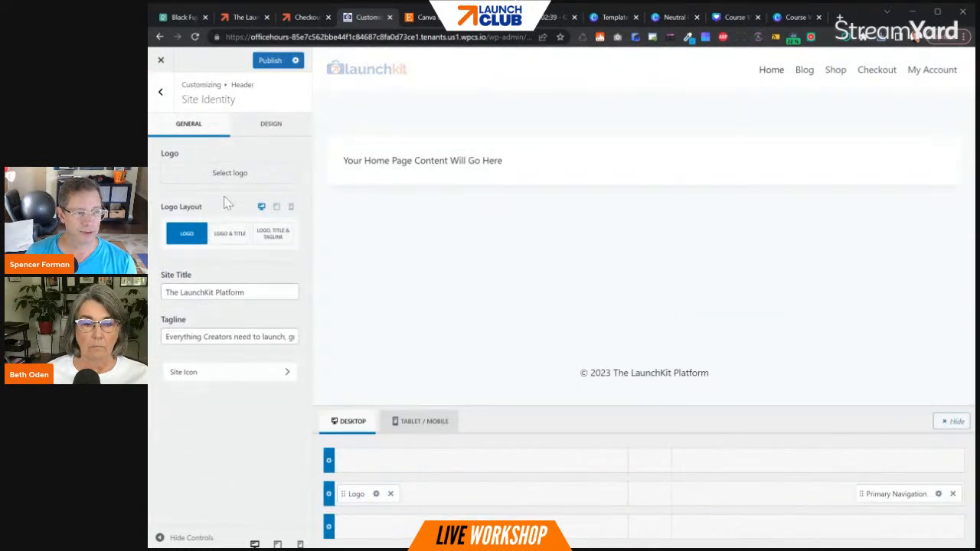
- Upload Main Logo.png as the site's header logo and complete its selection and crop
{"action": "left_click", "coordinate": [222, 181]}
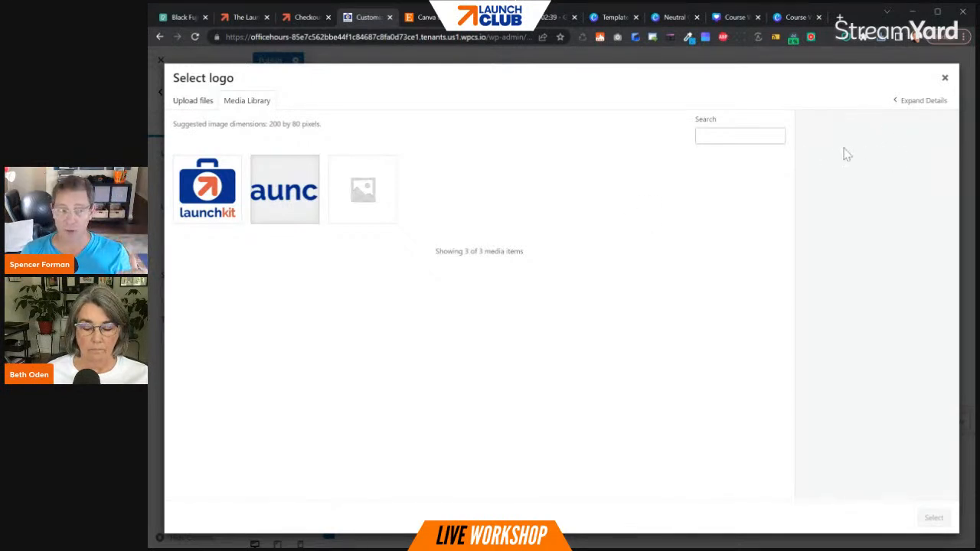
{"action": "left_click", "coordinate": [945, 79]}
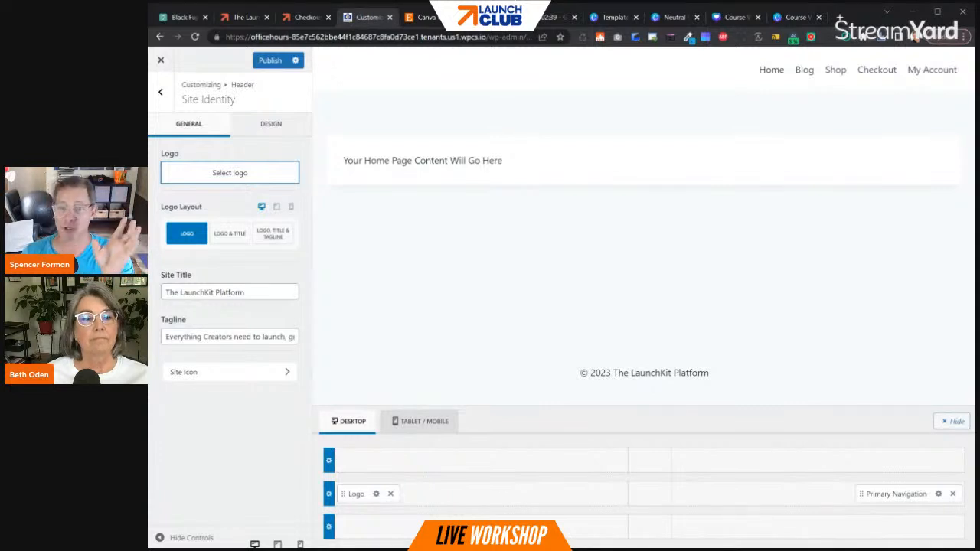
{"action": "left_click", "coordinate": [249, 181]}
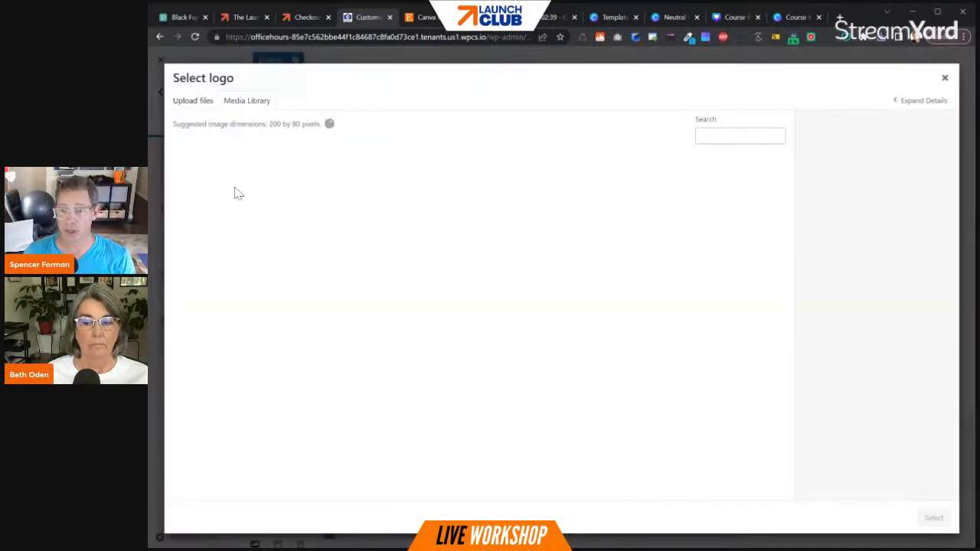
{"action": "left_click", "coordinate": [183, 107]}
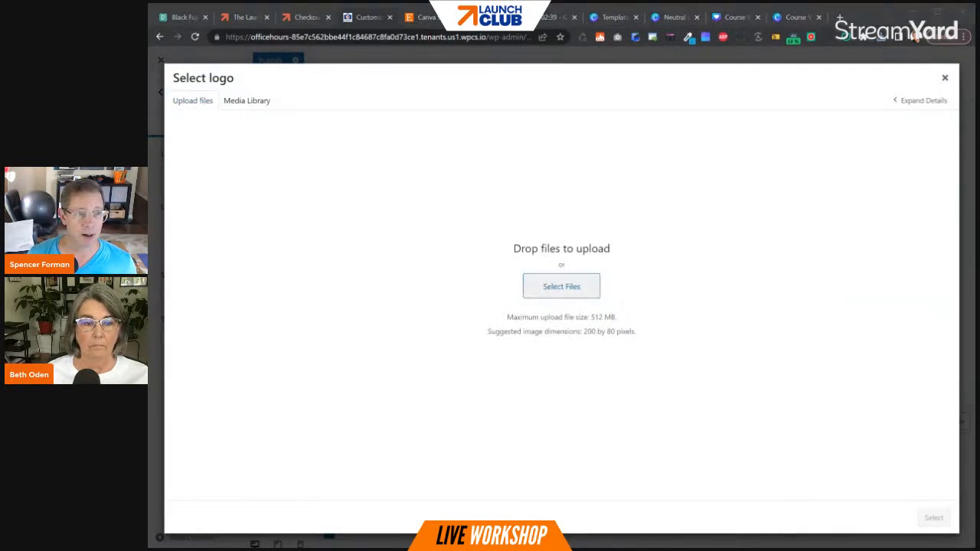
{"action": "double_click", "coordinate": [465, 120]}
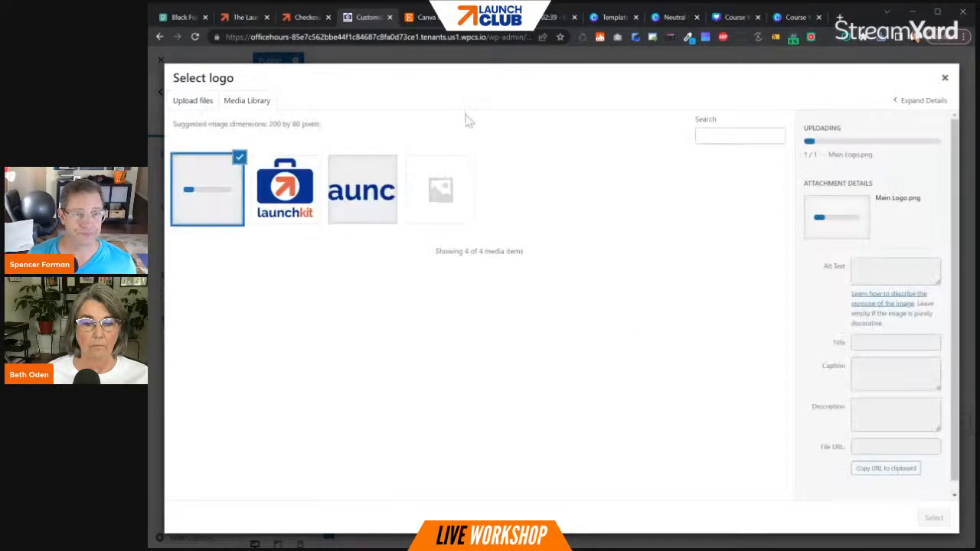
{"action": "left_click", "coordinate": [932, 520]}
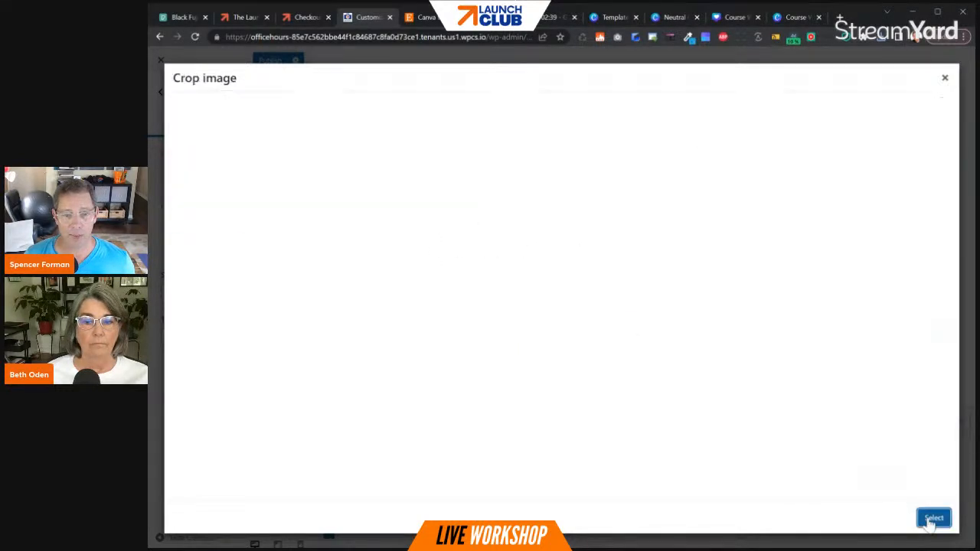
{"action": "left_click", "coordinate": [927, 521]}
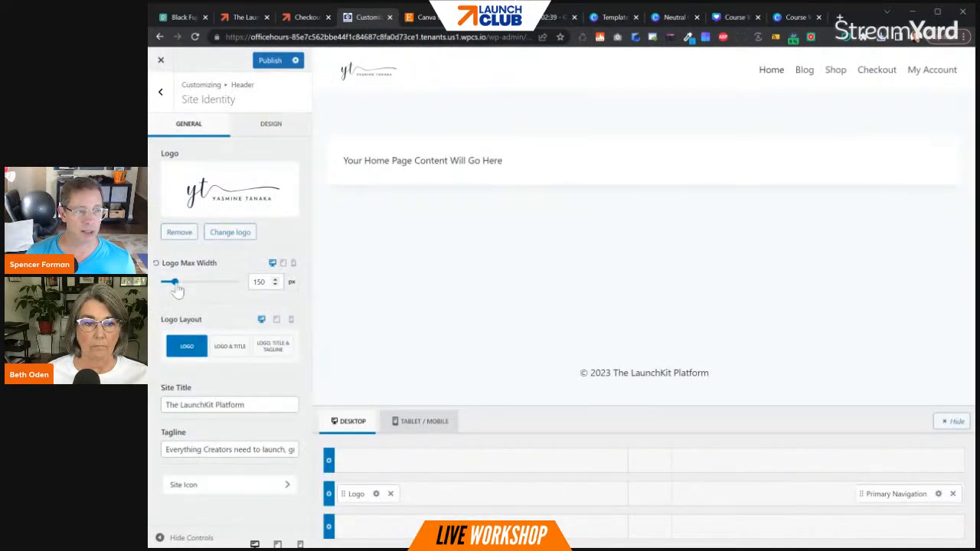
- Publish the header with a maximum logo width of 192 px, and load the site's home page outside the Customizer
{"action": "left_click_drag", "start_coordinate": [178, 289], "coordinate": [178, 293]}
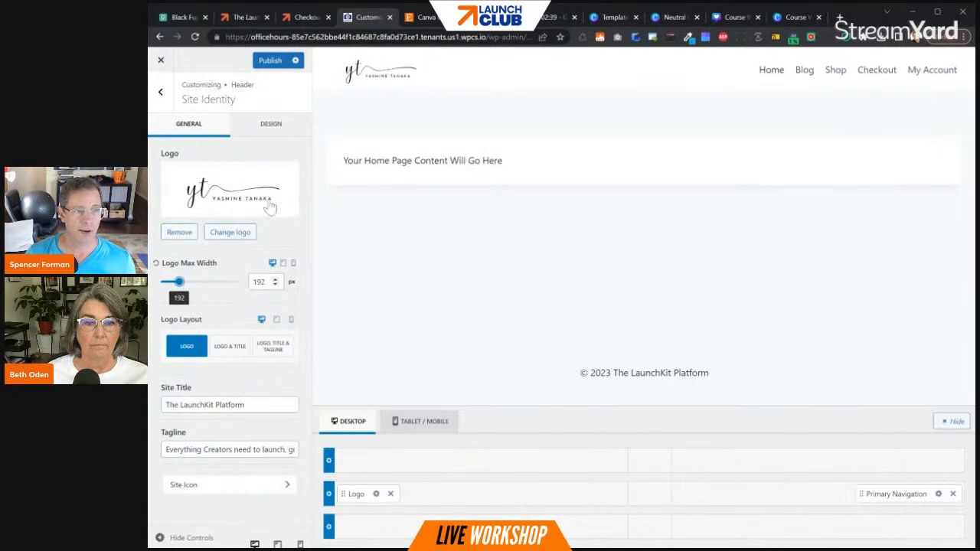
{"action": "left_click", "coordinate": [265, 63]}
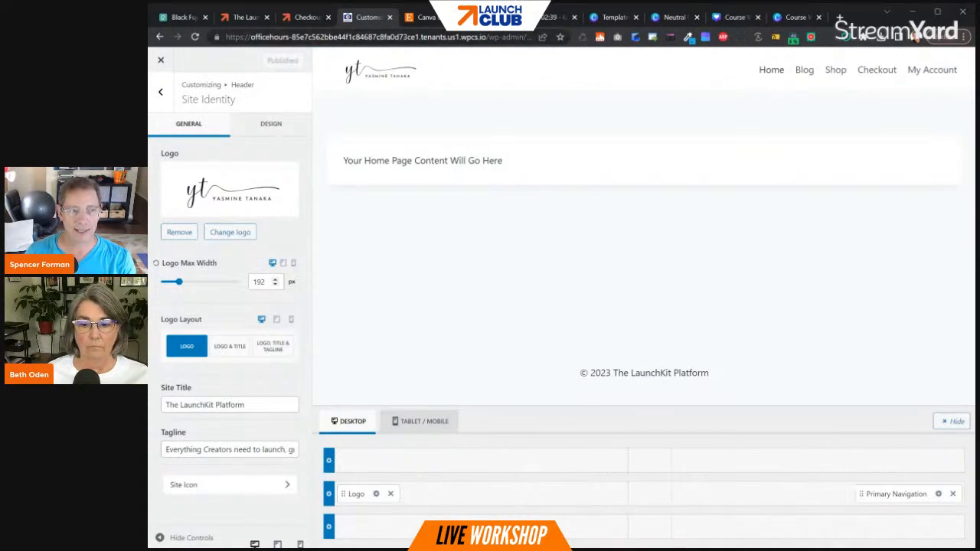
{"action": "left_click_drag", "start_coordinate": [489, 36], "coordinate": [533, 37]}
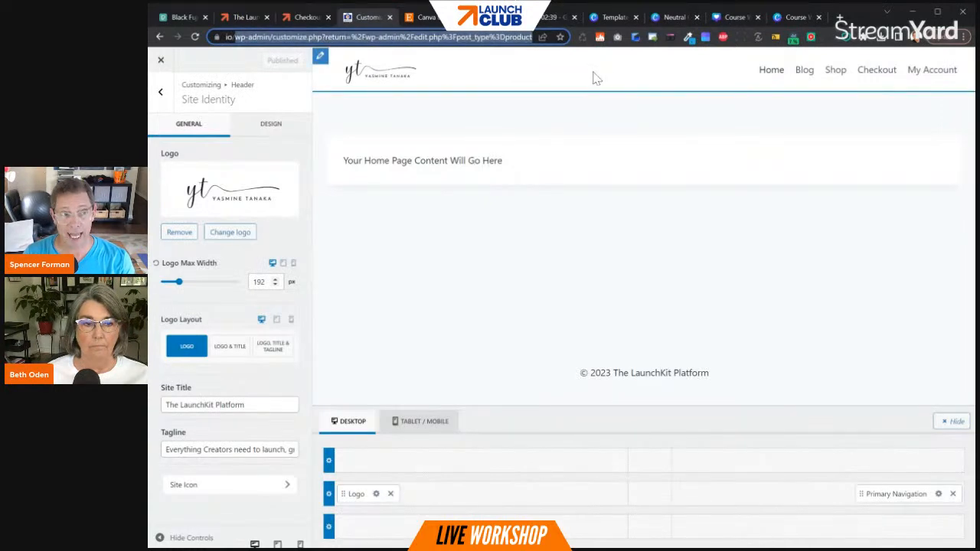
{"action": "key", "text": "BackSpace"}
{"action": "key", "text": "Return"}
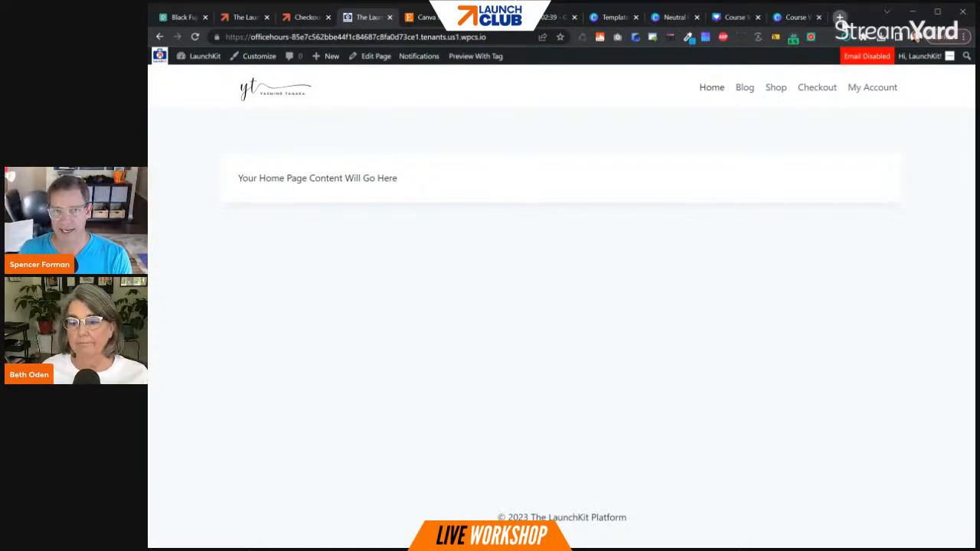
- Open the pattern library at patterns.launchflows.com in a new tab and browse its learning starter templates
{"action": "left_click", "coordinate": [840, 17]}
{"action": "type", "text": "pat"}
{"action": "key", "text": "Return"}
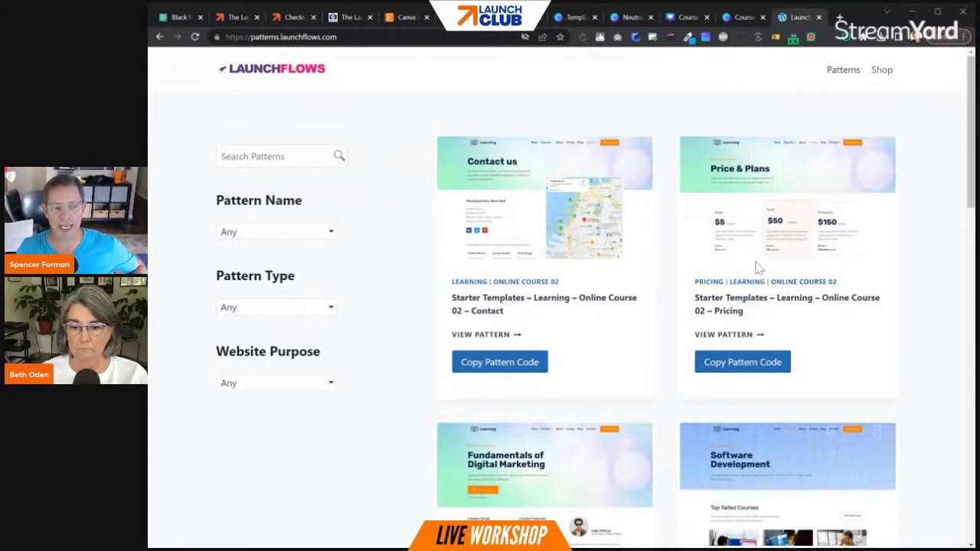
{"action": "scroll", "coordinate": [757, 269], "scroll_direction": "down", "scroll_amount": 2}
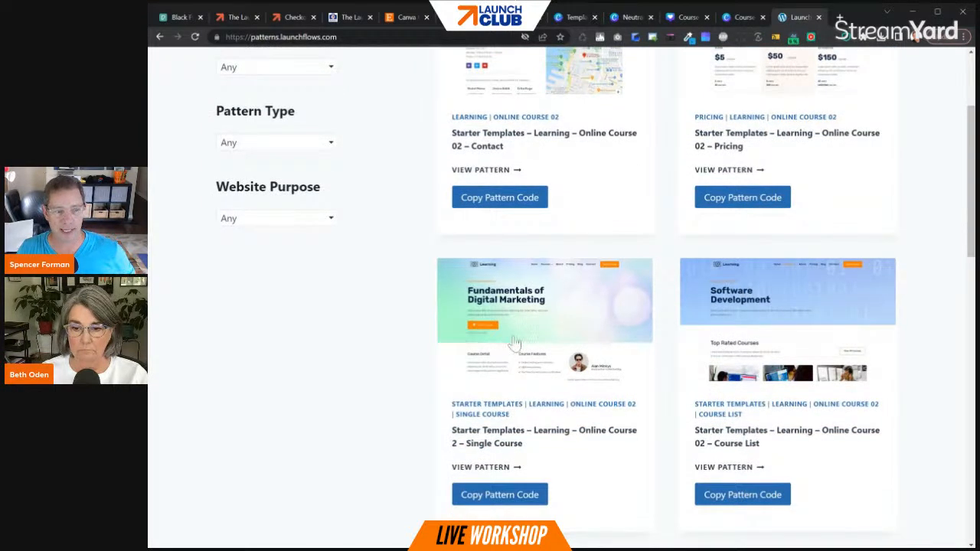
- Preview the Online Course 2 – Single Course pattern and look through its page sections
{"action": "left_click", "coordinate": [546, 314]}
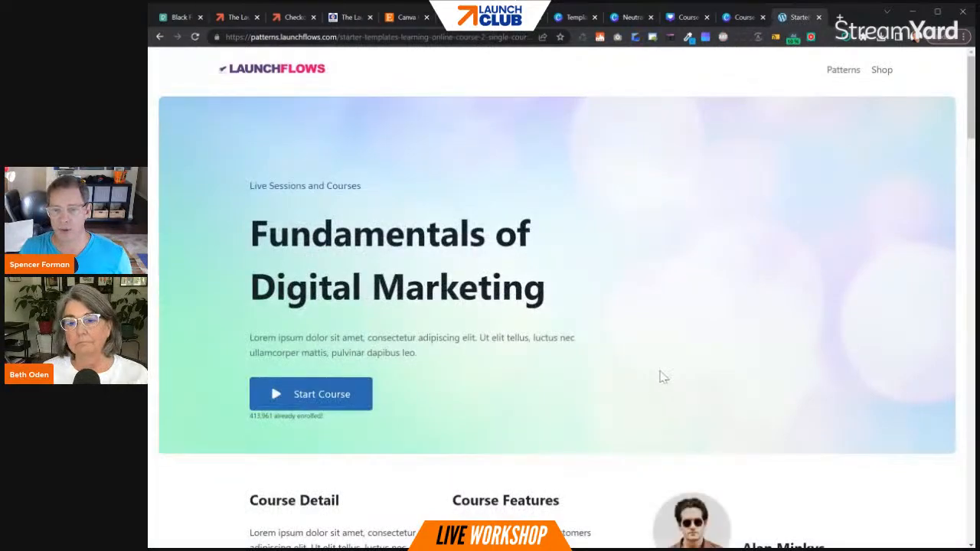
{"action": "scroll", "coordinate": [658, 376], "scroll_direction": "down", "scroll_amount": 10}
{"action": "scroll", "coordinate": [662, 378], "scroll_direction": "down", "scroll_amount": 10}
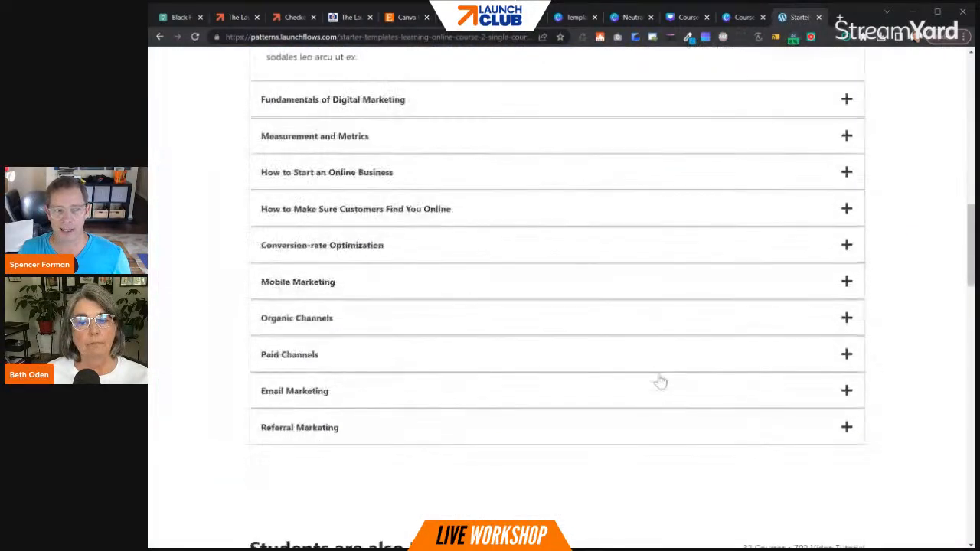
{"action": "scroll", "coordinate": [667, 387], "scroll_direction": "up", "scroll_amount": 20}
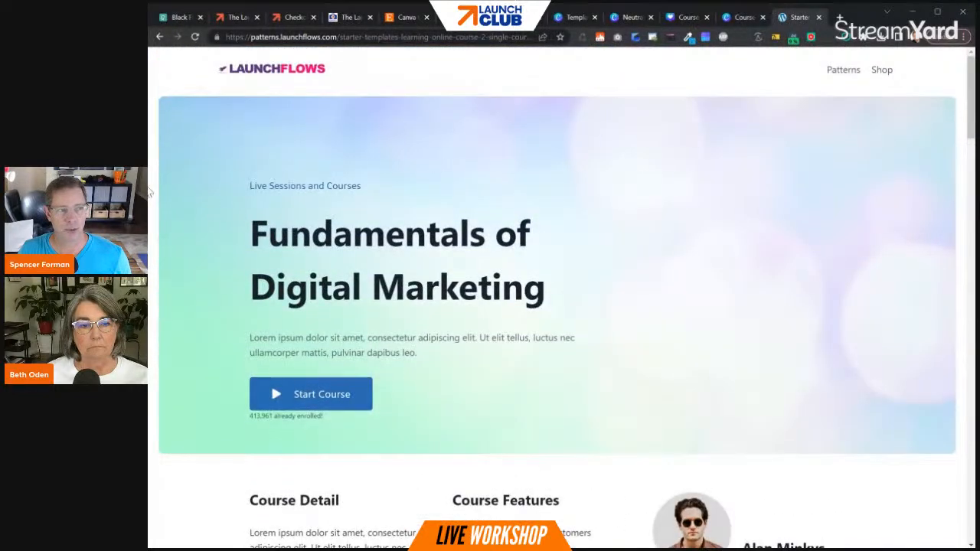
- Return to the pattern list, copy the Single Course pattern's code, and switch back to the LaunchKit home page
{"action": "left_click", "coordinate": [159, 37]}
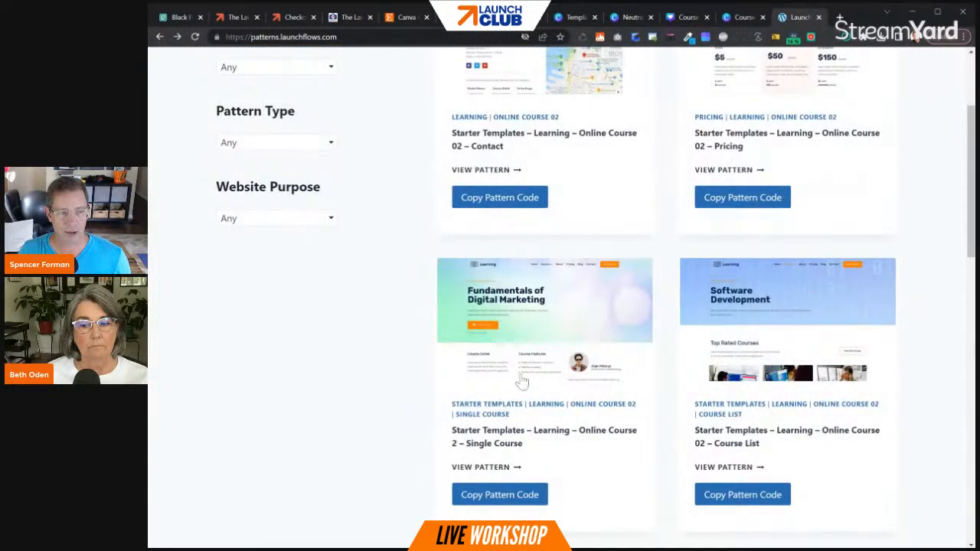
{"action": "left_click", "coordinate": [525, 496]}
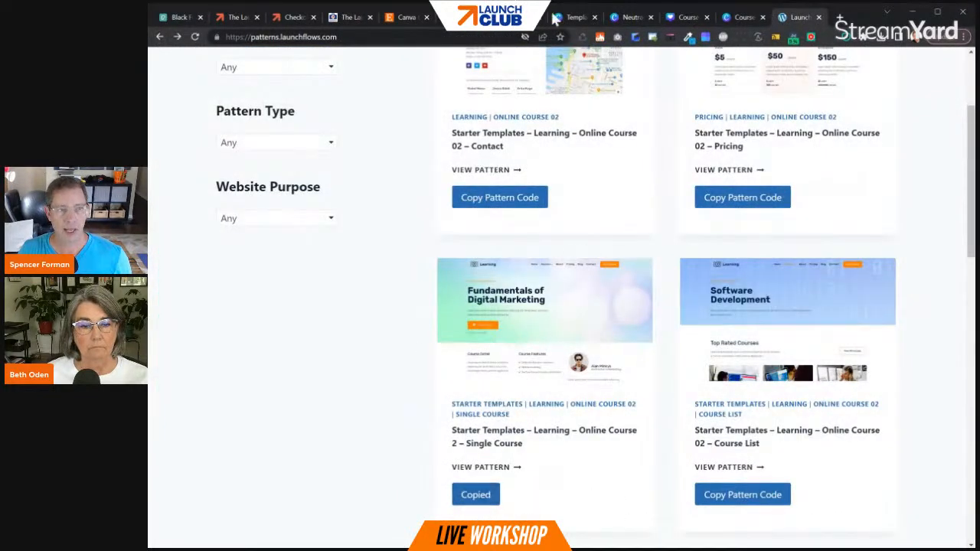
{"action": "left_click", "coordinate": [354, 17]}
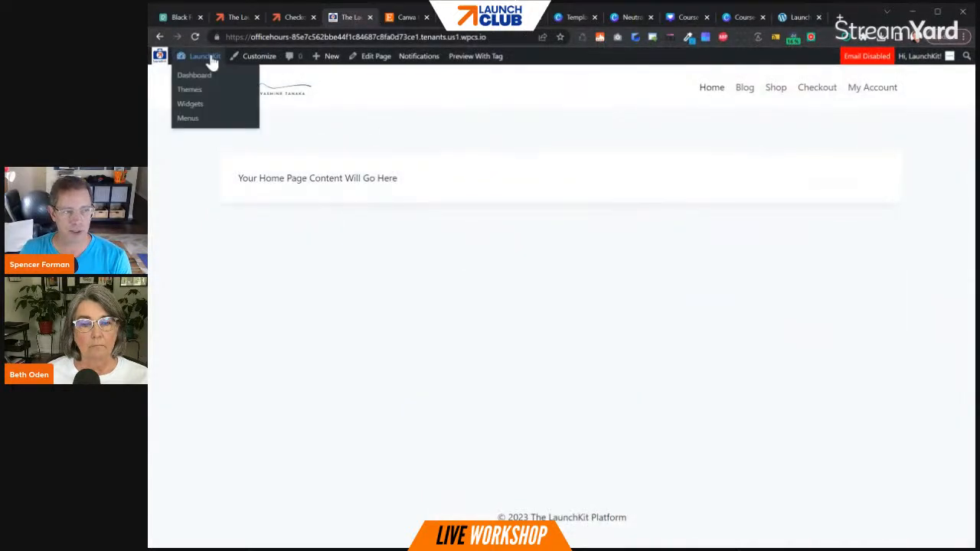
- Create a new product named "Digital Marketing Product" and mark it as virtual and downloadable
{"action": "mouse_move", "coordinate": [331, 61]}
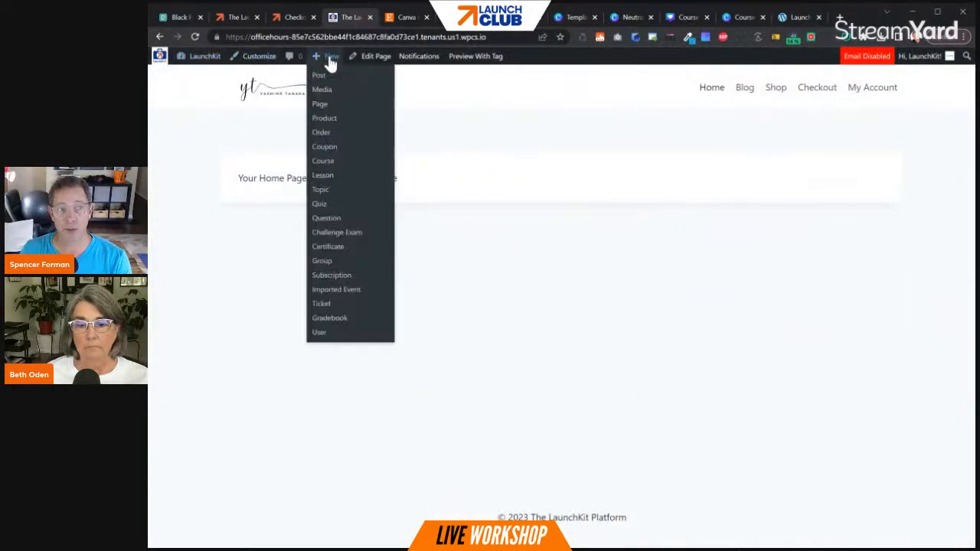
{"action": "left_click", "coordinate": [323, 121]}
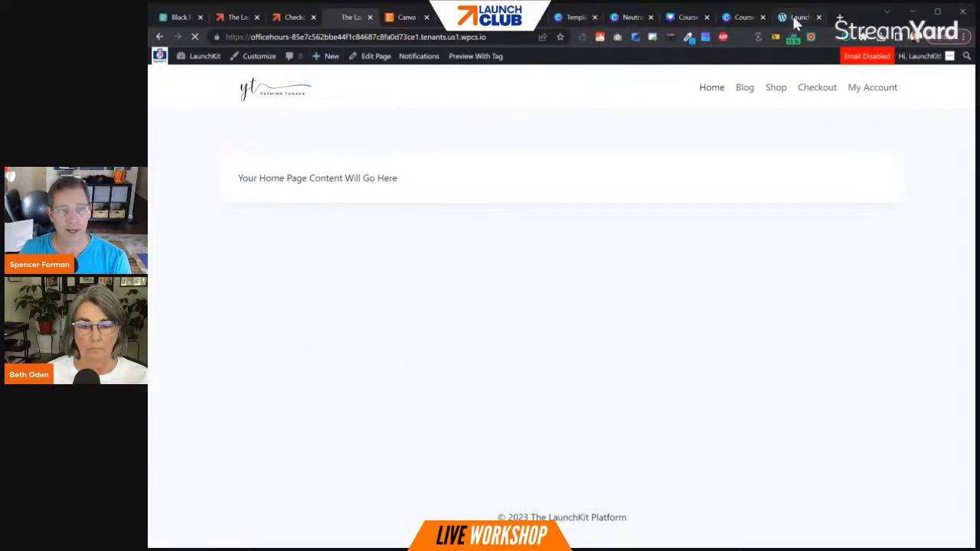
{"action": "left_click", "coordinate": [795, 19]}
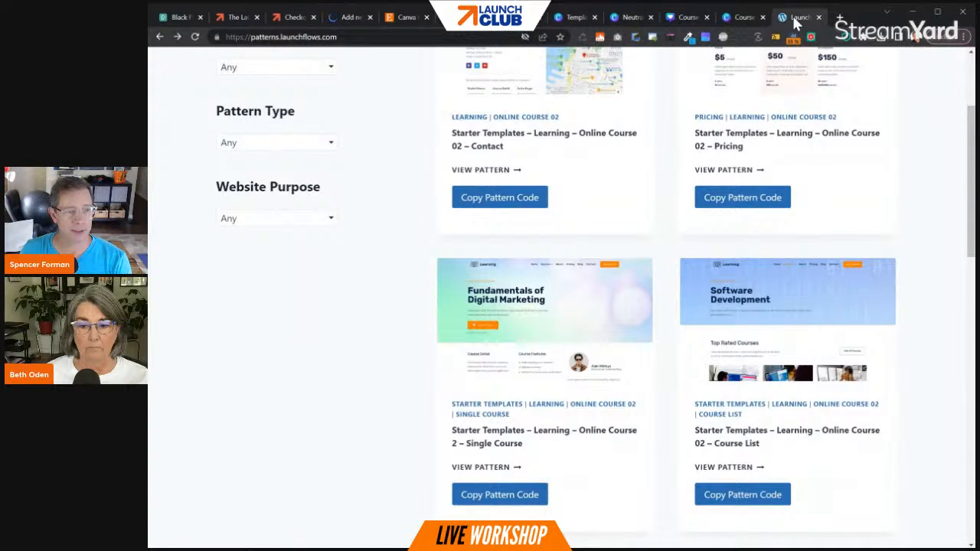
{"action": "left_click", "coordinate": [341, 14]}
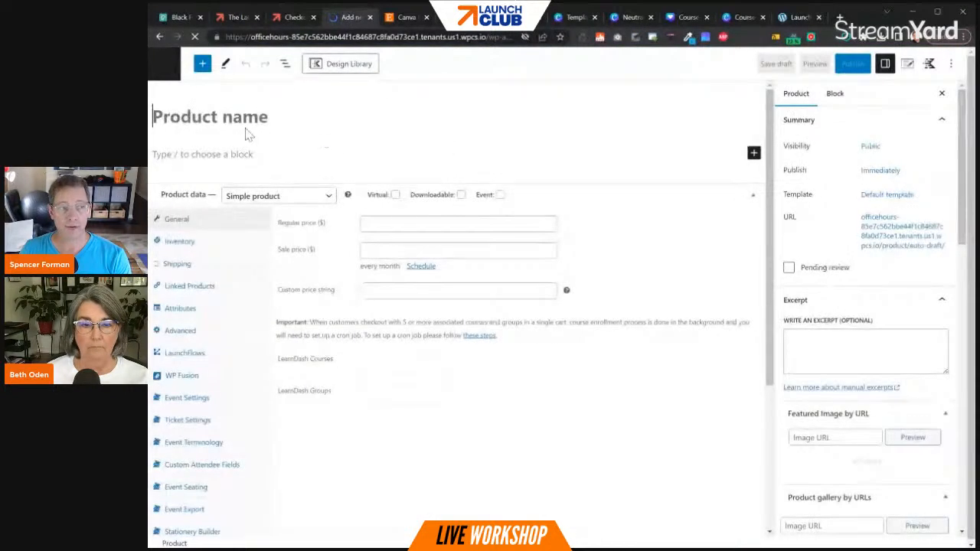
{"action": "type", "text": "Digital"}
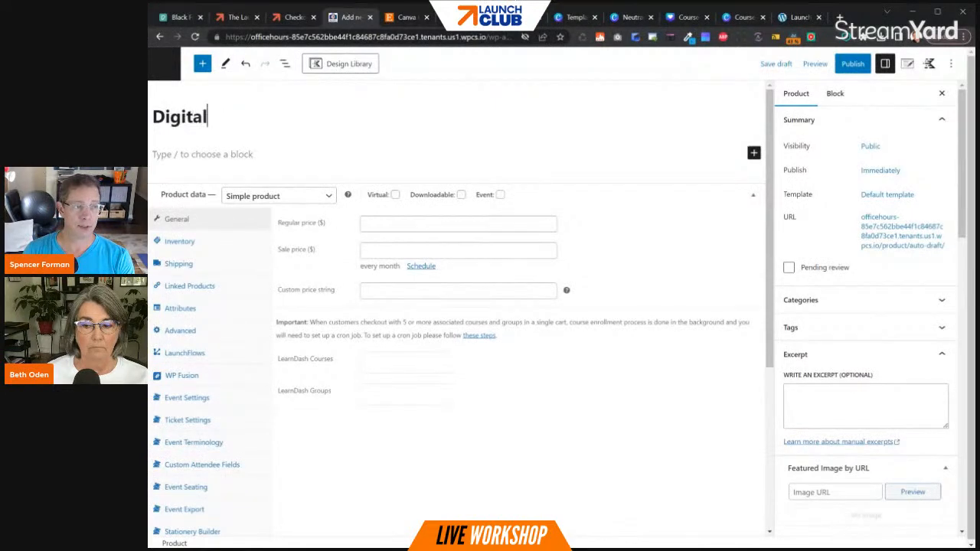
{"action": "type", "text": " Marketing Product"}
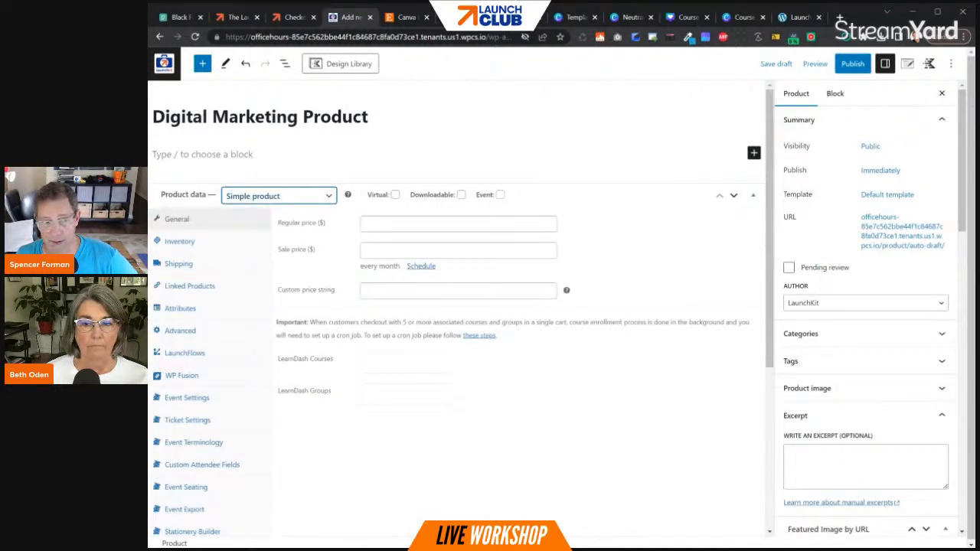
{"action": "left_click", "coordinate": [395, 194]}
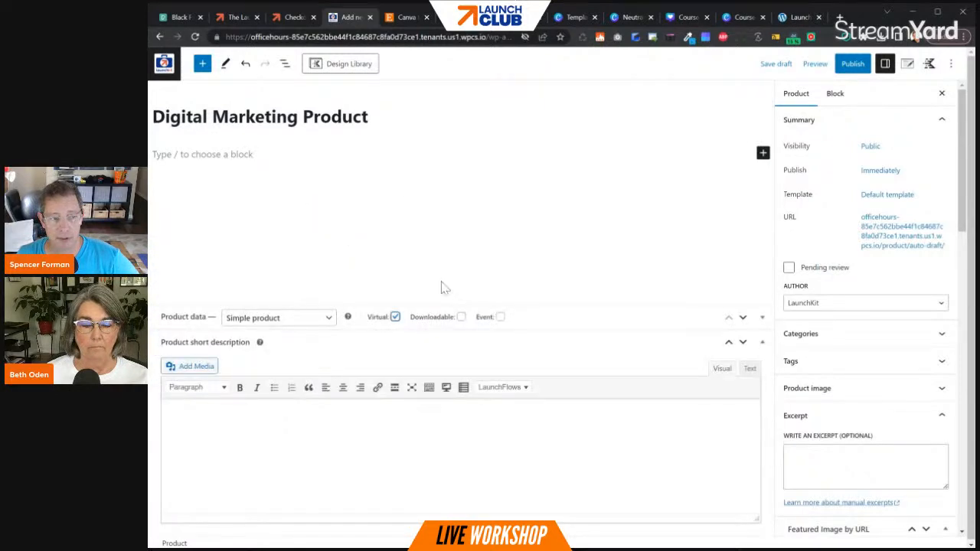
{"action": "left_click", "coordinate": [461, 316]}
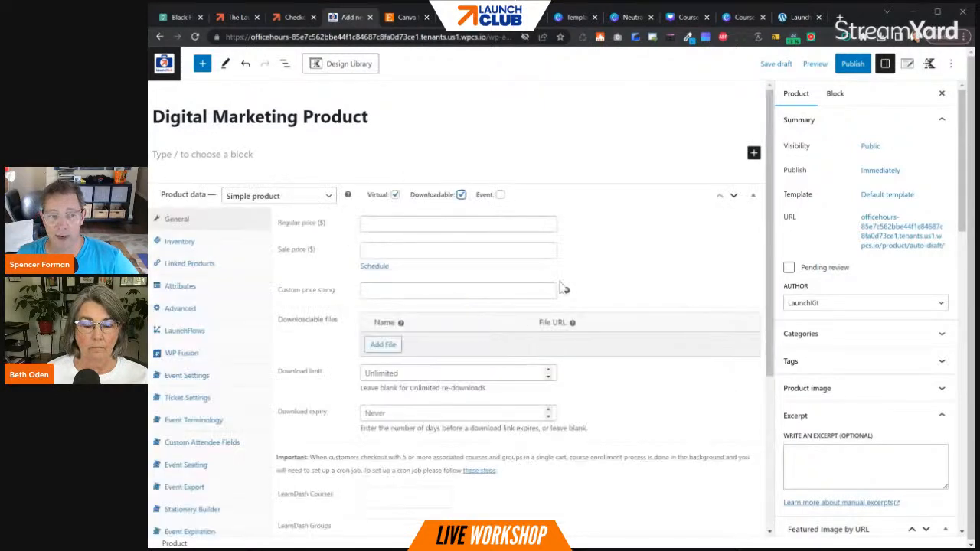
{"action": "left_click", "coordinate": [499, 194]}
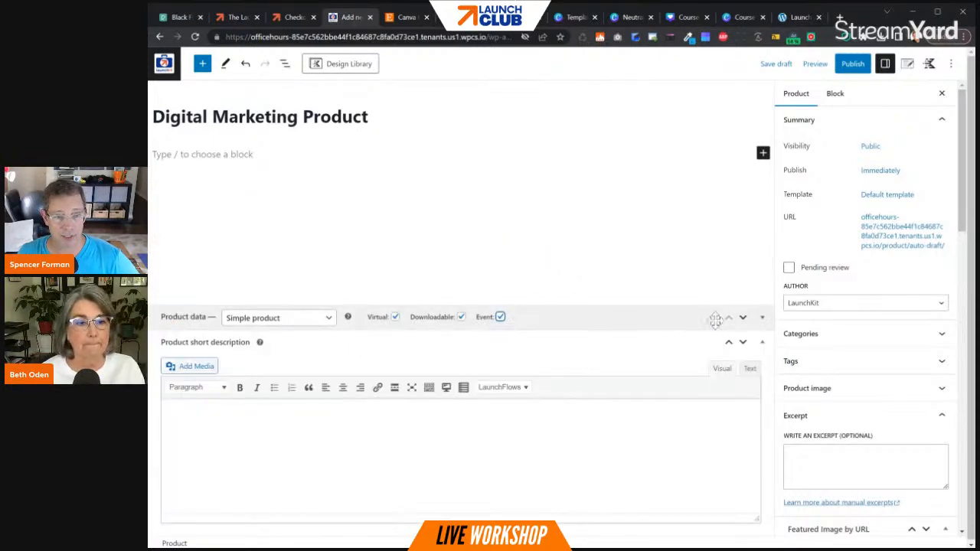
{"action": "left_click", "coordinate": [762, 317]}
{"action": "scroll", "coordinate": [231, 388], "scroll_direction": "down", "scroll_amount": 2}
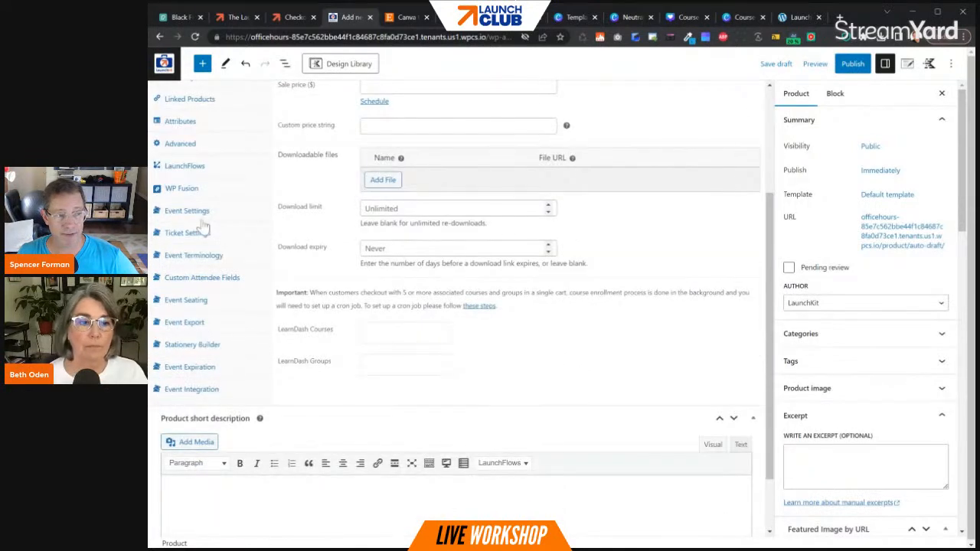
{"action": "scroll", "coordinate": [201, 229], "scroll_direction": "up", "scroll_amount": 2}
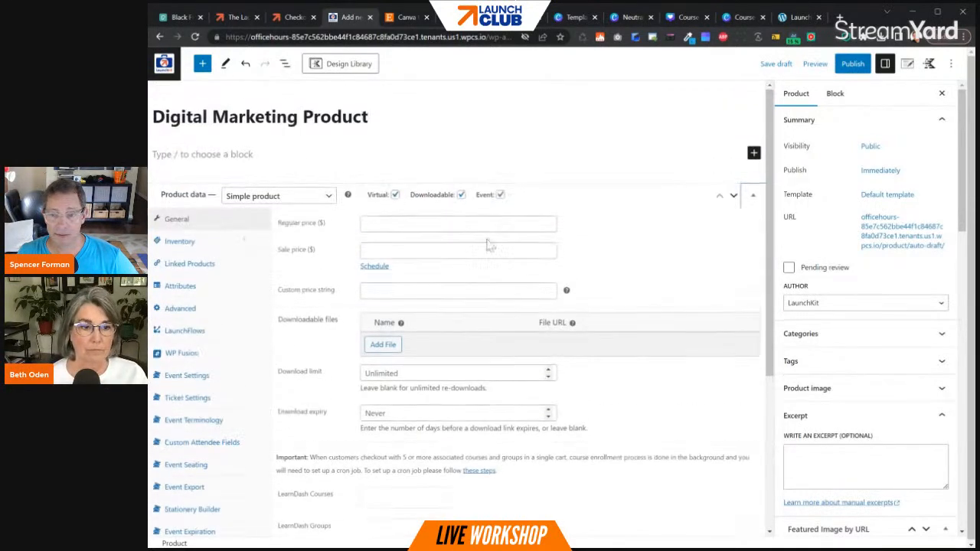
{"action": "left_click", "coordinate": [499, 195]}
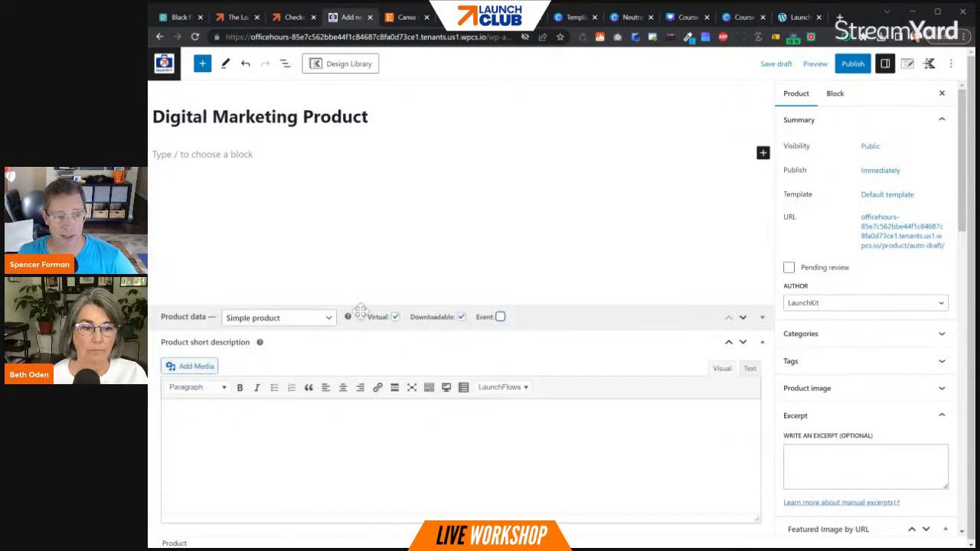
{"action": "left_click", "coordinate": [761, 318]}
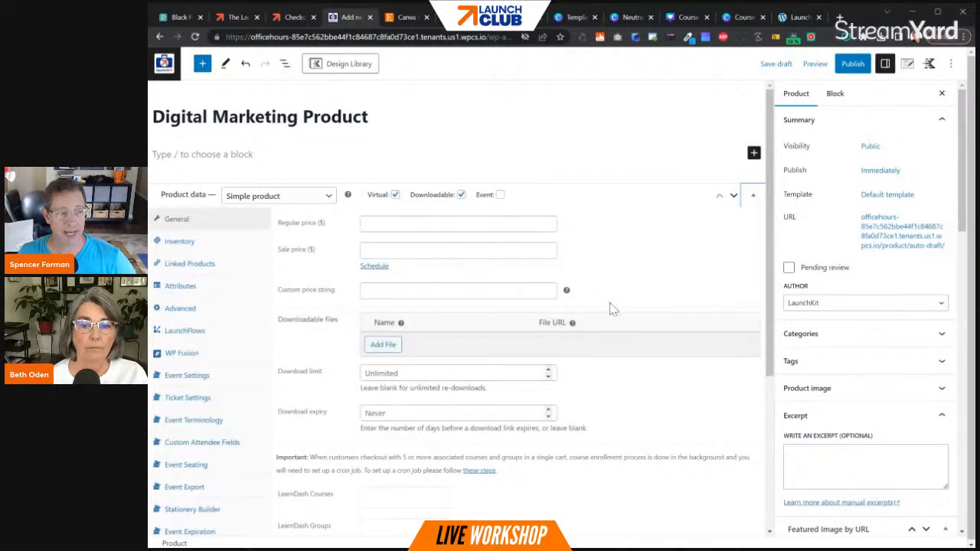
- Set the product's regular price to $250
{"action": "left_click", "coordinate": [413, 223]}
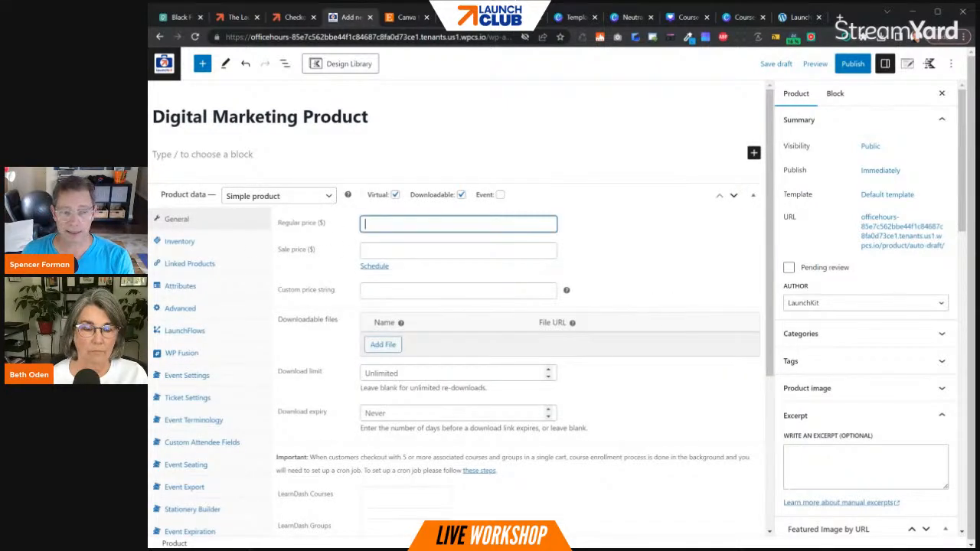
{"action": "type", "text": "250"}
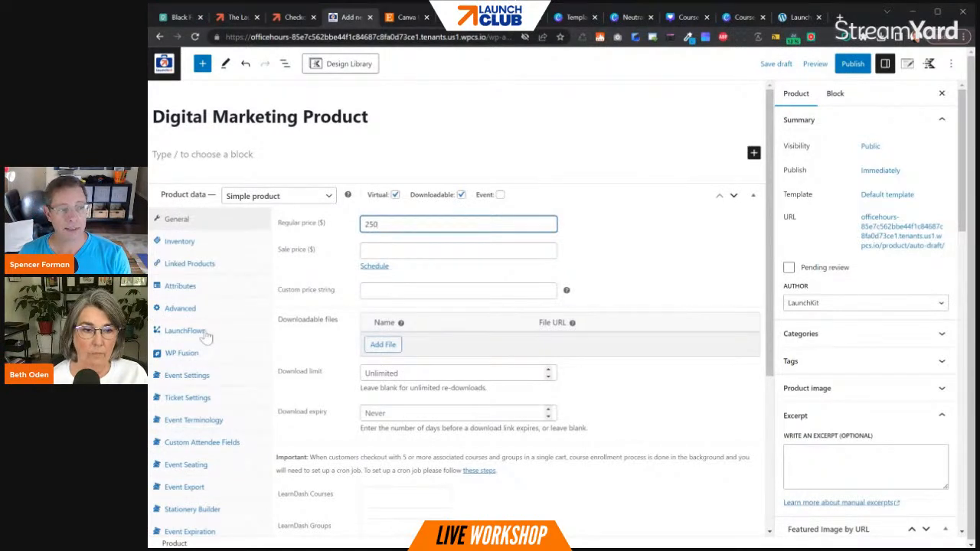
- In the product's LaunchFlows settings, assign Checkout as the next step page and Thank You as the post checkout page
{"action": "left_click", "coordinate": [187, 330]}
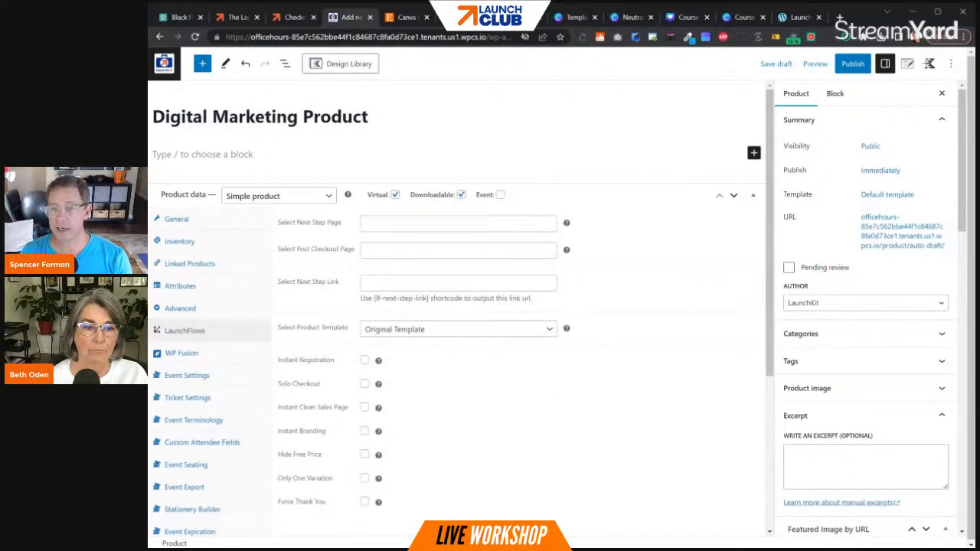
{"action": "left_click", "coordinate": [458, 224]}
{"action": "type", "text": "Checkout"}
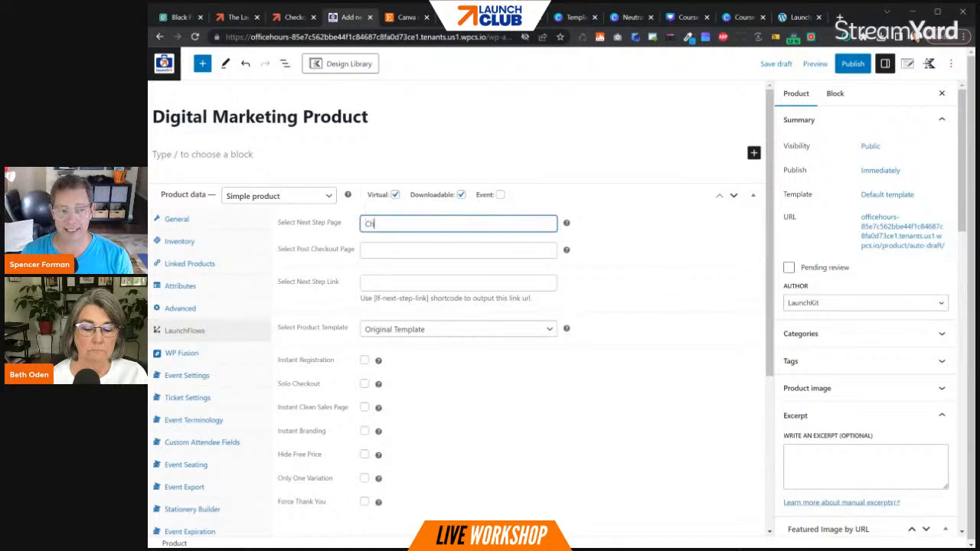
{"action": "left_click", "coordinate": [399, 242]}
{"action": "left_click", "coordinate": [400, 254]}
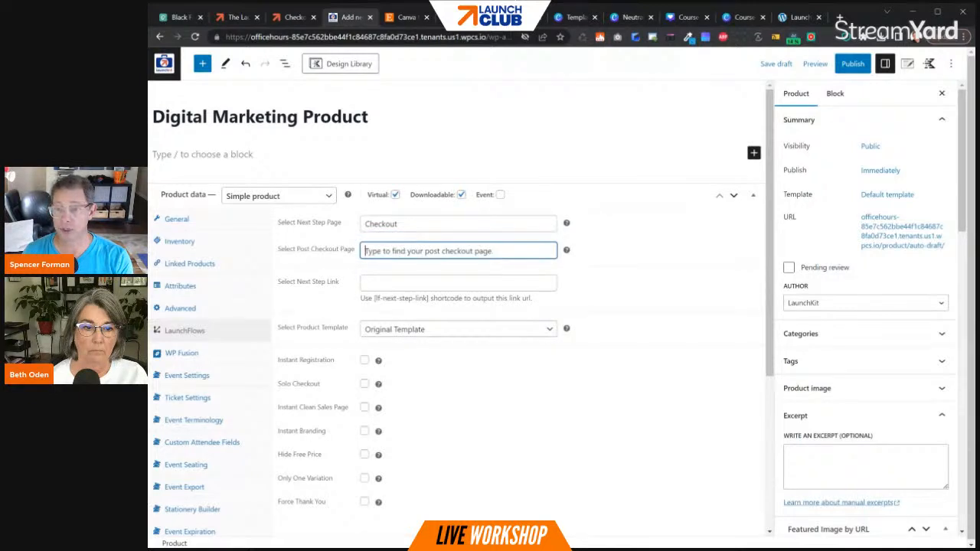
{"action": "type", "text": "Thank You"}
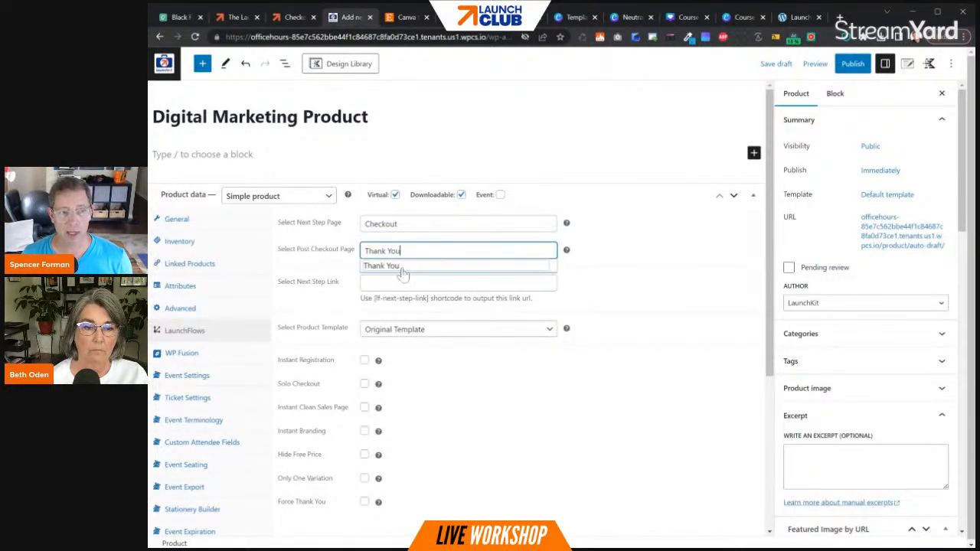
{"action": "left_click", "coordinate": [403, 269]}
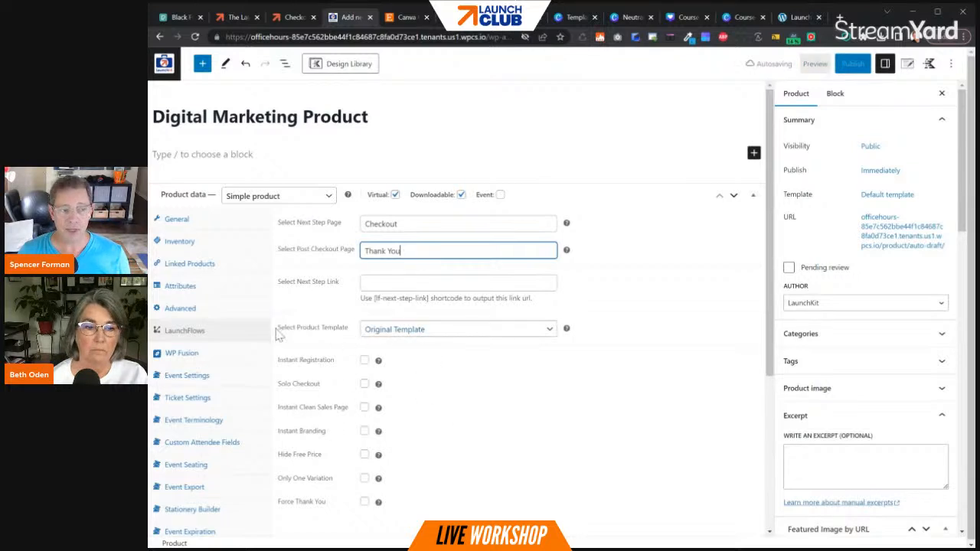
- Choose LF Blank Template as the product template in the LaunchFlows settings
{"action": "left_click_drag", "start_coordinate": [289, 329], "coordinate": [285, 335]}
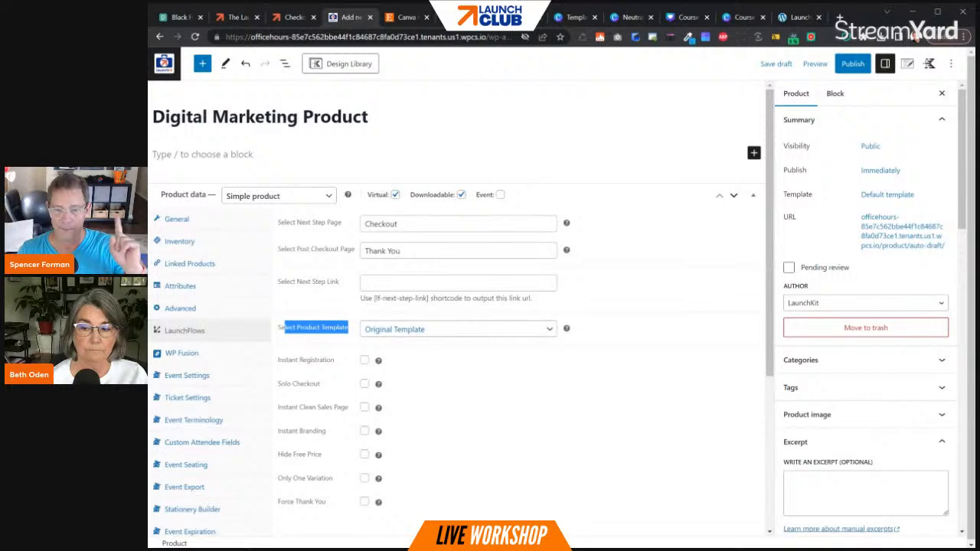
{"action": "left_click", "coordinate": [446, 335]}
{"action": "left_click", "coordinate": [436, 355]}
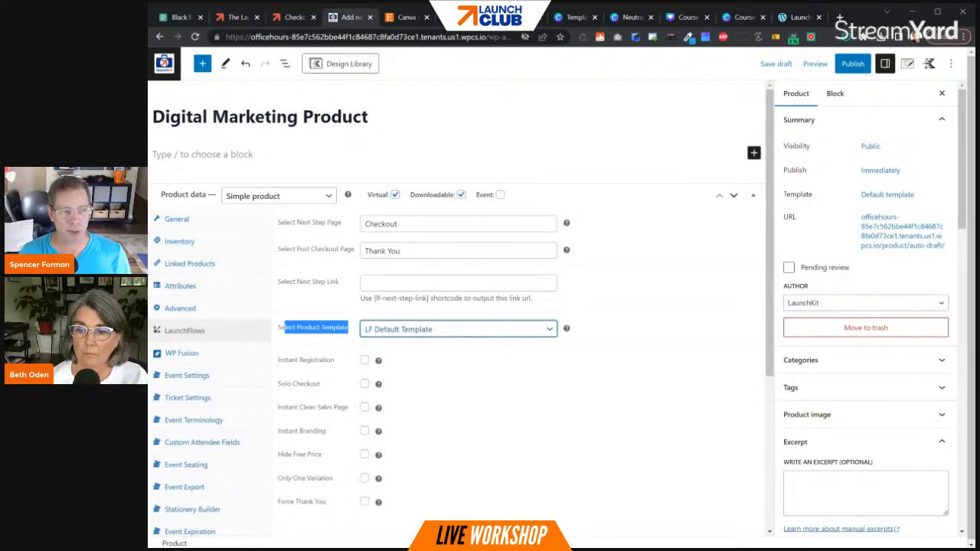
{"action": "left_click", "coordinate": [202, 155]}
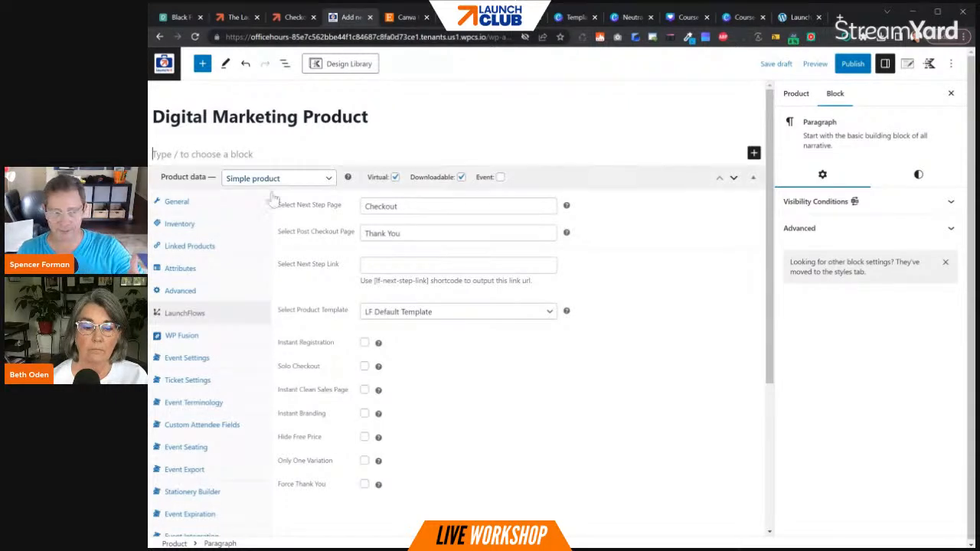
{"action": "left_click", "coordinate": [457, 314]}
{"action": "left_click", "coordinate": [438, 351]}
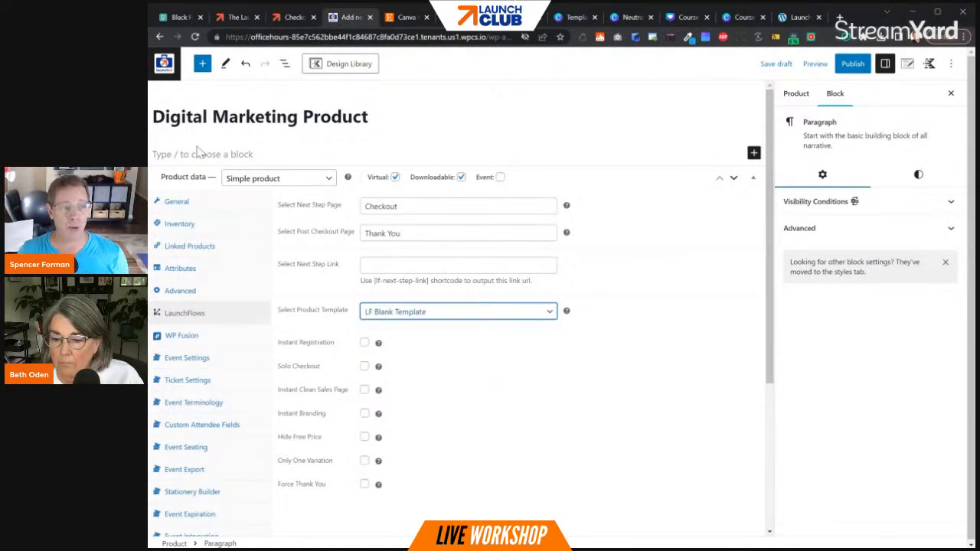
- Paste the copied Single Course pattern into the product content, and set the product layout to fullwidth with unboxed content style
{"action": "left_click", "coordinate": [154, 155]}
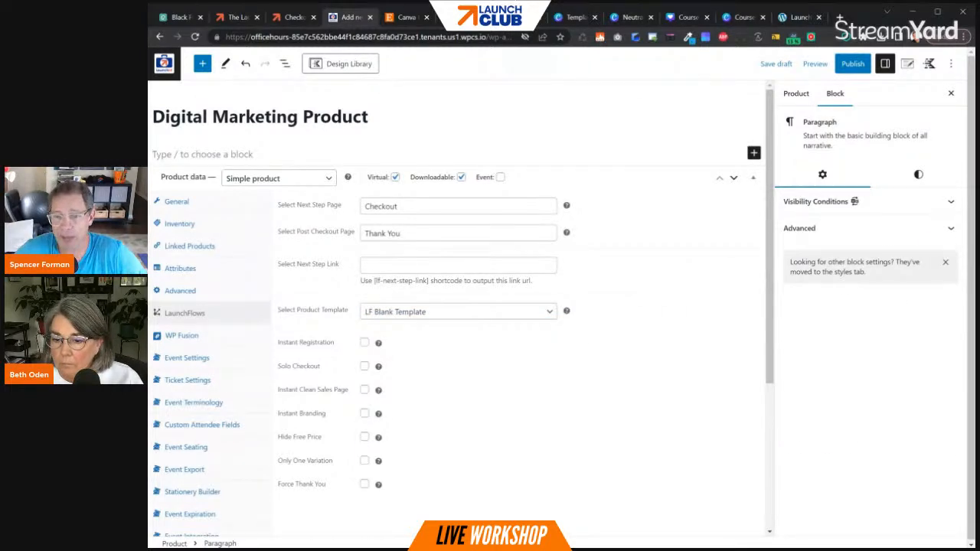
{"action": "key", "text": "ctrl+v"}
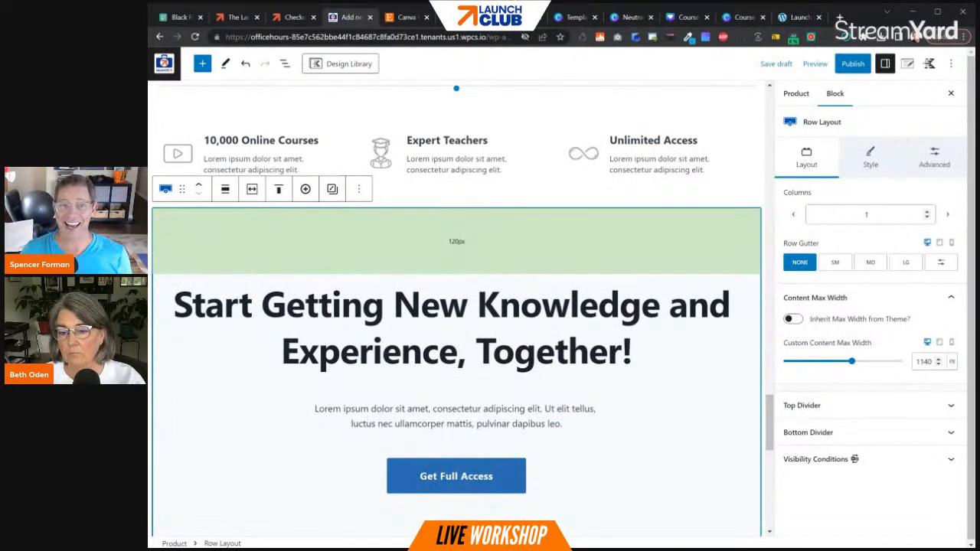
{"action": "left_click", "coordinate": [906, 64]}
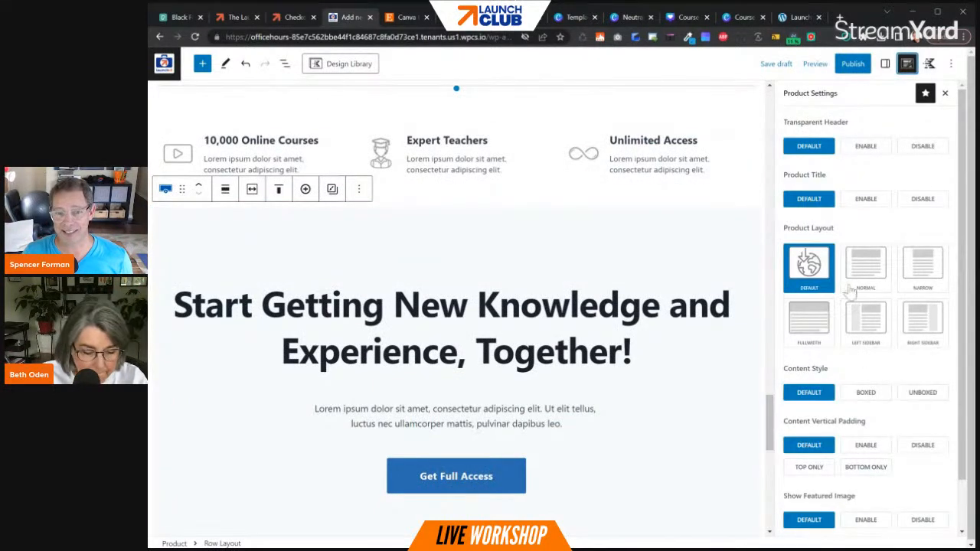
{"action": "left_click", "coordinate": [812, 336]}
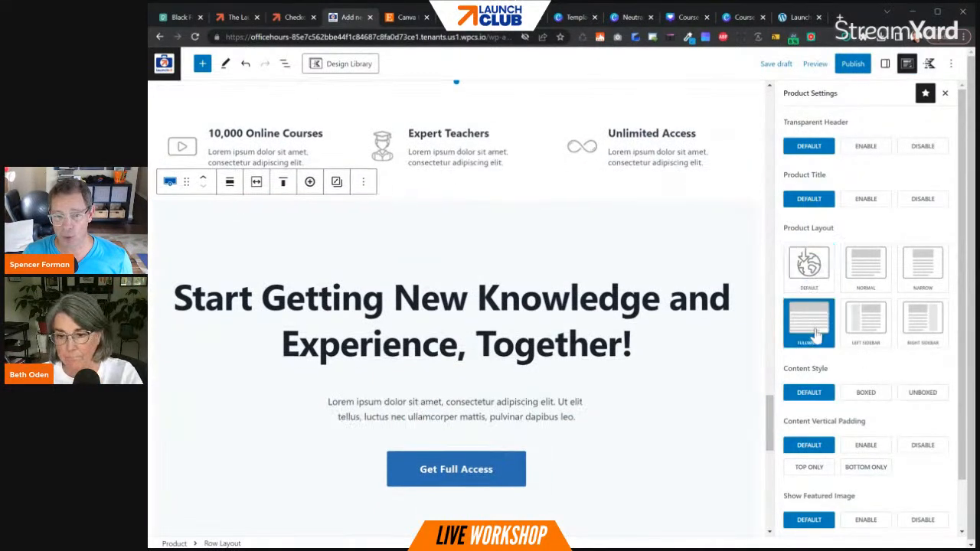
{"action": "left_click", "coordinate": [922, 393]}
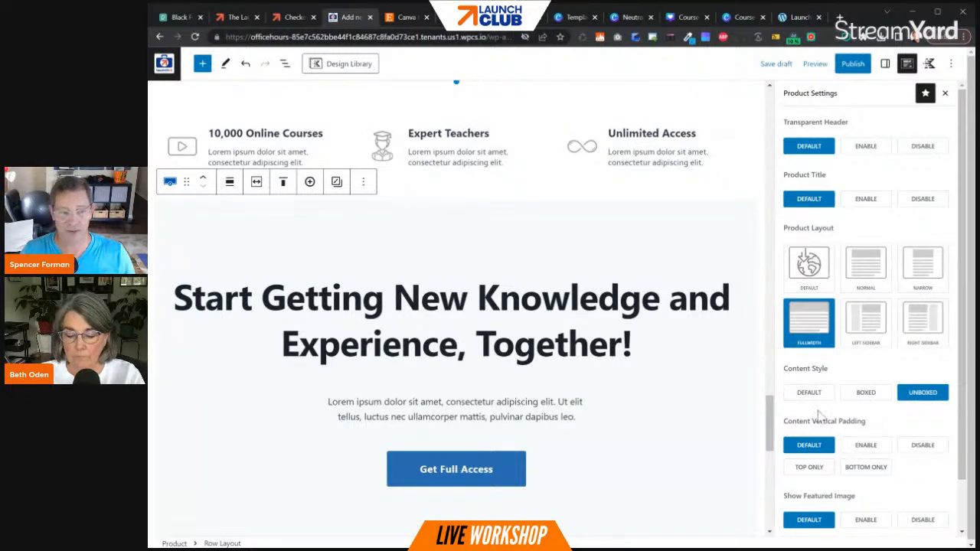
- Replace the hero heading "Fundamentals of Digital Marketing" with "Best Digital Marketing Product"
{"action": "scroll", "coordinate": [656, 320], "scroll_direction": "up", "scroll_amount": 15}
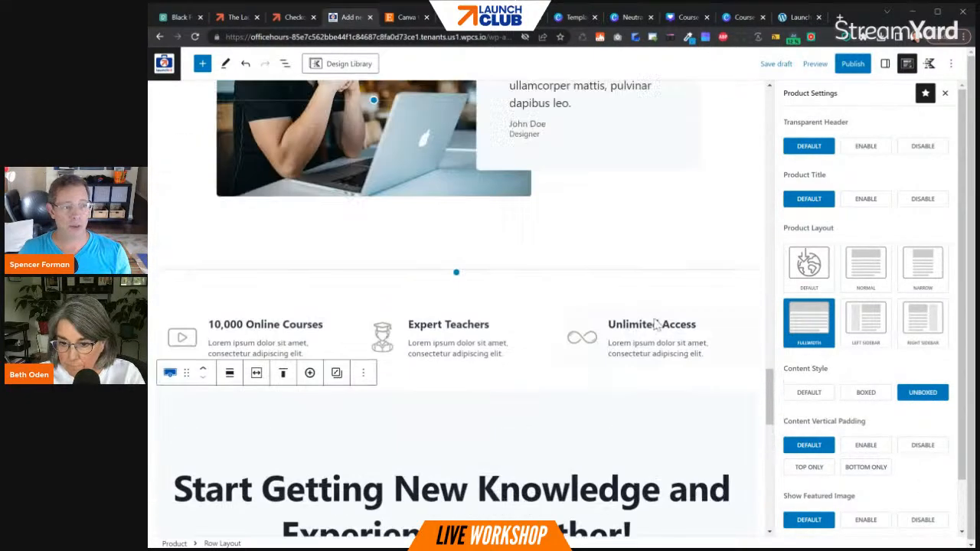
{"action": "scroll", "coordinate": [655, 320], "scroll_direction": "up", "scroll_amount": 8}
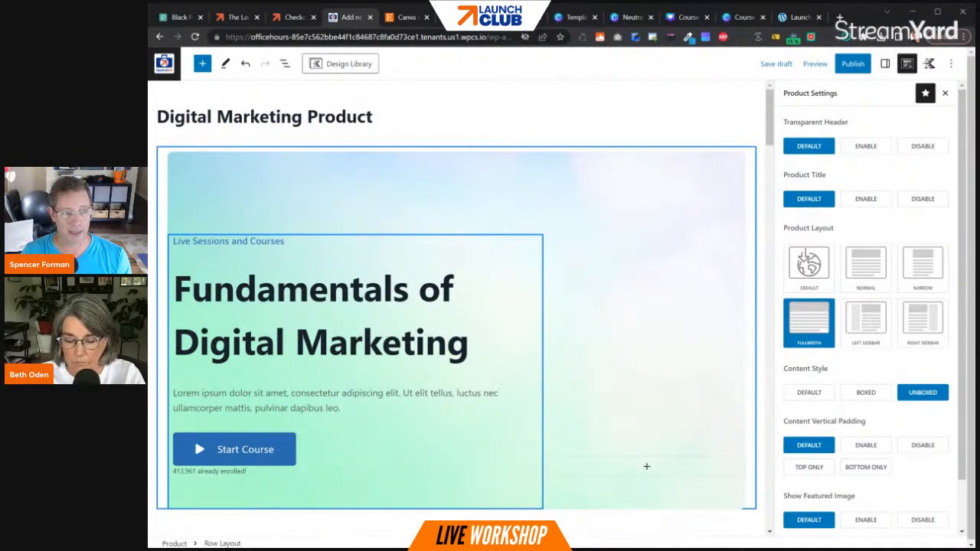
{"action": "left_click", "coordinate": [175, 289]}
{"action": "key", "text": "ctrl+a"}
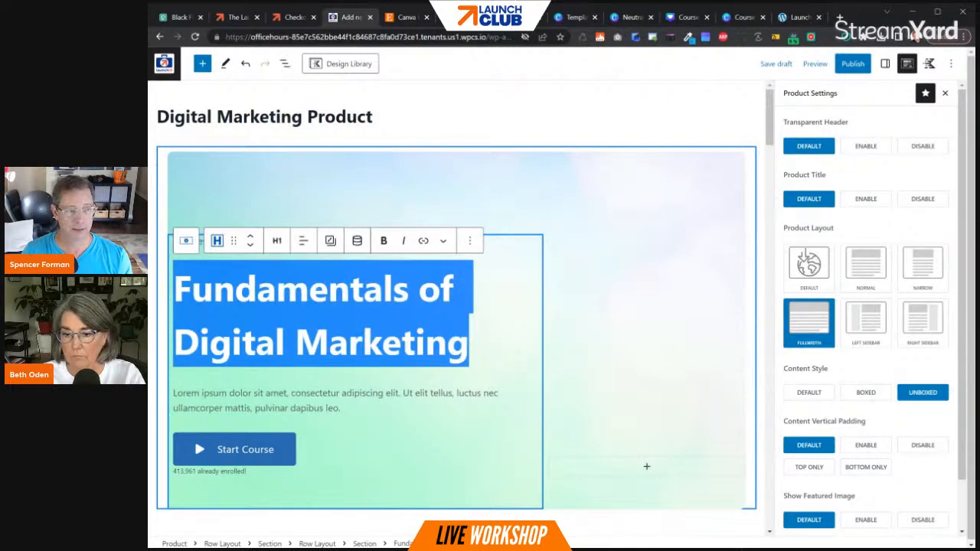
{"action": "type", "text": "Bet Di"}
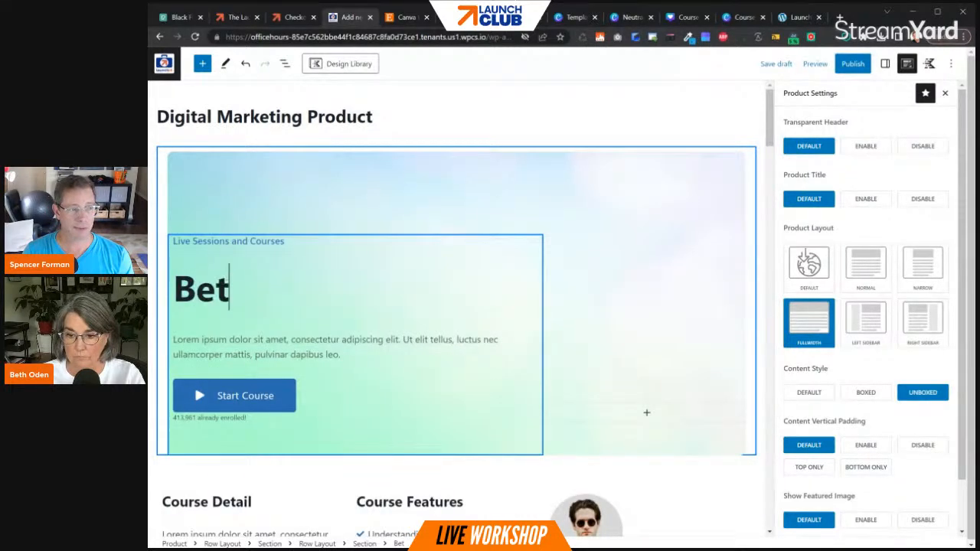
{"action": "key", "text": "BackSpace"}
{"action": "key", "text": "BackSpace"}
{"action": "key", "text": "BackSpace"}
{"action": "key", "text": "BackSpace"}
{"action": "type", "text": "st Digital Mark"}
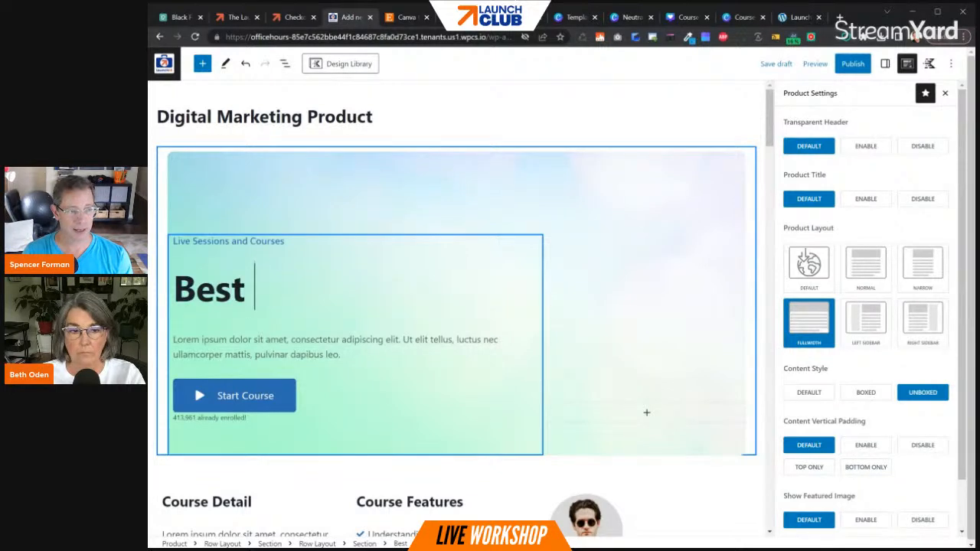
{"action": "type", "text": "etin"}
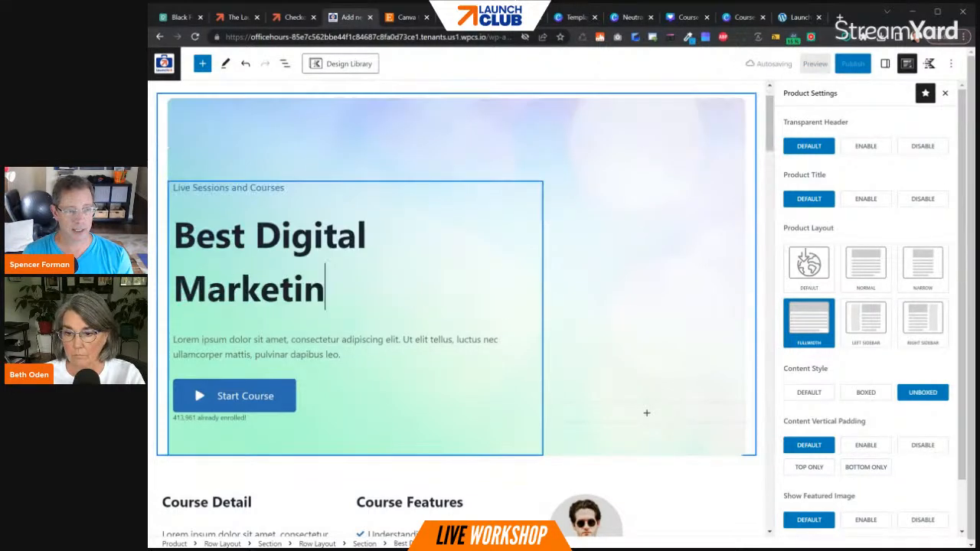
{"action": "type", "text": "g Product...Period"}
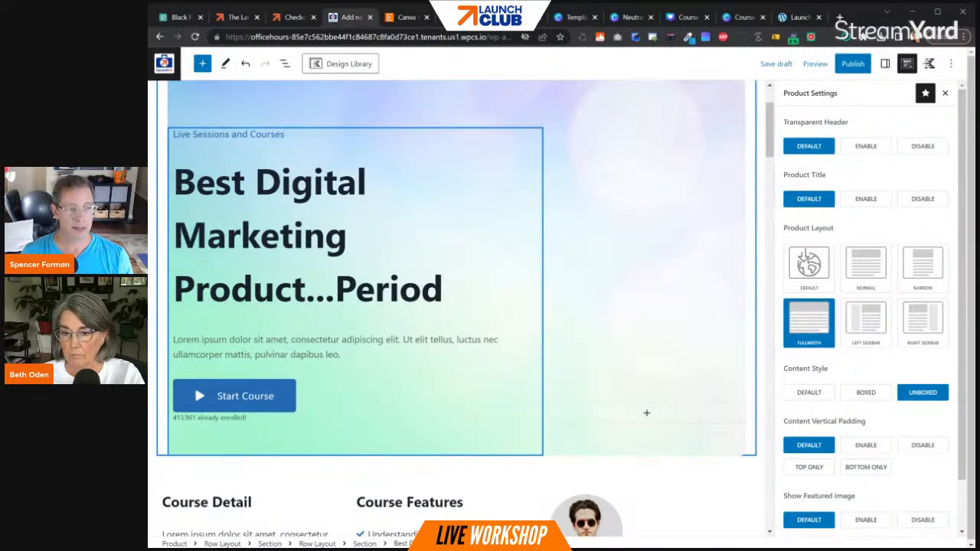
- Complete the hero heading with "...Period" and replace the "Start Course" button label with "Get It Now!!"
{"action": "left_click", "coordinate": [264, 402]}
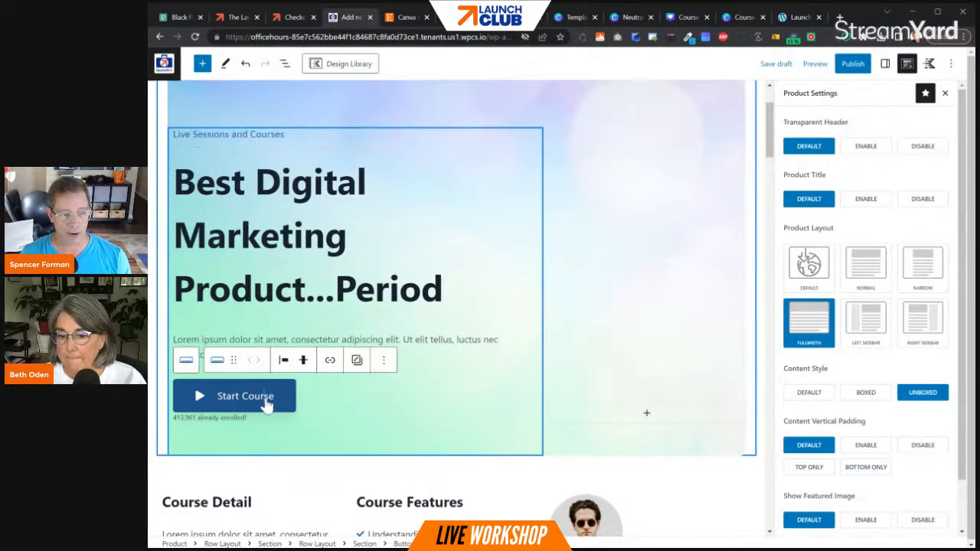
{"action": "key", "text": "BackSpace"}
{"action": "key", "text": "BackSpace"}
{"action": "key", "text": "BackSpace"}
{"action": "key", "text": "BackSpace"}
{"action": "key", "text": "BackSpace"}
{"action": "key", "text": "BackSpace"}
{"action": "key", "text": "BackSpace"}
{"action": "key", "text": "BackSpace"}
{"action": "key", "text": "BackSpace"}
{"action": "key", "text": "BackSpace"}
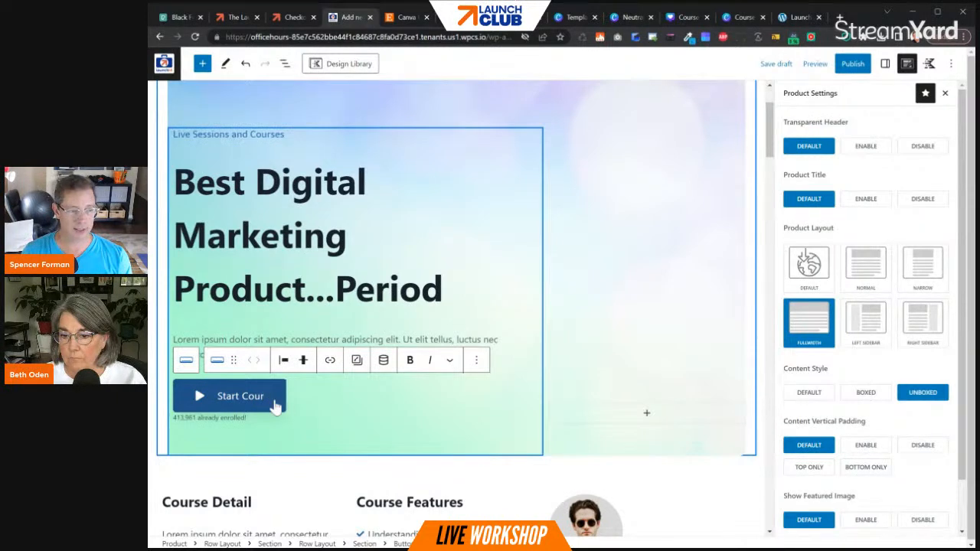
{"action": "key", "text": "BackSpace"}
{"action": "key", "text": "BackSpace"}
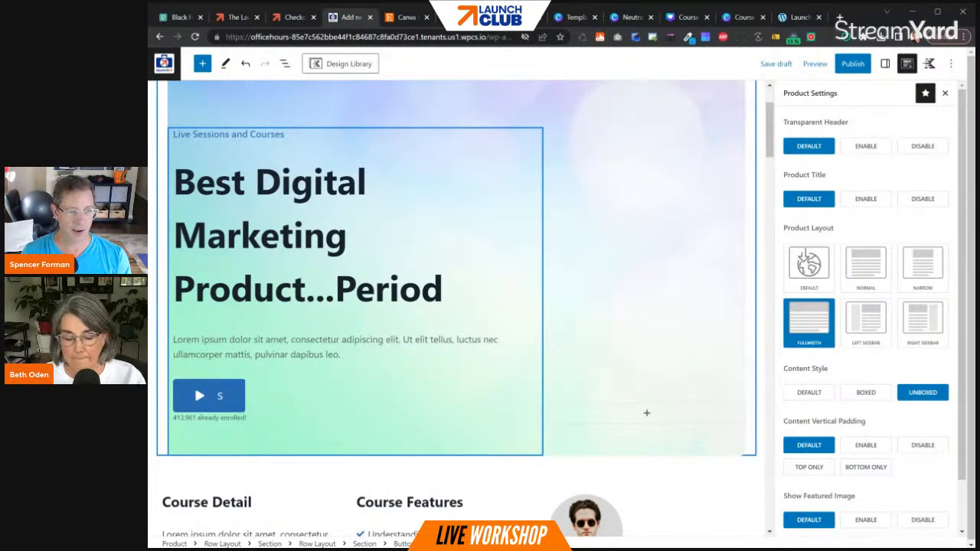
{"action": "type", "text": "Get It"}
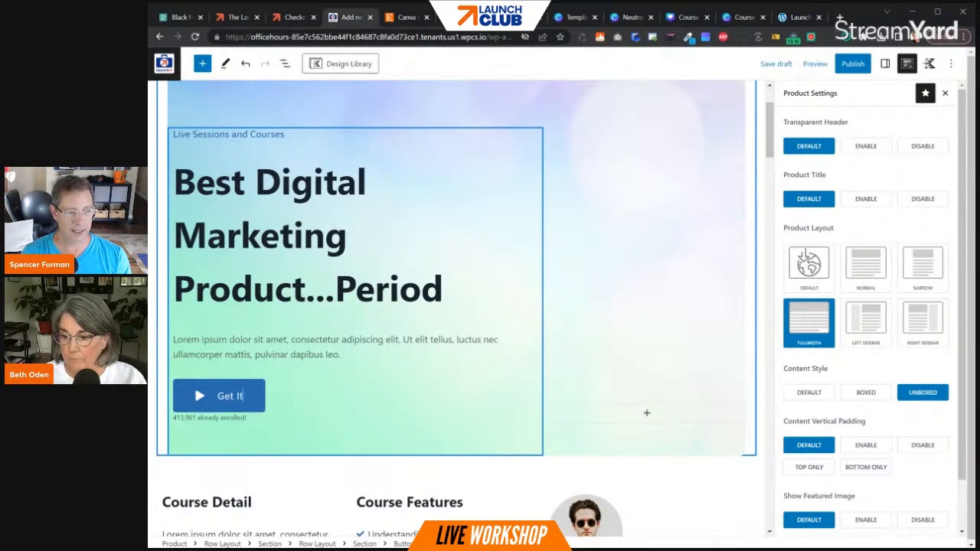
{"action": "type", "text": " Now!!"}
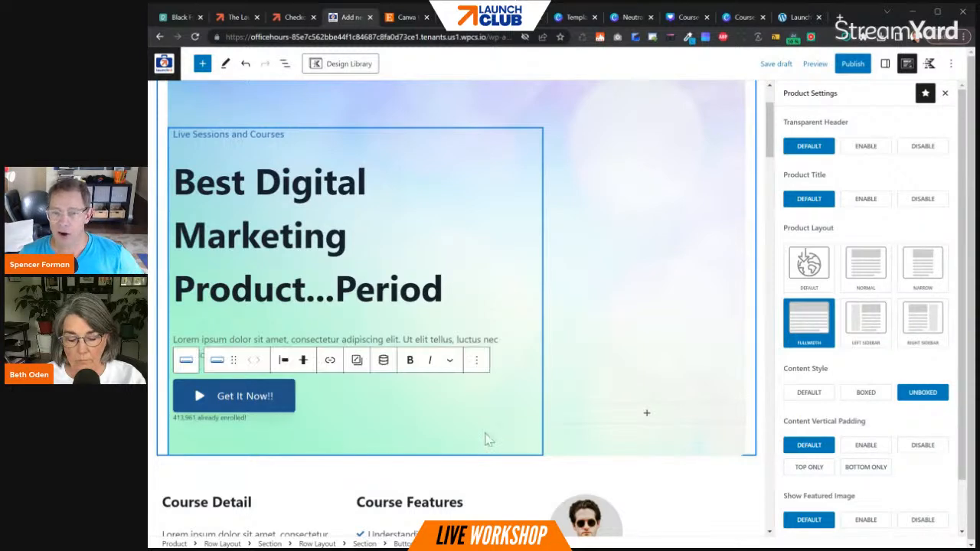
- Show the product-level settings down to the LaunchFlows Checkout Link section
{"action": "left_click", "coordinate": [885, 65]}
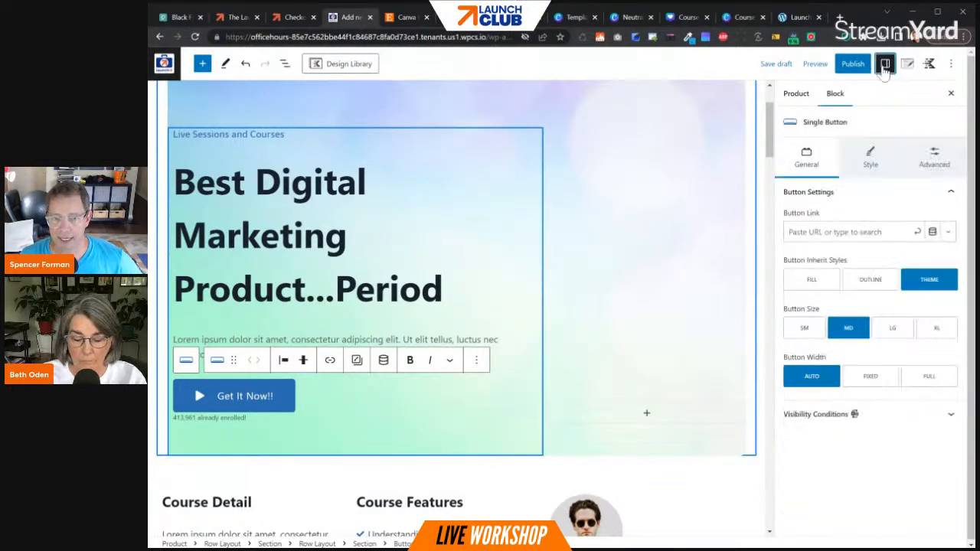
{"action": "left_click", "coordinate": [793, 95]}
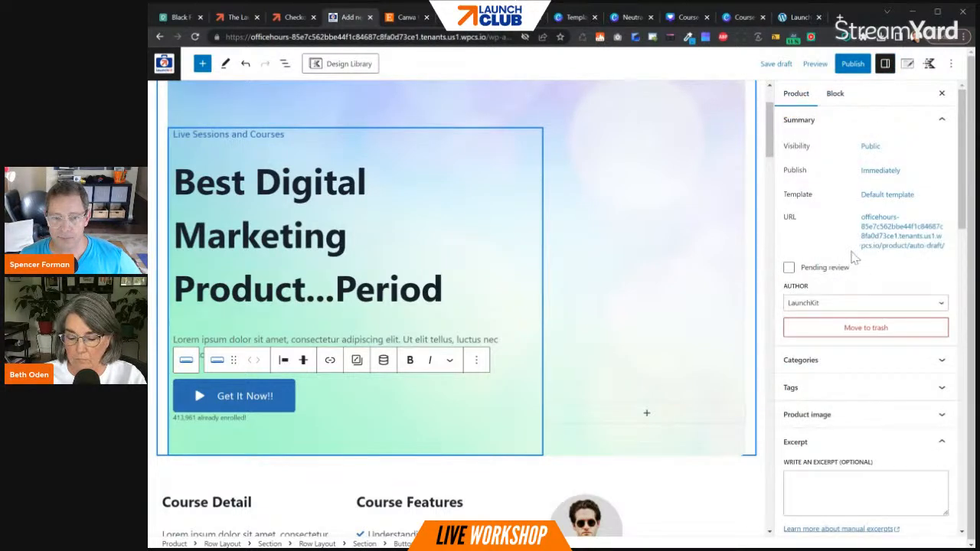
{"action": "scroll", "coordinate": [856, 257], "scroll_direction": "down", "scroll_amount": 3}
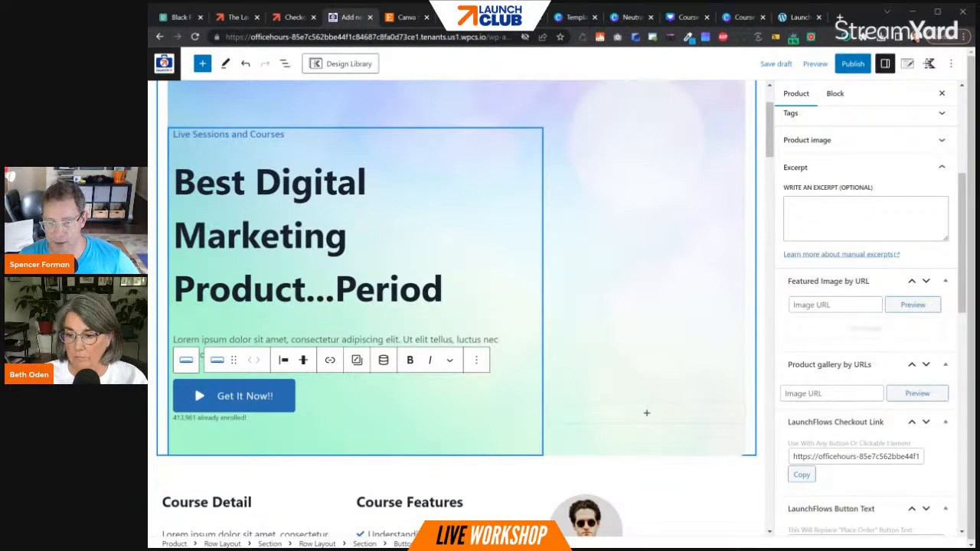
- In the product's WP Fusion data, add the new tag "purchased Digital Marketing Product" to be applied when purchased
{"action": "scroll", "coordinate": [665, 413], "scroll_direction": "down", "scroll_amount": 5}
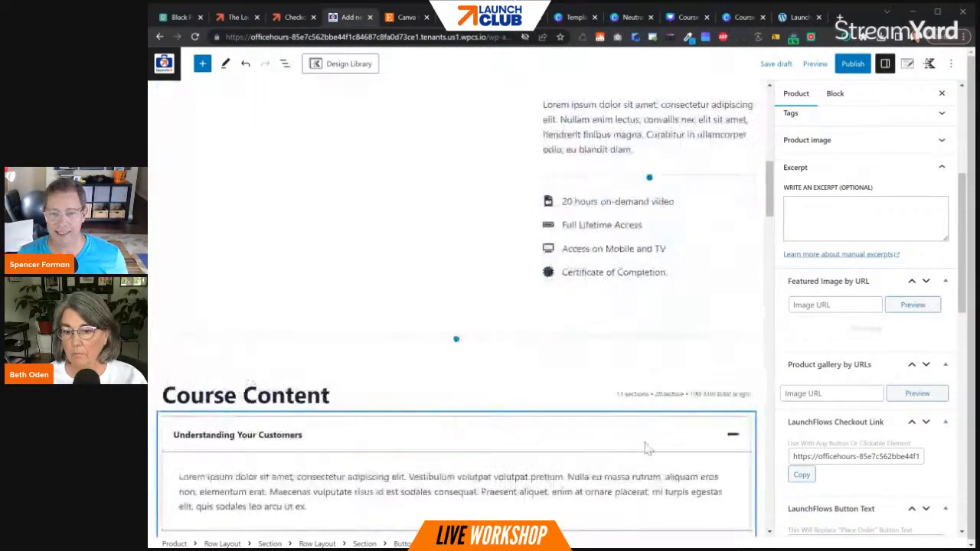
{"action": "scroll", "coordinate": [656, 444], "scroll_direction": "down", "scroll_amount": 10}
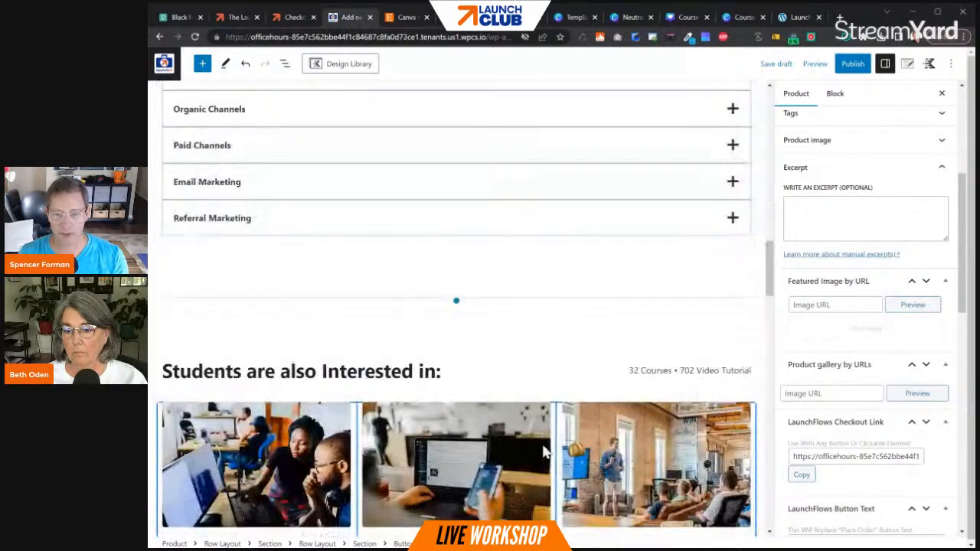
{"action": "scroll", "coordinate": [554, 447], "scroll_direction": "down", "scroll_amount": 15}
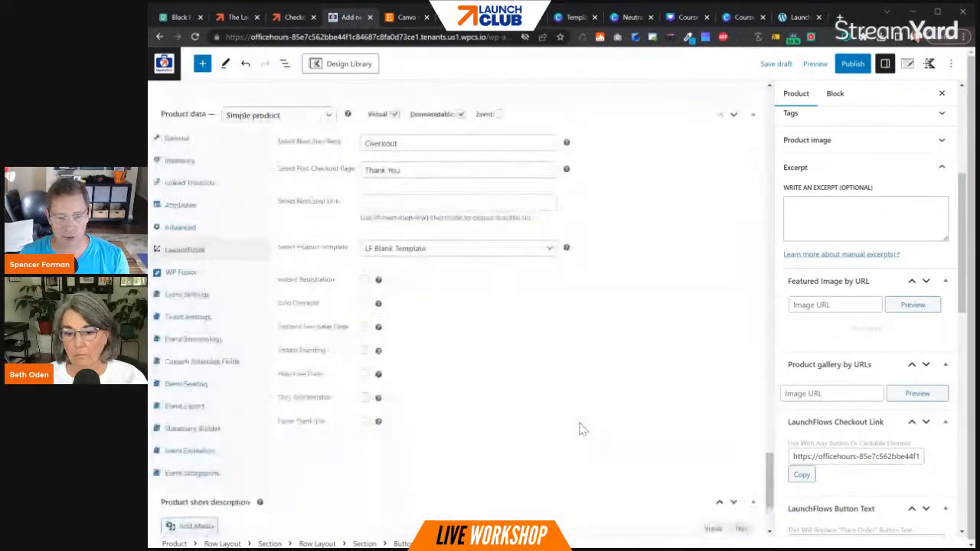
{"action": "scroll", "coordinate": [222, 337], "scroll_direction": "up", "scroll_amount": 3}
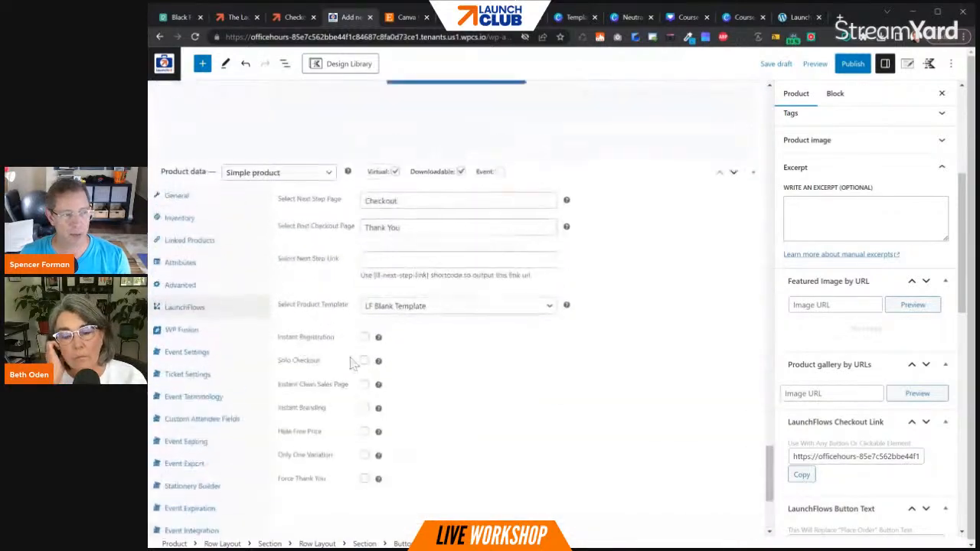
{"action": "left_click", "coordinate": [183, 332]}
{"action": "left_click", "coordinate": [459, 252]}
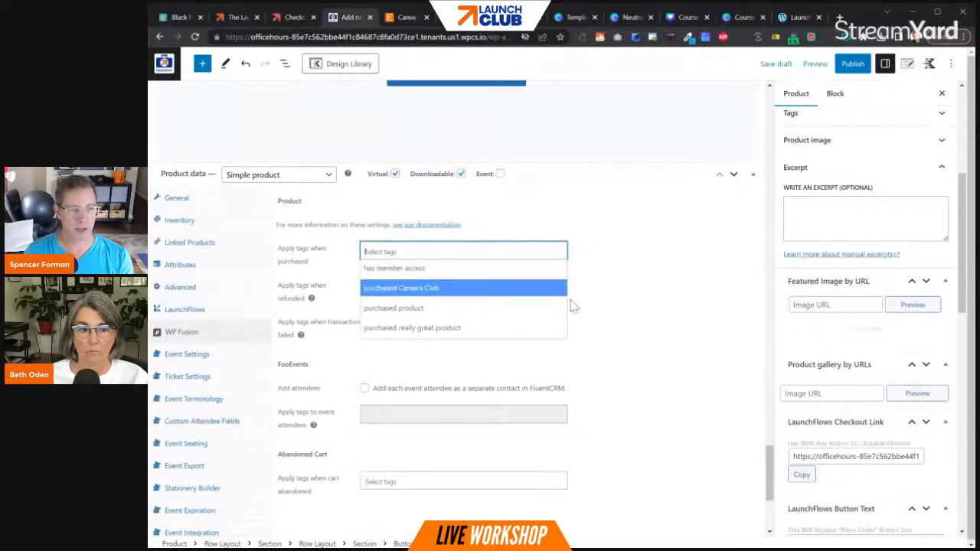
{"action": "type", "text": "purchased Digi"}
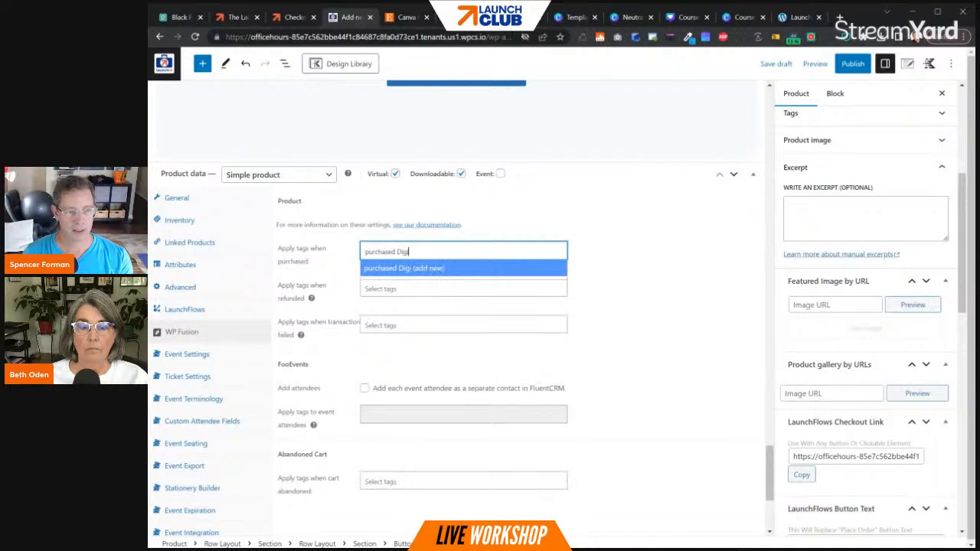
{"action": "type", "text": "tal Marketing Prod"}
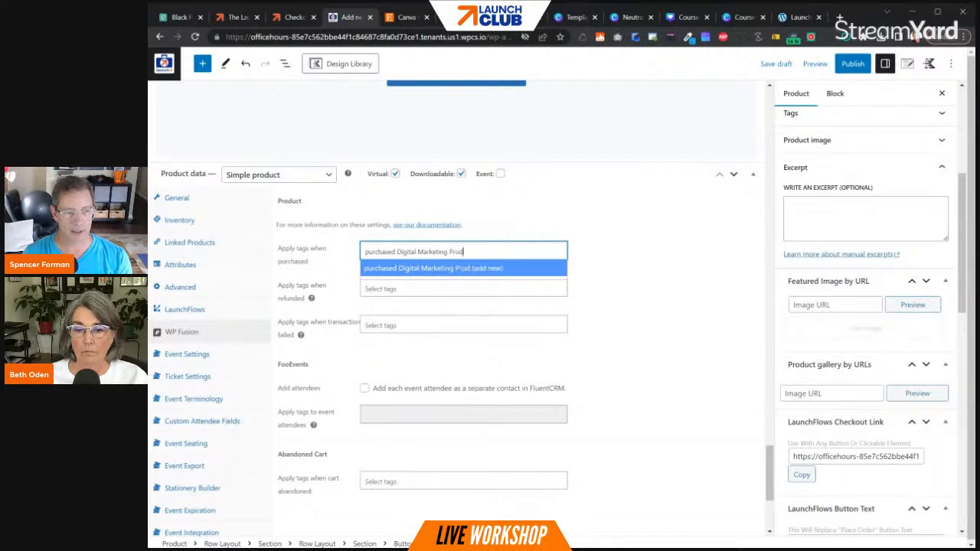
{"action": "type", "text": "uct"}
{"action": "left_click", "coordinate": [503, 268]}
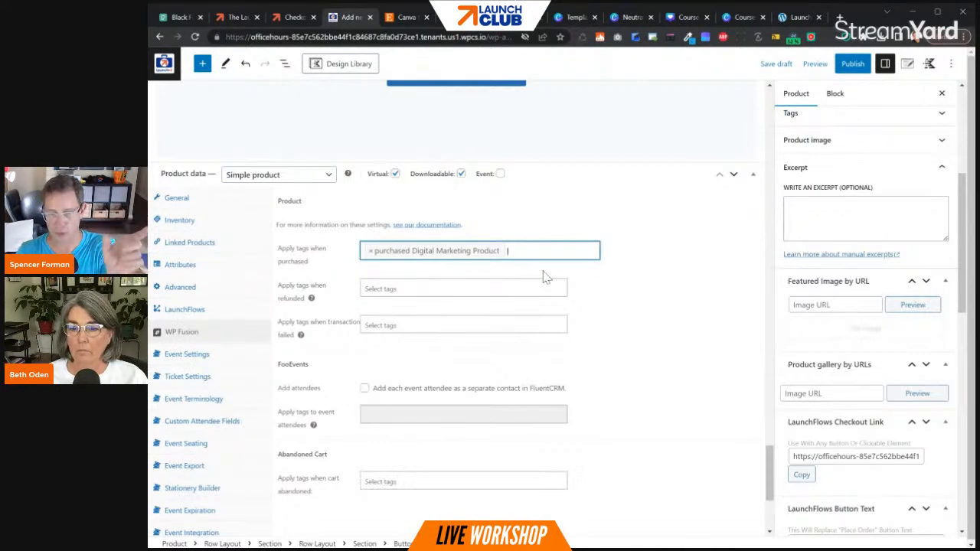
- Publish the Digital Marketing Product and dismiss the post-publish panel
{"action": "left_click", "coordinate": [852, 64]}
{"action": "left_click", "coordinate": [855, 65]}
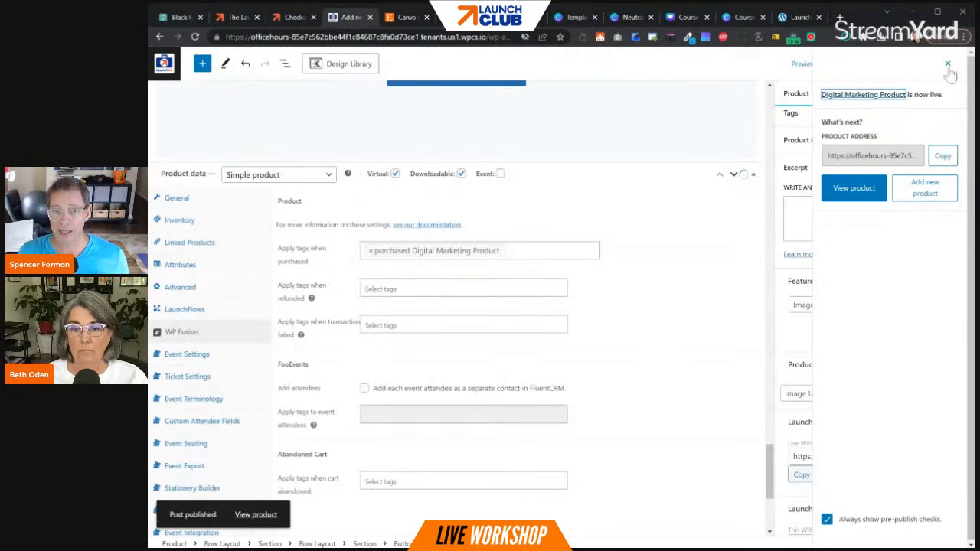
{"action": "left_click", "coordinate": [947, 65]}
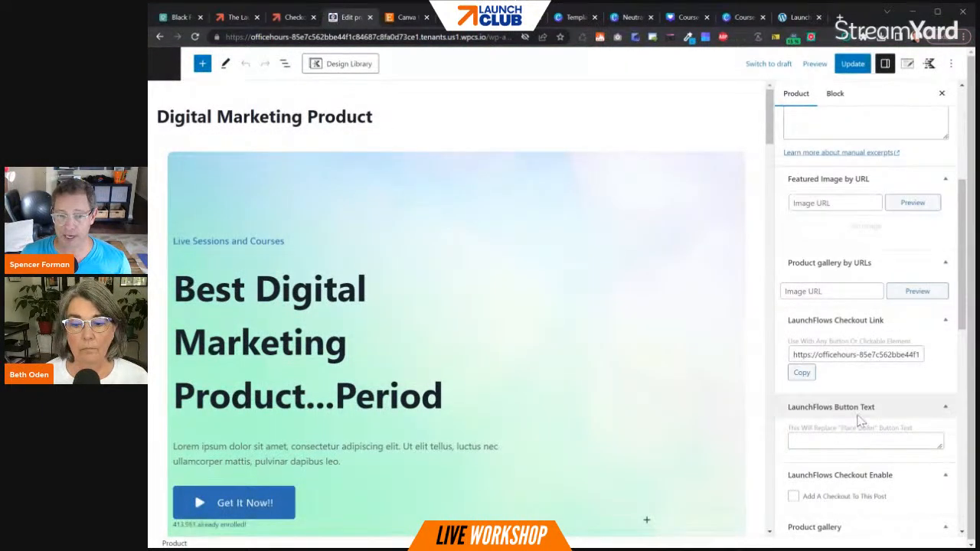
- Copy the LaunchFlows checkout link, set it as the link of the "Get It Now!!" button, and update the product
{"action": "left_click", "coordinate": [801, 374]}
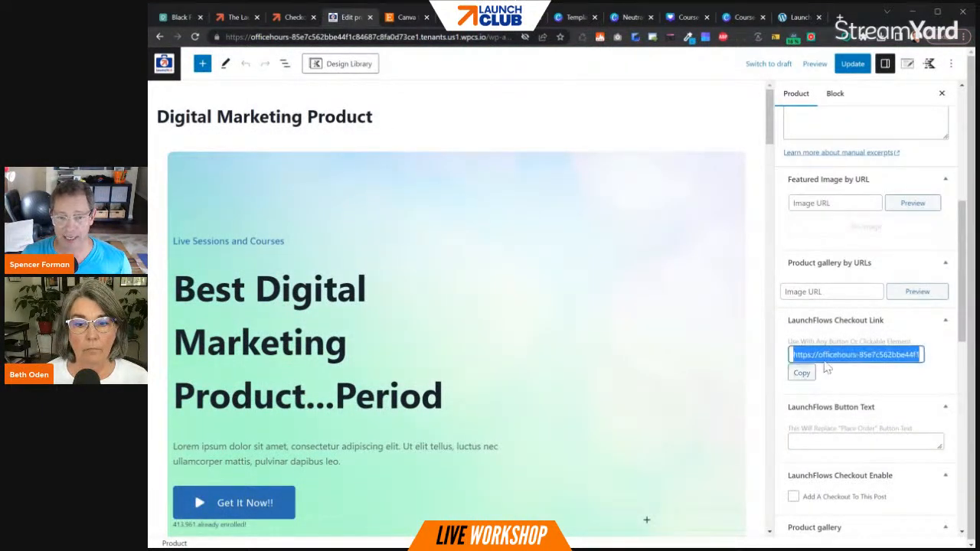
{"action": "left_click", "coordinate": [211, 505]}
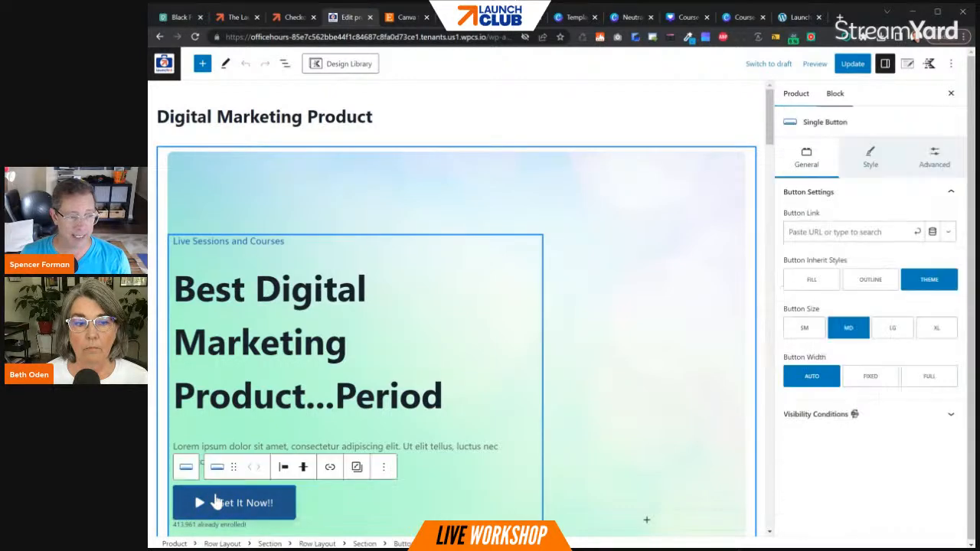
{"action": "left_click", "coordinate": [330, 466]}
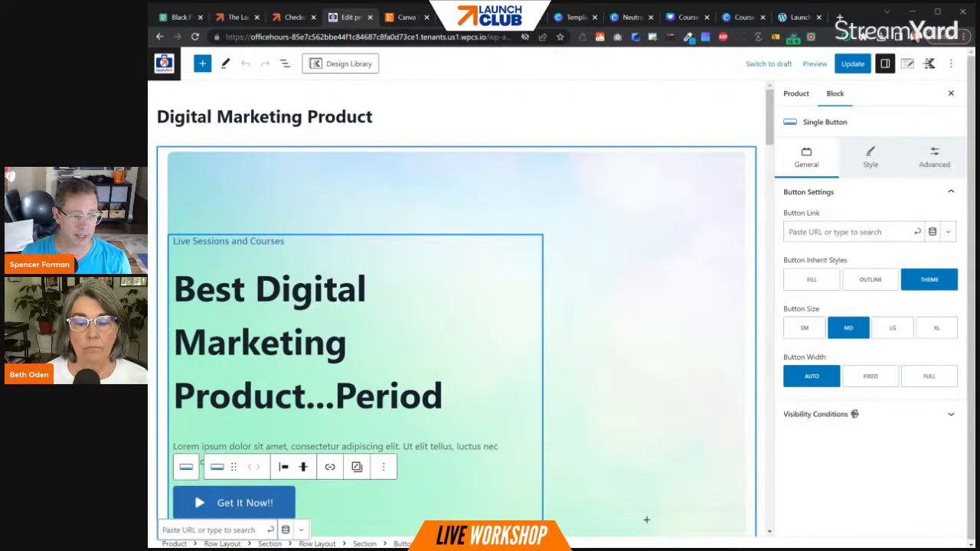
{"action": "key", "text": "ctrl+v"}
{"action": "key", "text": "Return"}
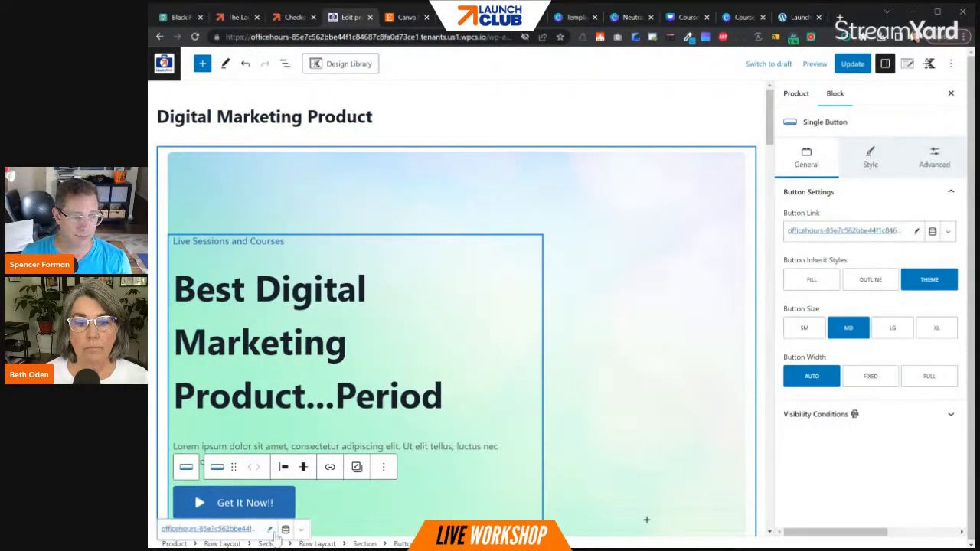
{"action": "left_click", "coordinate": [851, 68]}
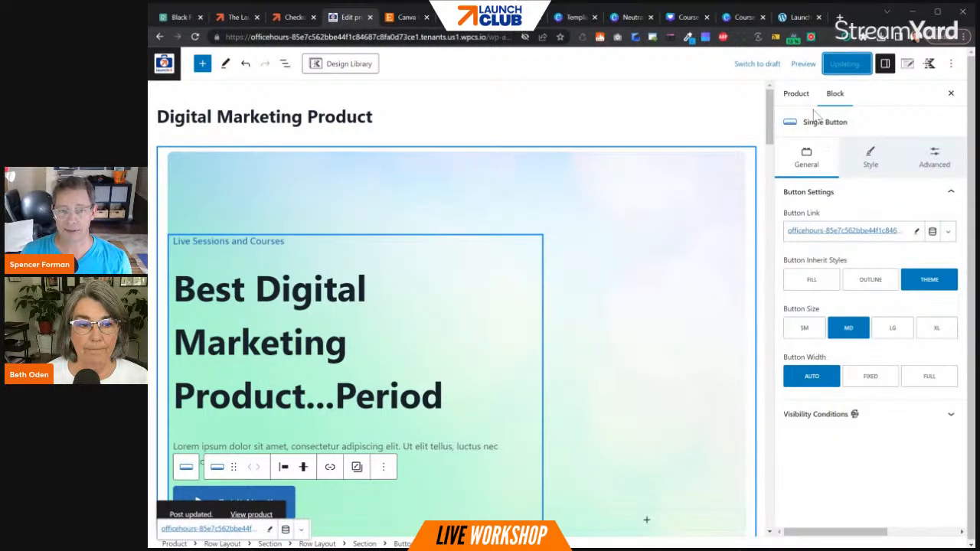
- Open the live product page from its permalink and review the hero, course content accordion and related courses
{"action": "left_click", "coordinate": [795, 93]}
{"action": "left_click", "coordinate": [882, 248]}
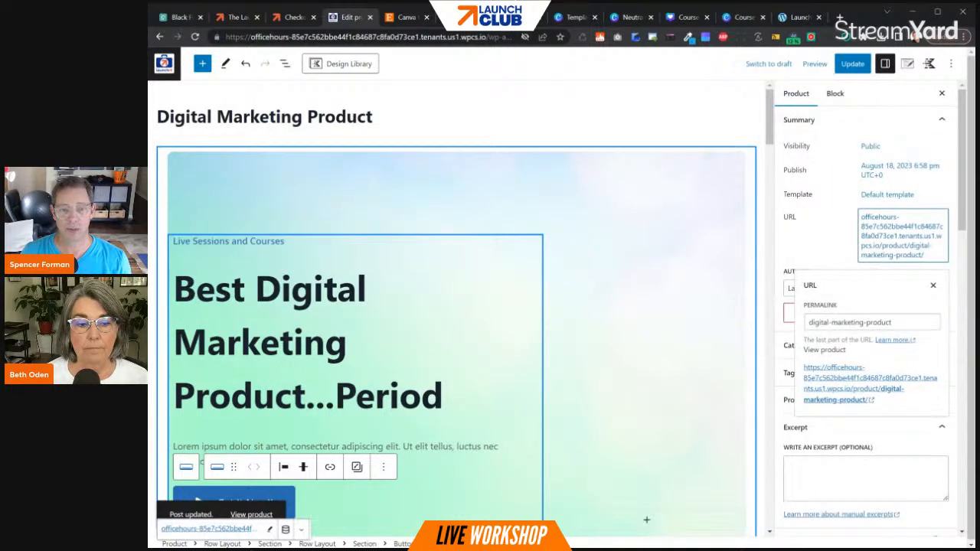
{"action": "left_click", "coordinate": [842, 398]}
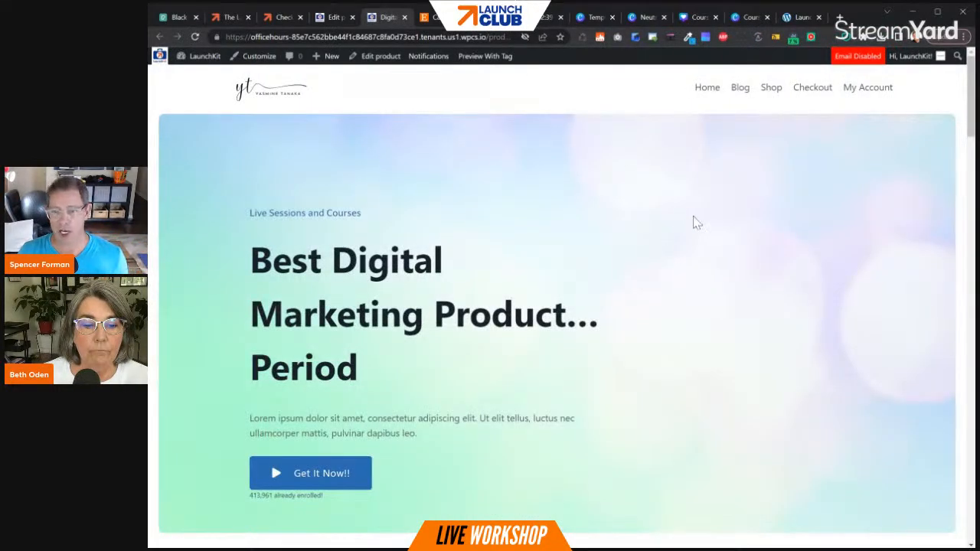
{"action": "scroll", "coordinate": [708, 220], "scroll_direction": "down", "scroll_amount": 10}
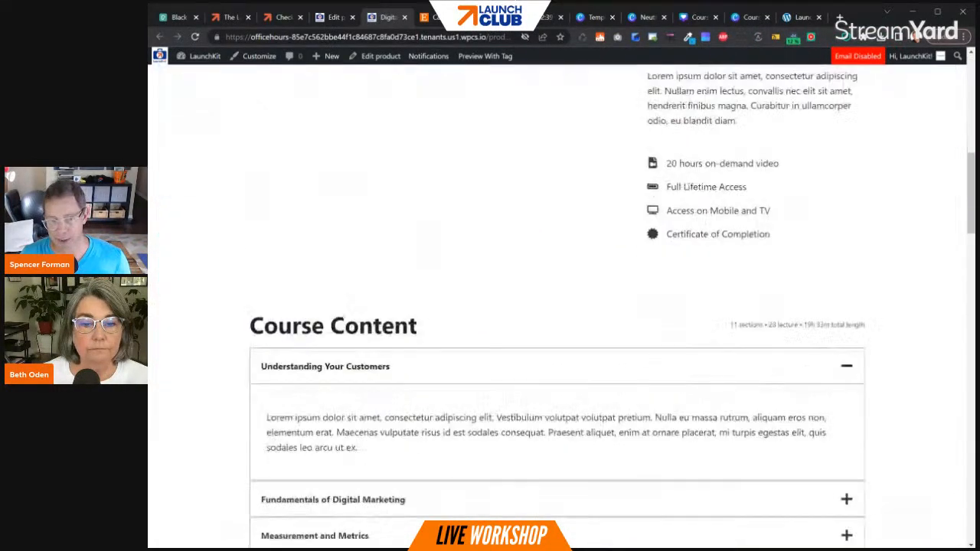
{"action": "left_click", "coordinate": [693, 334]}
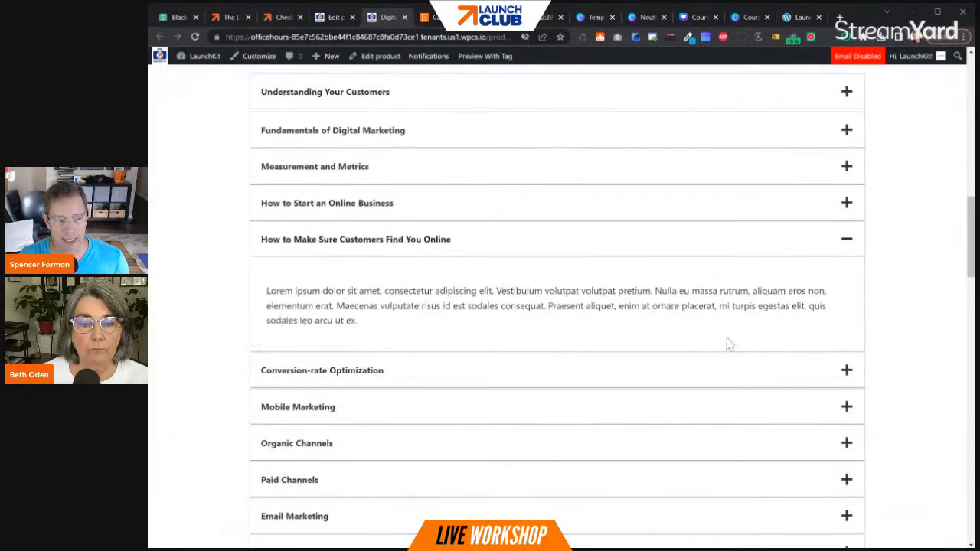
{"action": "left_click", "coordinate": [748, 379]}
{"action": "scroll", "coordinate": [753, 413], "scroll_direction": "down", "scroll_amount": 9}
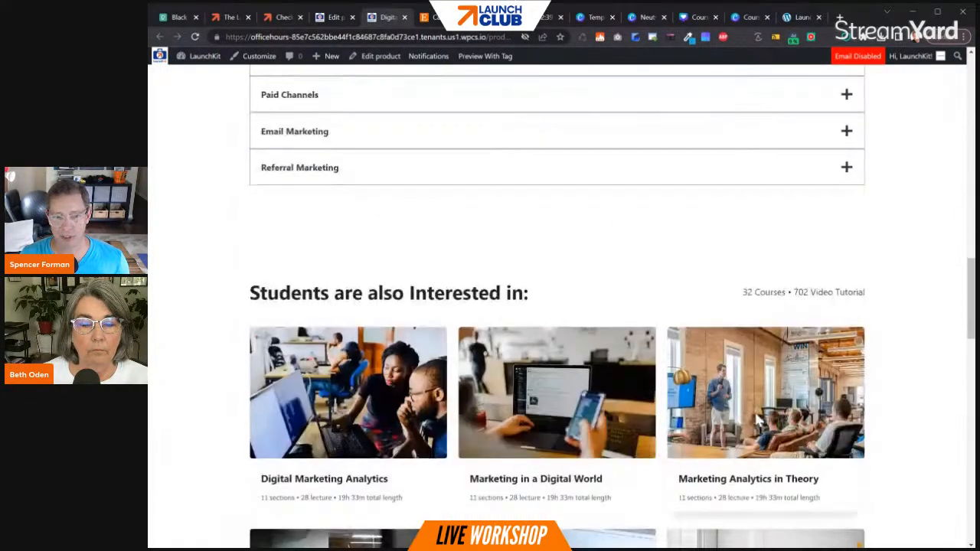
{"action": "scroll", "coordinate": [756, 418], "scroll_direction": "up", "scroll_amount": 20}
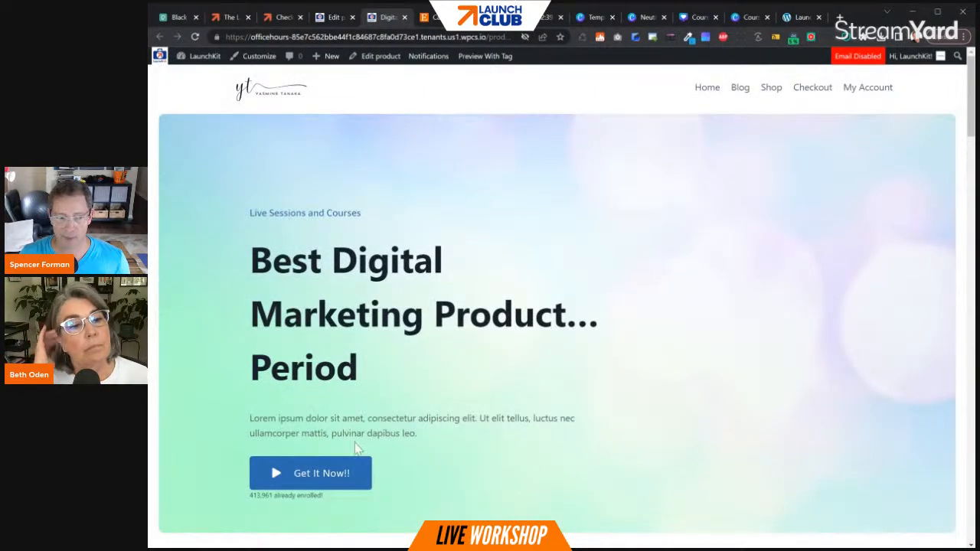
- Test the "Get It Now!!" button and check for the Digital Marketing Product in the checkout order
{"action": "left_click", "coordinate": [319, 479]}
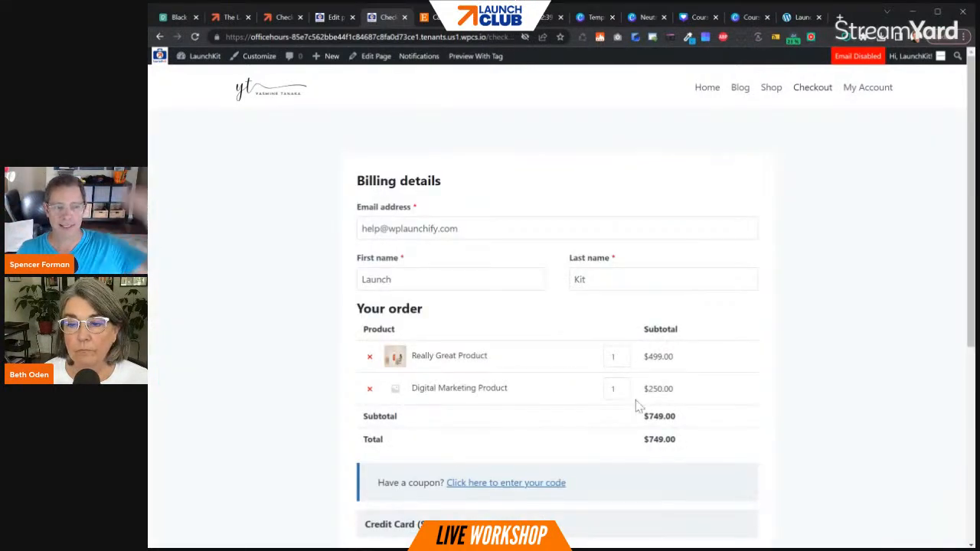
{"action": "left_click_drag", "start_coordinate": [418, 388], "coordinate": [516, 400]}
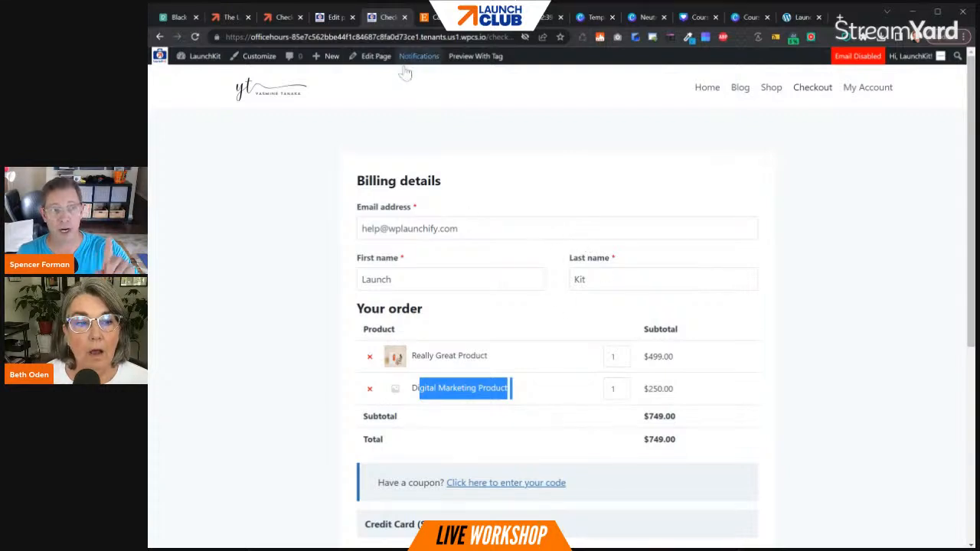
{"action": "mouse_move", "coordinate": [377, 69]}
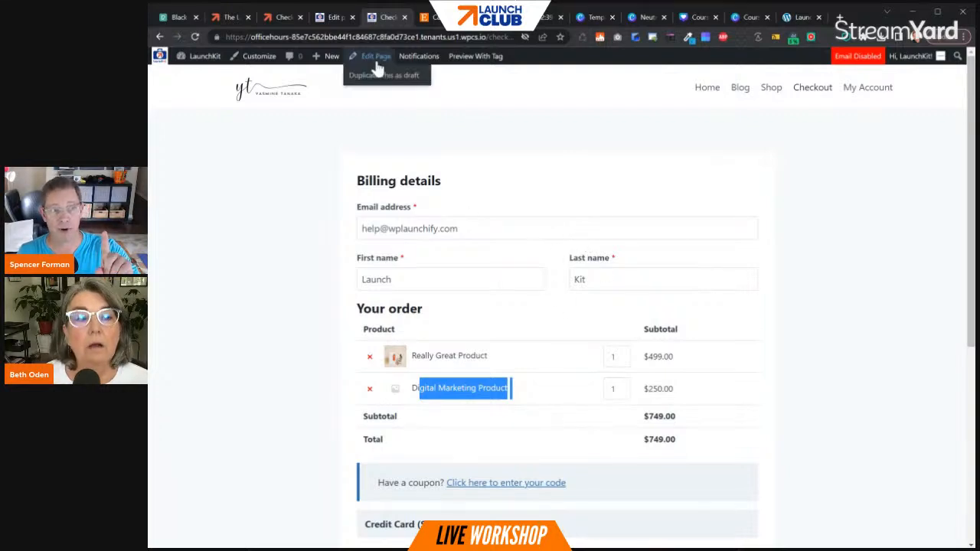
- In the product editor, set the featured image by URL using the image address of the Pexels black Fujifilm DSLR camera photo, and preview it
{"action": "left_click", "coordinate": [334, 17]}
{"action": "scroll", "coordinate": [772, 467], "scroll_direction": "down", "scroll_amount": 5}
{"action": "scroll", "coordinate": [856, 470], "scroll_direction": "down", "scroll_amount": 5}
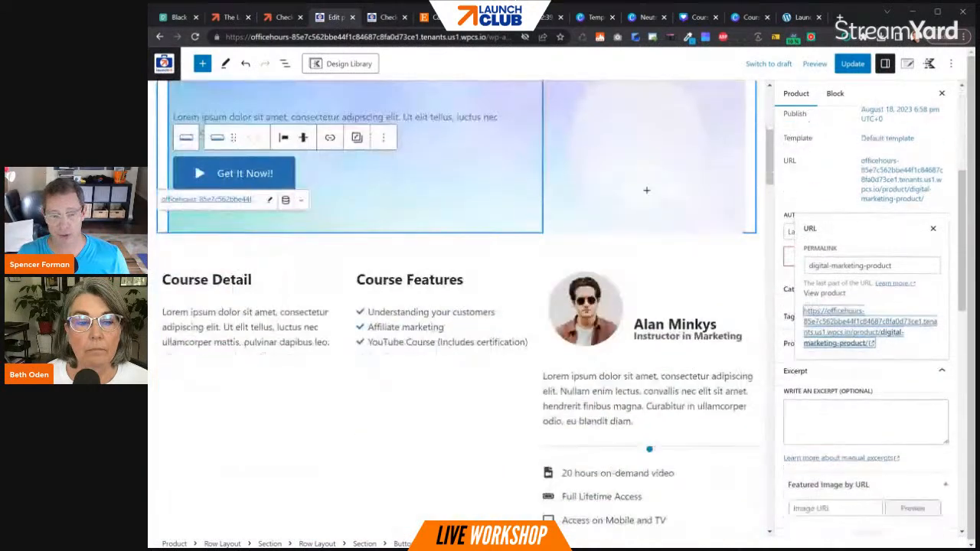
{"action": "scroll", "coordinate": [854, 462], "scroll_direction": "down", "scroll_amount": 3}
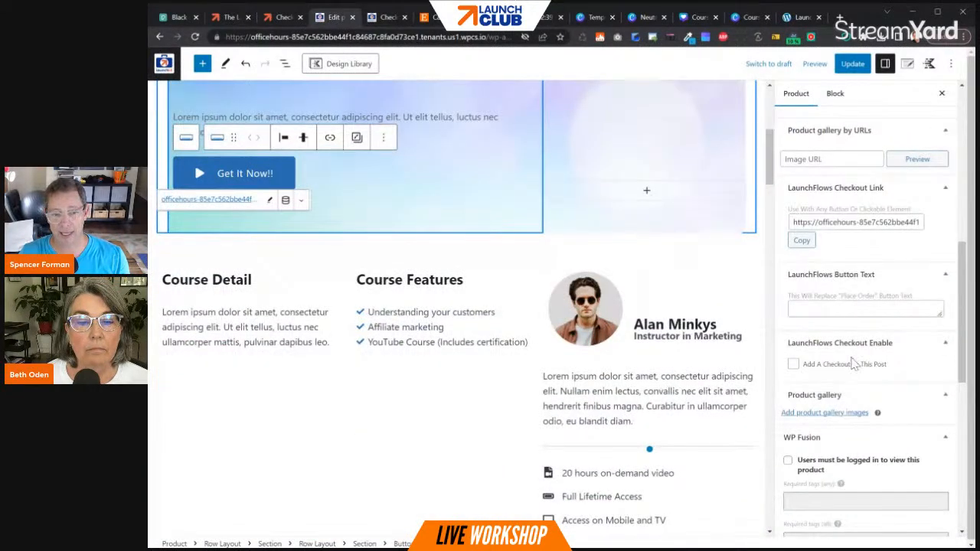
{"action": "scroll", "coordinate": [855, 386], "scroll_direction": "down", "scroll_amount": 5}
{"action": "scroll", "coordinate": [852, 389], "scroll_direction": "down", "scroll_amount": 5}
{"action": "scroll", "coordinate": [860, 383], "scroll_direction": "up", "scroll_amount": 9}
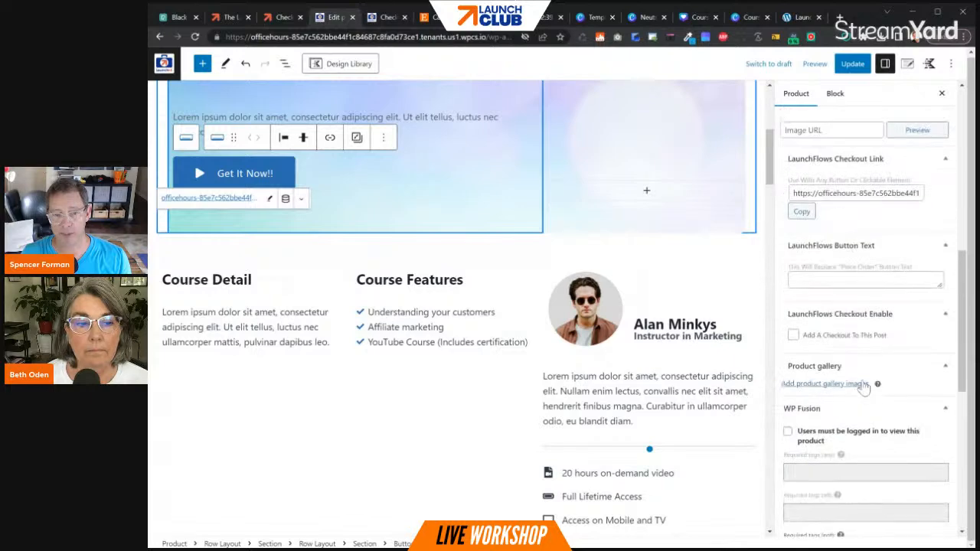
{"action": "scroll", "coordinate": [869, 379], "scroll_direction": "up", "scroll_amount": 4}
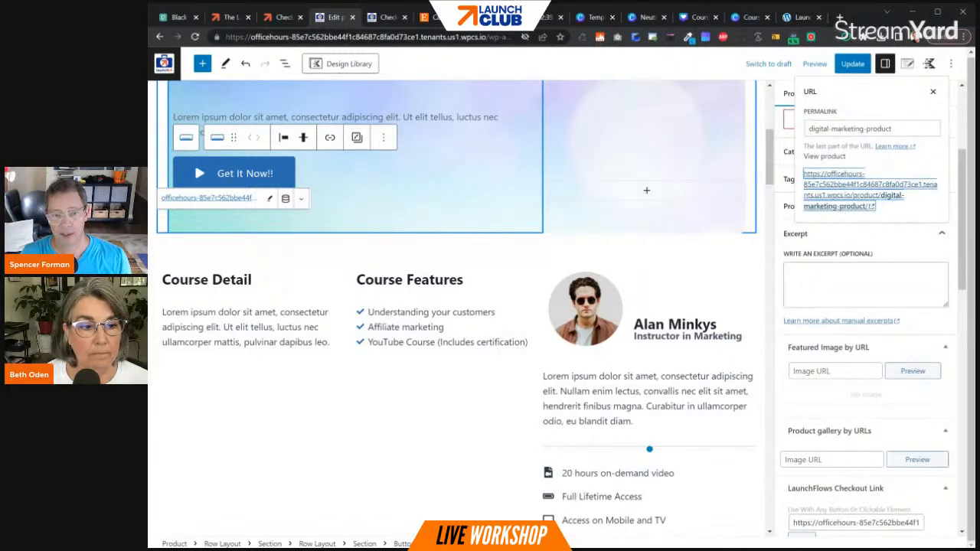
{"action": "left_click", "coordinate": [175, 17]}
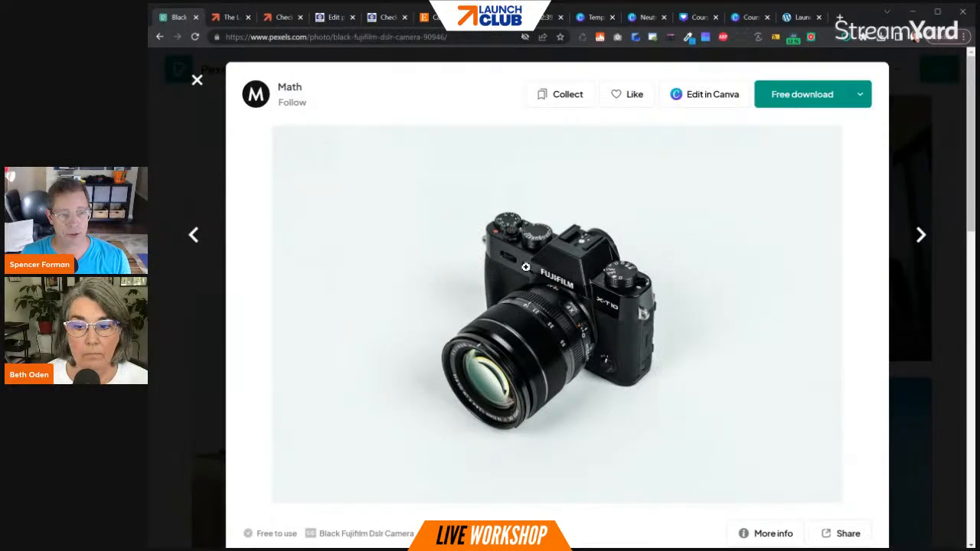
{"action": "left_click", "coordinate": [337, 21]}
{"action": "left_click", "coordinate": [834, 371]}
{"action": "key", "text": "ctrl+v"}
{"action": "left_click", "coordinate": [907, 374]}
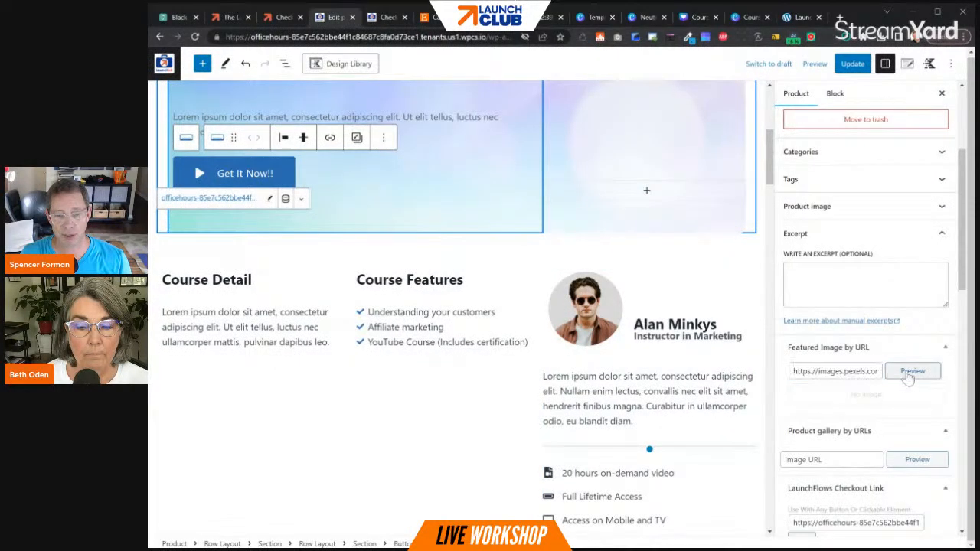
- Update the product and reload the checkout page to check the Digital Marketing Product's thumbnail in the order
{"action": "left_click", "coordinate": [852, 64]}
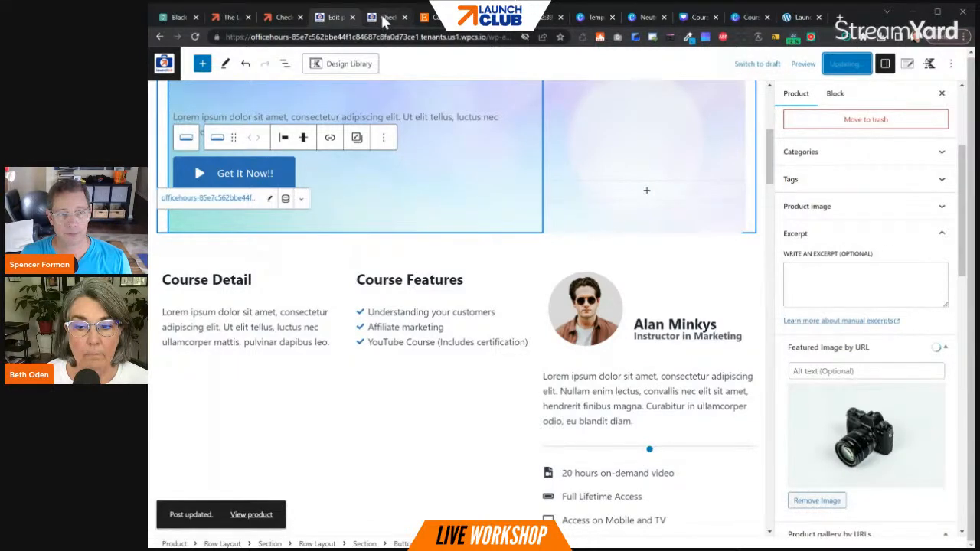
{"action": "left_click", "coordinate": [382, 18]}
{"action": "left_click", "coordinate": [192, 41]}
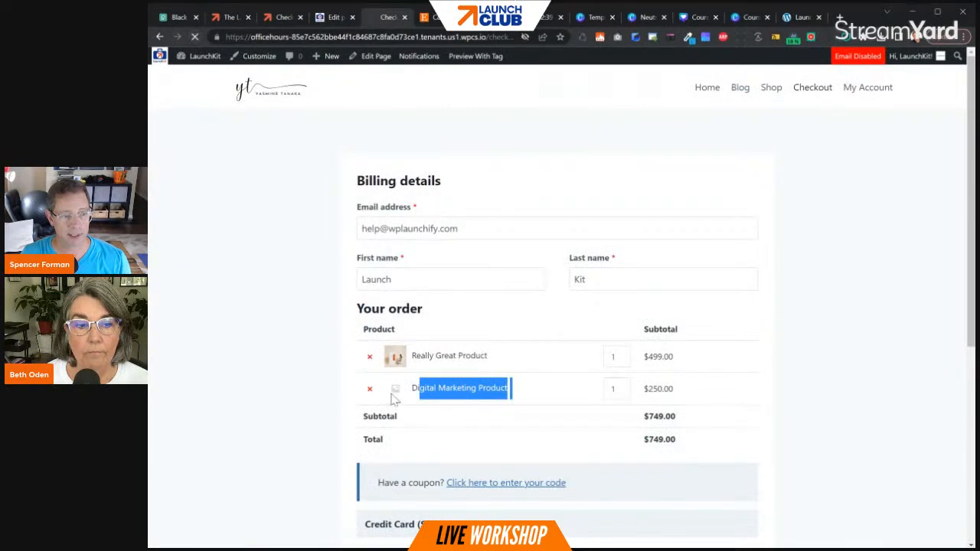
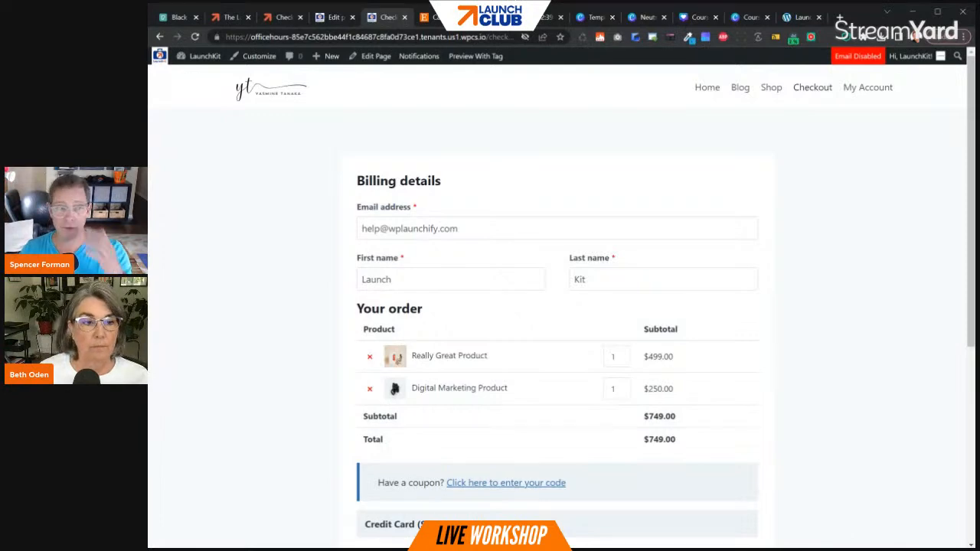
- Return to the store's product list and open the Setary web app's login page in a new tab
{"action": "left_click", "coordinate": [336, 17]}
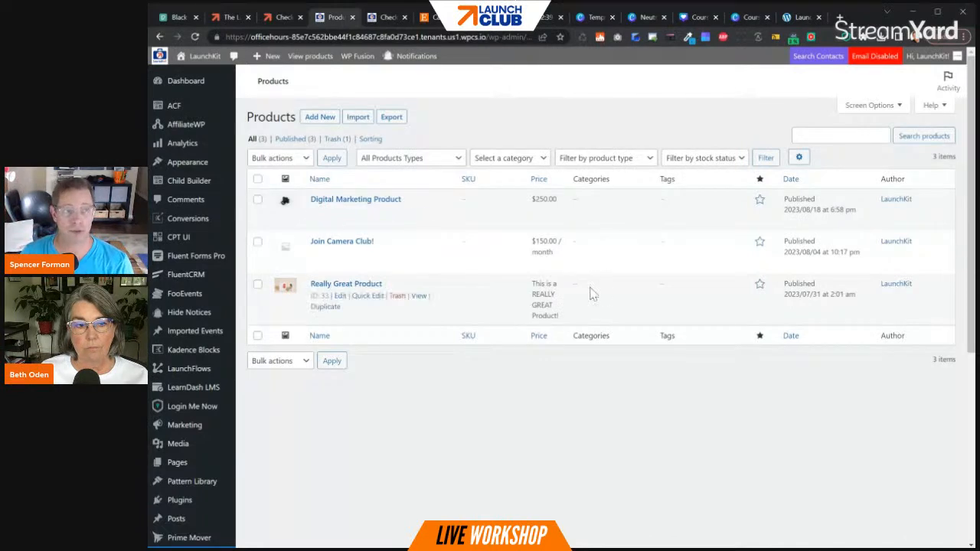
{"action": "left_click", "coordinate": [840, 17]}
{"action": "type", "text": "seterr"}
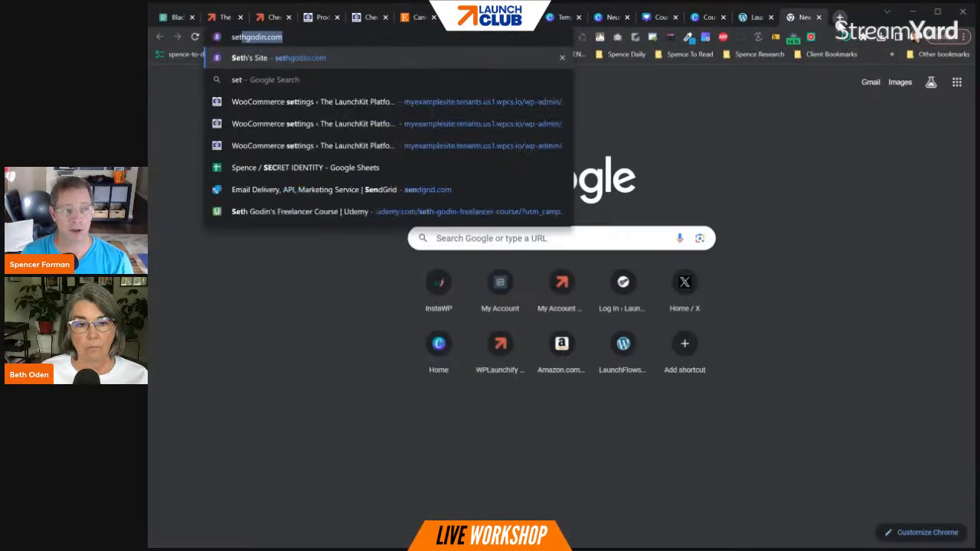
{"action": "key", "text": "BackSpace"}
{"action": "key", "text": "BackSpace"}
{"action": "key", "text": "BackSpace"}
{"action": "key", "text": "BackSpace"}
{"action": "type", "text": "ary"}
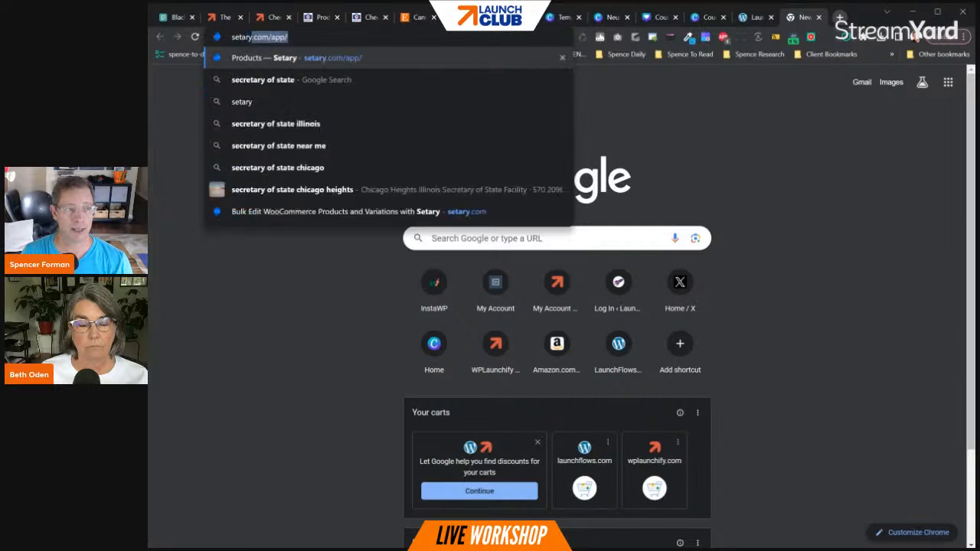
{"action": "key", "text": "Return"}
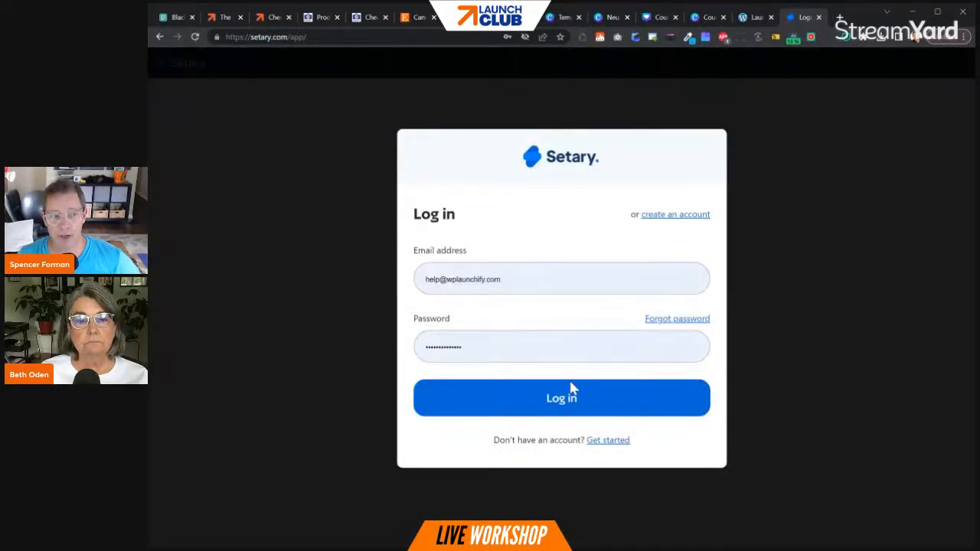
- Log in to Setary with the prefilled credentials and look across the columns of the product spreadsheet
{"action": "left_click", "coordinate": [565, 401]}
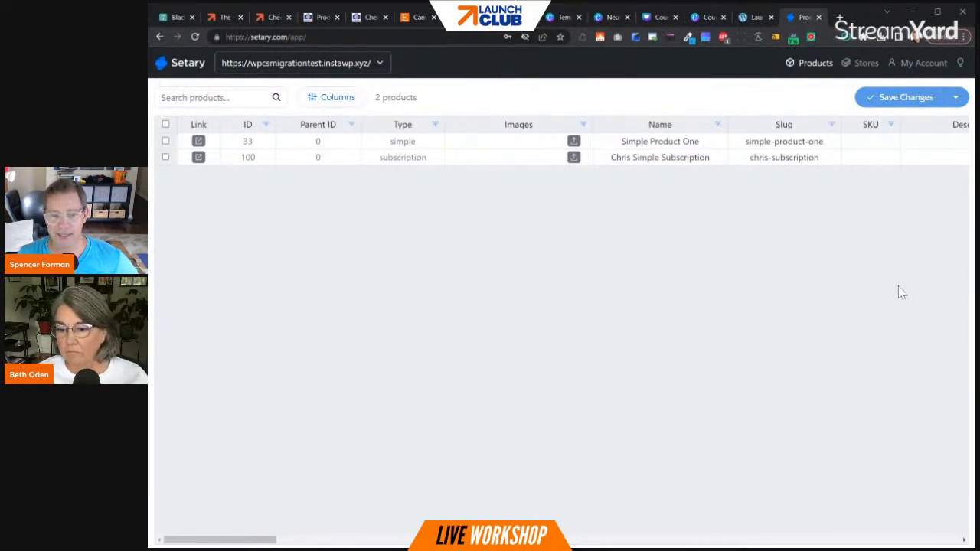
{"action": "left_click_drag", "start_coordinate": [270, 540], "coordinate": [442, 540]}
{"action": "left_click_drag", "start_coordinate": [375, 540], "coordinate": [201, 525]}
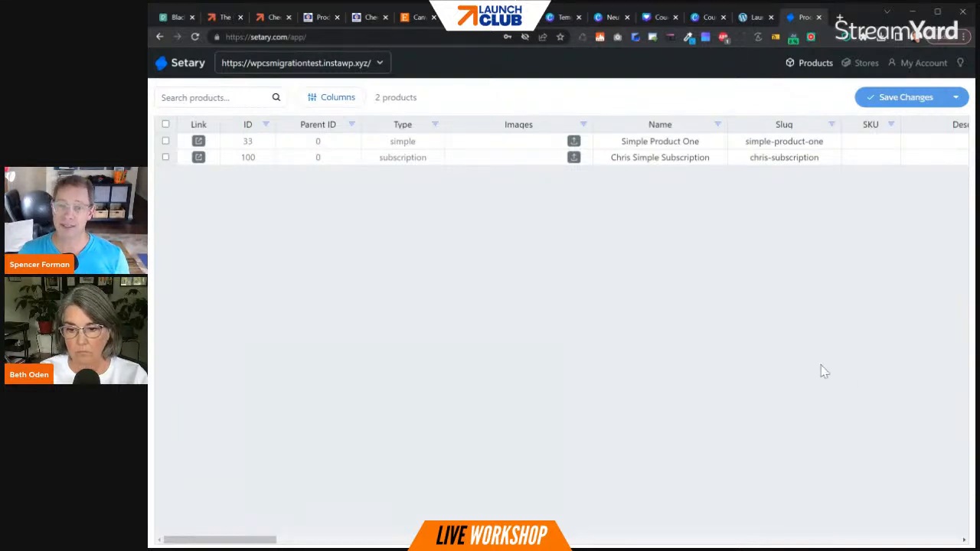
- Open Digital Marketing Product from the store's product list and examine its post ID in the page address and its LaunchFlows checkout settings
{"action": "left_click", "coordinate": [315, 17]}
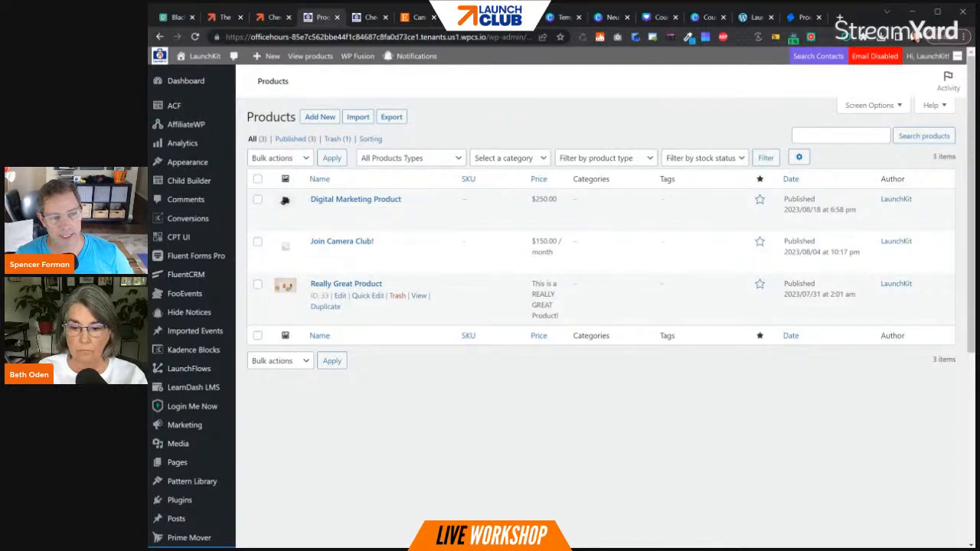
{"action": "left_click", "coordinate": [344, 211]}
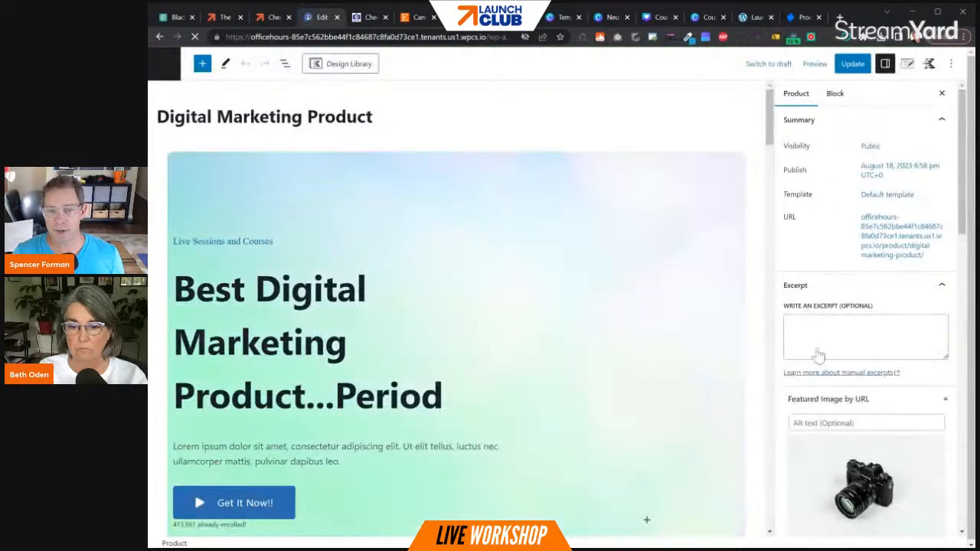
{"action": "scroll", "coordinate": [858, 354], "scroll_direction": "down", "scroll_amount": 4}
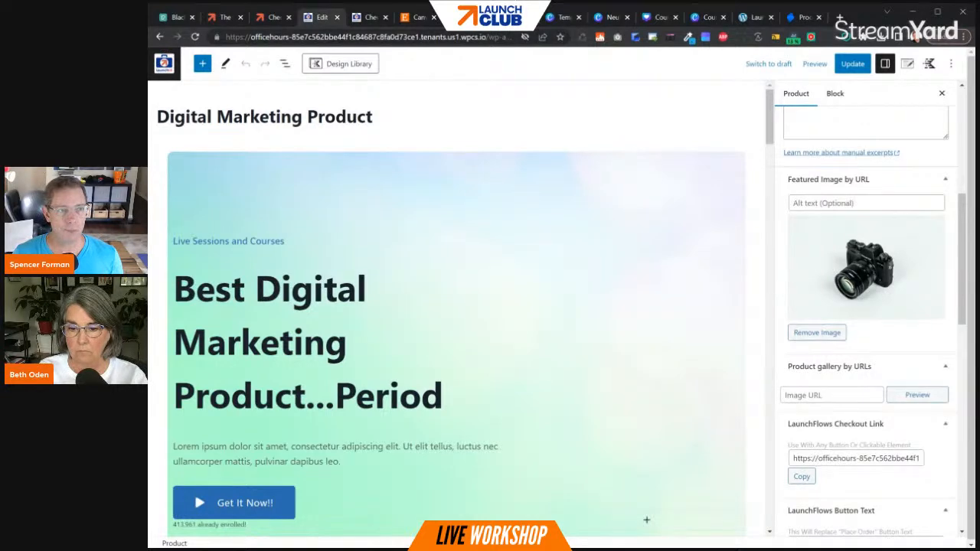
{"action": "left_click_drag", "start_coordinate": [435, 37], "coordinate": [775, 173]}
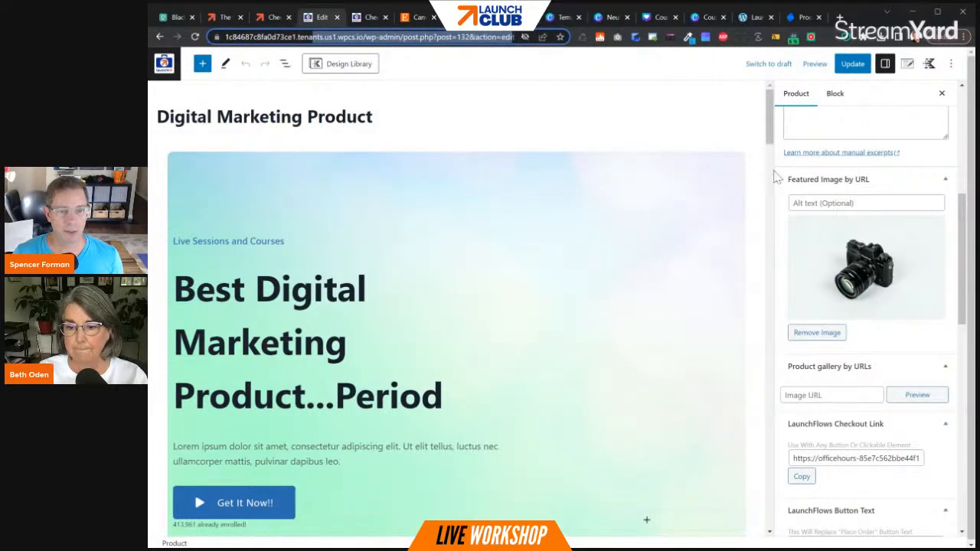
{"action": "scroll", "coordinate": [860, 313], "scroll_direction": "down", "scroll_amount": 6}
{"action": "scroll", "coordinate": [847, 306], "scroll_direction": "up", "scroll_amount": 4}
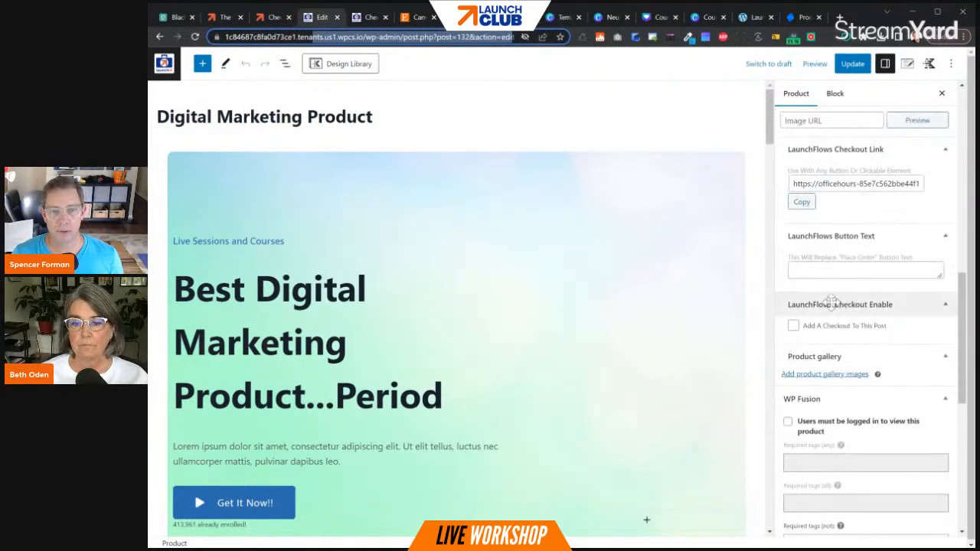
- Copy the product's LaunchFlows checkout link and load it in a new tab with ",33" appended to add both products to the order
{"action": "left_click", "coordinate": [801, 201]}
{"action": "left_click", "coordinate": [839, 17]}
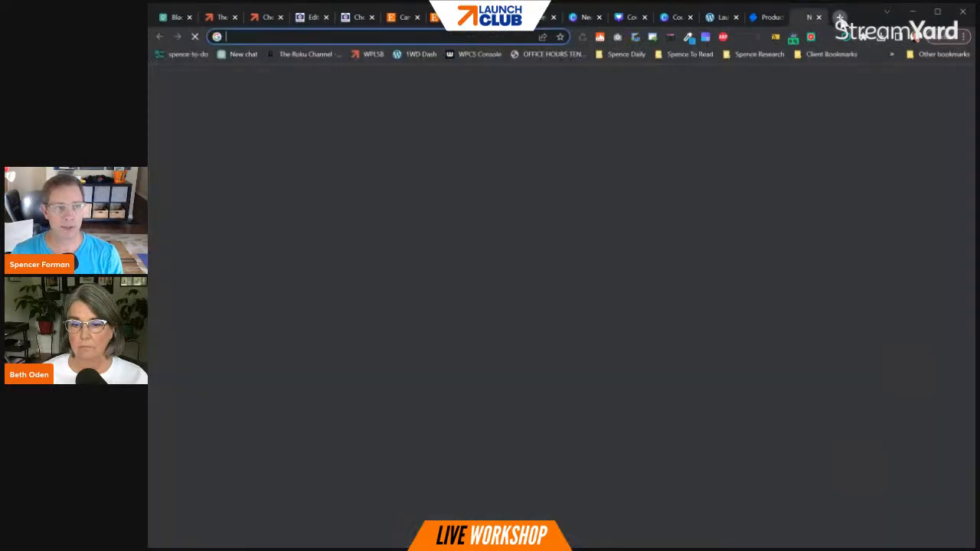
{"action": "key", "text": "ctrl+v"}
{"action": "type", "text": ",33"}
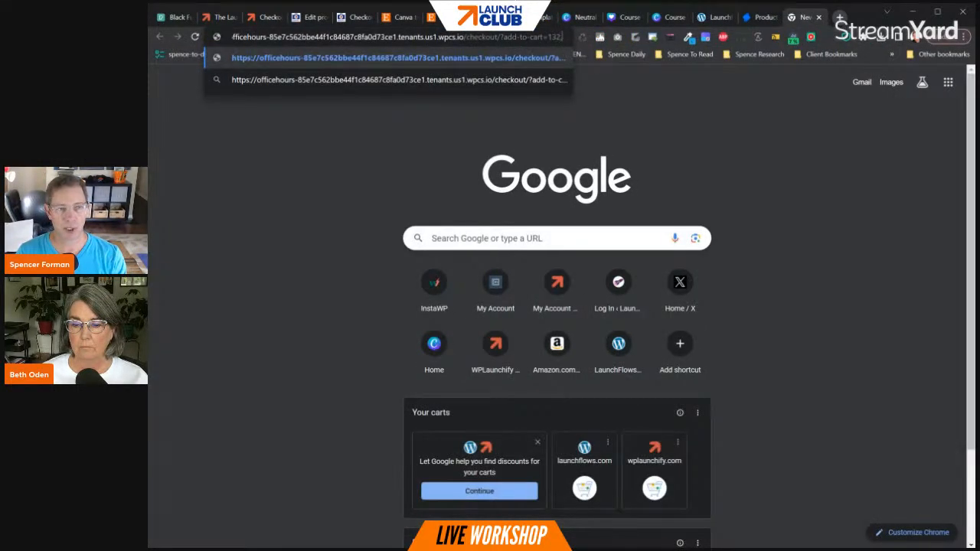
{"action": "key", "text": "Return"}
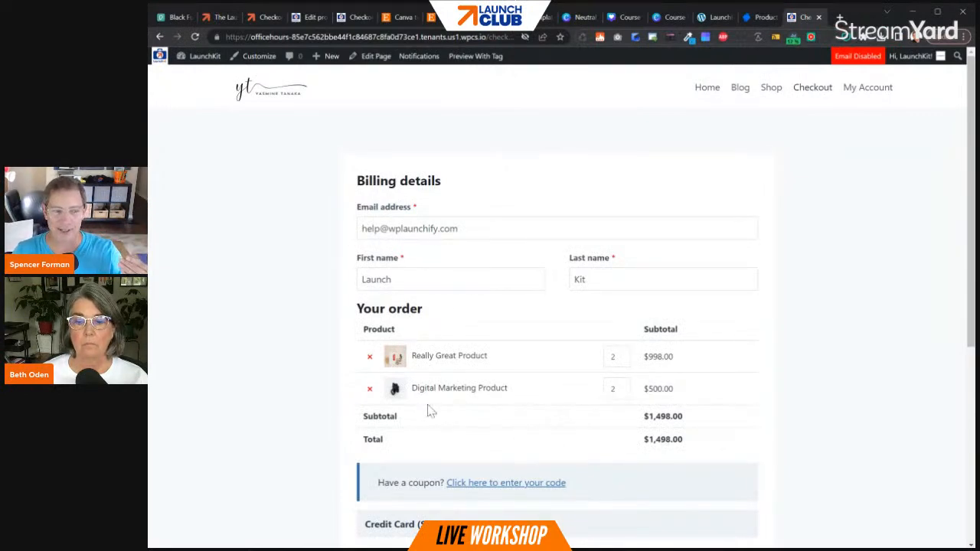
- Remove Digital Marketing Product and Really Great Product from the checkout order and open the Checkout page for editing
{"action": "left_click", "coordinate": [370, 388]}
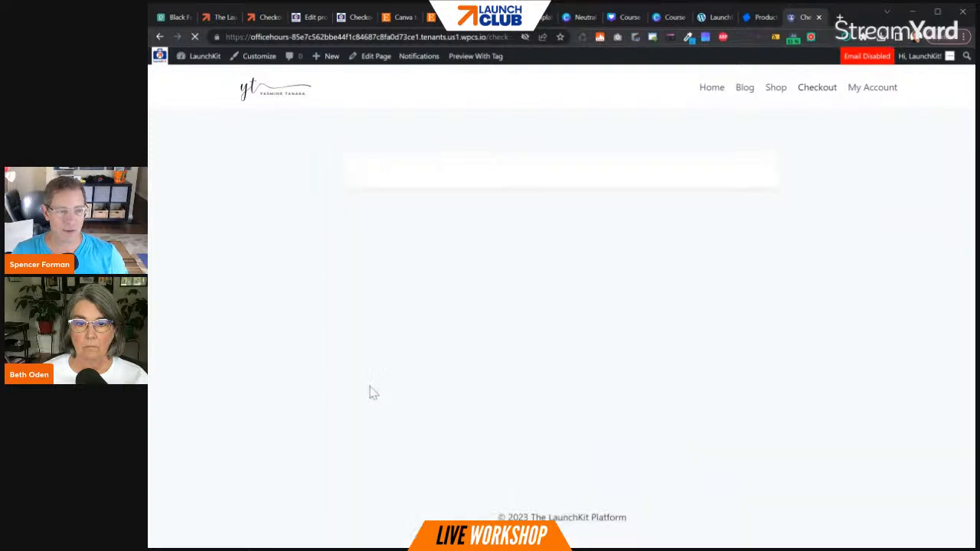
{"action": "left_click", "coordinate": [369, 361]}
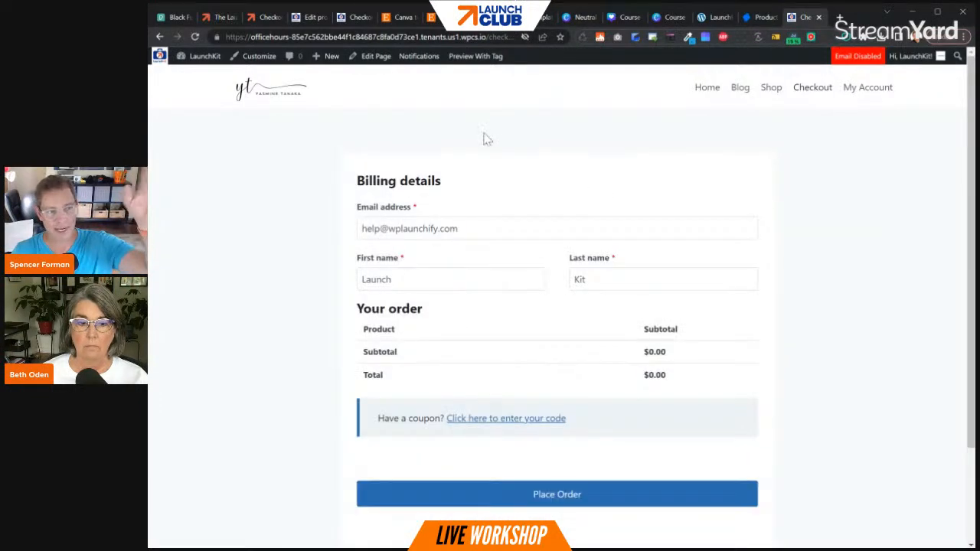
{"action": "mouse_move", "coordinate": [376, 65]}
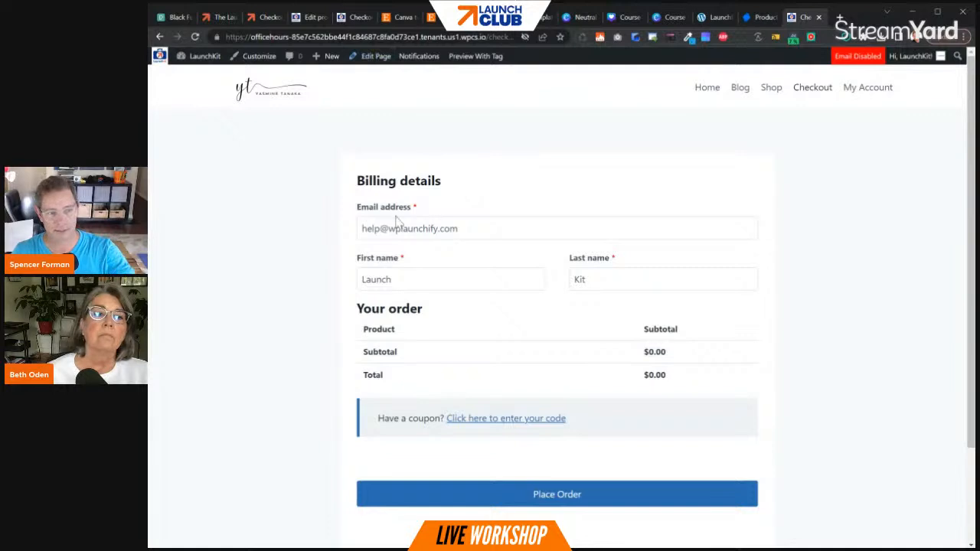
{"action": "left_click", "coordinate": [370, 58]}
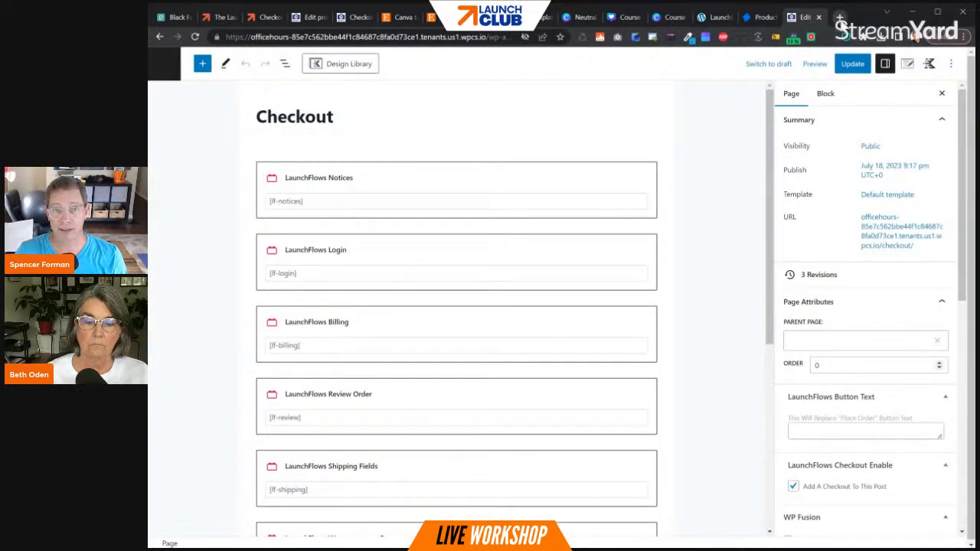
- Open the LaunchFlows patterns site in a new tab and search its patterns for "checkout"
{"action": "left_click", "coordinate": [838, 17]}
{"action": "type", "text": "patterns.launchflows.com"}
{"action": "key", "text": "Return"}
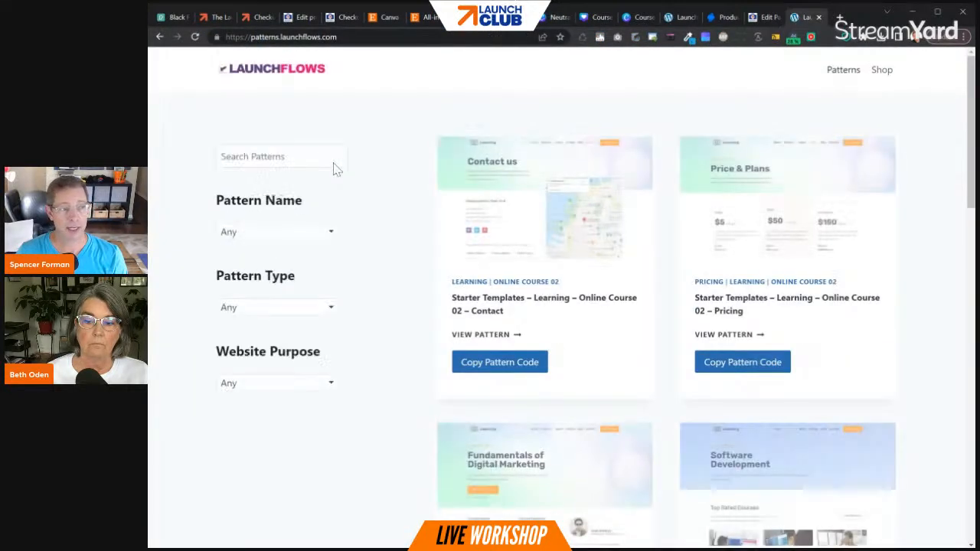
{"action": "left_click", "coordinate": [329, 157]}
{"action": "type", "text": "checkout"}
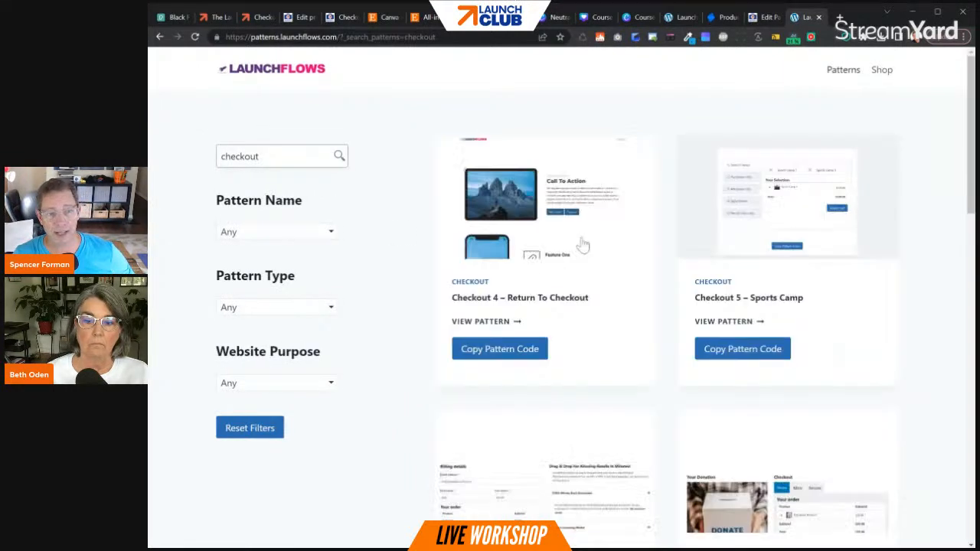
- Open the "Checkout 5 – Sports Camp" pattern, review its tabbed layout and copy its pattern code
{"action": "left_click", "coordinate": [705, 209]}
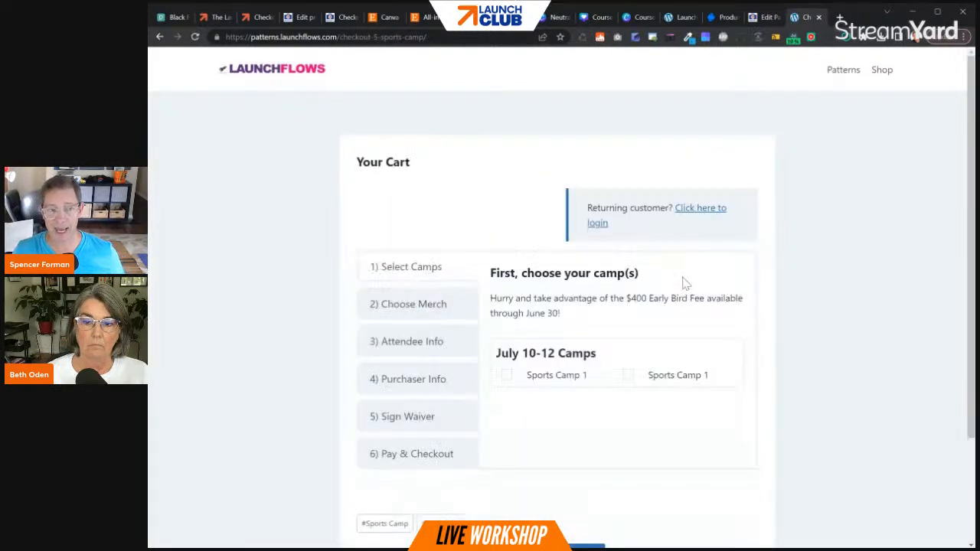
{"action": "scroll", "coordinate": [626, 387], "scroll_direction": "down", "scroll_amount": 1}
{"action": "scroll", "coordinate": [626, 387], "scroll_direction": "down", "scroll_amount": 2}
{"action": "left_click", "coordinate": [551, 420]}
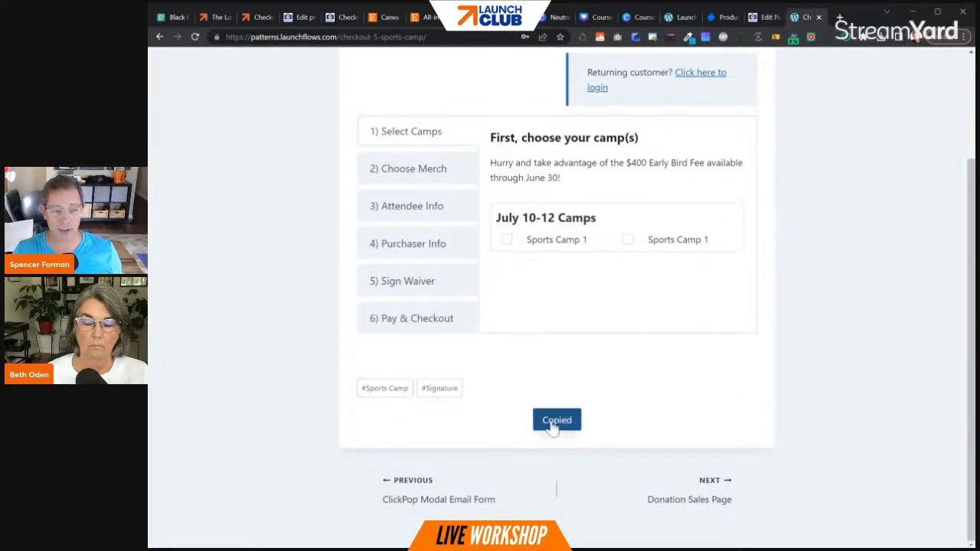
{"action": "left_click", "coordinate": [765, 16]}
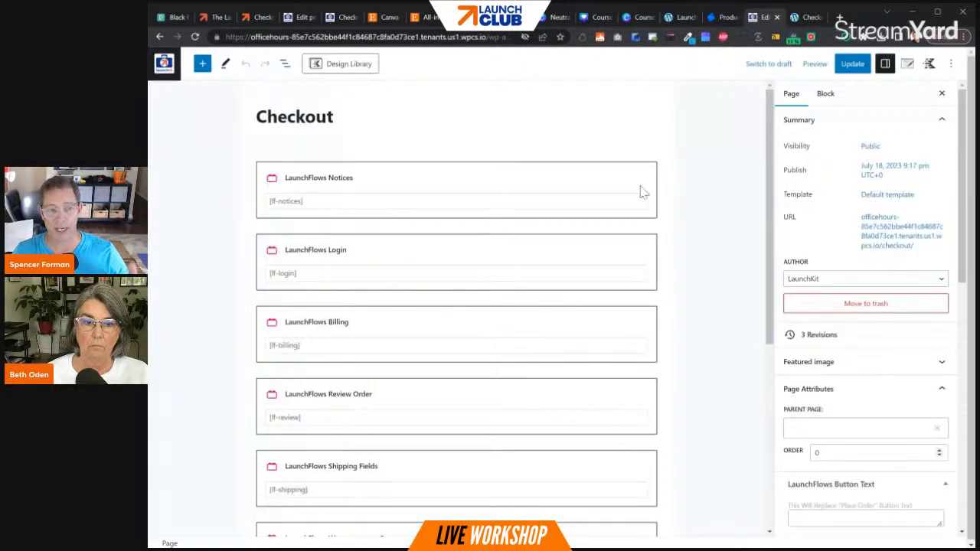
{"action": "left_click", "coordinate": [159, 38]}
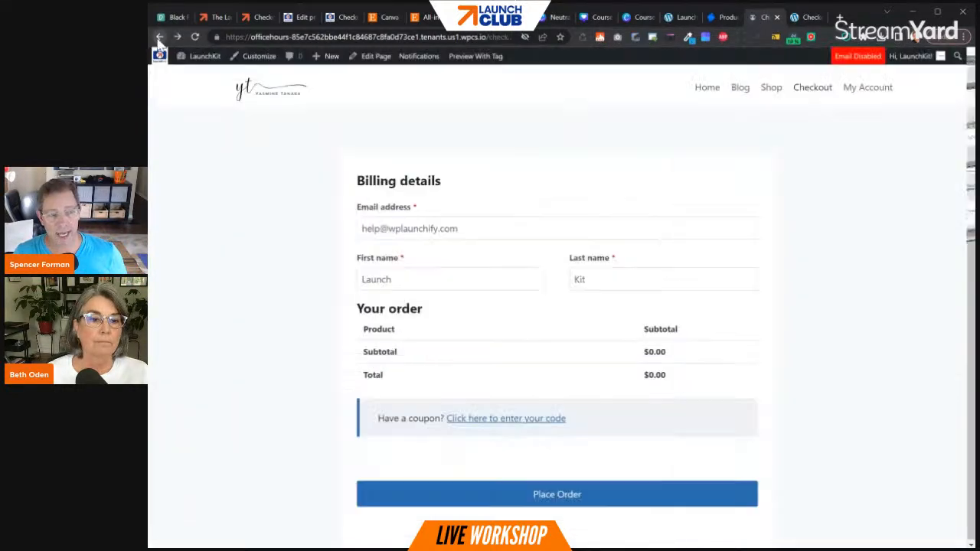
{"action": "left_click", "coordinate": [371, 37]}
{"action": "key", "text": "ctrl+v"}
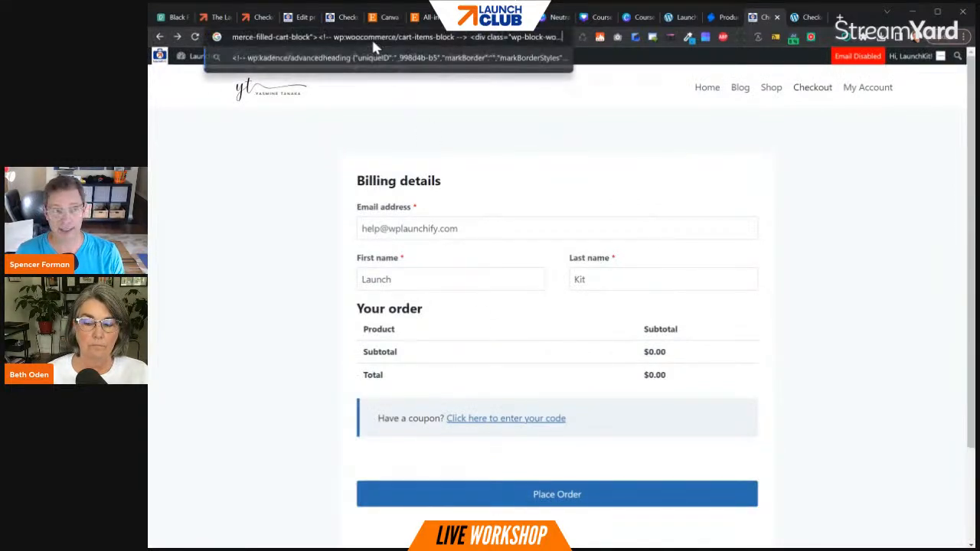
{"action": "key", "text": "Return"}
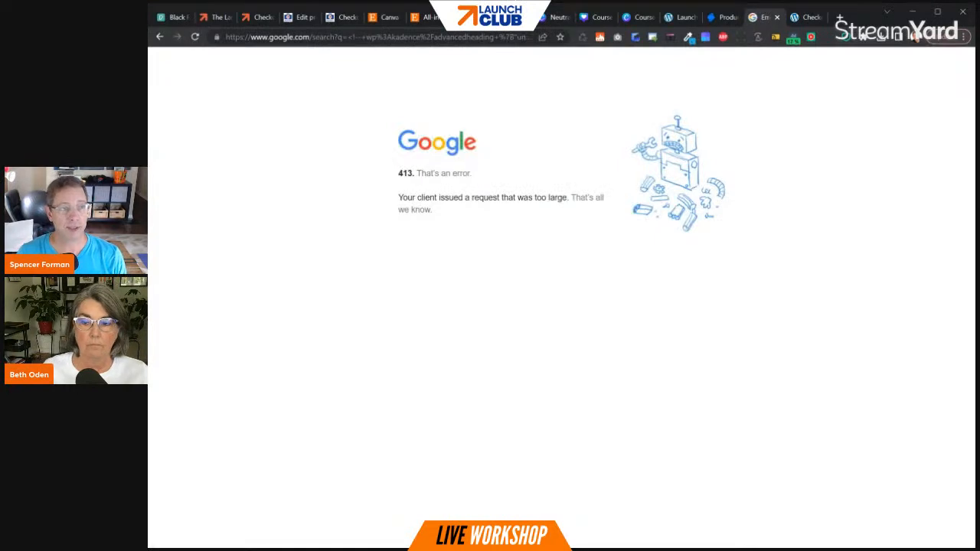
{"action": "left_click", "coordinate": [159, 37]}
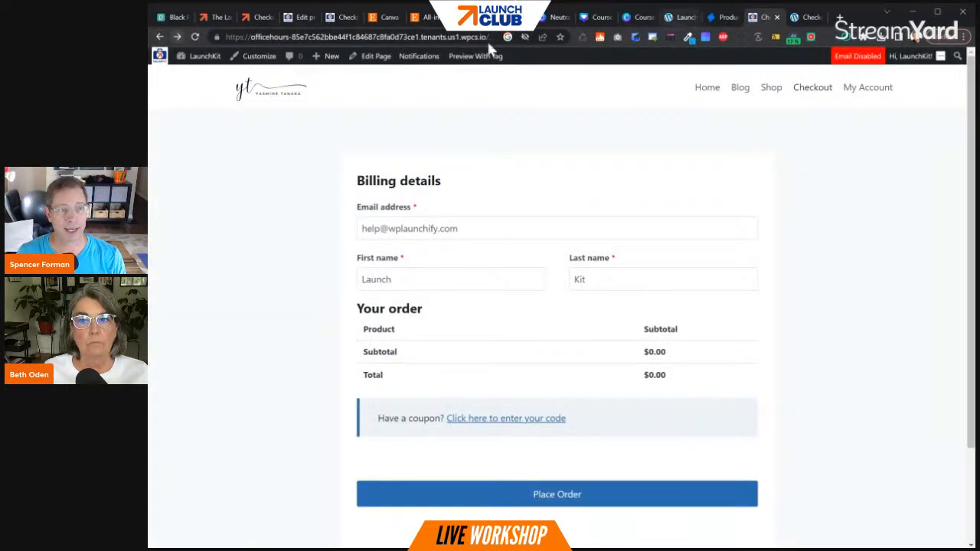
- Copy the Digital Marketing Product's checkout link again and load it with ",33" appended in the tab showing the Sports Camp pattern
{"action": "left_click", "coordinate": [304, 15]}
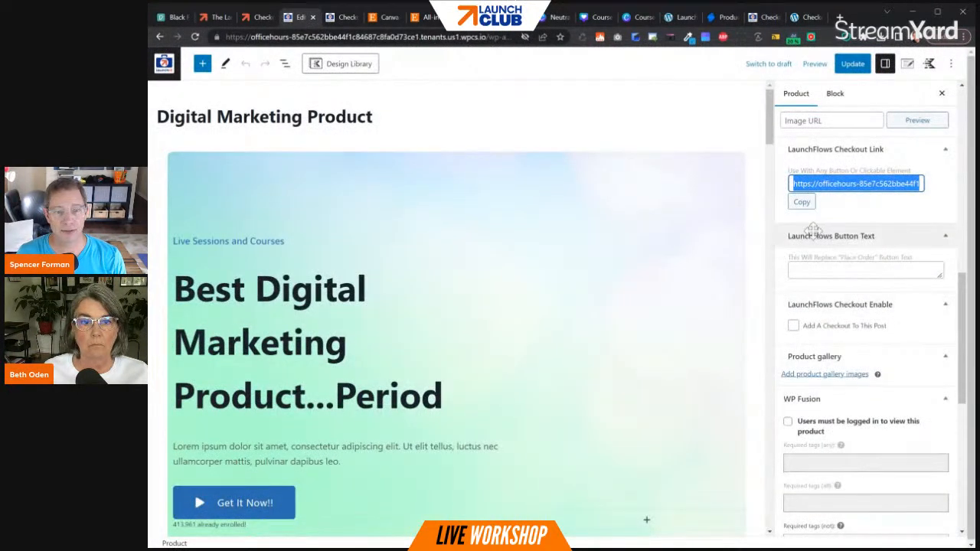
{"action": "left_click", "coordinate": [801, 202]}
{"action": "left_click", "coordinate": [799, 17]}
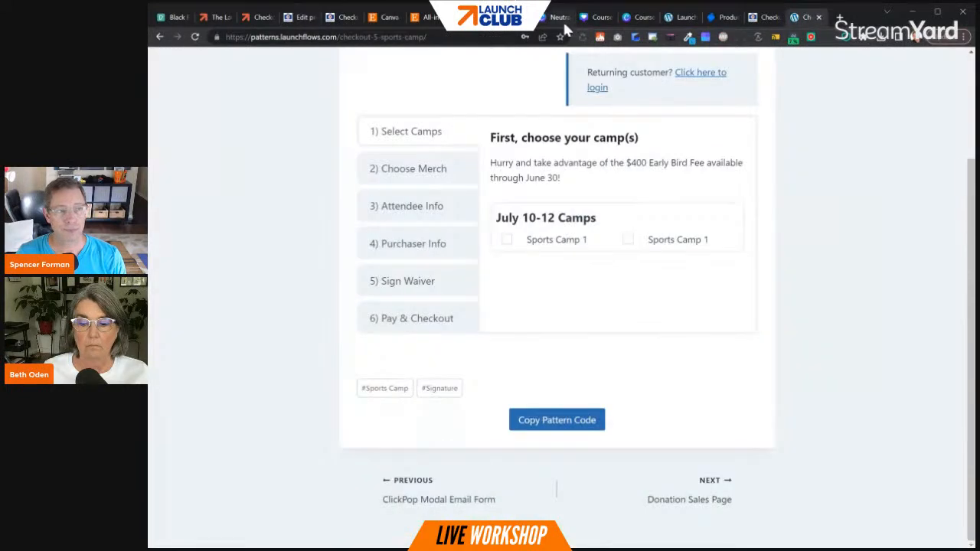
{"action": "key", "text": "ctrl+l"}
{"action": "key", "text": "ctrl+v"}
{"action": "type", "text": ",33"}
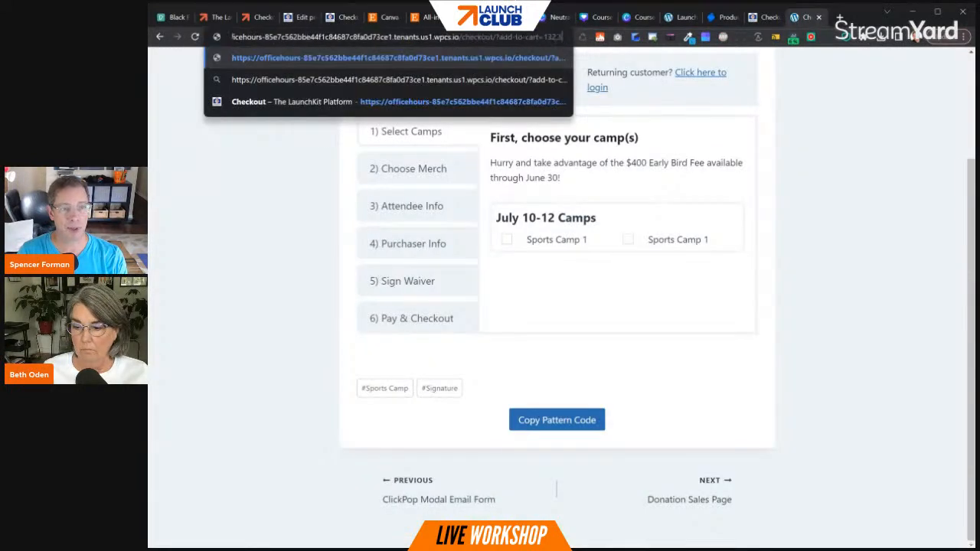
{"action": "key", "text": "Return"}
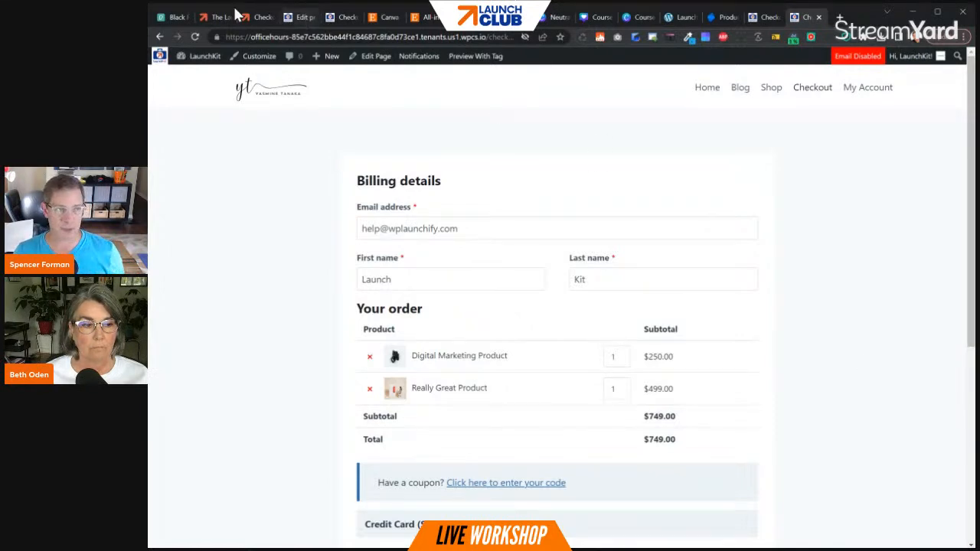
- Switch to the LaunchKit Platform special offer page and review it from its heading
{"action": "left_click", "coordinate": [206, 17]}
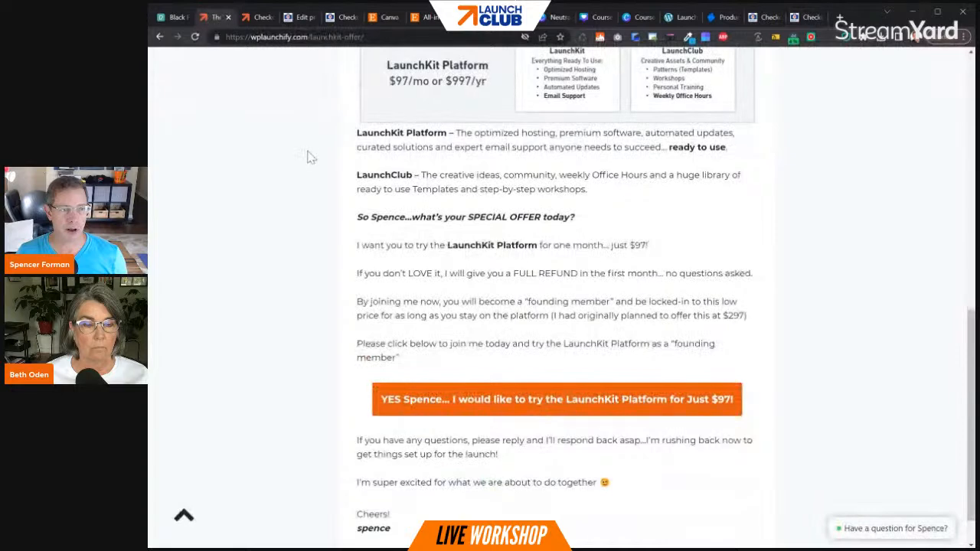
{"action": "scroll", "coordinate": [453, 255], "scroll_direction": "up", "scroll_amount": 5}
{"action": "scroll", "coordinate": [453, 255], "scroll_direction": "up", "scroll_amount": 3}
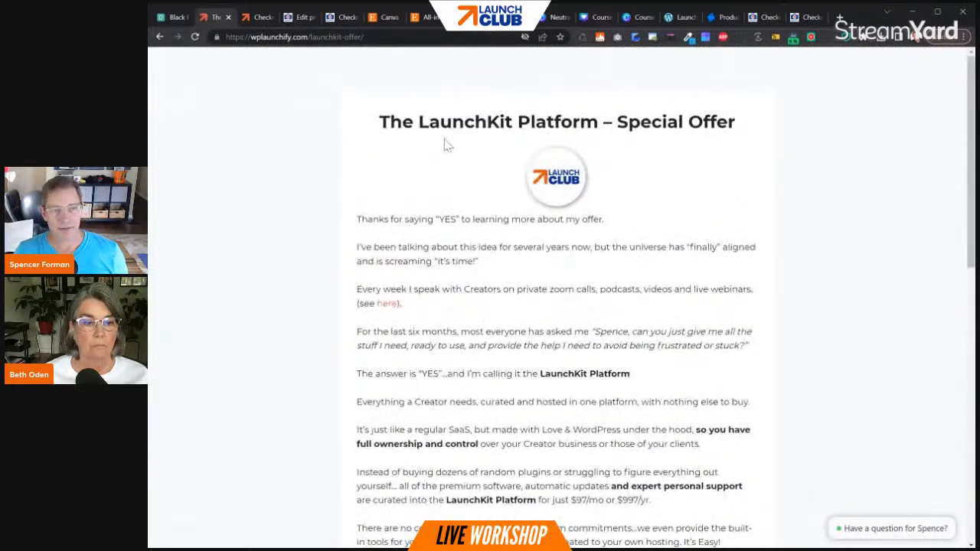
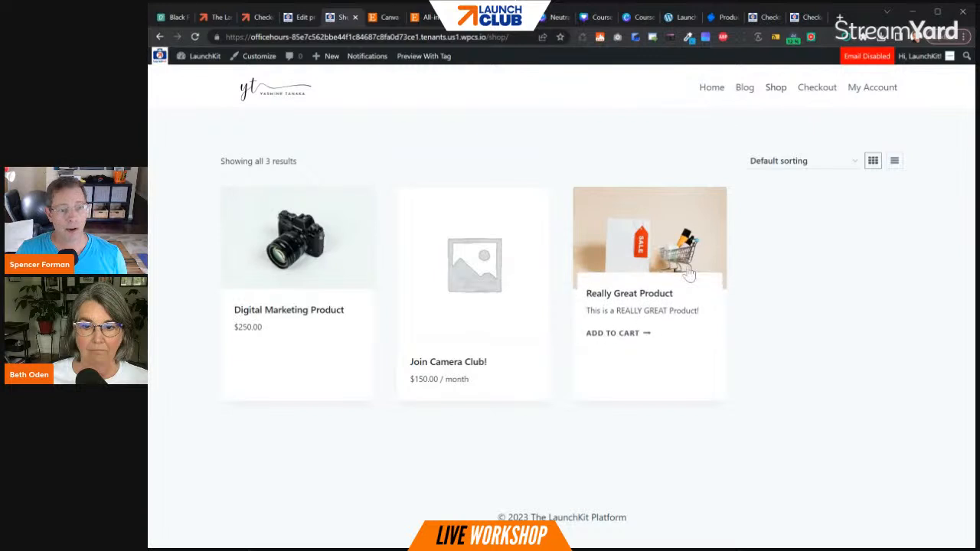
- Open the Really Great Product page from the shop and review the Digital Marketing Product's LaunchFlows and WP Fusion settings in its editor
{"action": "left_click", "coordinate": [670, 296]}
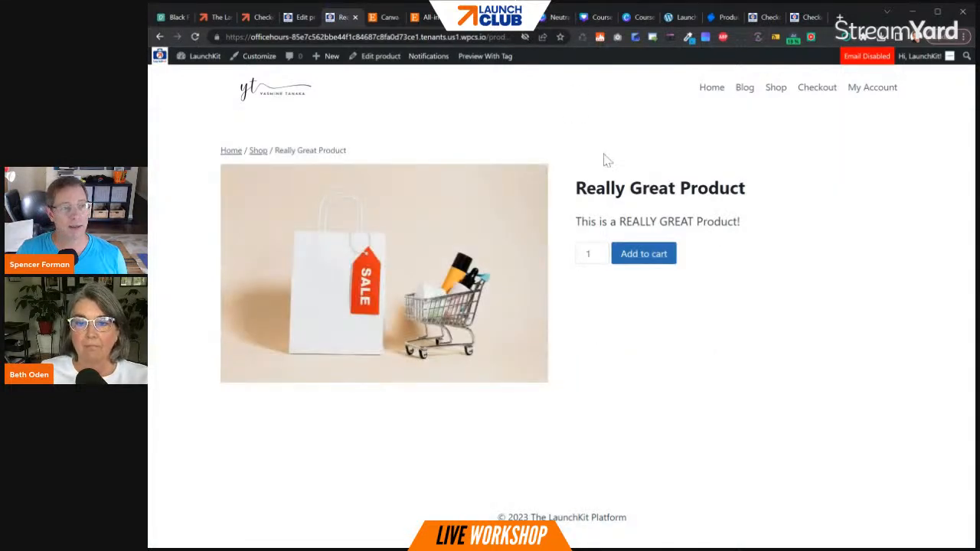
{"action": "left_click", "coordinate": [303, 16]}
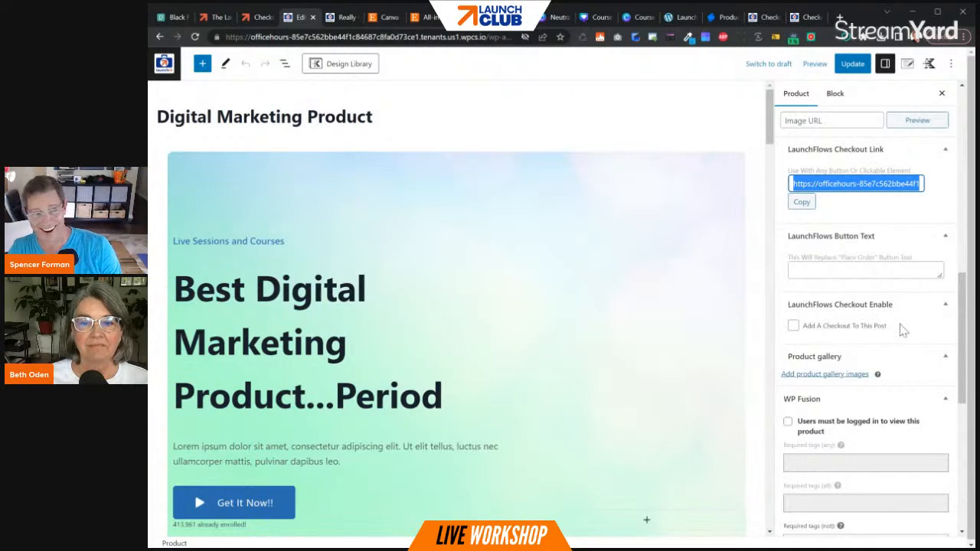
{"action": "scroll", "coordinate": [811, 336], "scroll_direction": "down", "scroll_amount": 2}
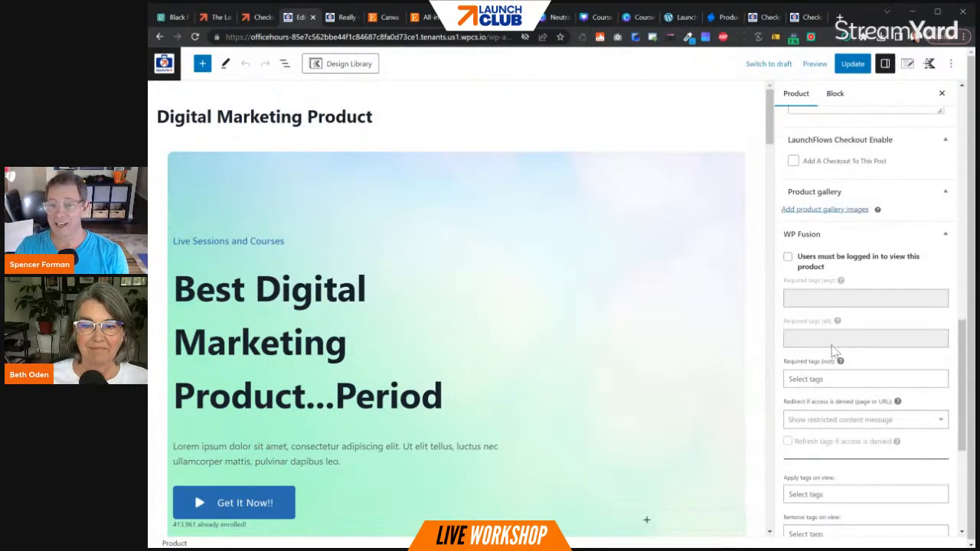
{"action": "scroll", "coordinate": [838, 337], "scroll_direction": "up", "scroll_amount": 4}
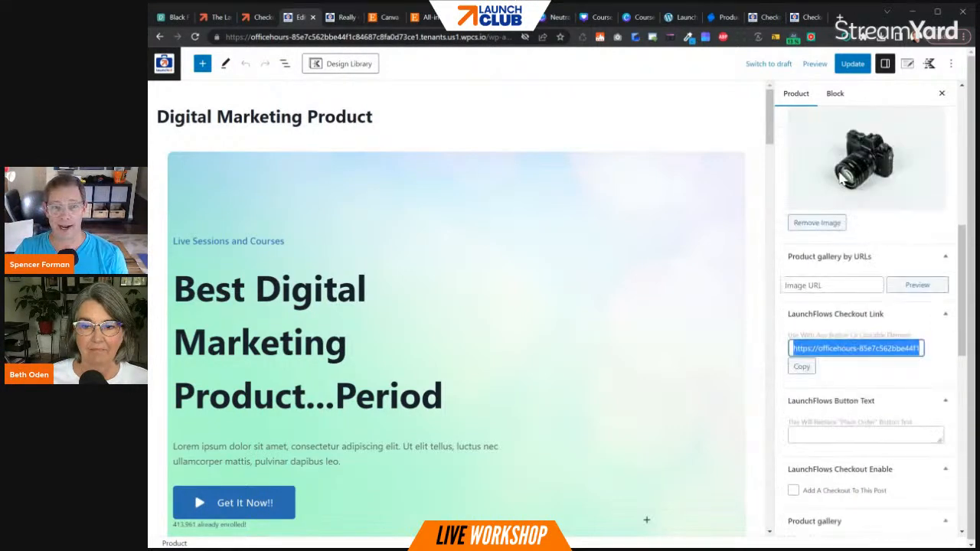
- Update the Digital Marketing Product and return to the site's product list
{"action": "left_click", "coordinate": [845, 66]}
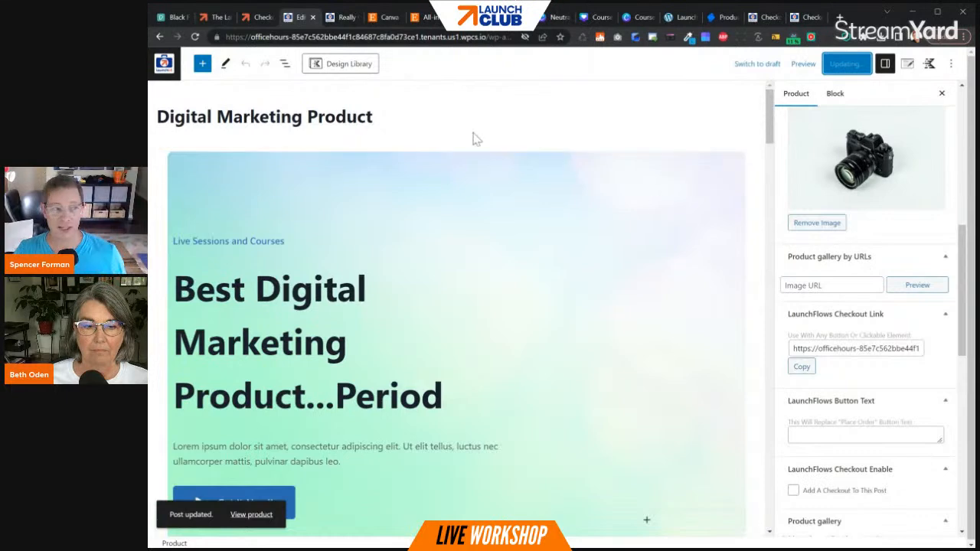
{"action": "left_click", "coordinate": [277, 217]}
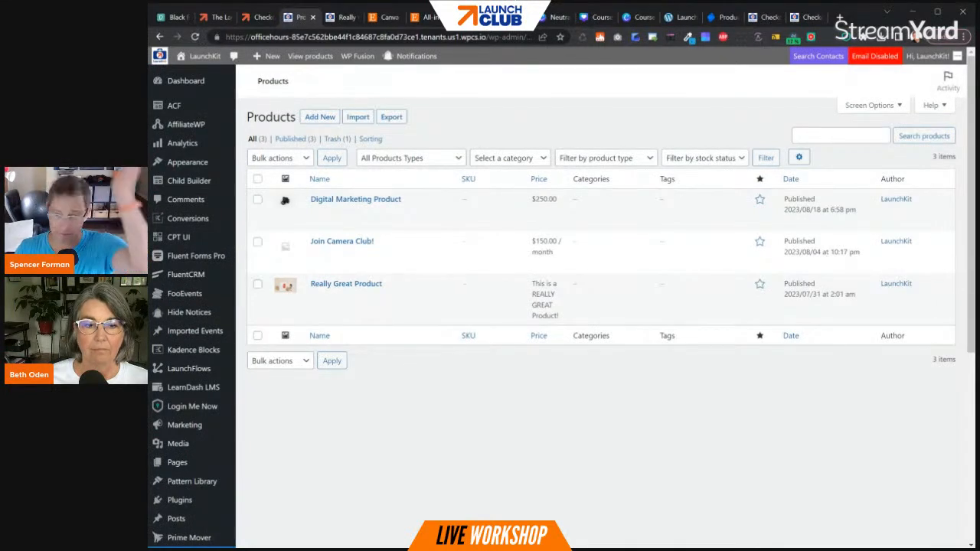
- Open the Prime Mover control panel and go to its Migration Tools
{"action": "mouse_move", "coordinate": [175, 464]}
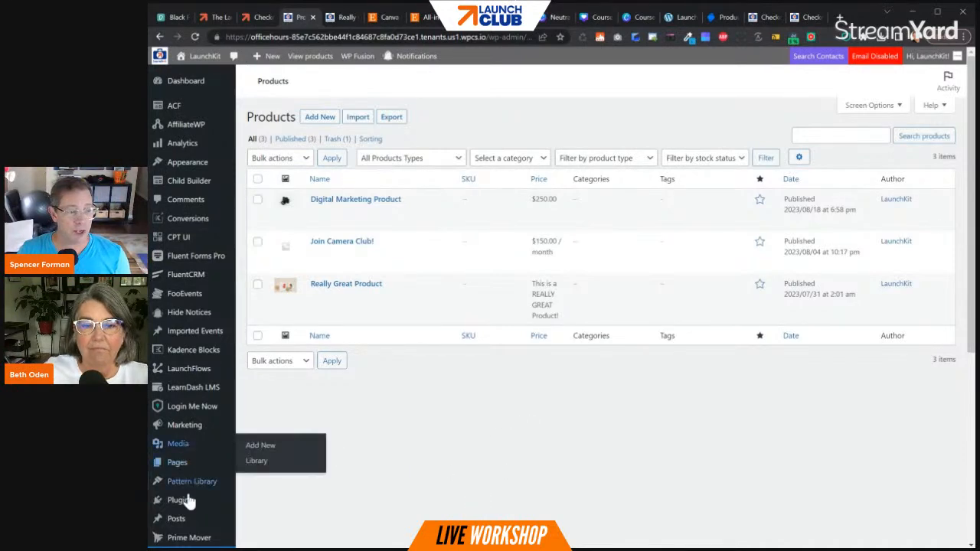
{"action": "scroll", "coordinate": [191, 494], "scroll_direction": "down", "scroll_amount": 2}
{"action": "mouse_move", "coordinate": [191, 374]}
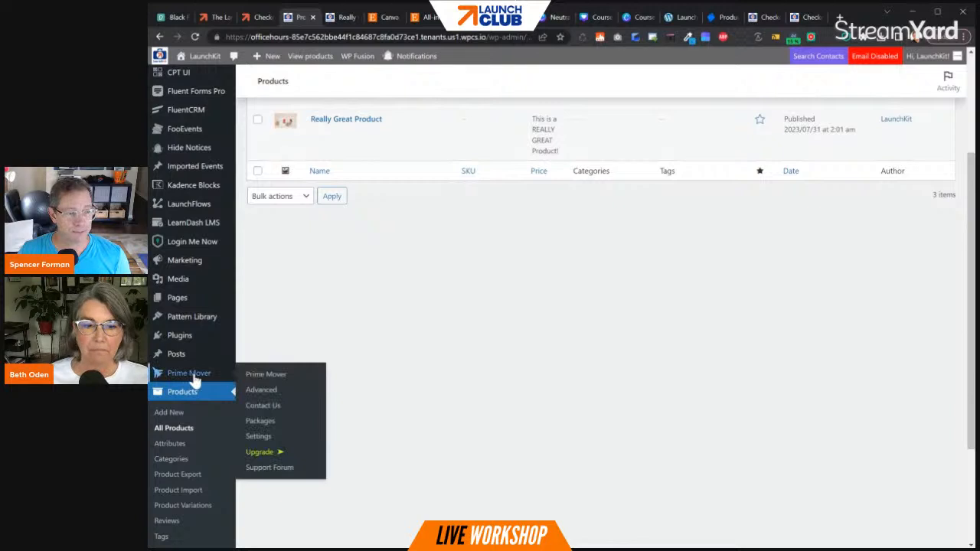
{"action": "left_click", "coordinate": [267, 378]}
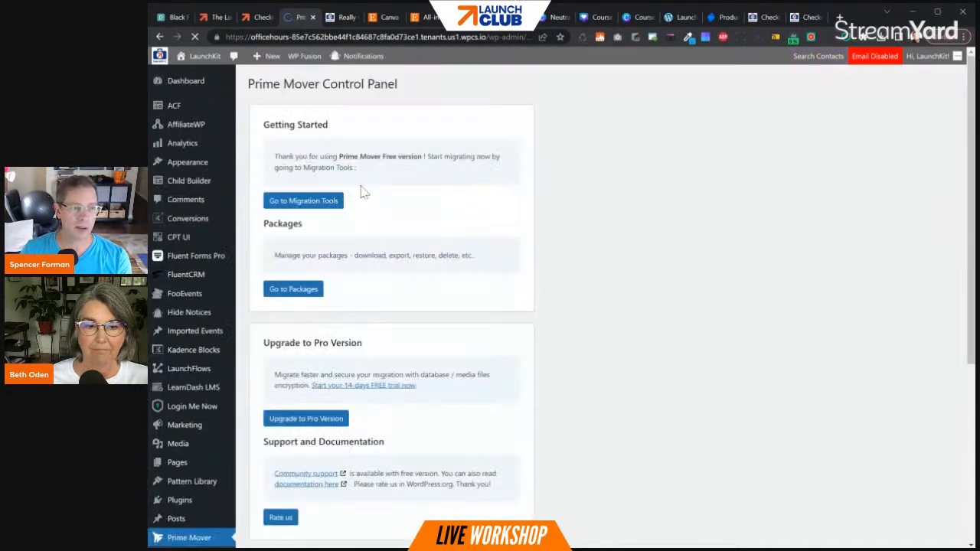
{"action": "left_click", "coordinate": [303, 204]}
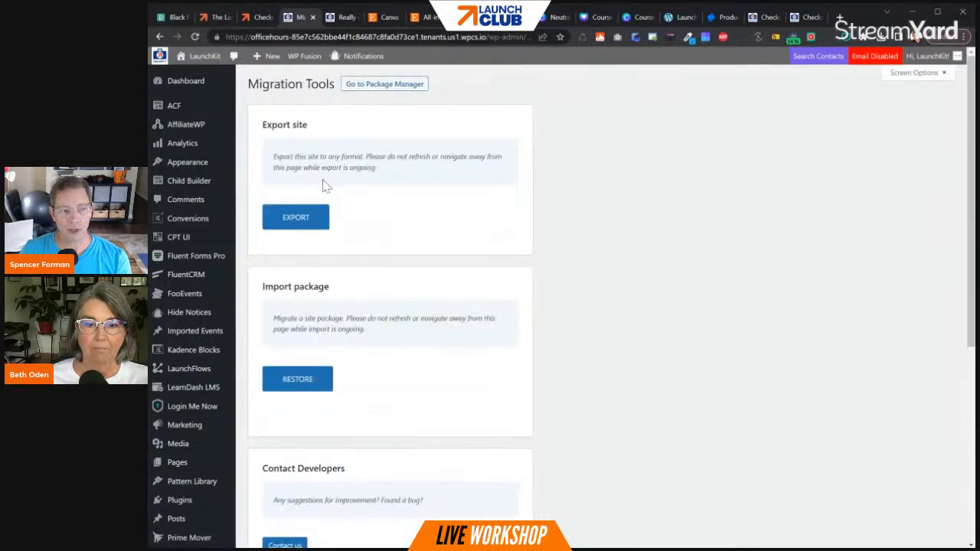
- Export the site with the "Export database ONLY" option in single-site format
{"action": "left_click", "coordinate": [309, 223]}
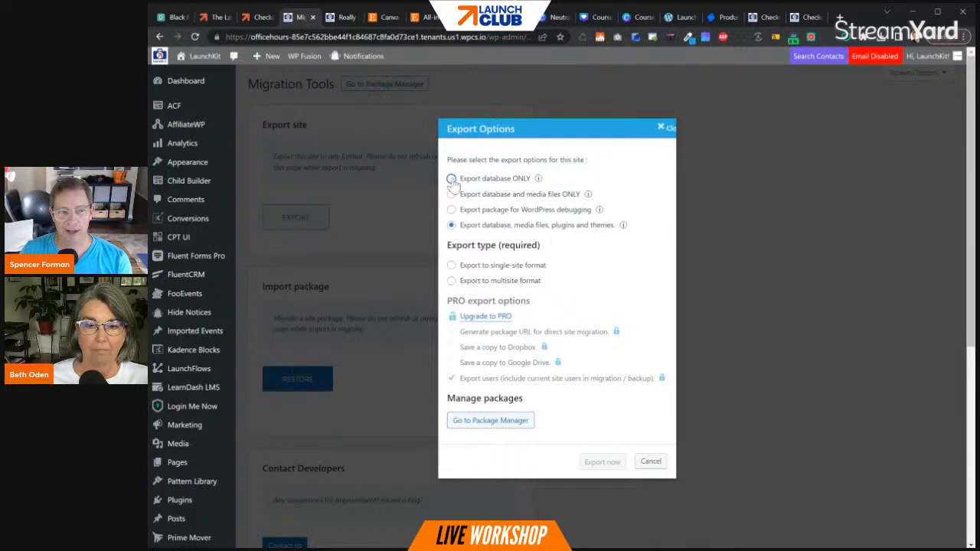
{"action": "left_click", "coordinate": [452, 180]}
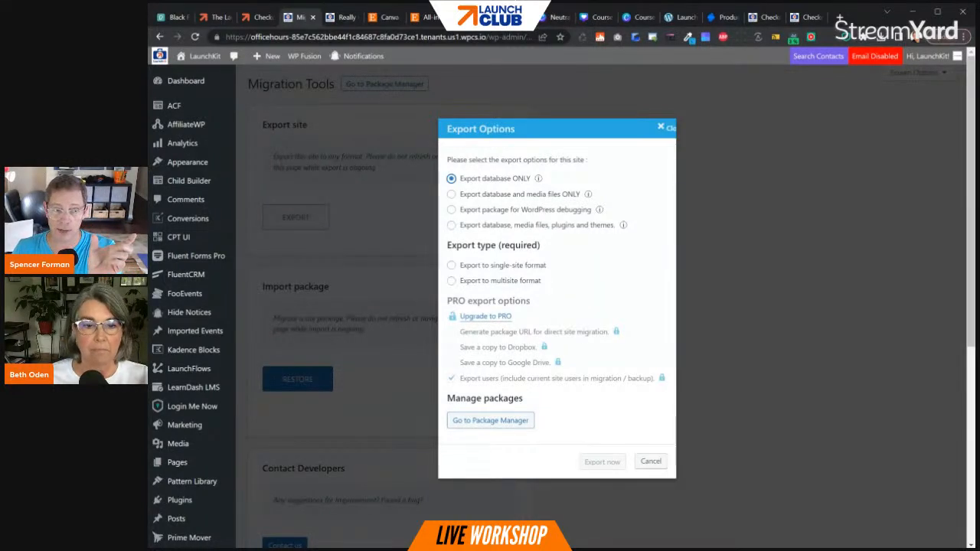
{"action": "left_click", "coordinate": [498, 197]}
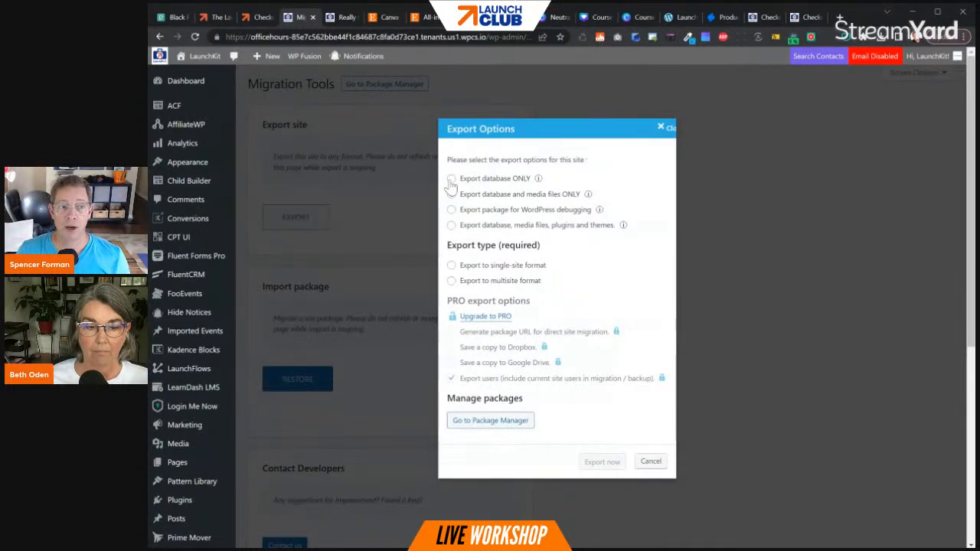
{"action": "left_click", "coordinate": [452, 178]}
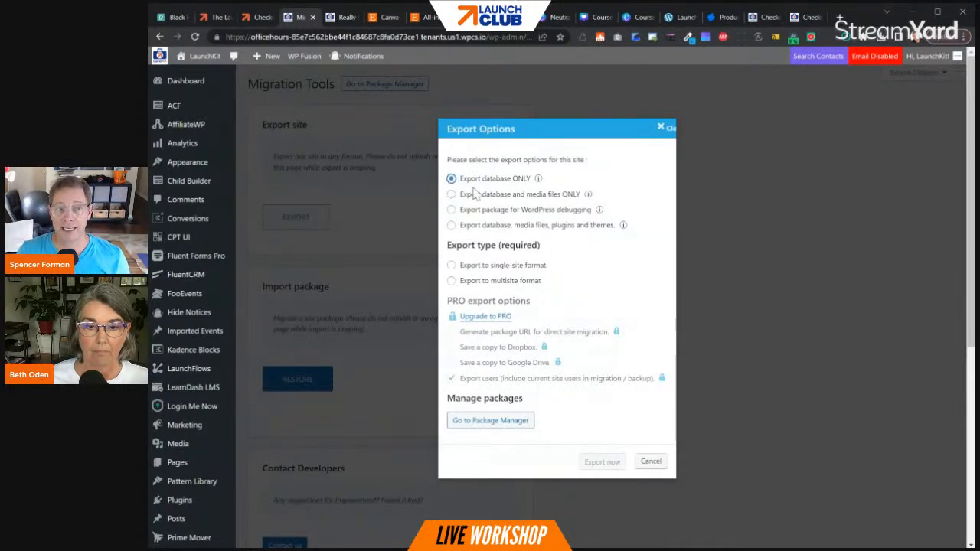
{"action": "left_click", "coordinate": [451, 265]}
{"action": "left_click", "coordinate": [604, 463]}
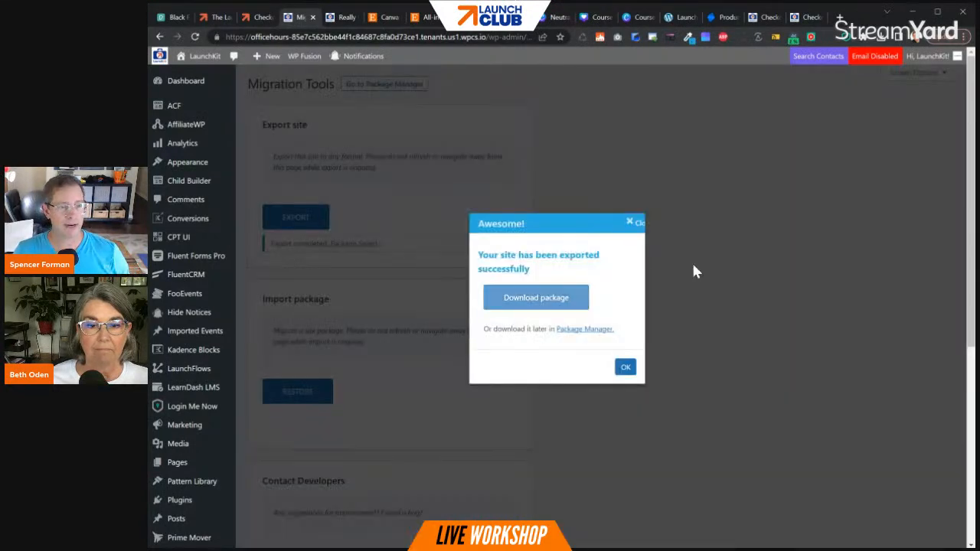
- Download the exported site package and check its package size in the Package Manager
{"action": "left_click", "coordinate": [538, 299]}
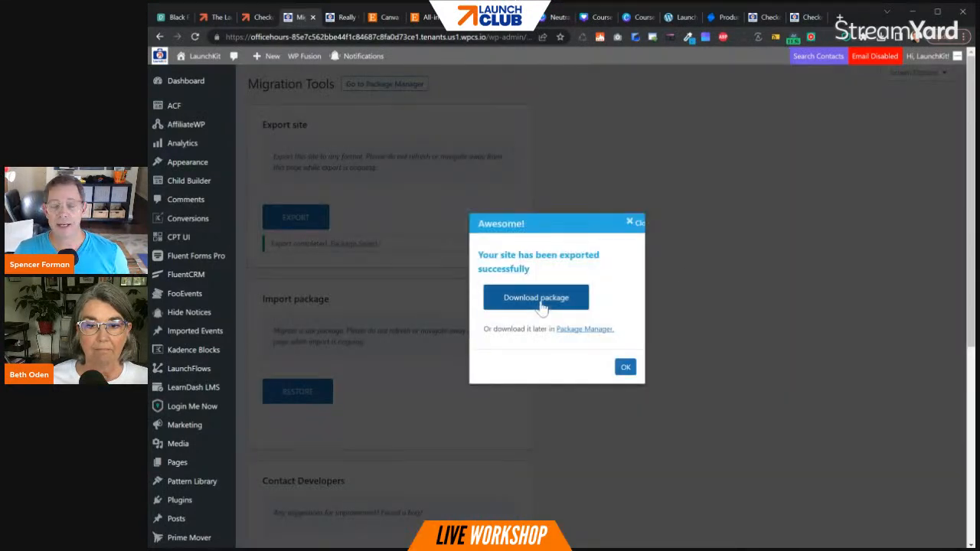
{"action": "left_click", "coordinate": [585, 329]}
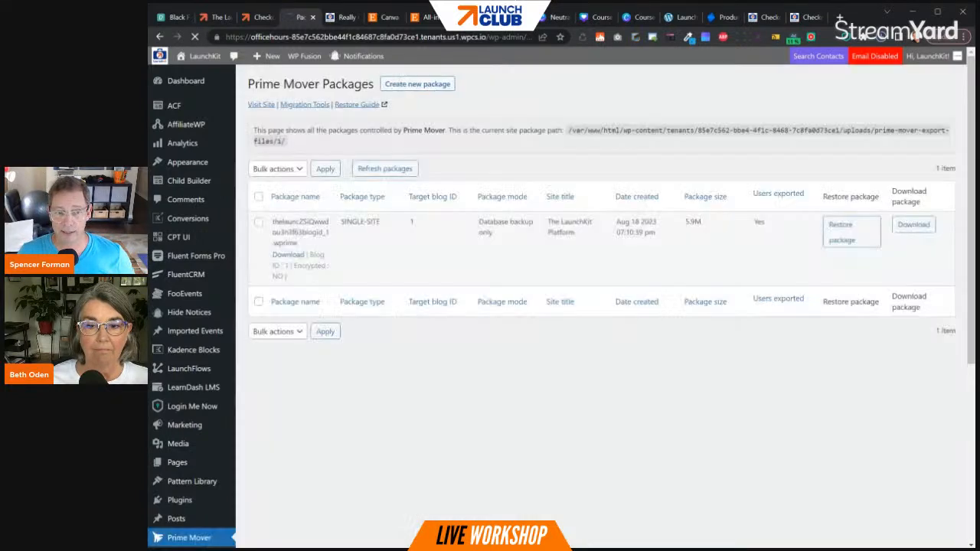
{"action": "left_click_drag", "start_coordinate": [702, 223], "coordinate": [685, 222]}
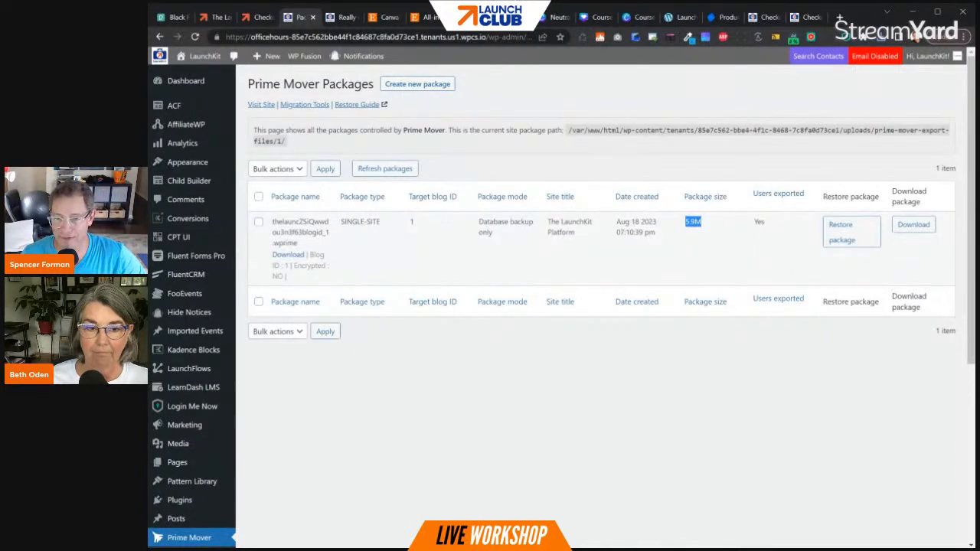
{"action": "left_click", "coordinate": [831, 402]}
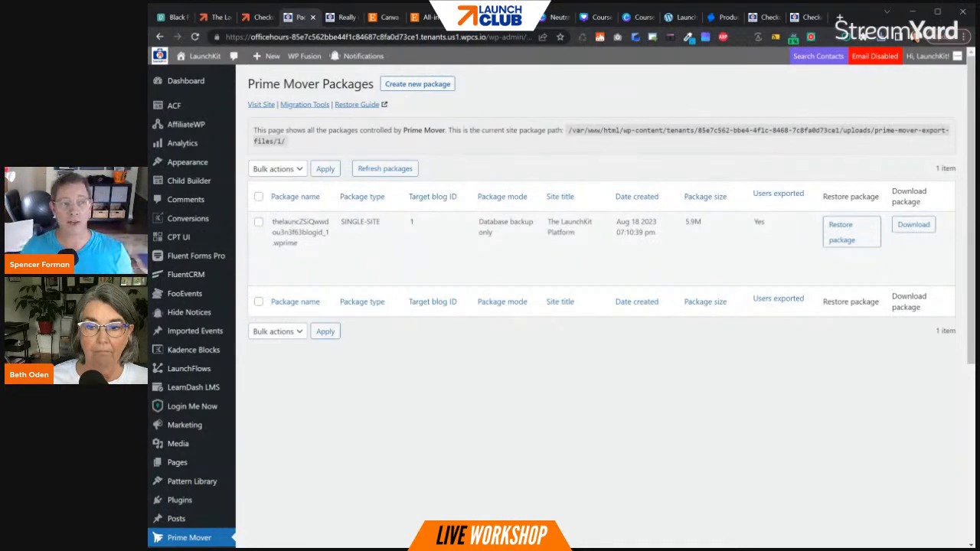
- Load wplaunchify.com in a new tab and review the Startup, Success and Concierge plans in its Pricing section
{"action": "left_click", "coordinate": [388, 18]}
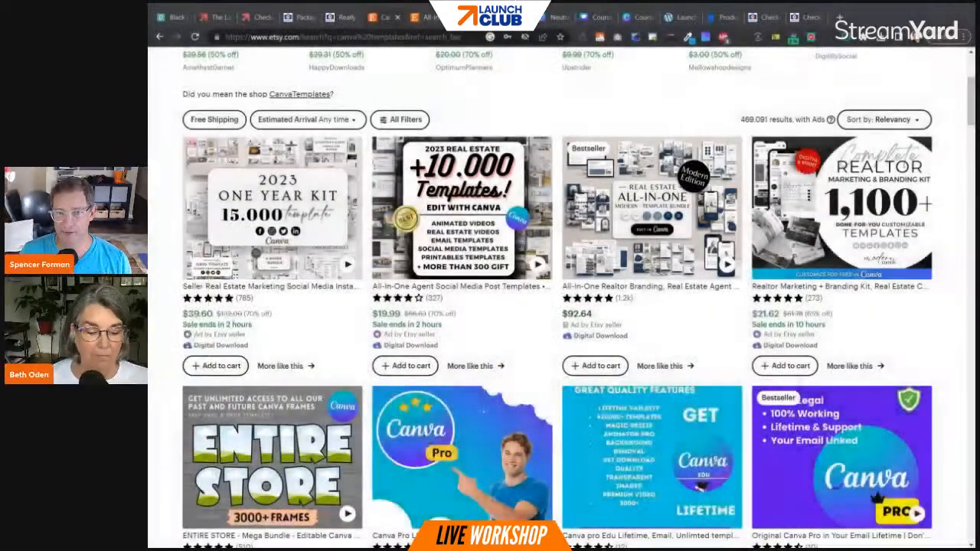
{"action": "left_click", "coordinate": [839, 17]}
{"action": "type", "text": "wplaunchify.com"}
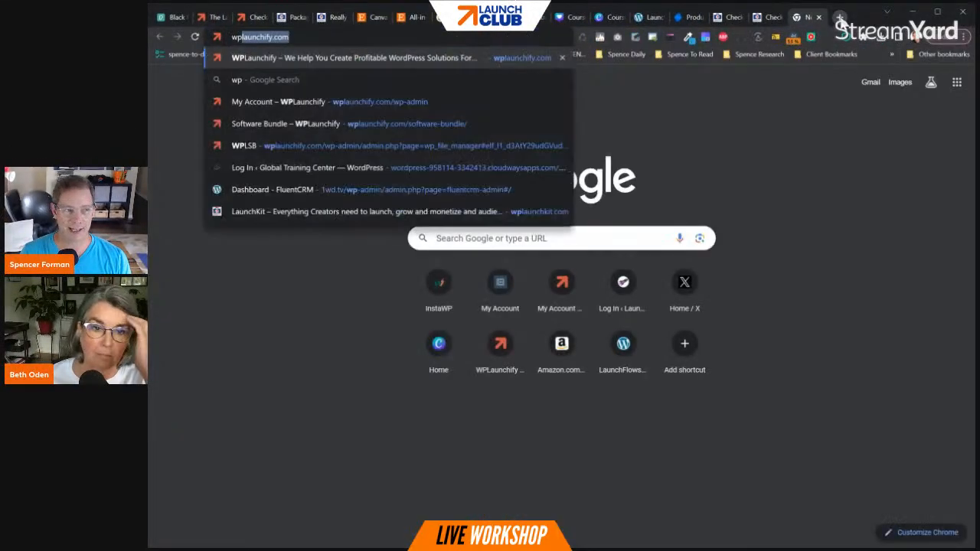
{"action": "key", "text": "Return"}
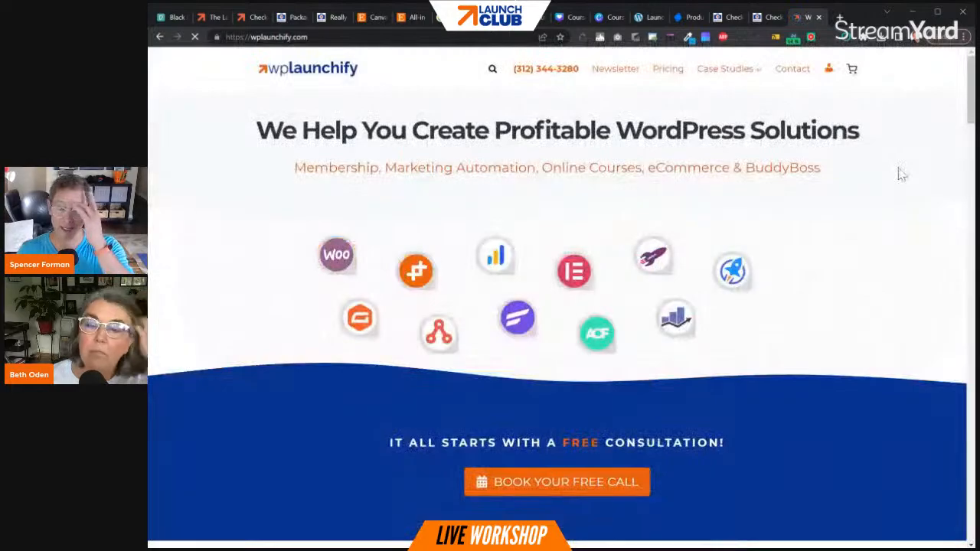
{"action": "scroll", "coordinate": [855, 260], "scroll_direction": "down", "scroll_amount": 9}
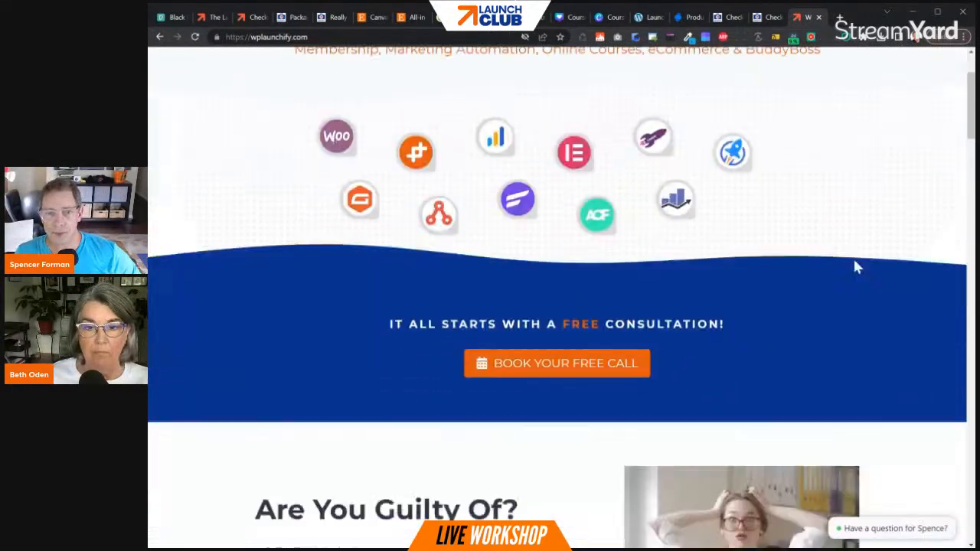
{"action": "scroll", "coordinate": [836, 247], "scroll_direction": "down", "scroll_amount": 10}
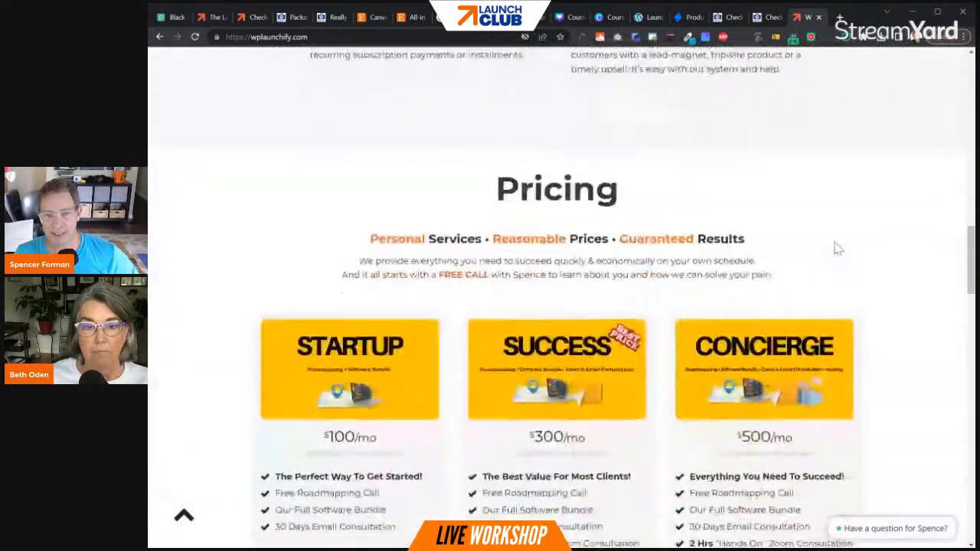
{"action": "scroll", "coordinate": [833, 247], "scroll_direction": "up", "scroll_amount": 1}
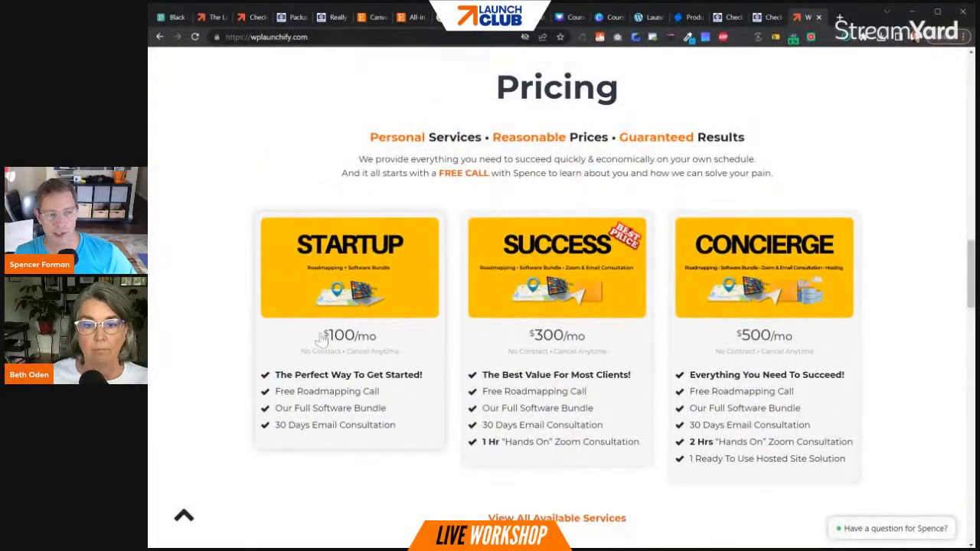